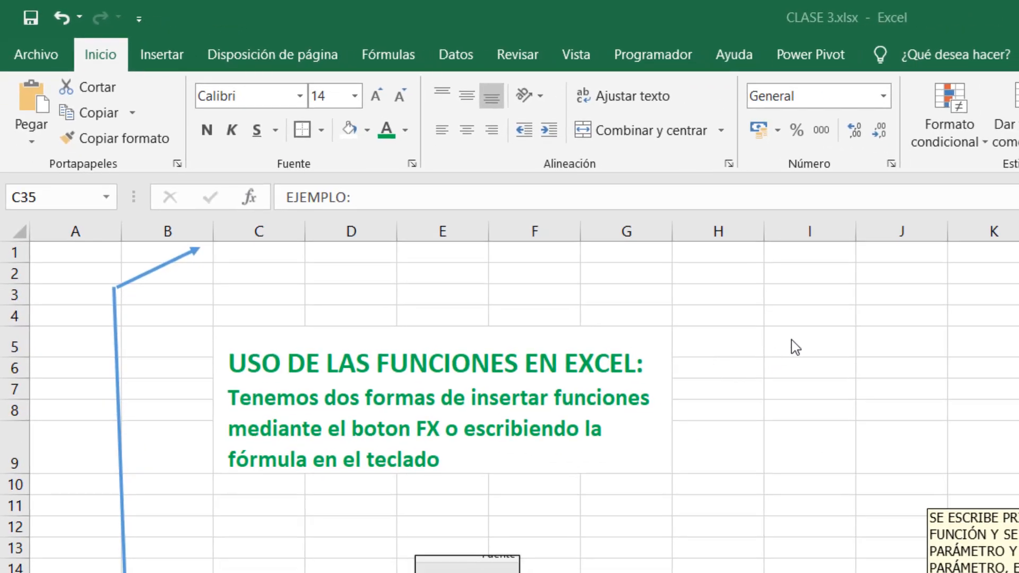
- Open the Insert Function dialog for cell I5, browse the recently used functions and switch the category to Todo
click(790, 339)
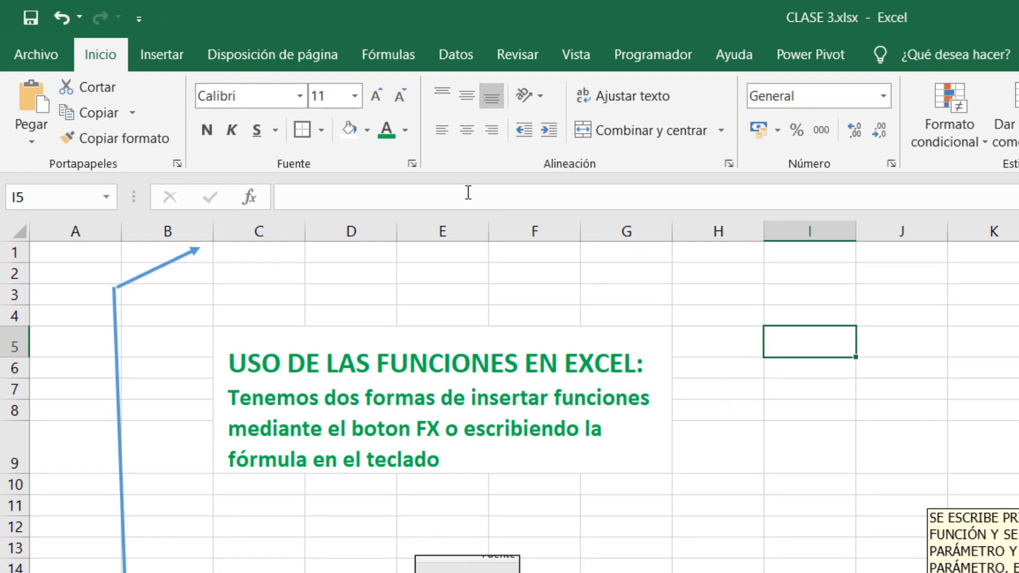
click(252, 198)
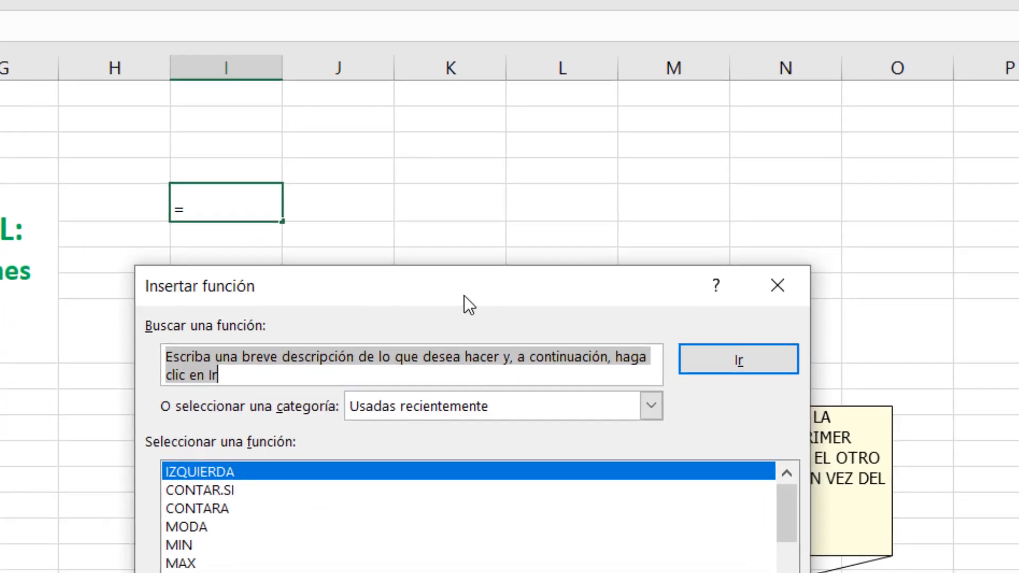
drag(525, 308, 783, 154)
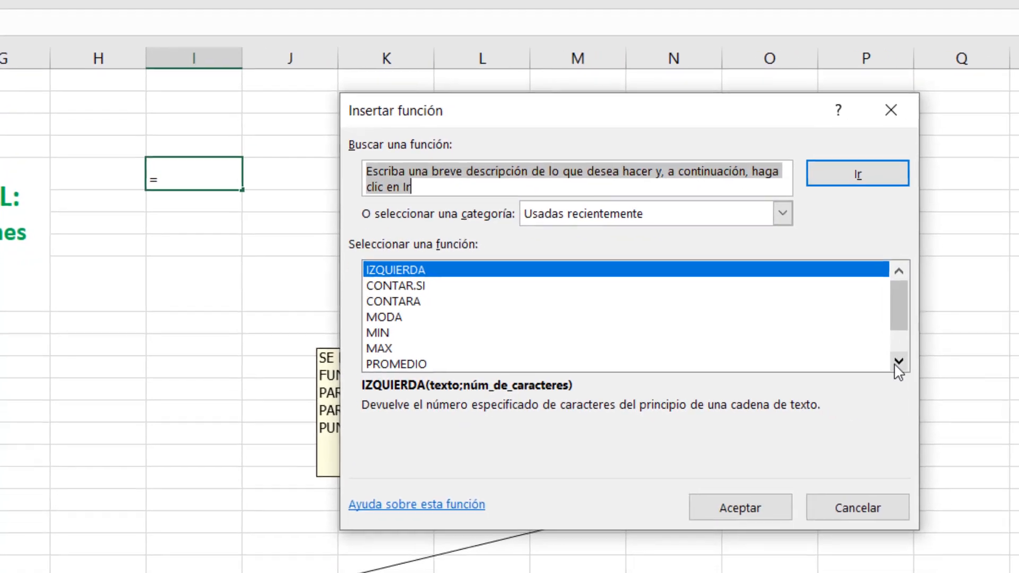
click(897, 362)
click(898, 362)
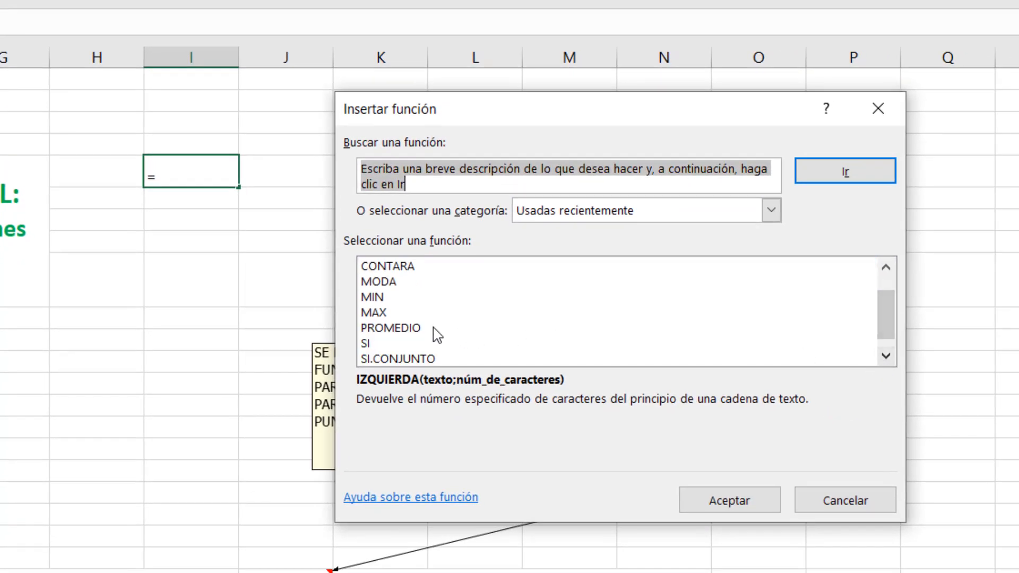
click(771, 213)
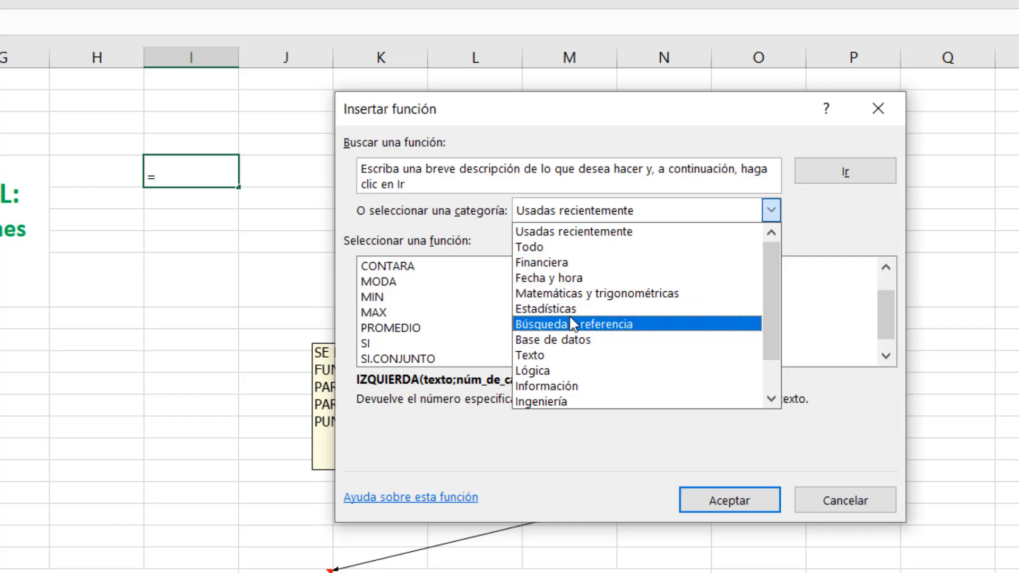
click(541, 250)
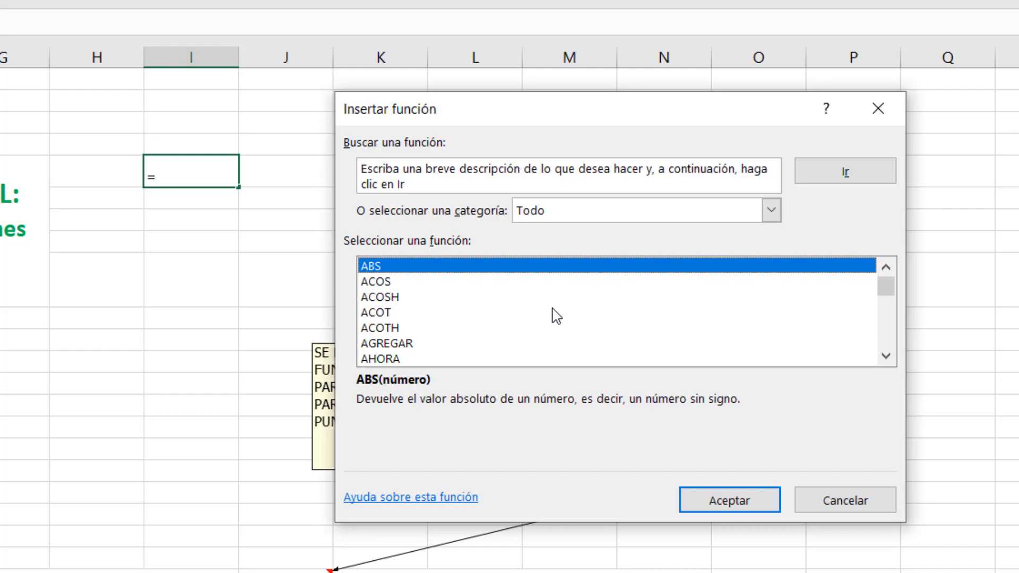
- Browse the alphabetical list of all available functions from ABS to the BESSEL entries
click(886, 356)
click(885, 356)
click(886, 356)
click(886, 356)
click(885, 356)
click(885, 356)
click(885, 356)
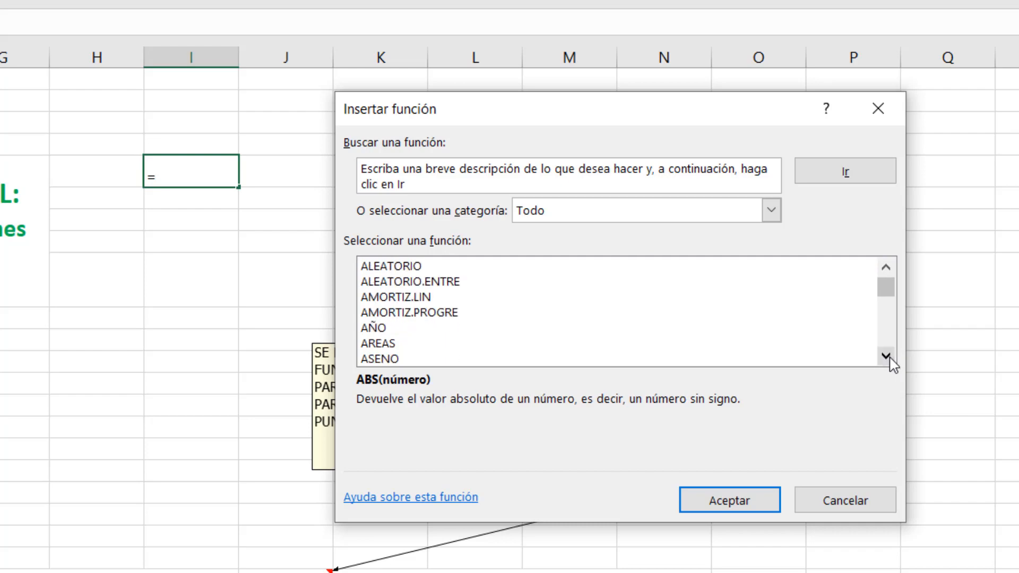
drag(885, 356, 886, 356)
click(889, 358)
click(890, 357)
click(889, 357)
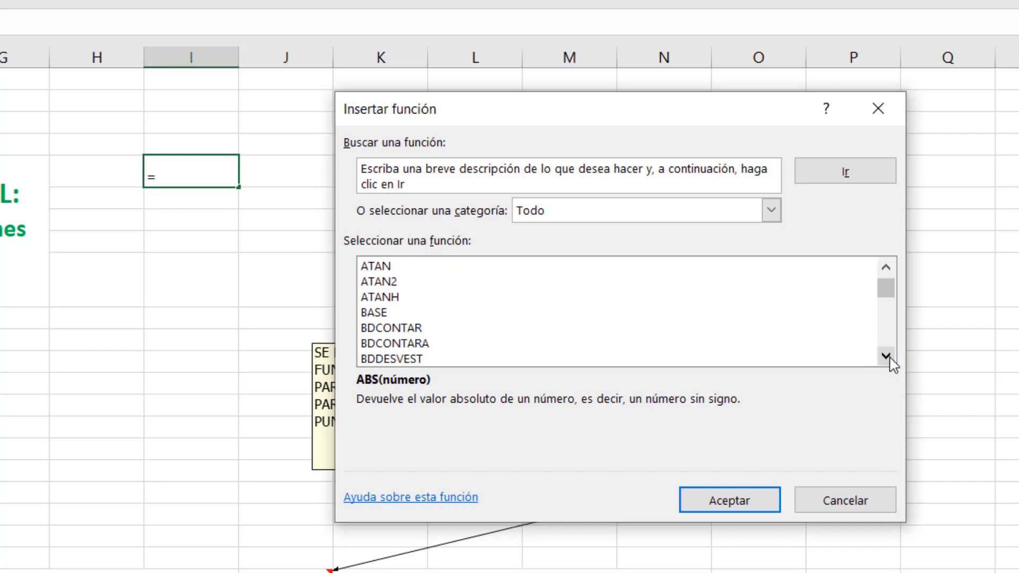
click(889, 357)
click(886, 356)
click(886, 356)
drag(886, 356, 886, 357)
click(886, 356)
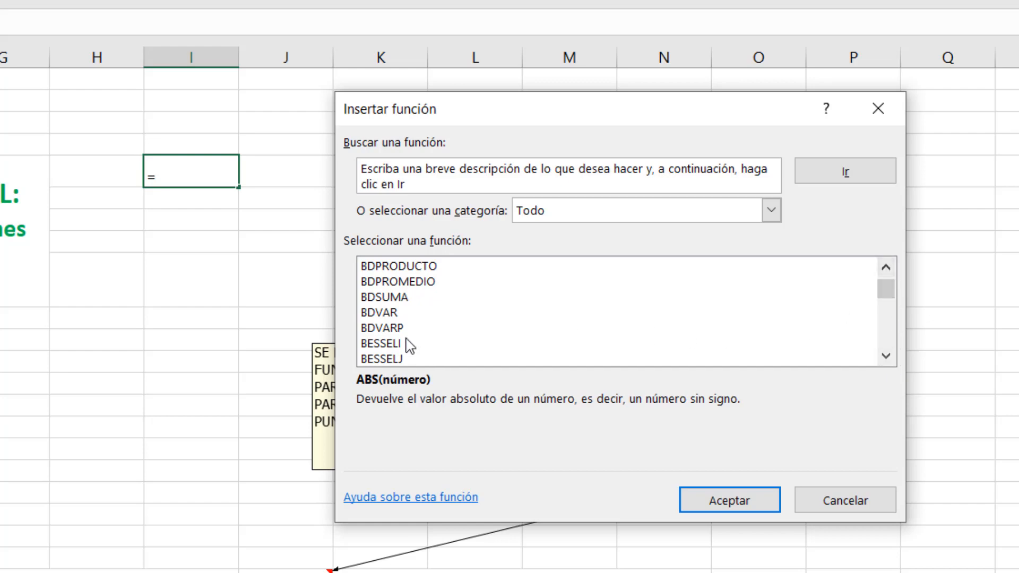
- Find PROMEDIO in the full function list, open its arguments dialog and cancel the insertion
click(392, 315)
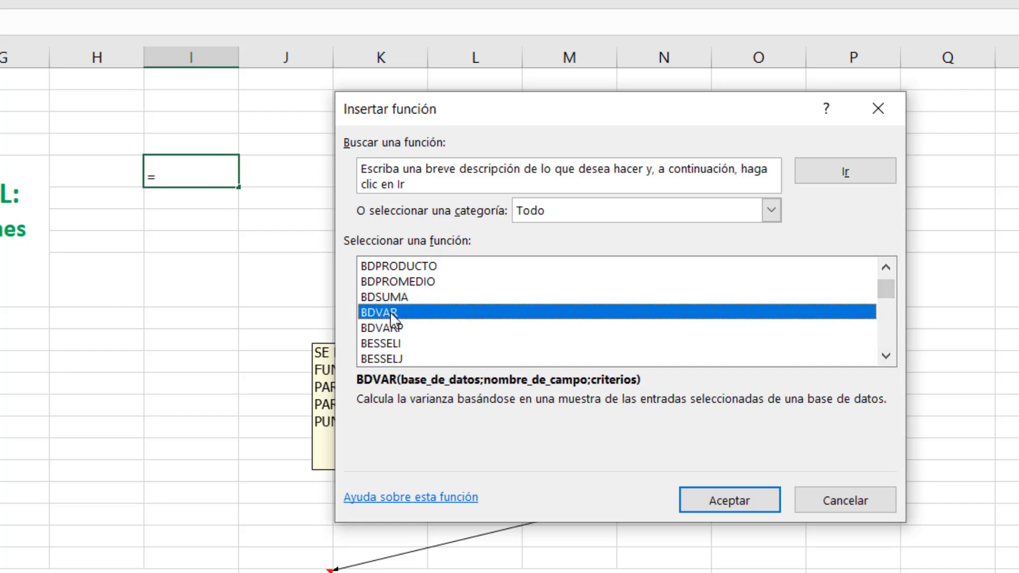
key(p)
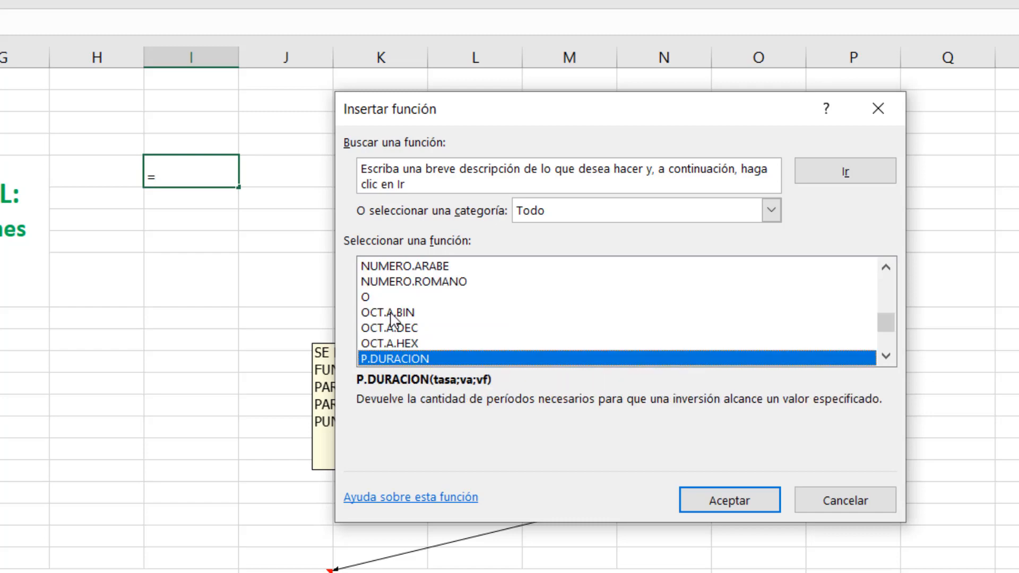
click(886, 356)
click(885, 357)
click(885, 357)
click(886, 357)
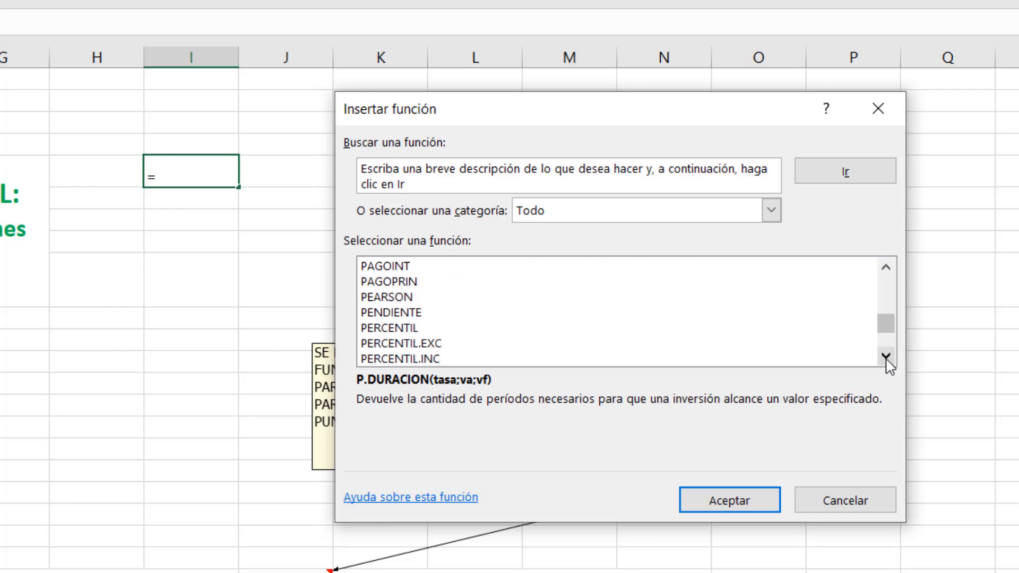
click(885, 357)
click(885, 356)
click(886, 357)
click(886, 357)
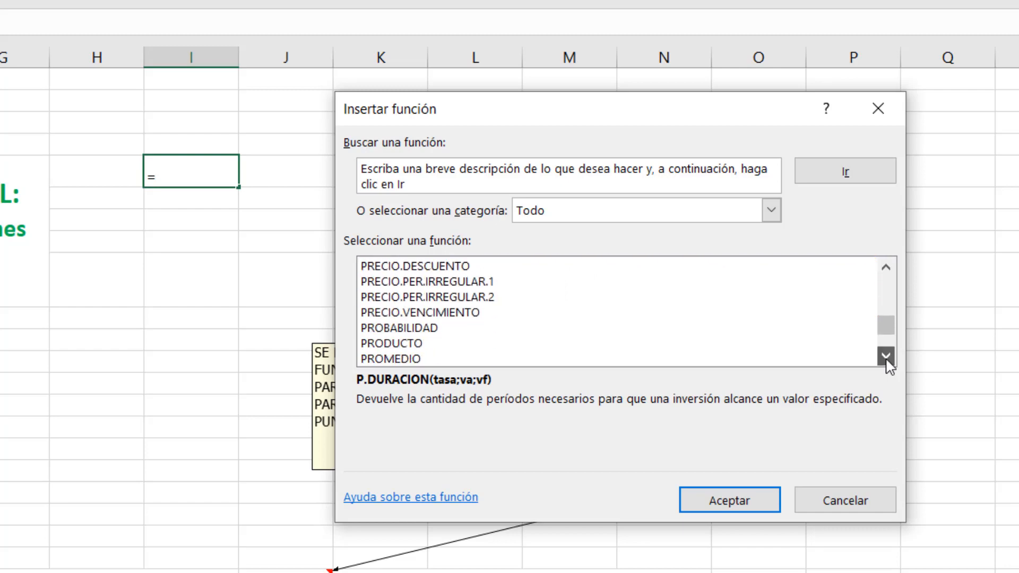
click(885, 356)
click(426, 345)
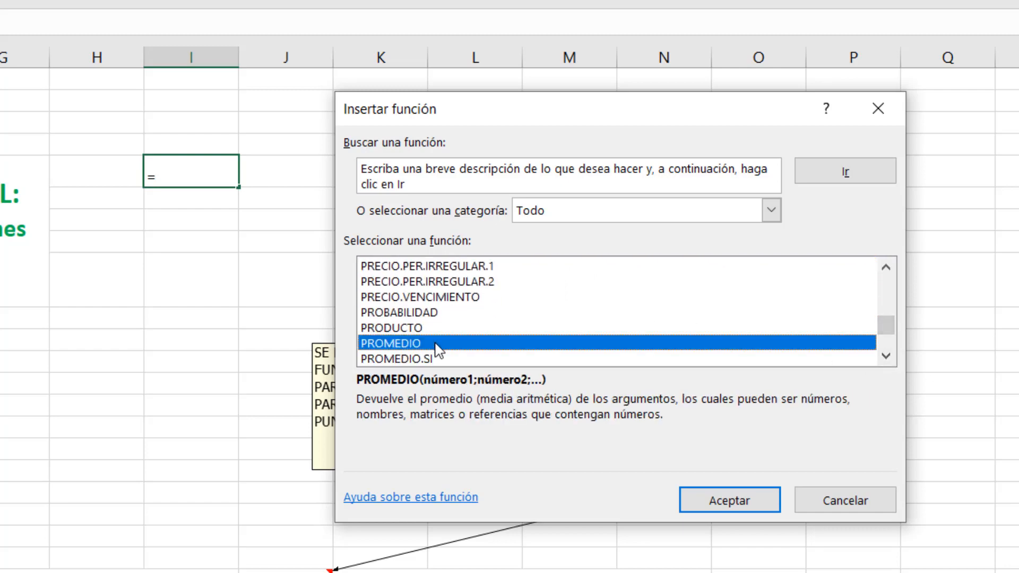
click(733, 511)
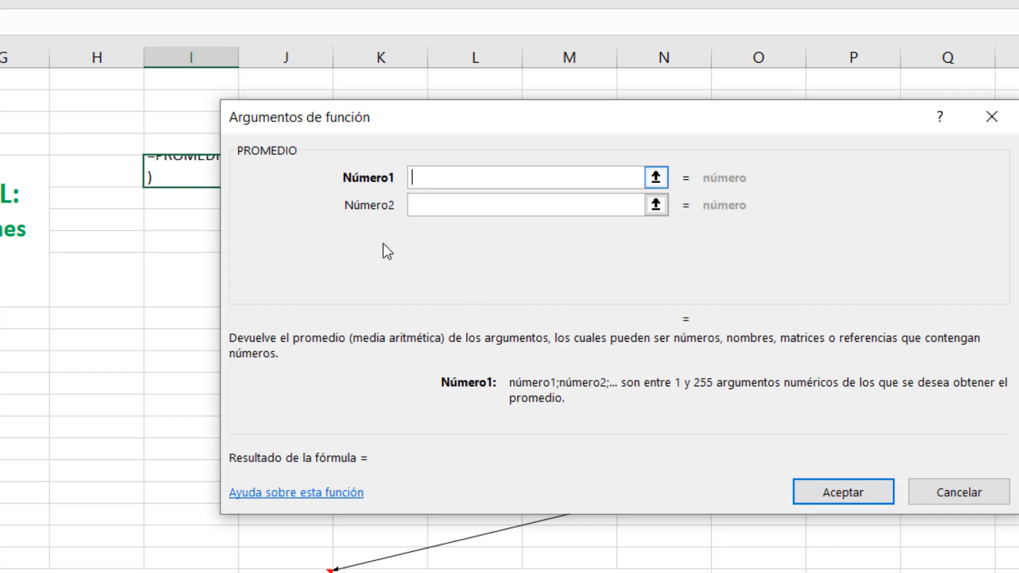
click(968, 505)
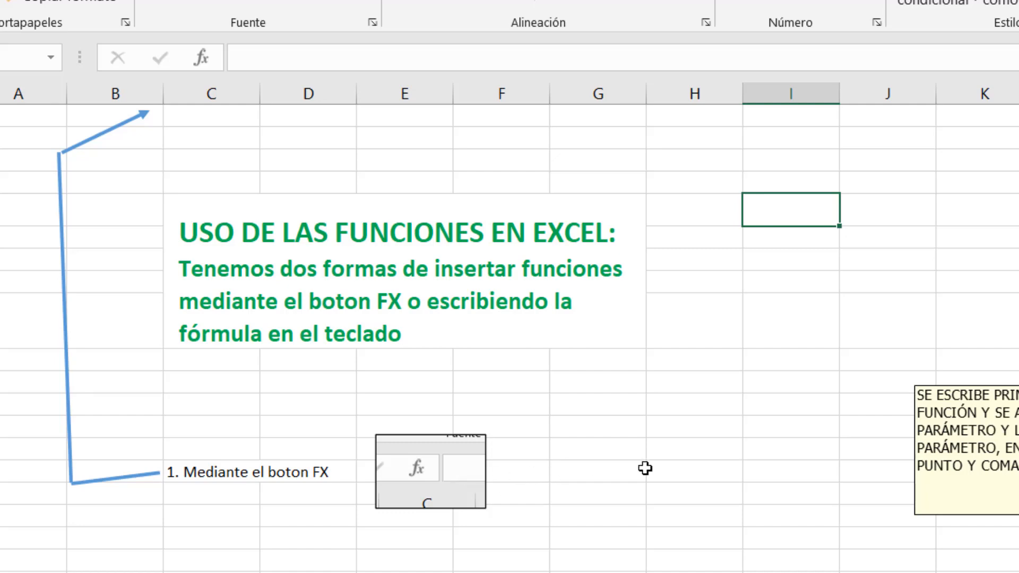
- Change the text of the label box pointing at the CONTAR.SI function name to NOMBRE DE LA FUNCIÓN and widen the box to fit
scroll(649, 468, down, 3)
scroll(649, 468, down, 1)
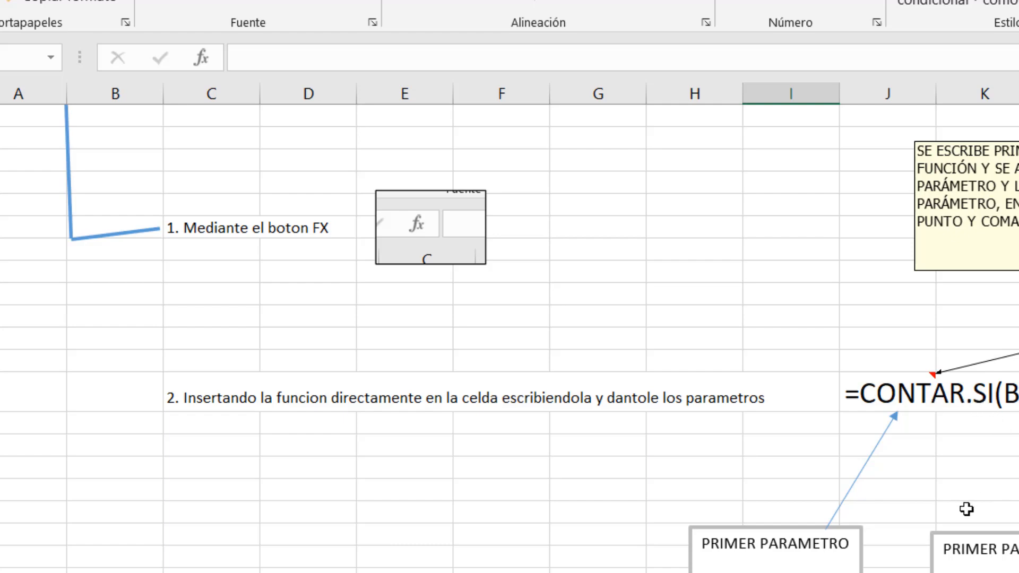
scroll(966, 509, down, 3)
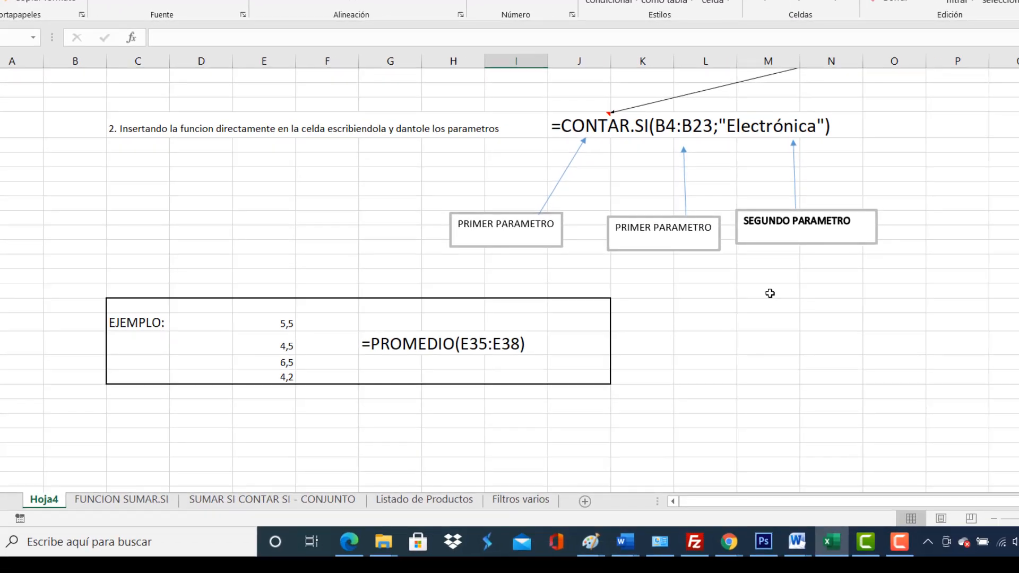
scroll(769, 293, up, 1)
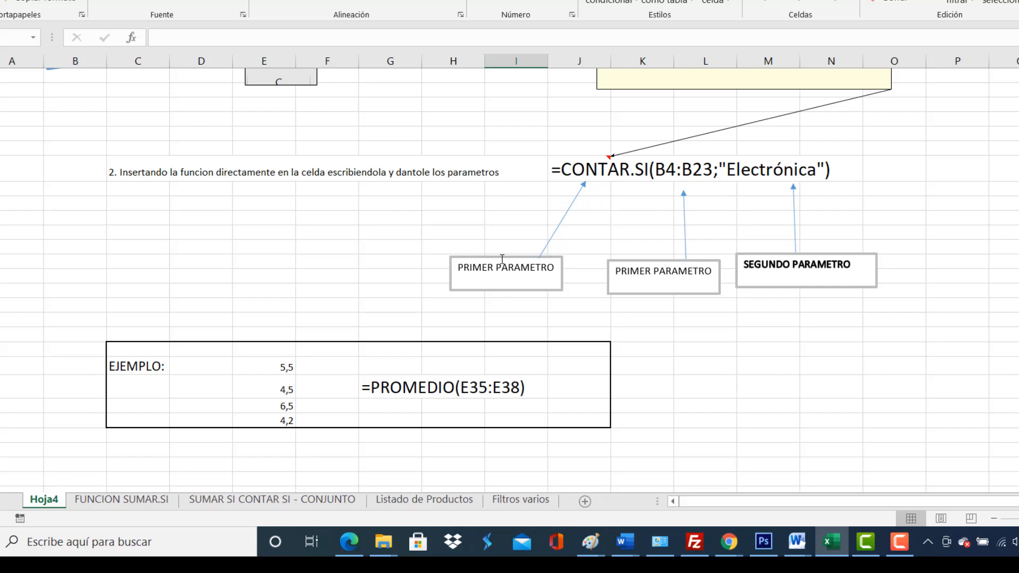
scroll(696, 170, up, 2)
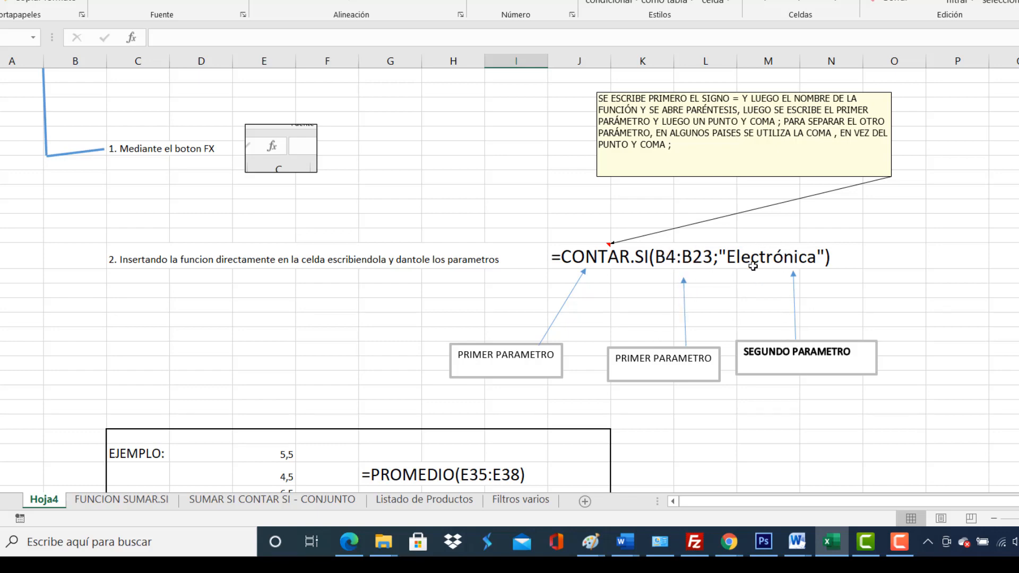
click(530, 355)
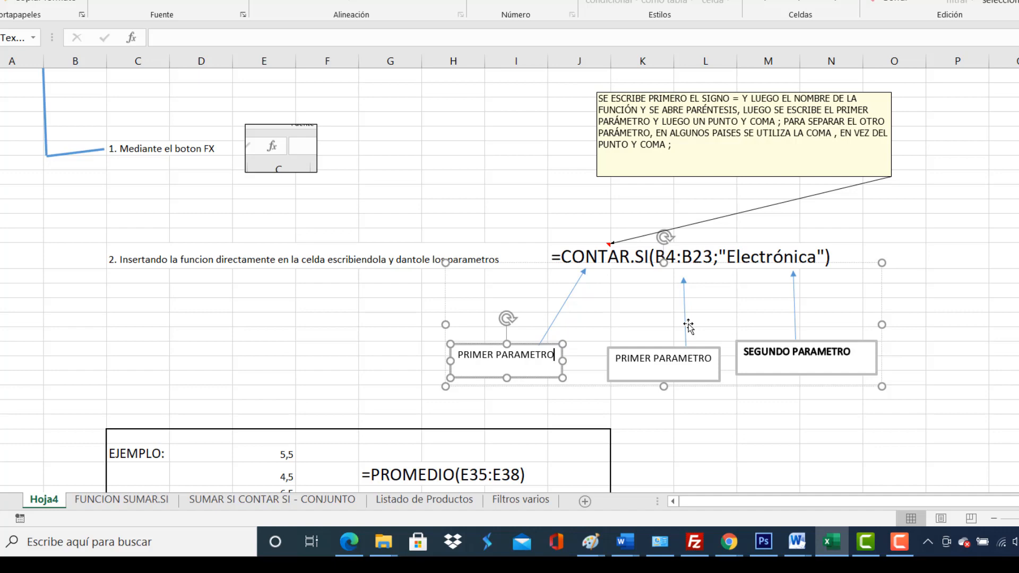
key(BackSpace)
key(BackSpace)
key(BackSpace)
key(BackSpace)
key(BackSpace)
key(BackSpace)
key(BackSpace)
key(BackSpace)
key(BackSpace)
key(BackSpace)
key(BackSpace)
key(BackSpace)
key(BackSpace)
text(N)
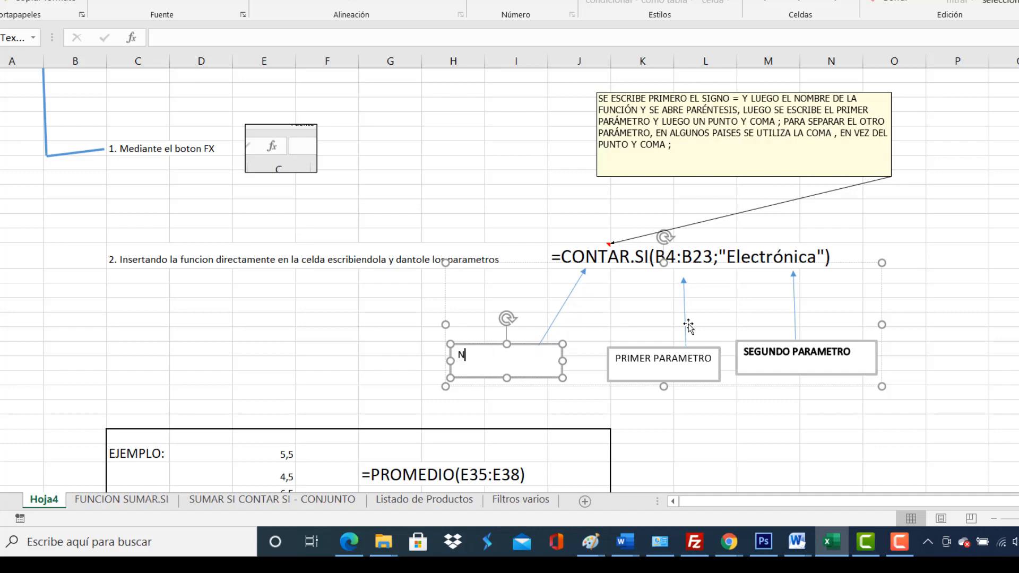
text(OMBRE DE LA FUNCIÓN)
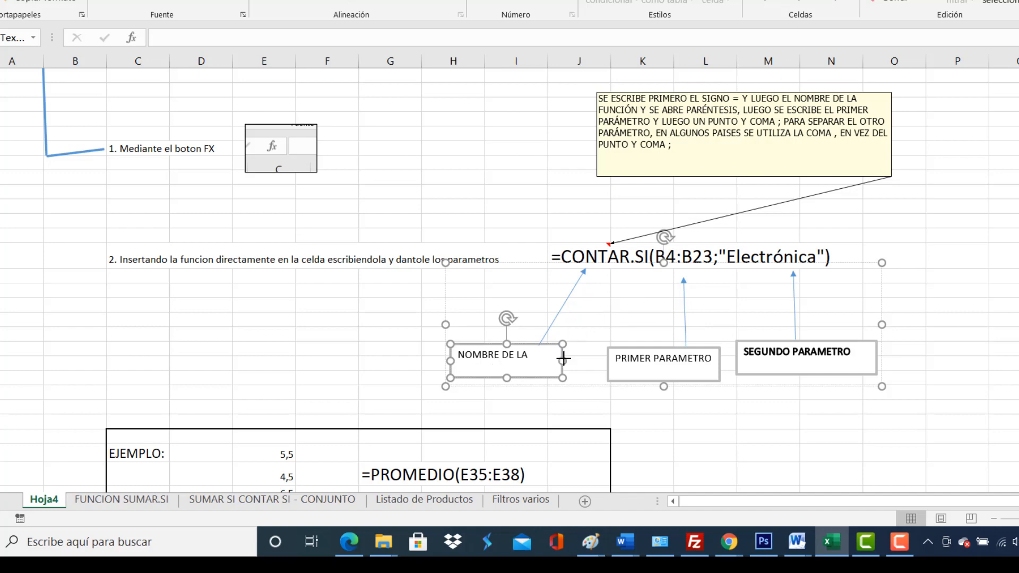
drag(561, 359, 583, 355)
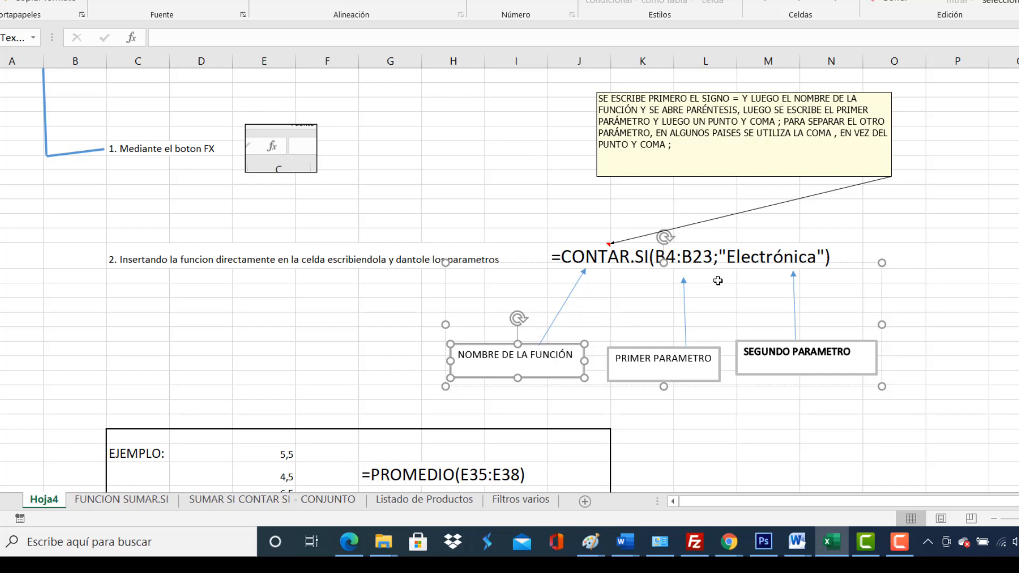
- Examine the framed PROMEDIO example and highlight its four values in E35:E38
scroll(713, 282, down, 2)
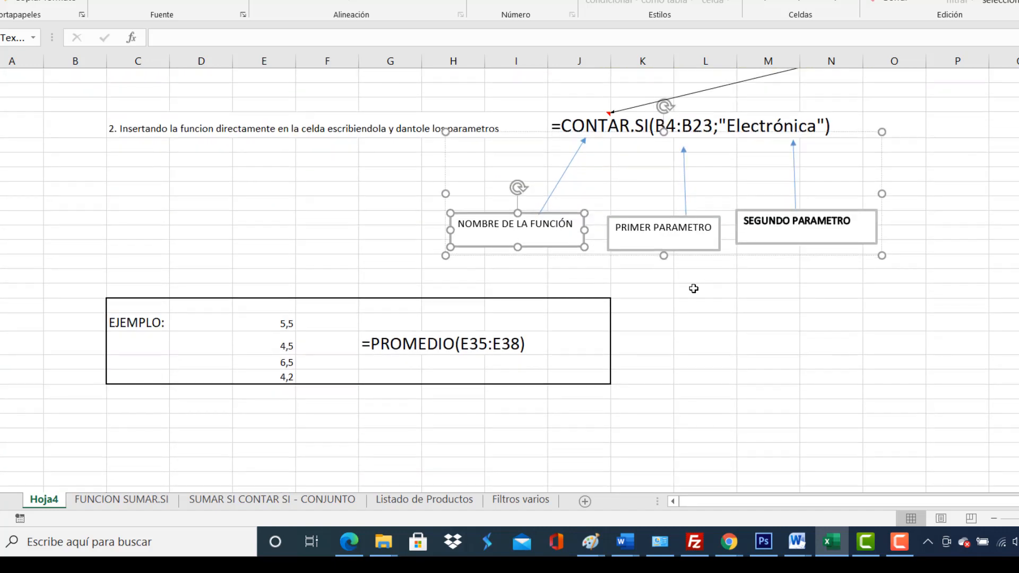
click(130, 310)
drag(143, 343, 584, 377)
click(410, 361)
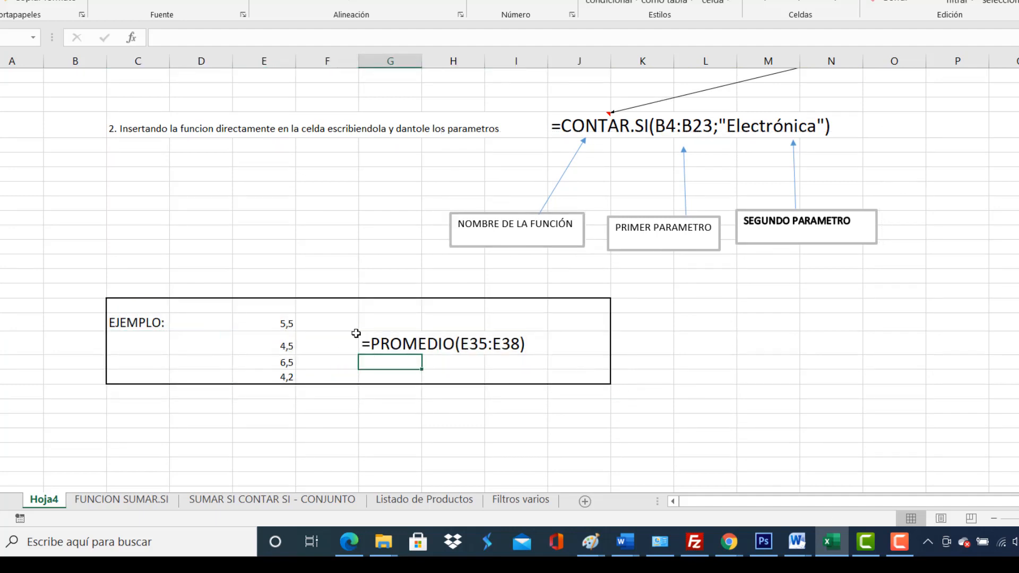
drag(278, 323, 267, 376)
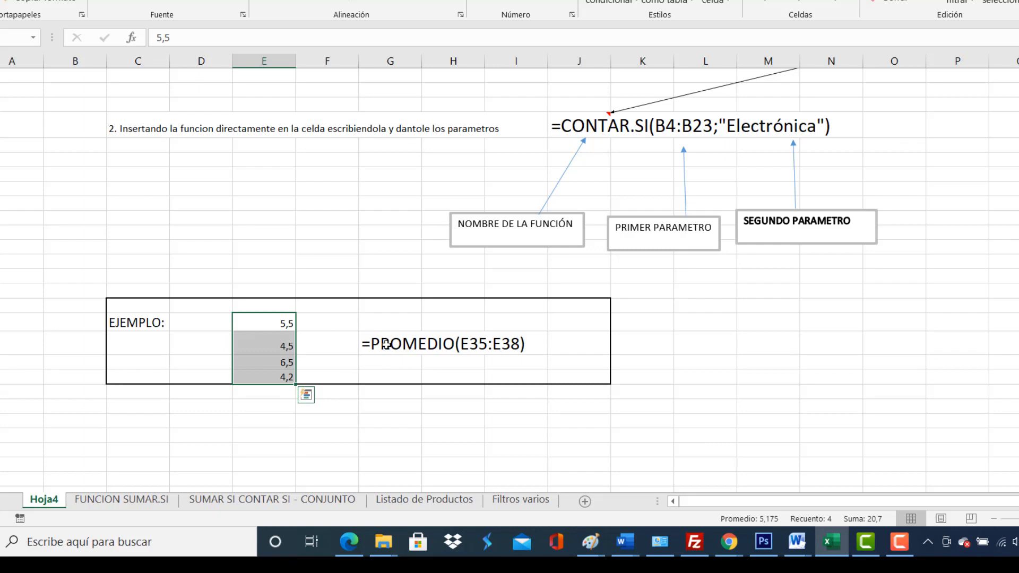
- Start a formula in cell G38 with the PROMEDIO function picked from the suggestions
click(387, 378)
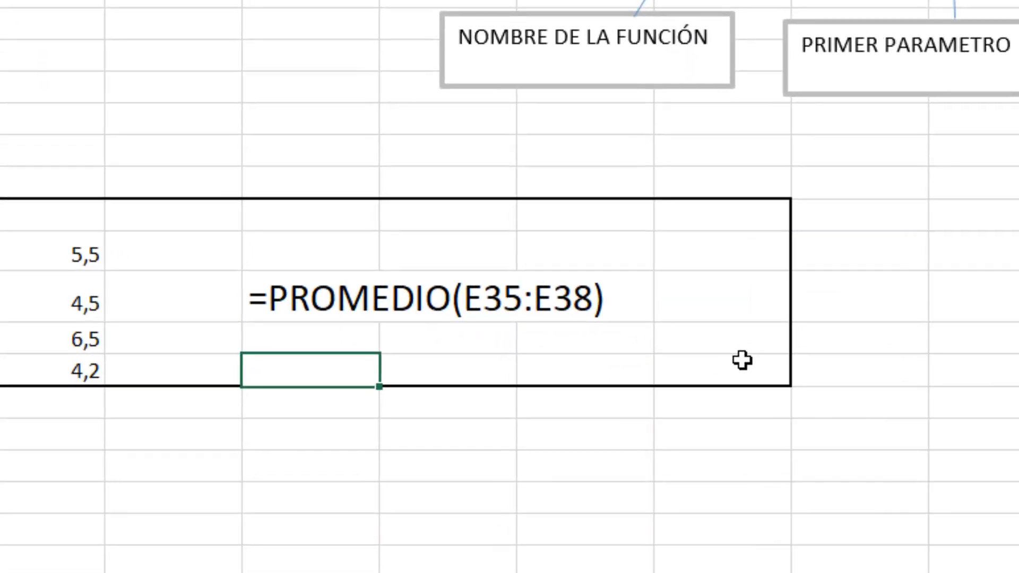
text(=)
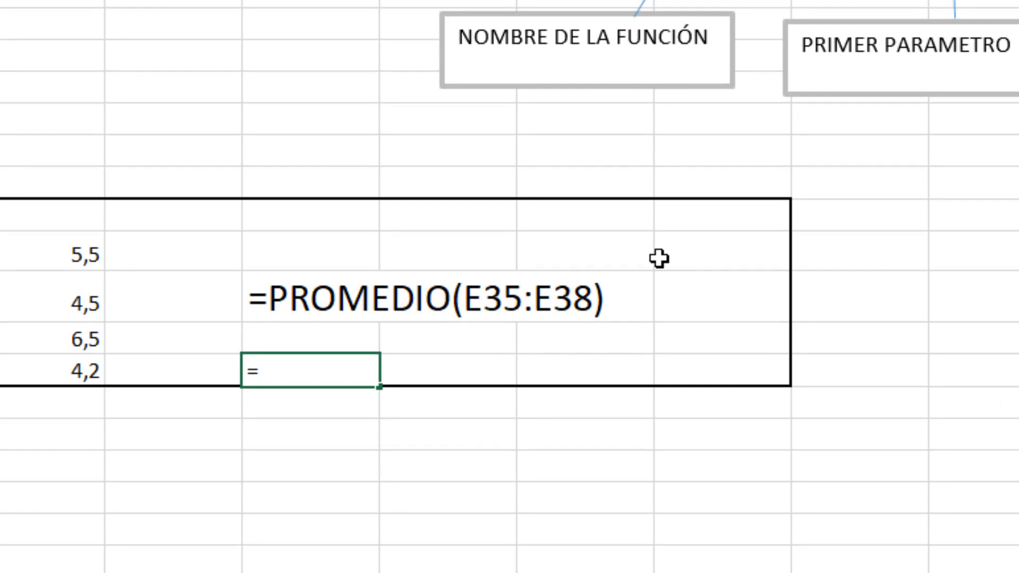
text(PROME)
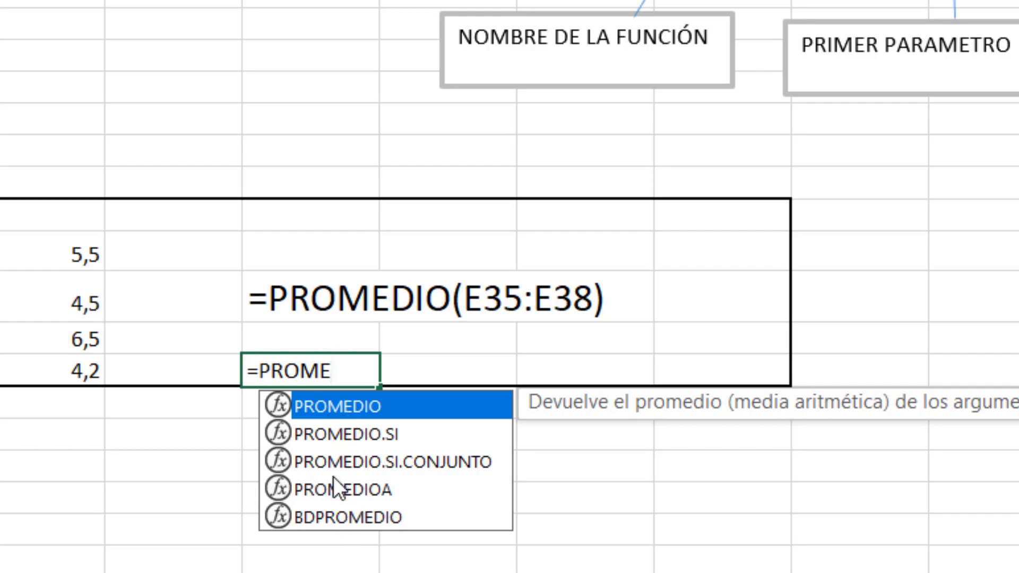
double_click(343, 406)
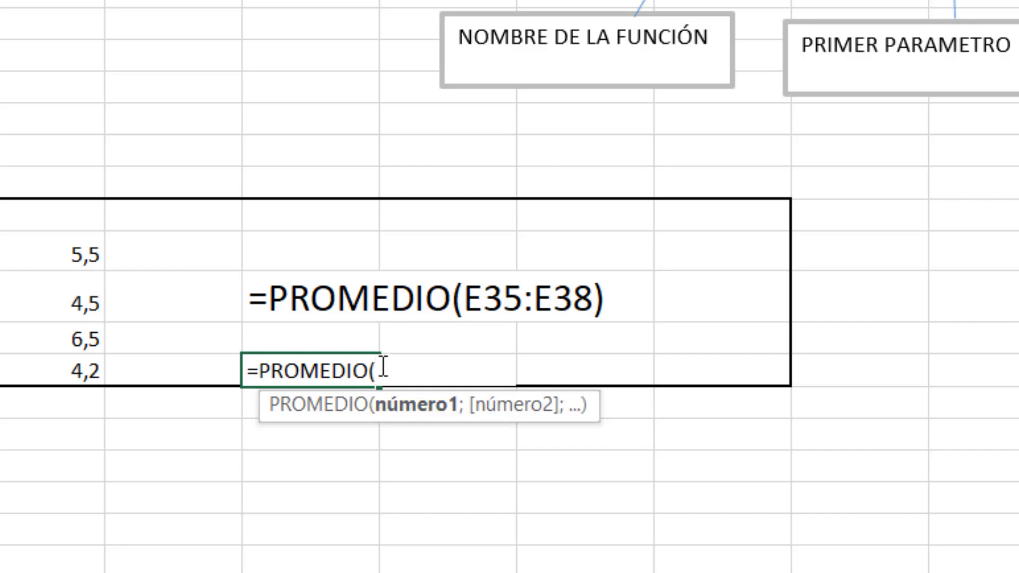
- Erase the end of the function name in G38 and write it out in full again as =PROMEDIO(
key(BackSpace)
key(BackSpace)
key(BackSpace)
key(BackSpace)
key(BackSpace)
key(BackSpace)
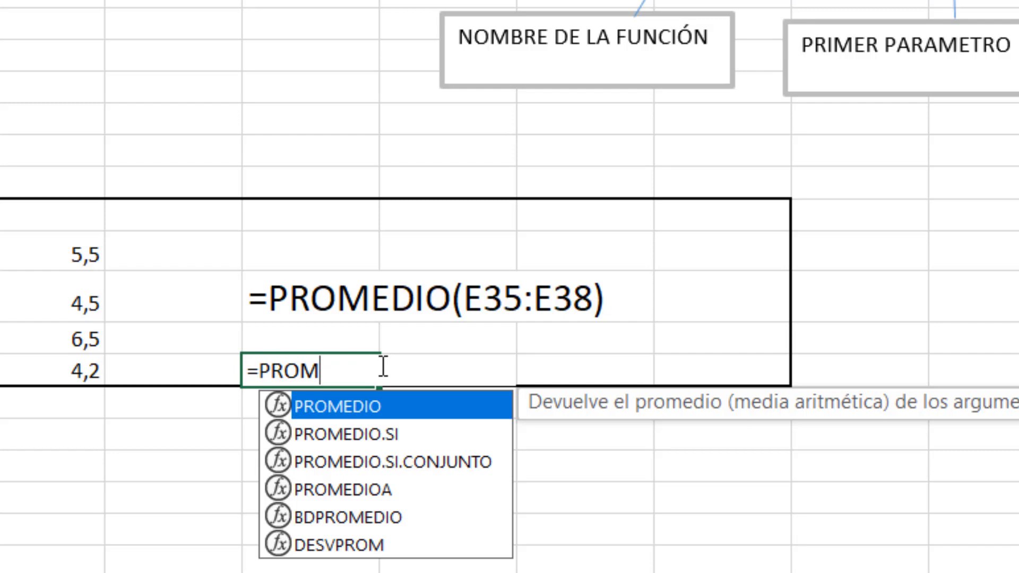
text(EE)
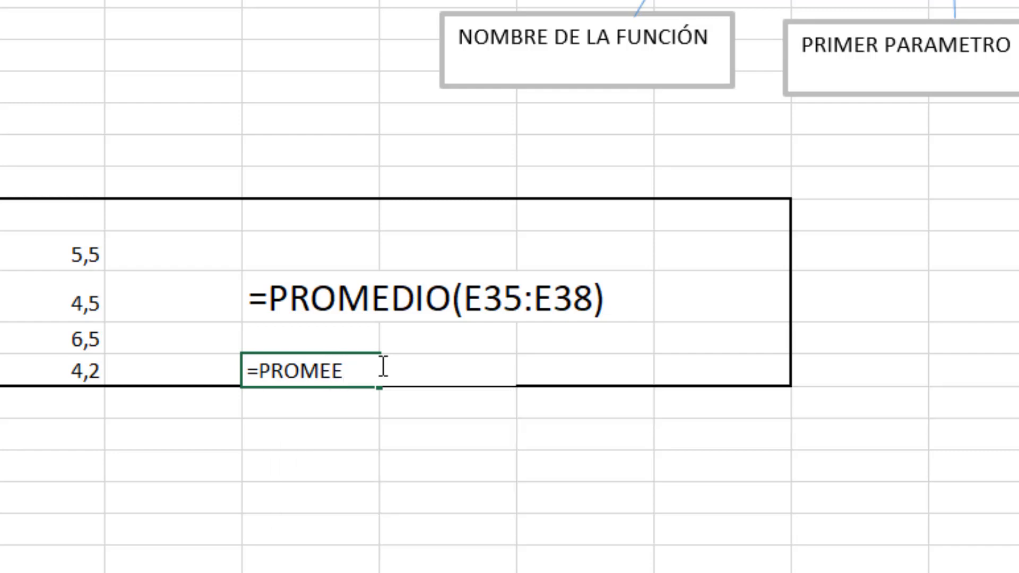
key(BackSpace)
text(DIO()
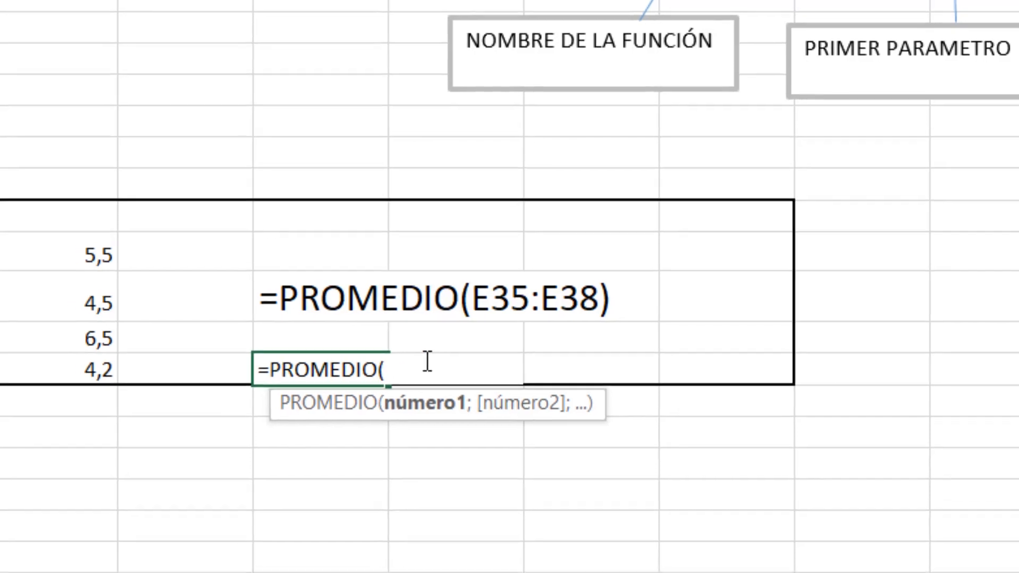
- Give PROMEDIO the range E35:E38 as its only argument and close the parenthesis
drag(167, 253, 161, 353)
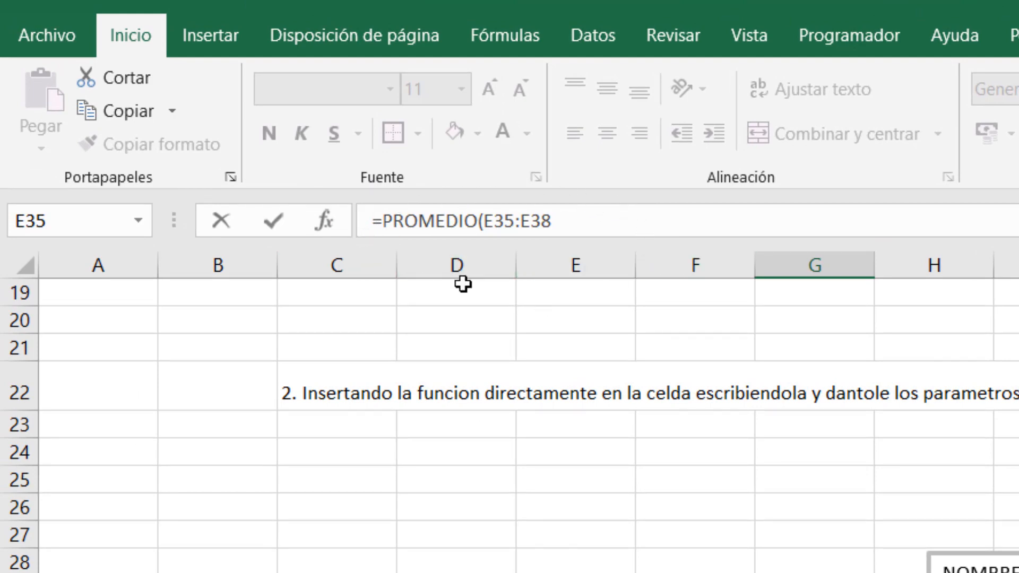
click(602, 224)
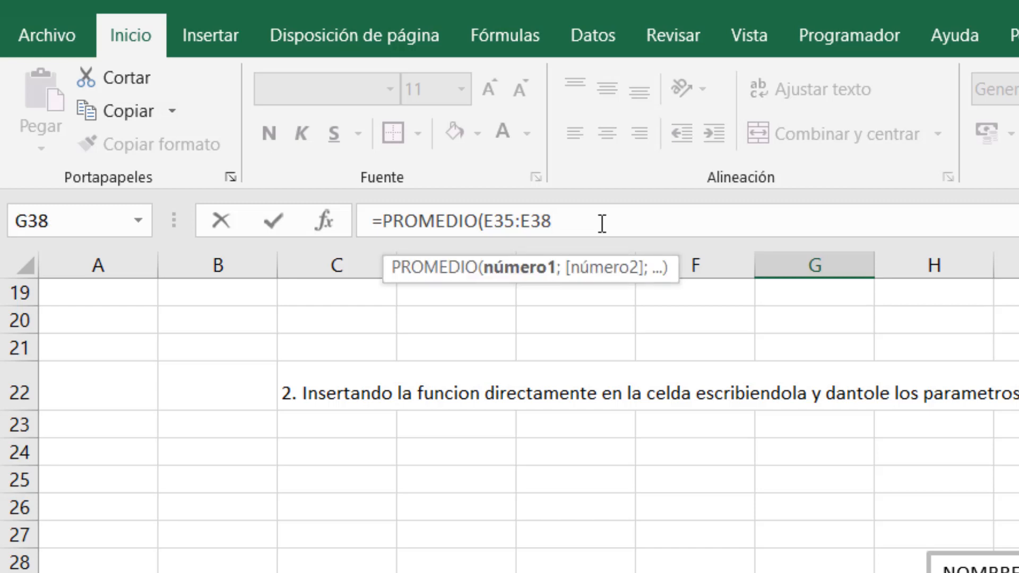
text(;)
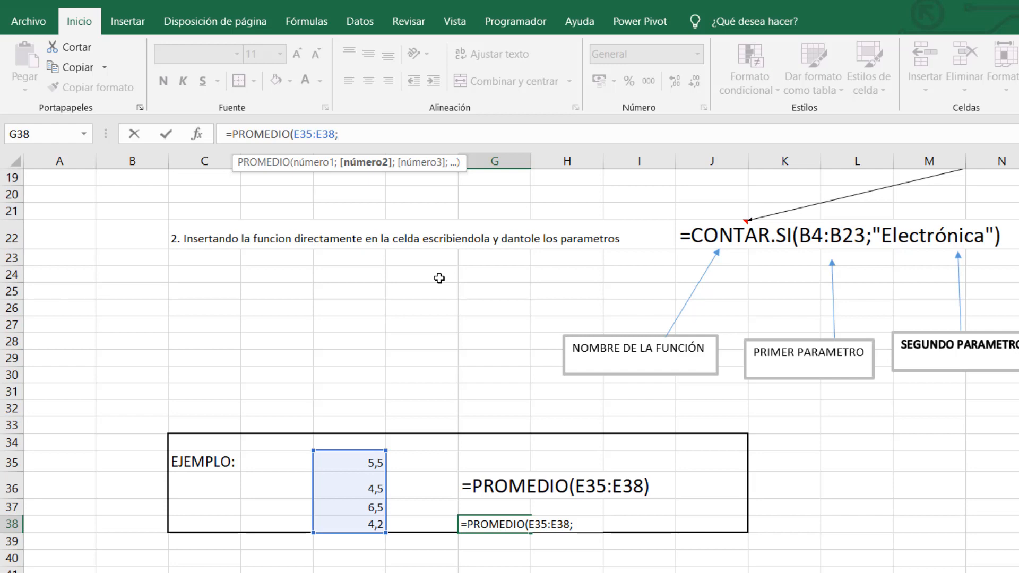
key(BackSpace)
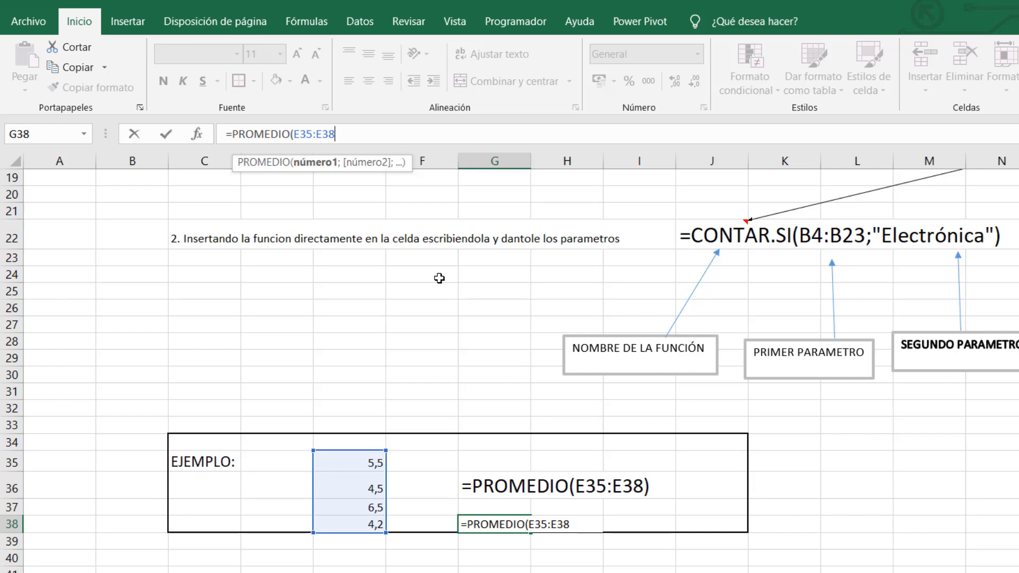
text())
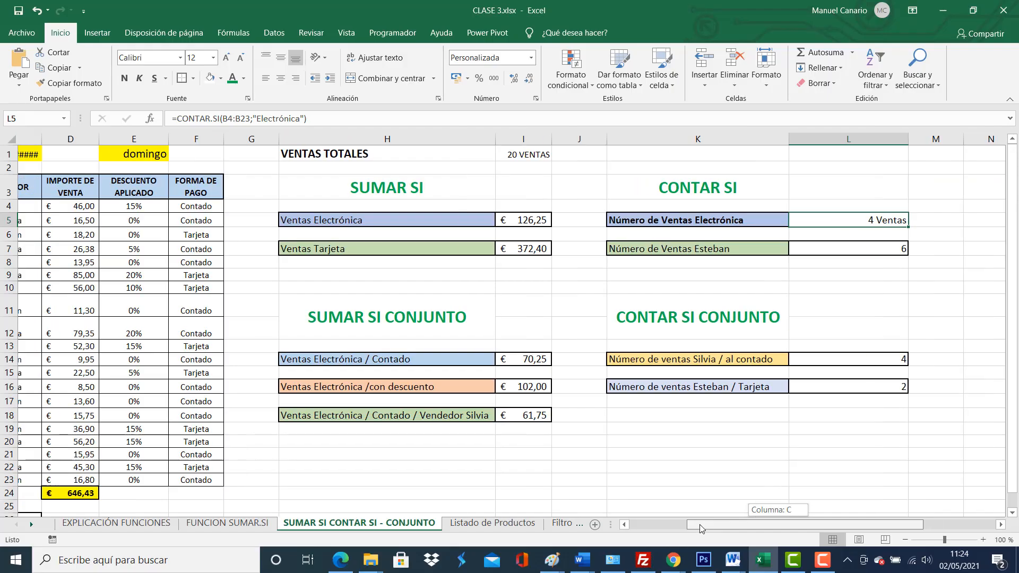
- Widen column C on the SUMAR SI CONTAR SI - CONJUNTO sheet to fit the date beside FECHA
drag(684, 526, 605, 526)
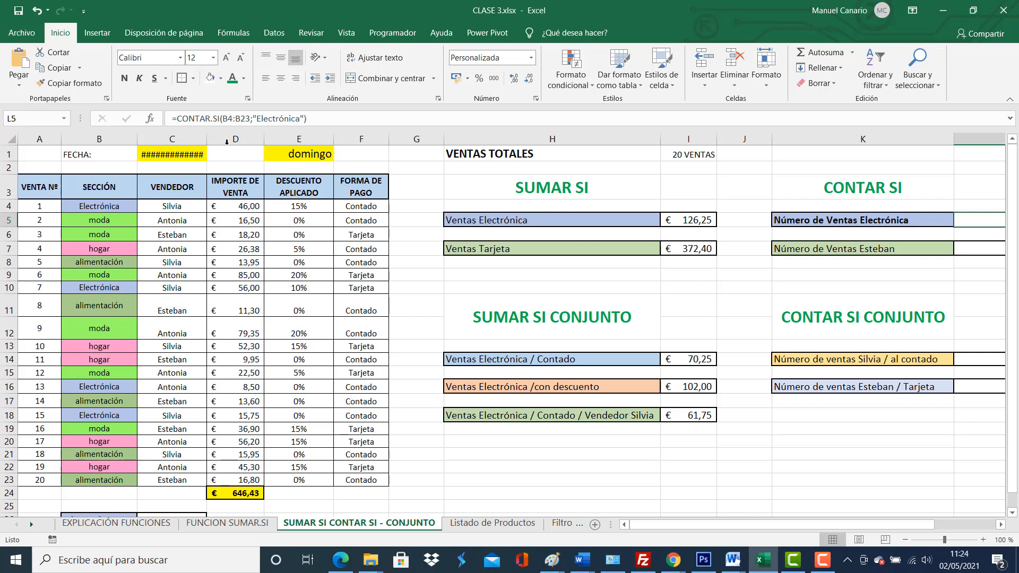
double_click(206, 137)
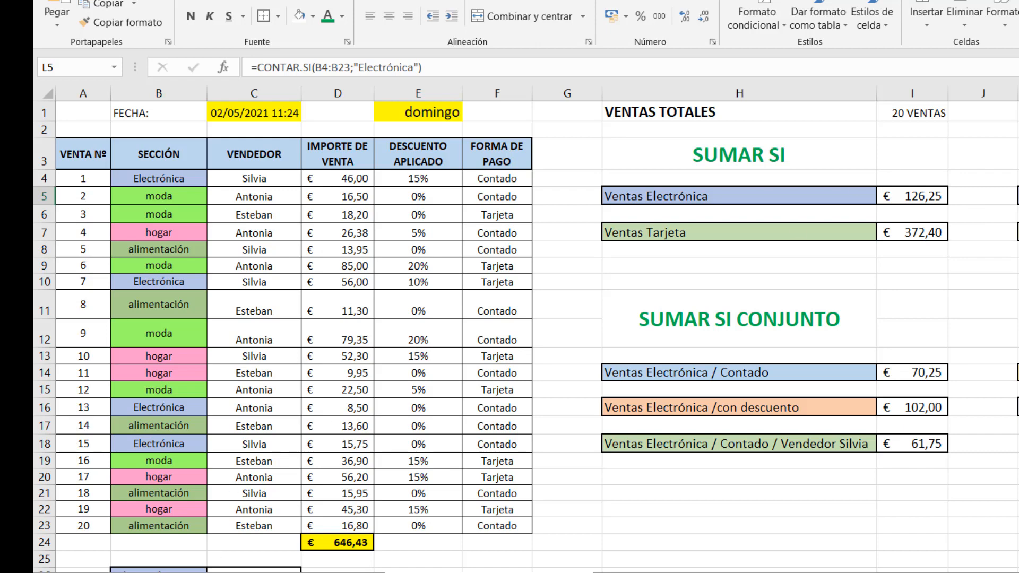
- Highlight the SECCIÓN entries and the IMPORTE DE VENTA amounts in the sales table
key(ctrl+Page_Up)
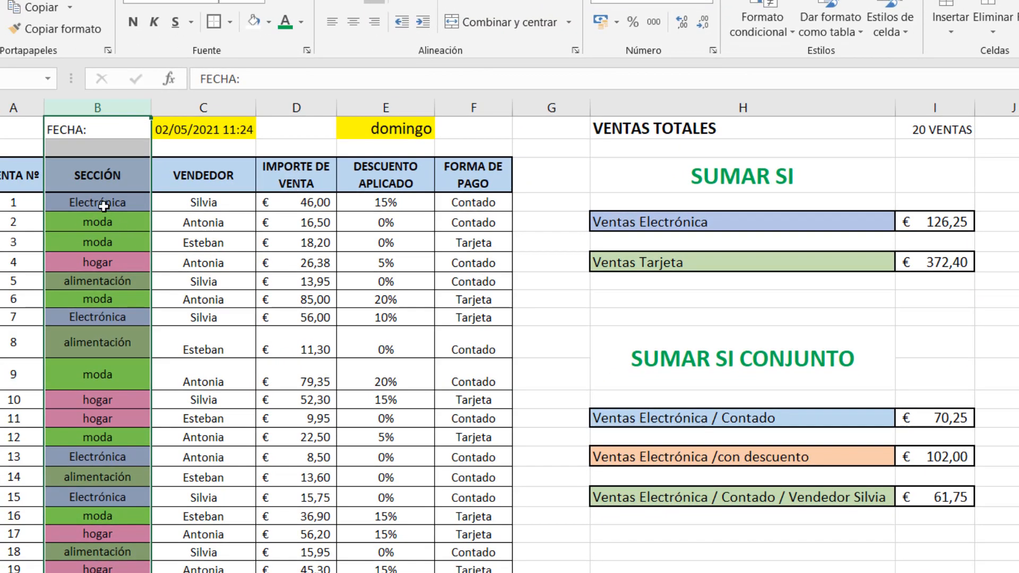
click(103, 207)
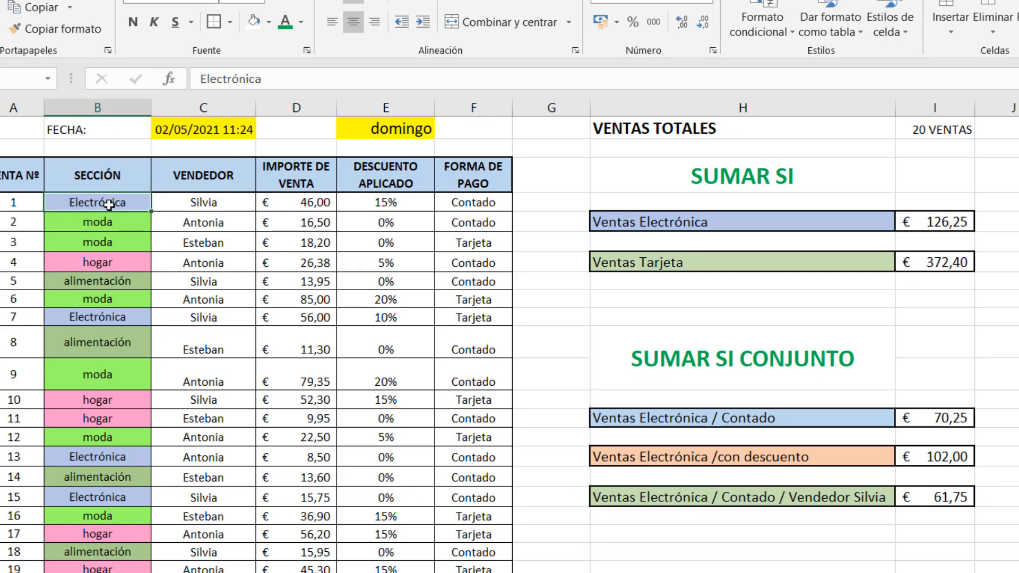
drag(109, 205, 113, 570)
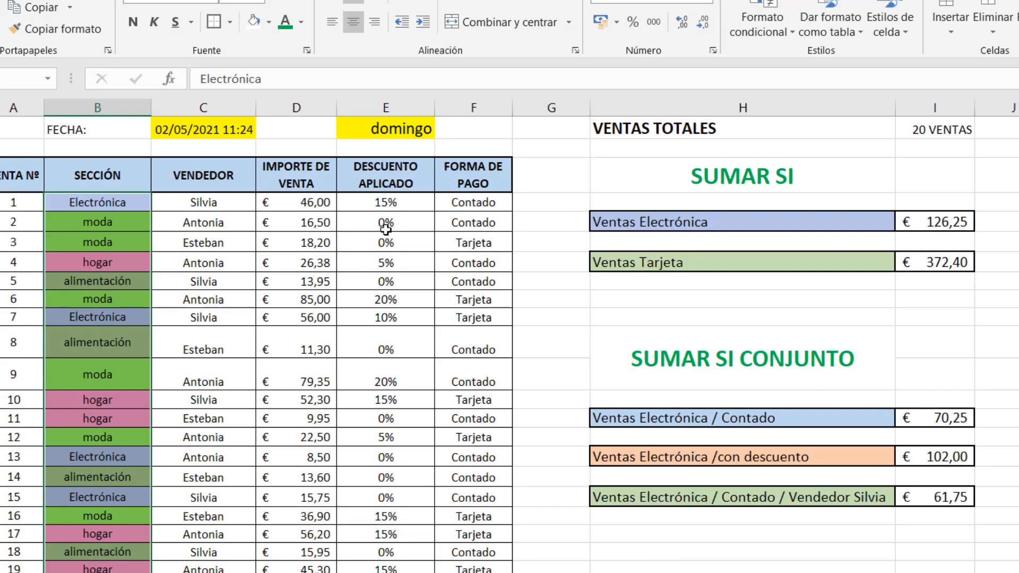
drag(309, 202, 297, 571)
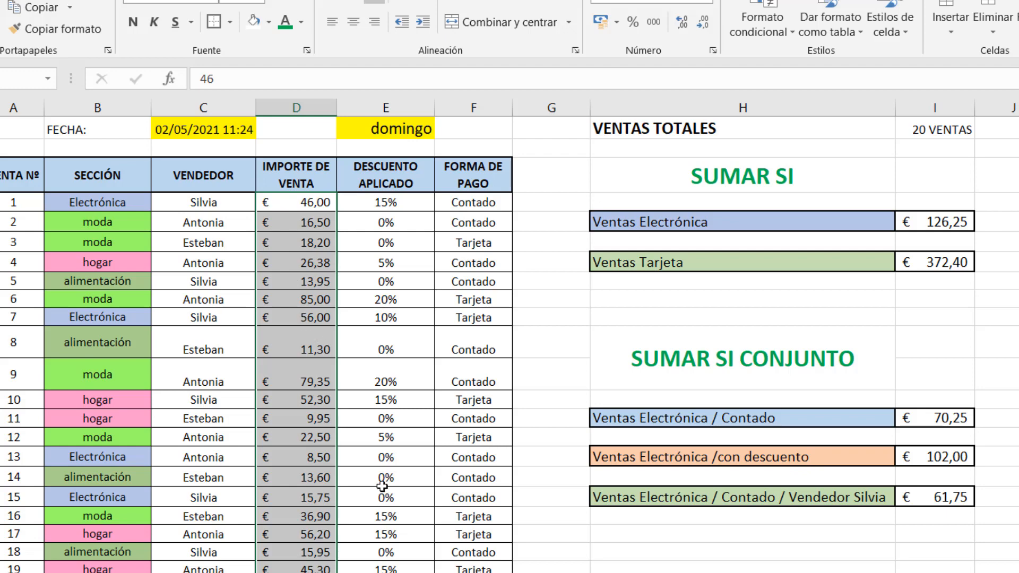
- Examine the SUMAR.SI explanation sheet, going through RANGO, CRITERIO and RANGO SUMA and their descriptions
key(ctrl+Page_Down)
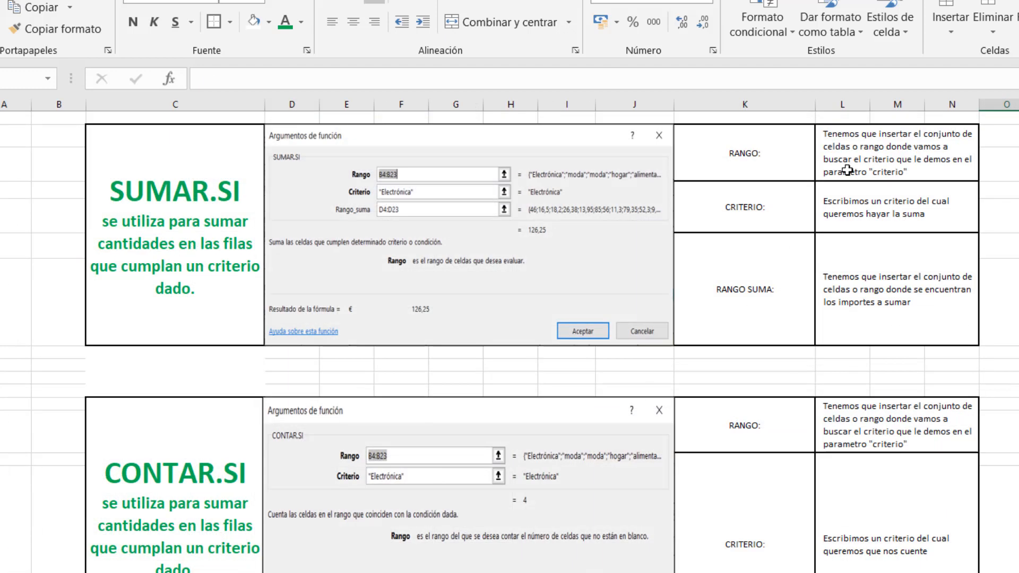
click(765, 156)
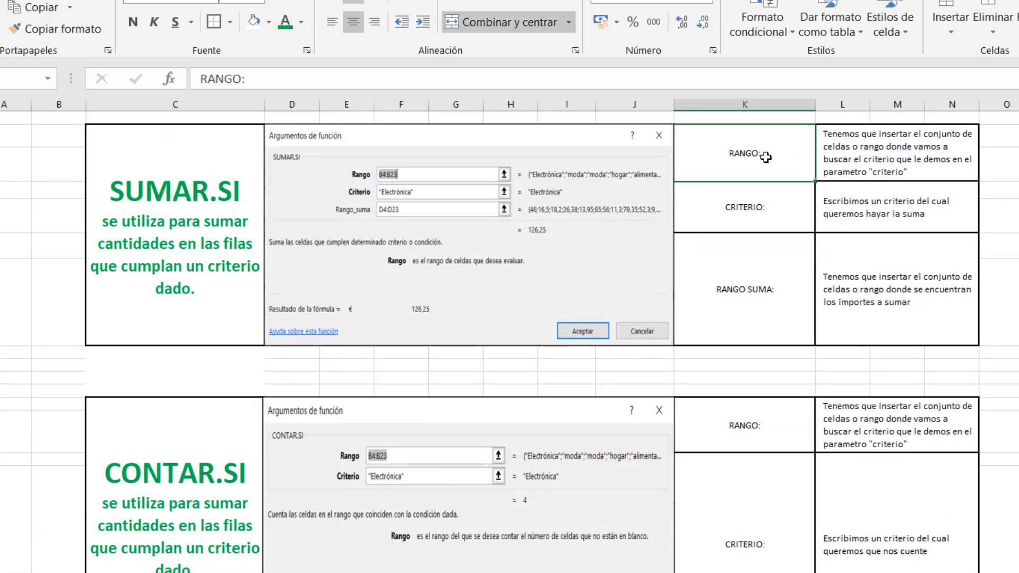
click(764, 202)
click(776, 278)
click(904, 149)
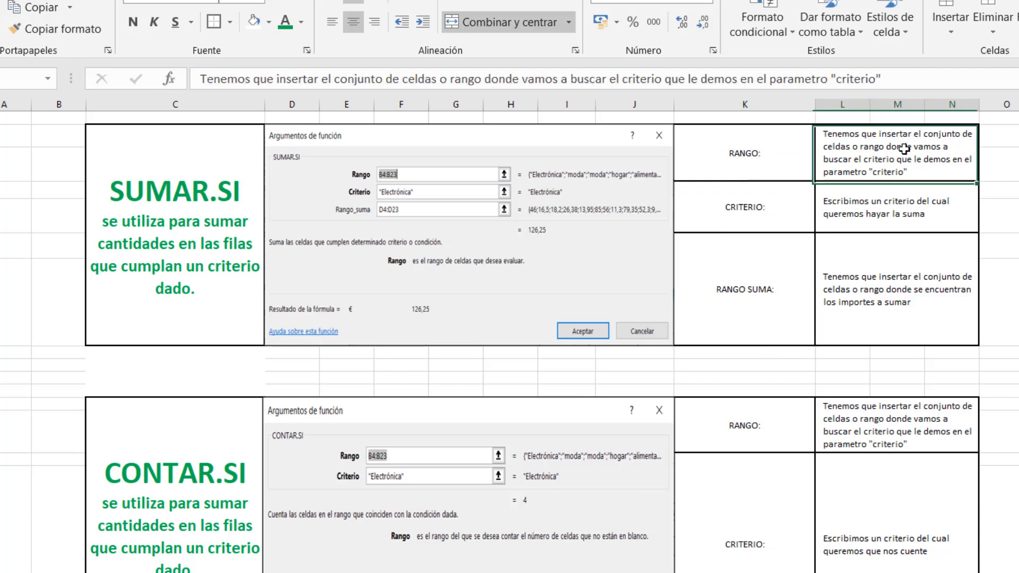
click(908, 211)
click(905, 262)
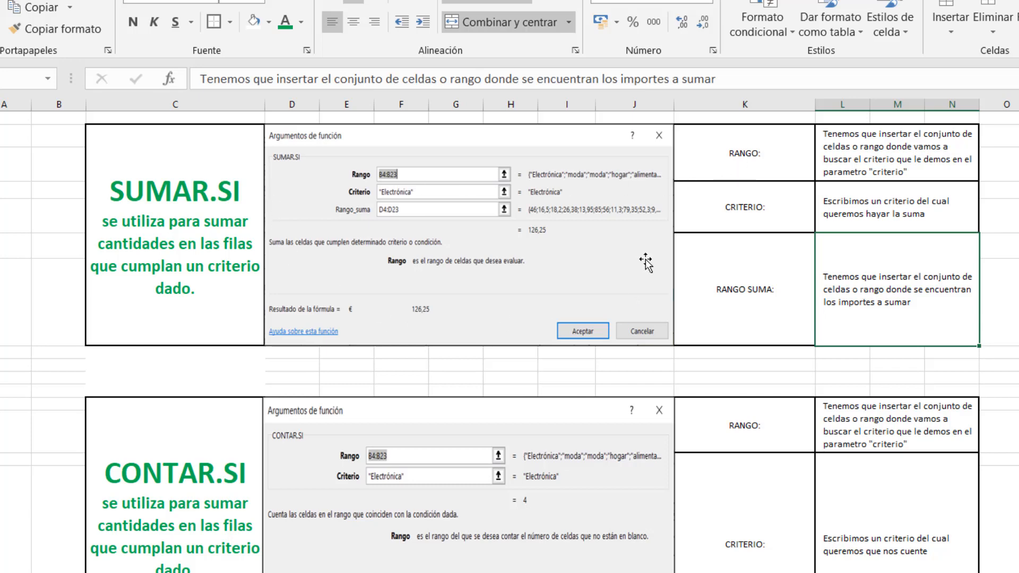
key(Return)
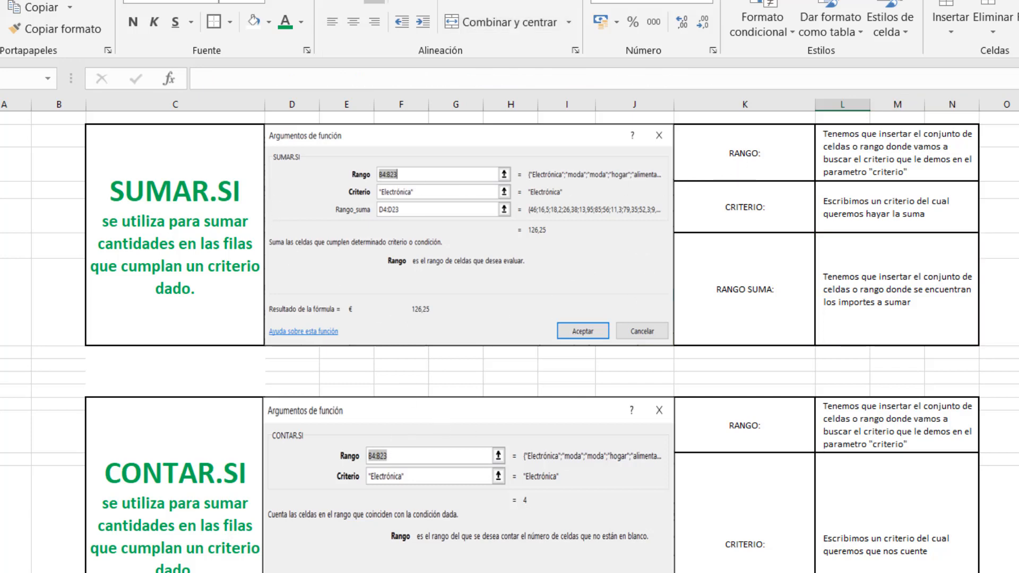
- Return to the sales sheet and review the SUMAR SI block with its Ventas Electrónica and Ventas Tarjeta rows
key(ctrl+Page_Up)
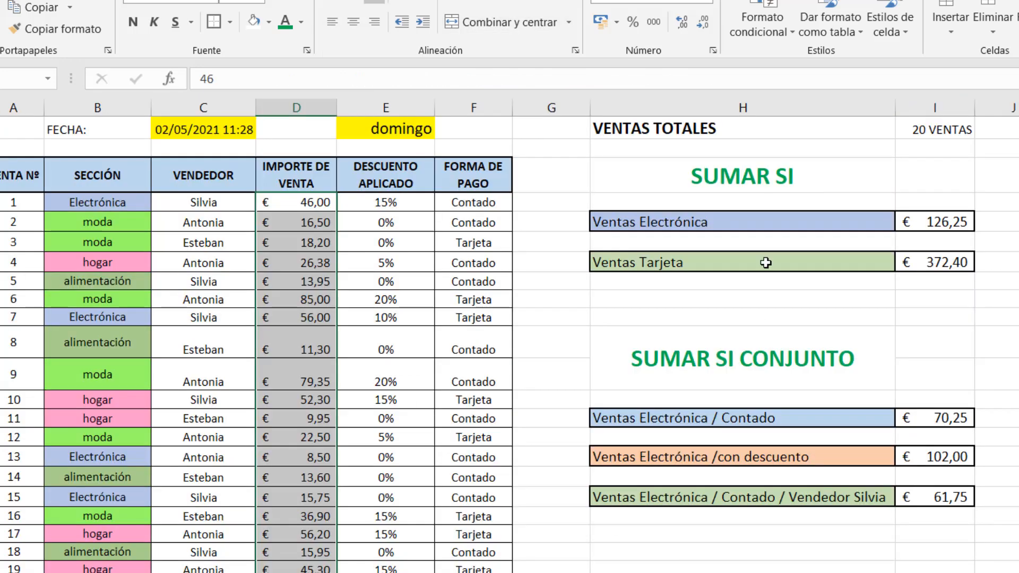
click(744, 175)
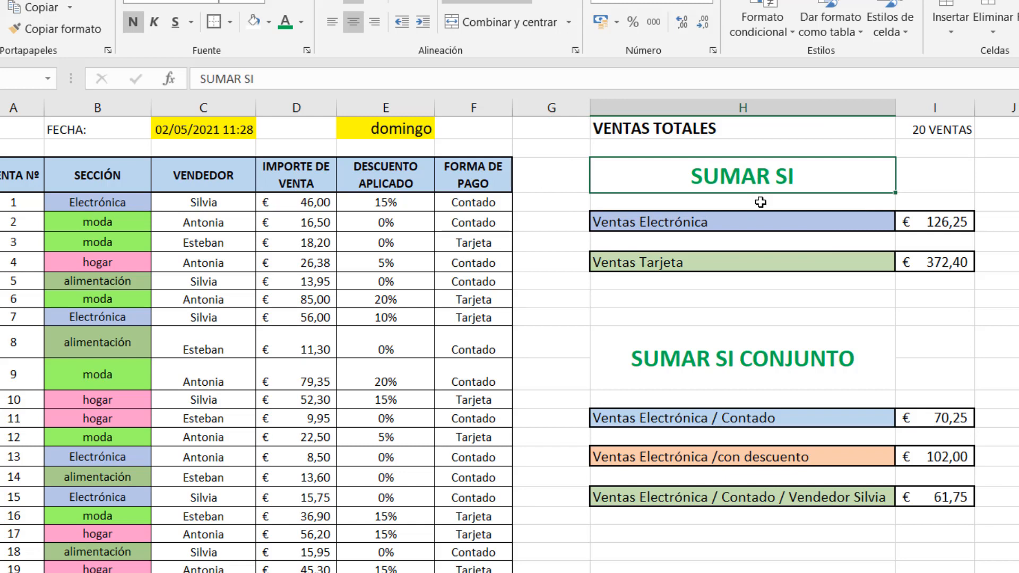
click(701, 223)
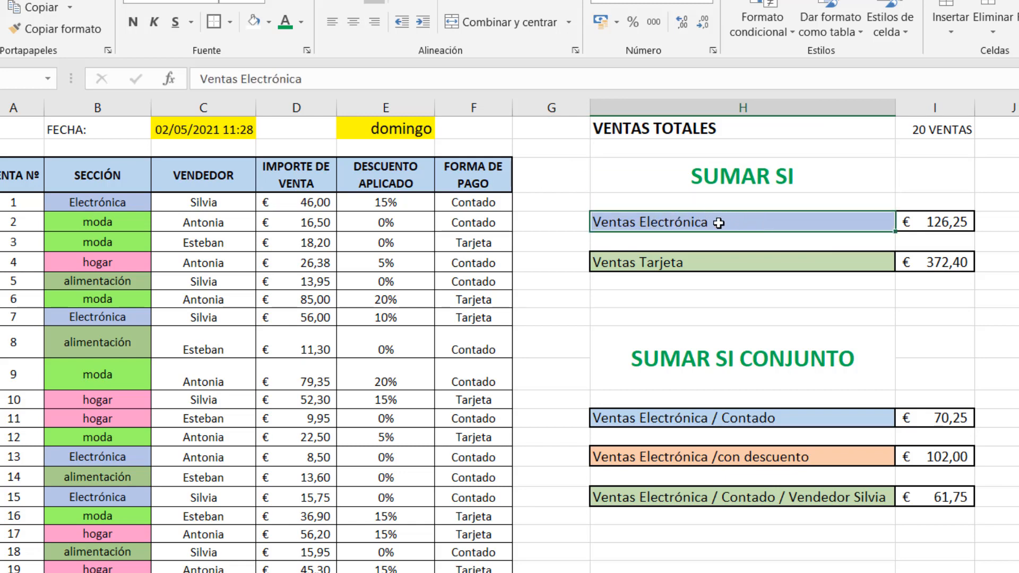
click(756, 263)
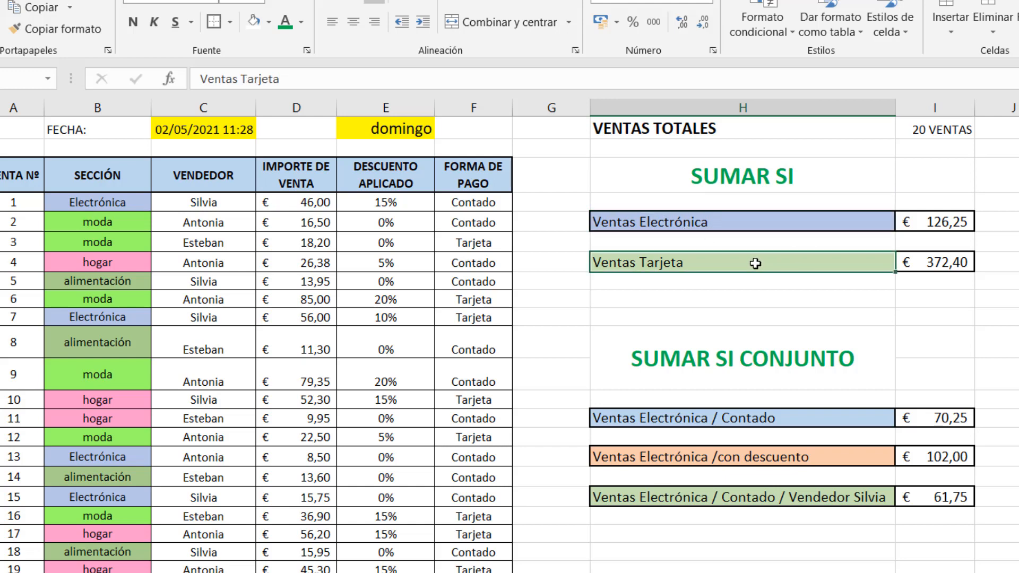
- Clear the Ventas Electrónica result in I5 and start a new formula there with the suggested SUMAR.SI function
click(945, 220)
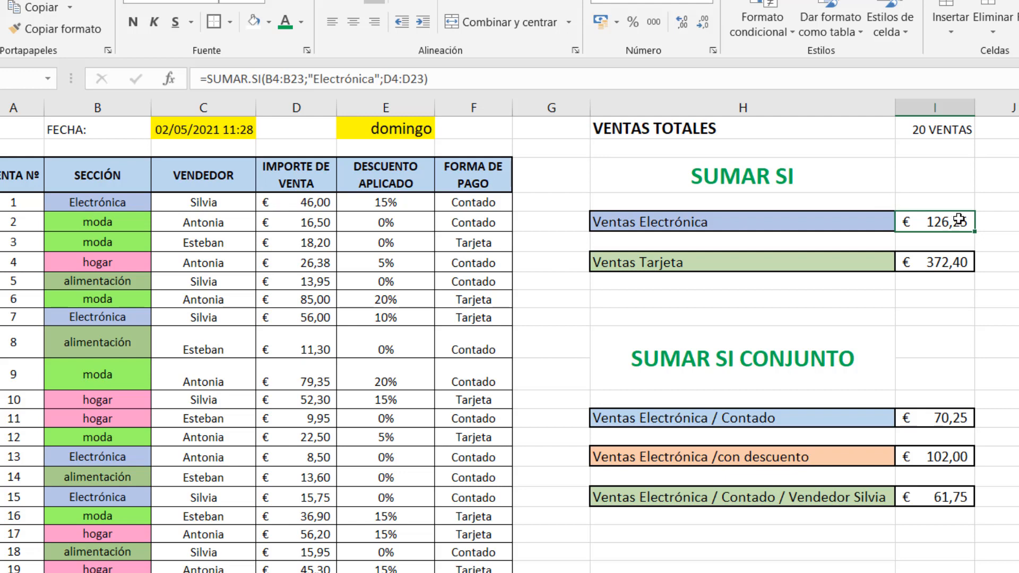
key(Delete)
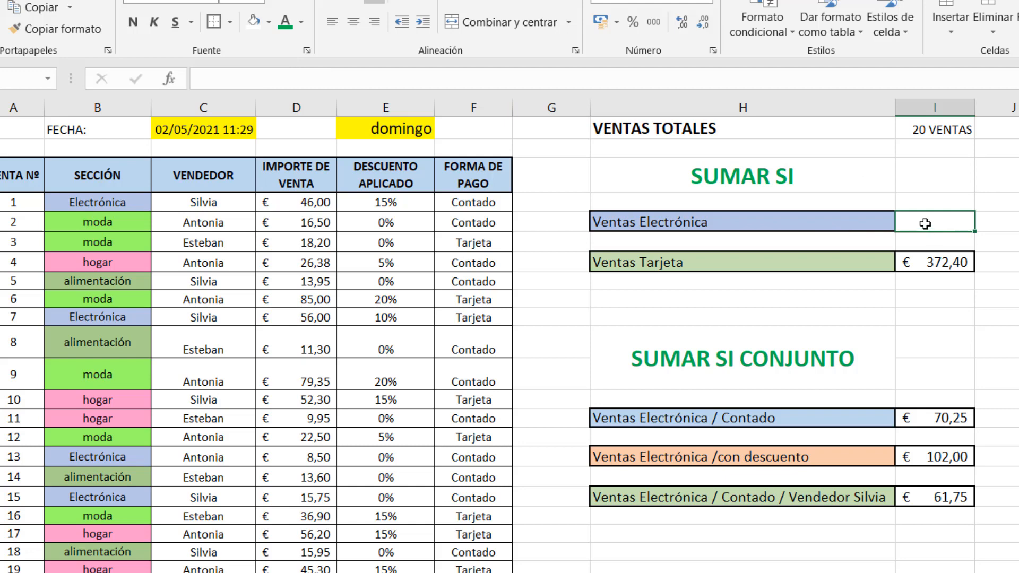
double_click(925, 224)
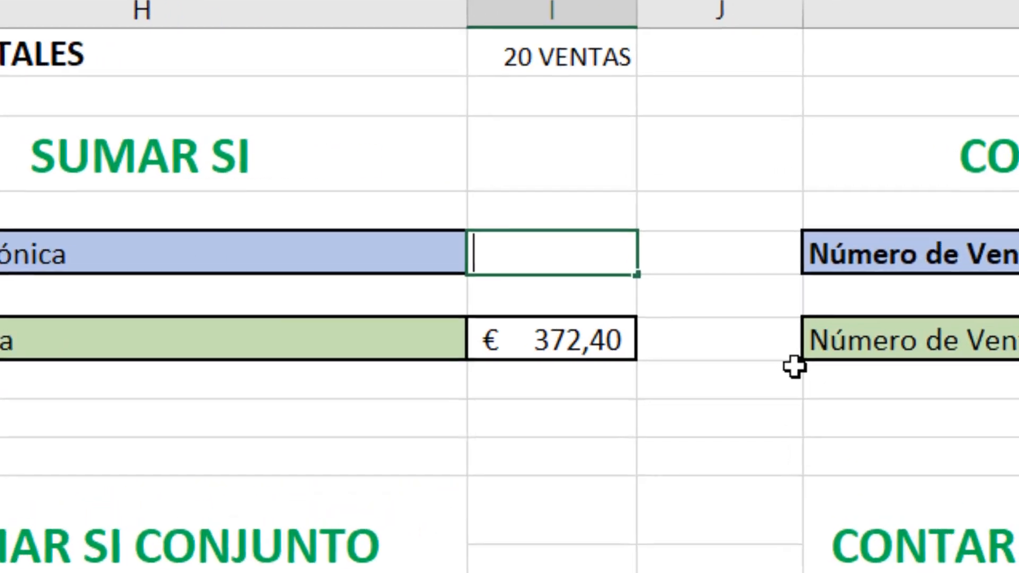
text(=)
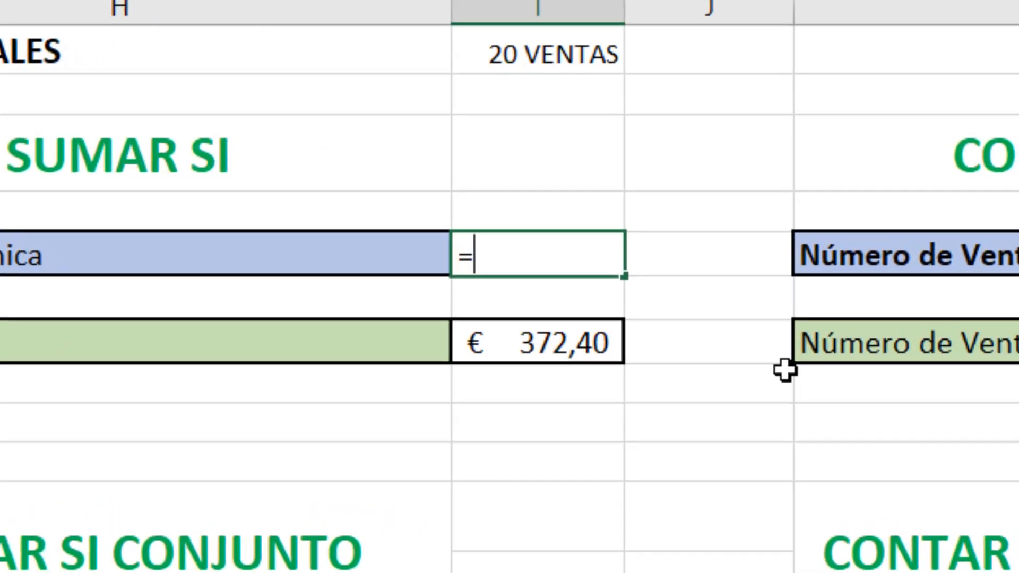
text(su)
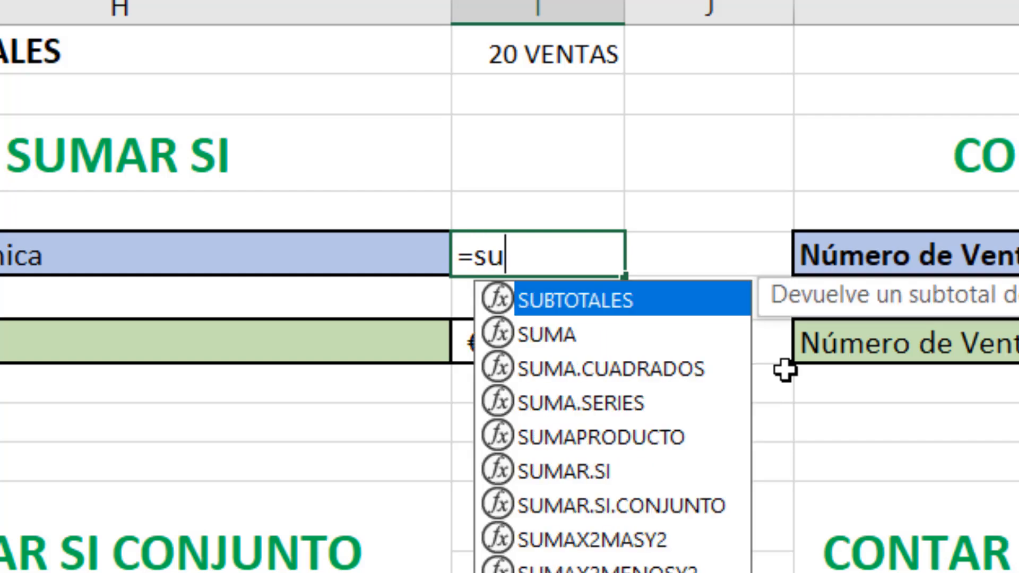
text(mar.si)
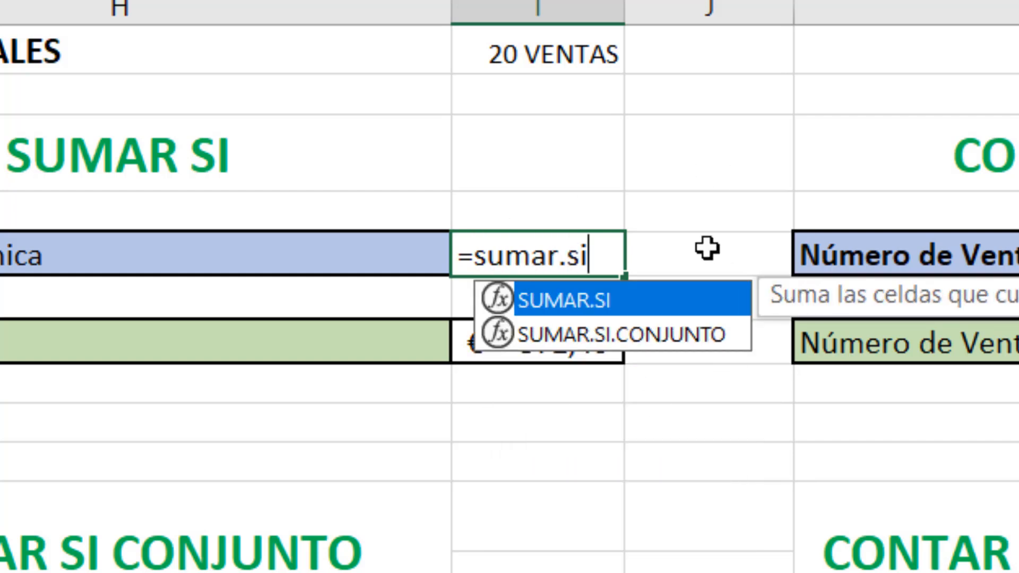
double_click(563, 301)
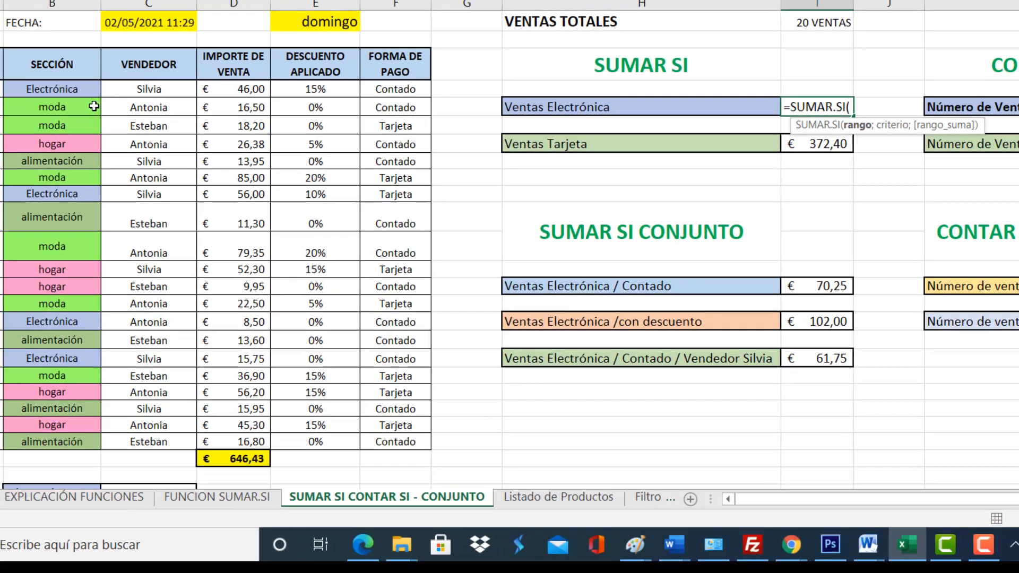
- Set B4:B23 as the range and "Electrónica" as the criterion of the SUMAR.SI formula in I5
drag(50, 89, 23, 442)
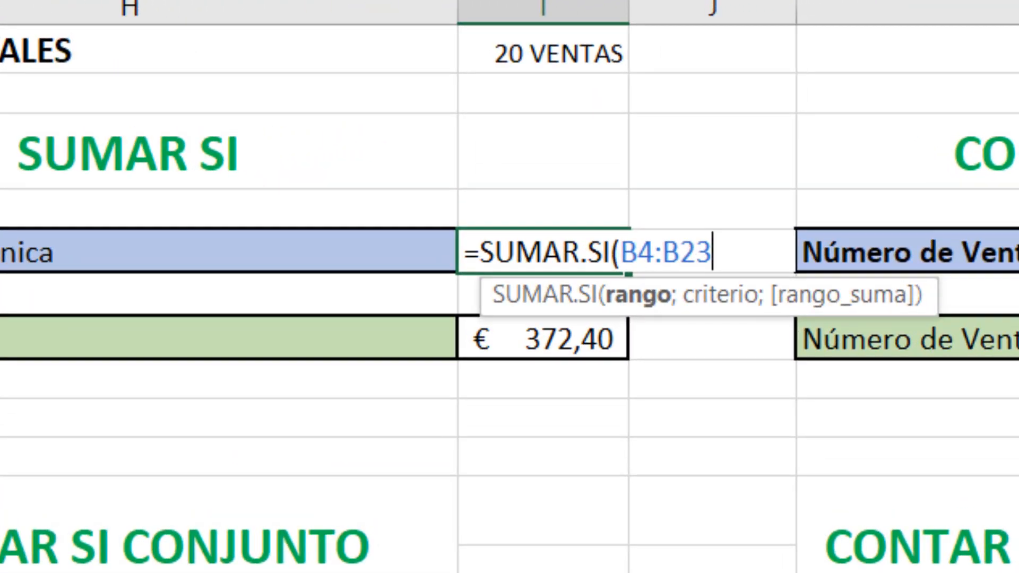
text(;)
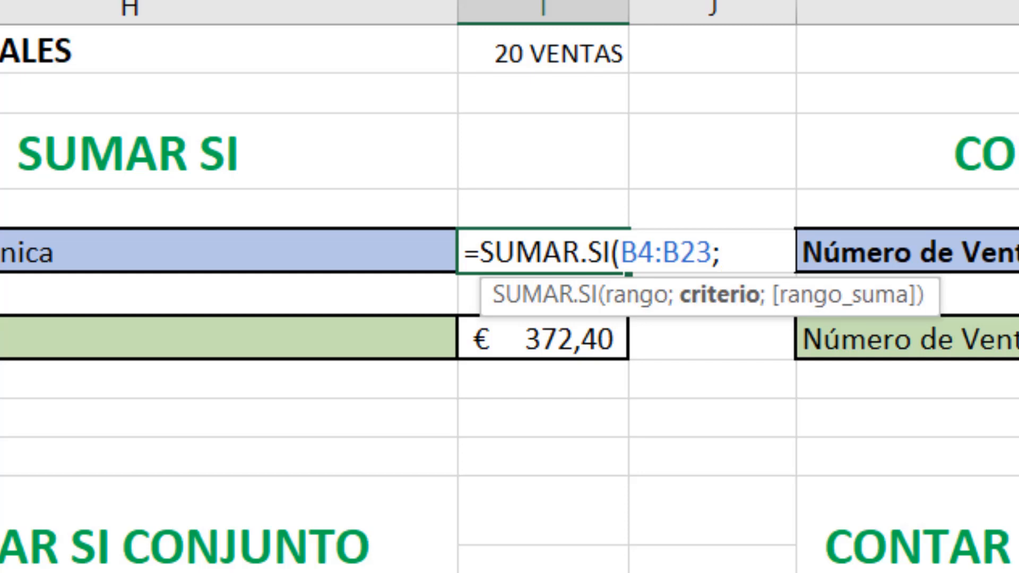
text(")
text(le)
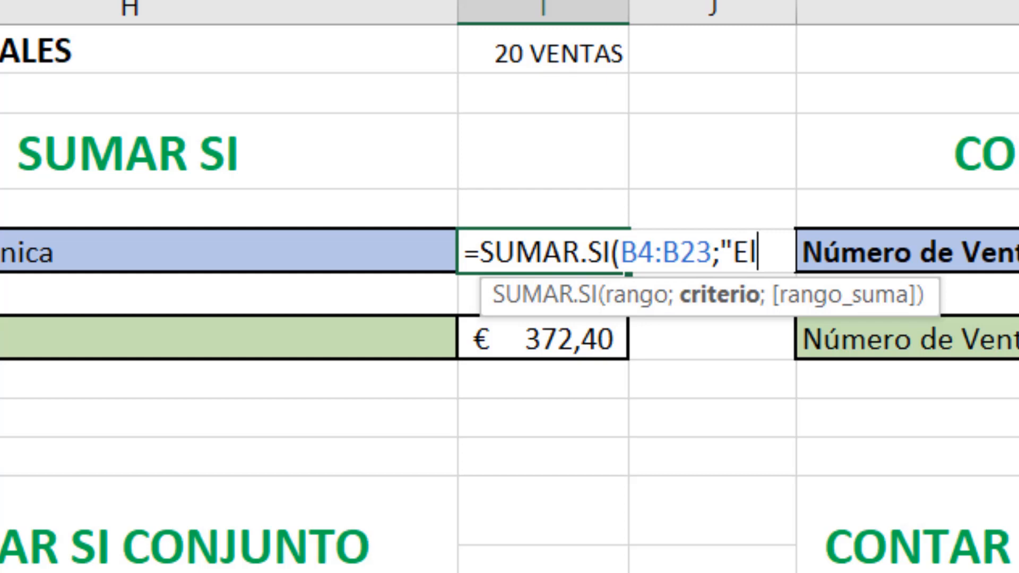
text(ctr)
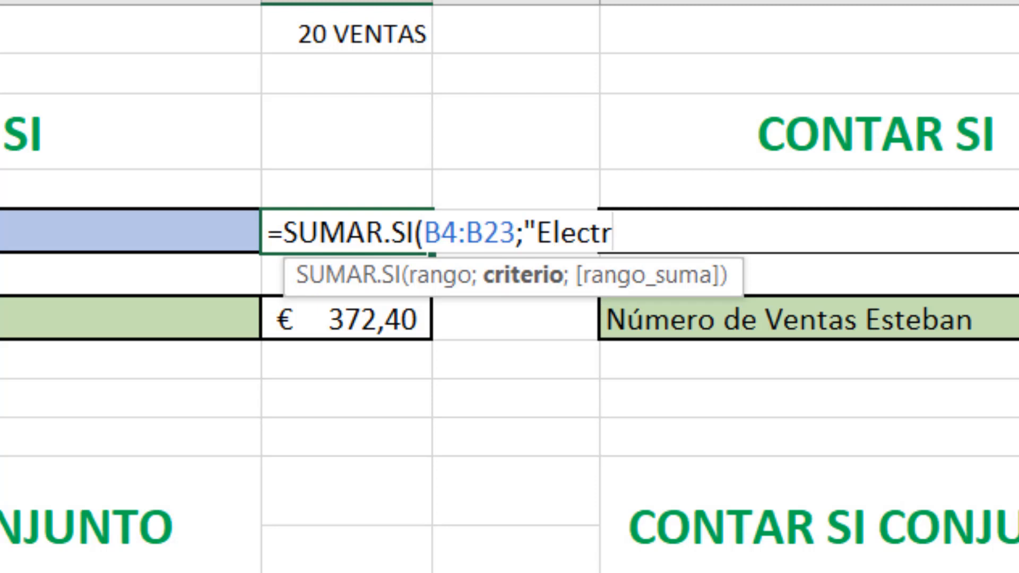
text(ónica")
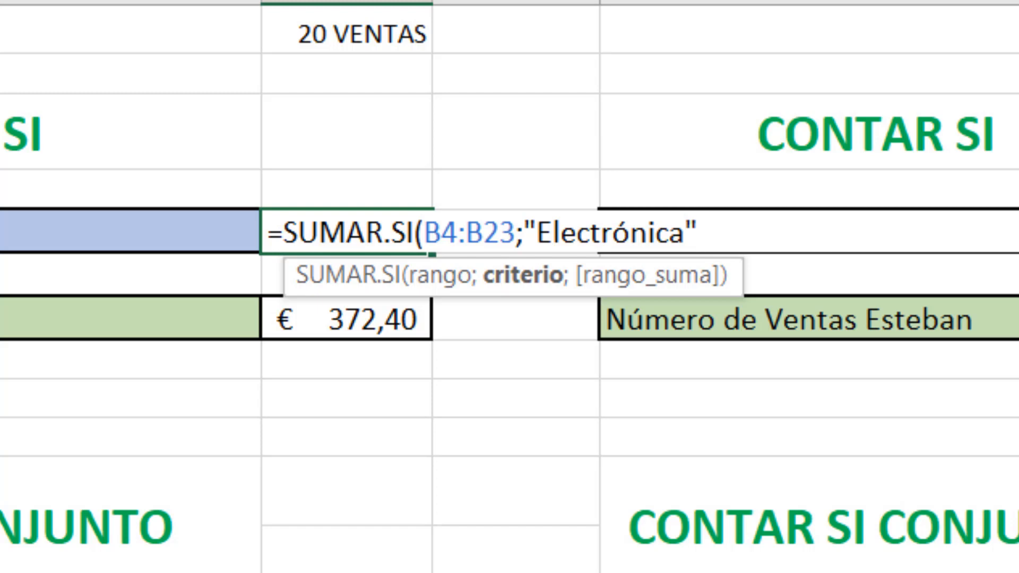
- Set D4:D23 as the sum range and complete the SUMAR.SI formula for Ventas Electrónica in I5
text(;)
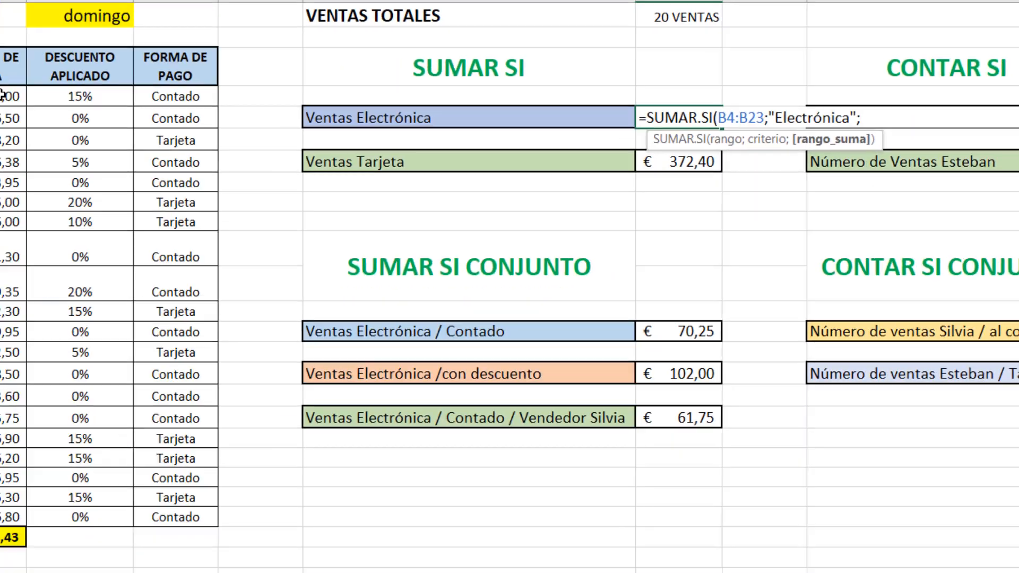
drag(106, 85, 101, 455)
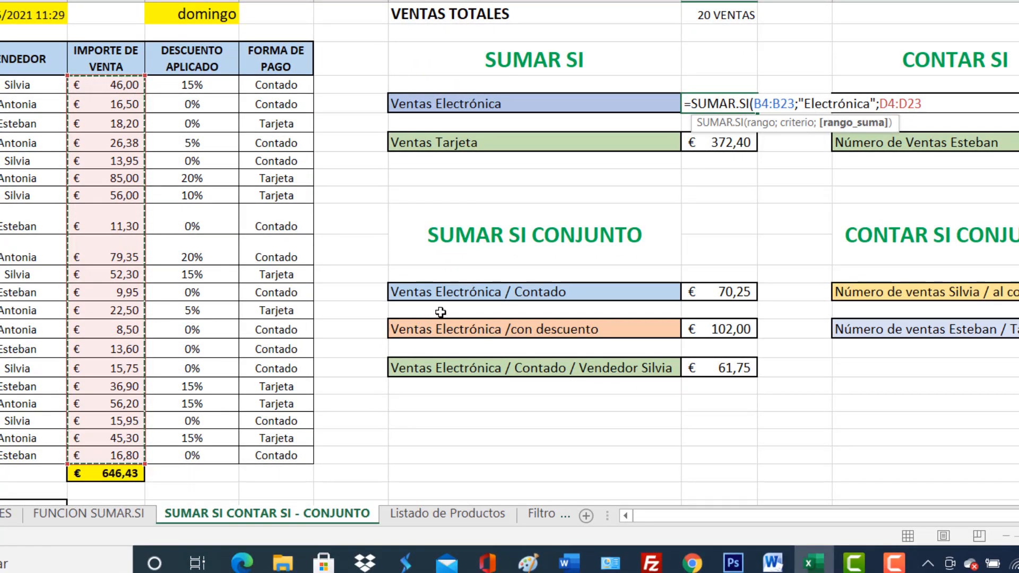
text())
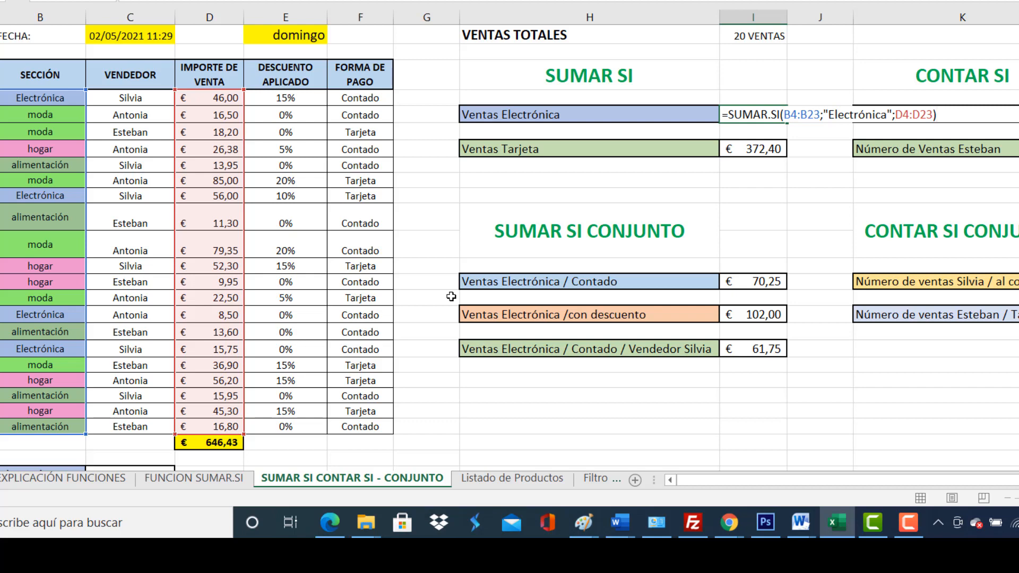
key(Return)
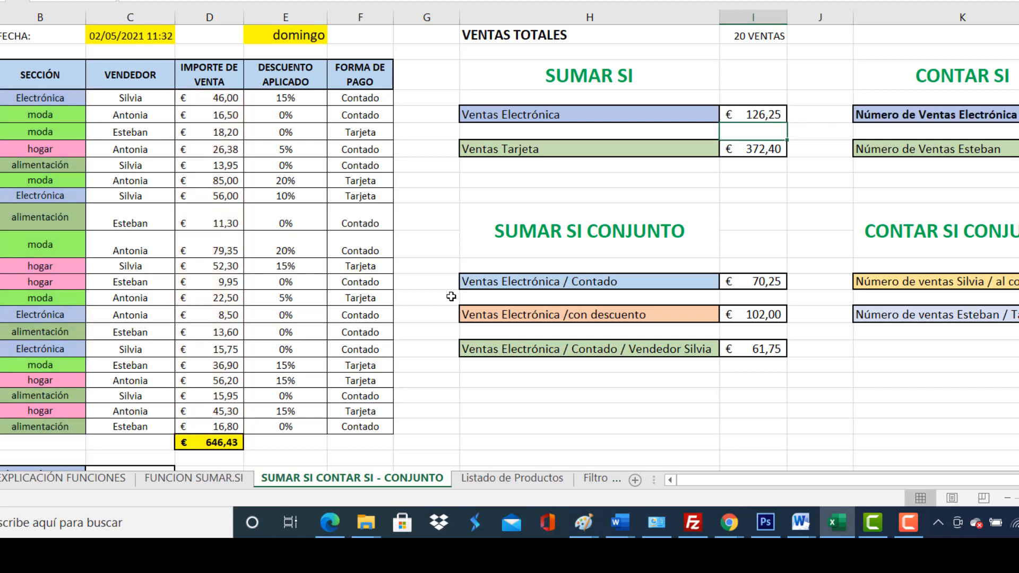
click(763, 113)
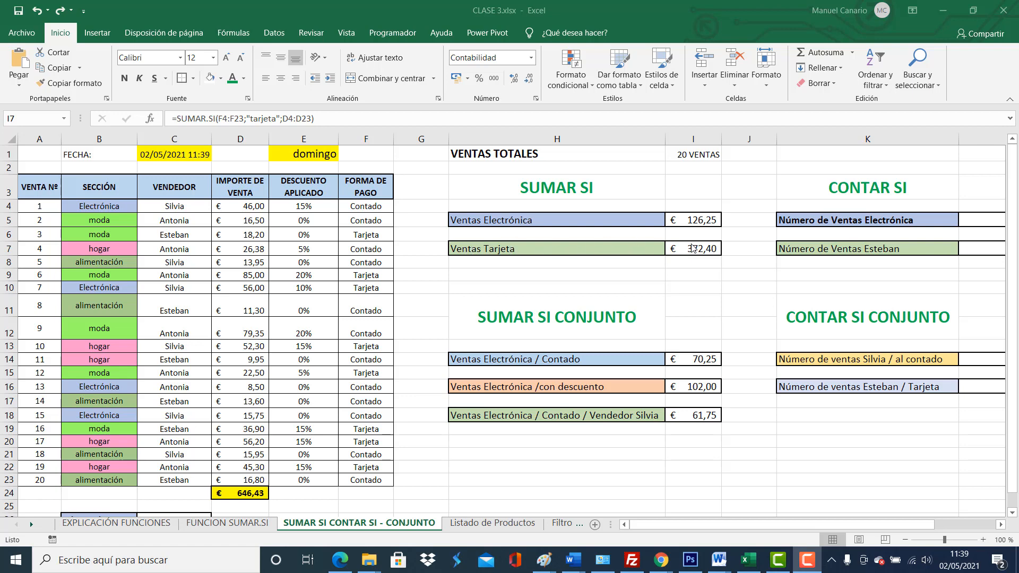
- Clear the Ventas Tarjeta result in I7 and open the Insertar función dialog for that cell
click(701, 250)
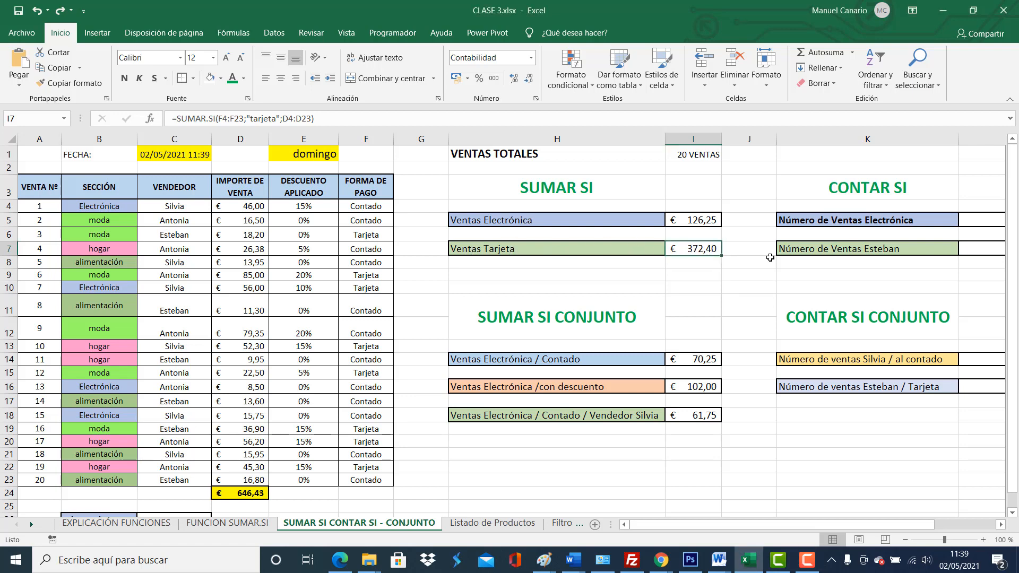
key(Delete)
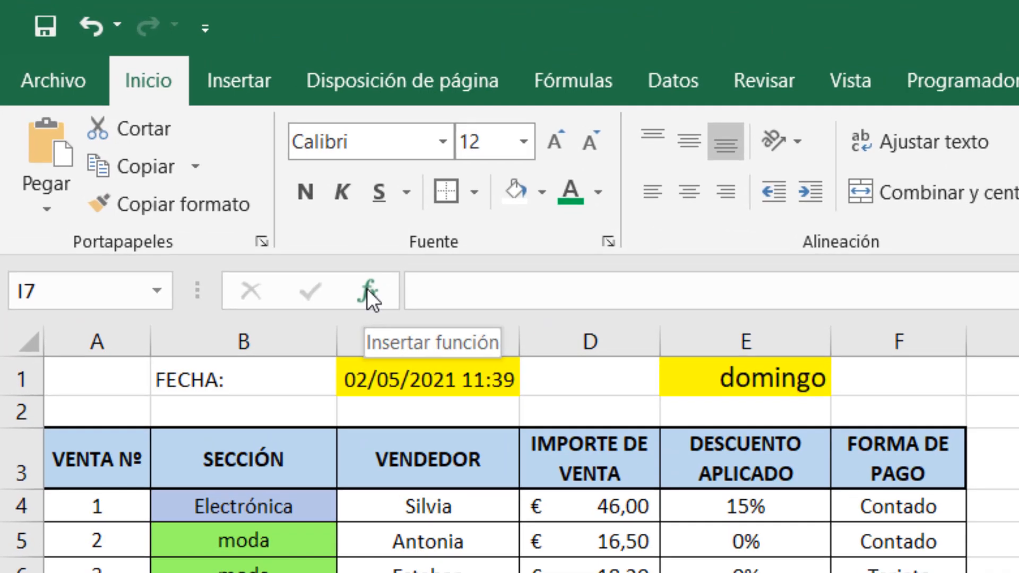
click(367, 289)
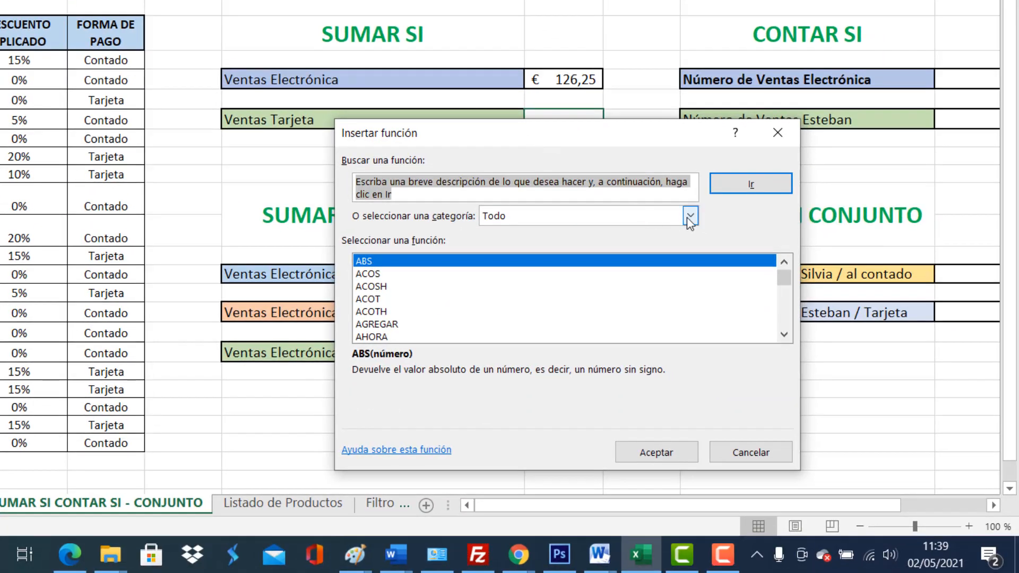
- Show the Usadas recientemente category and review the functions it lists
click(690, 217)
click(578, 233)
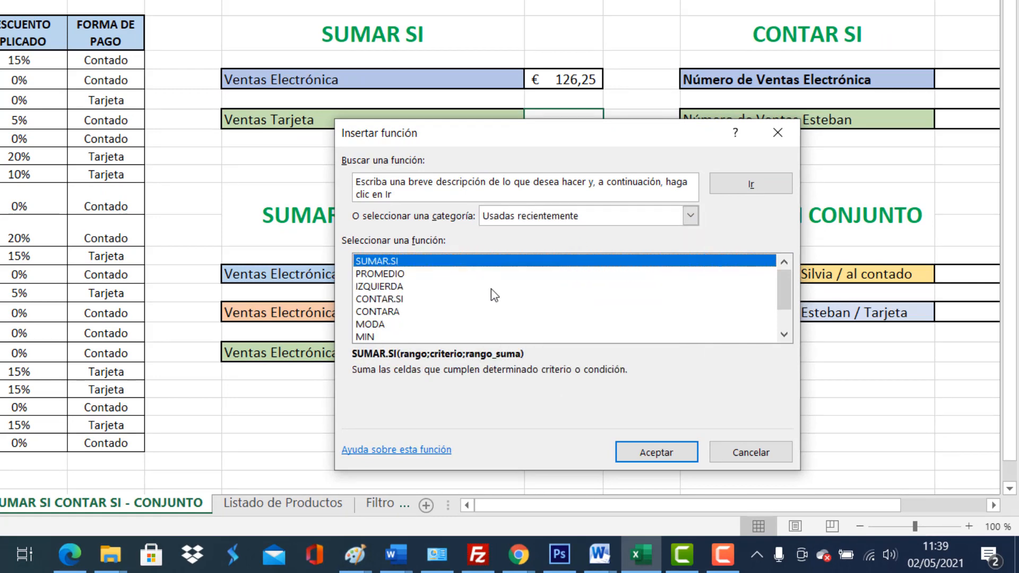
scroll(492, 291, down, 1)
scroll(491, 292, up, 1)
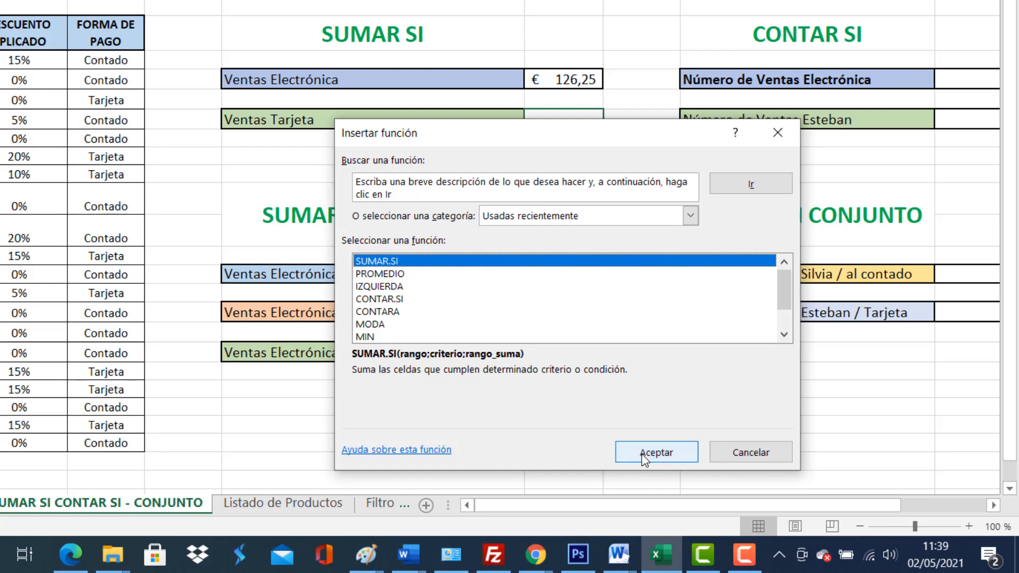
- Set the function category to Todo, find SUMAR.SI among the functions starting with S, and insert it into I7
click(690, 215)
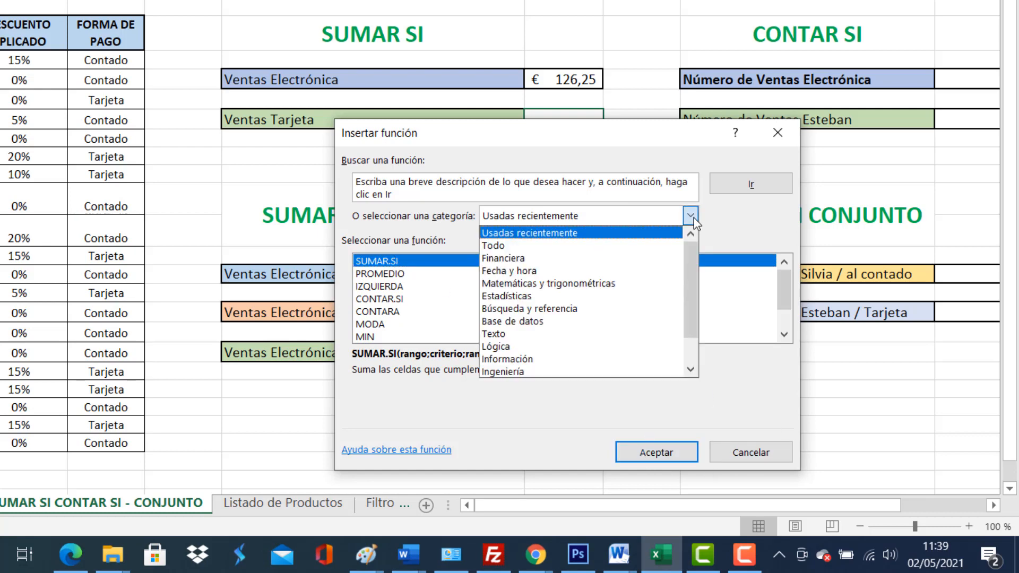
click(558, 247)
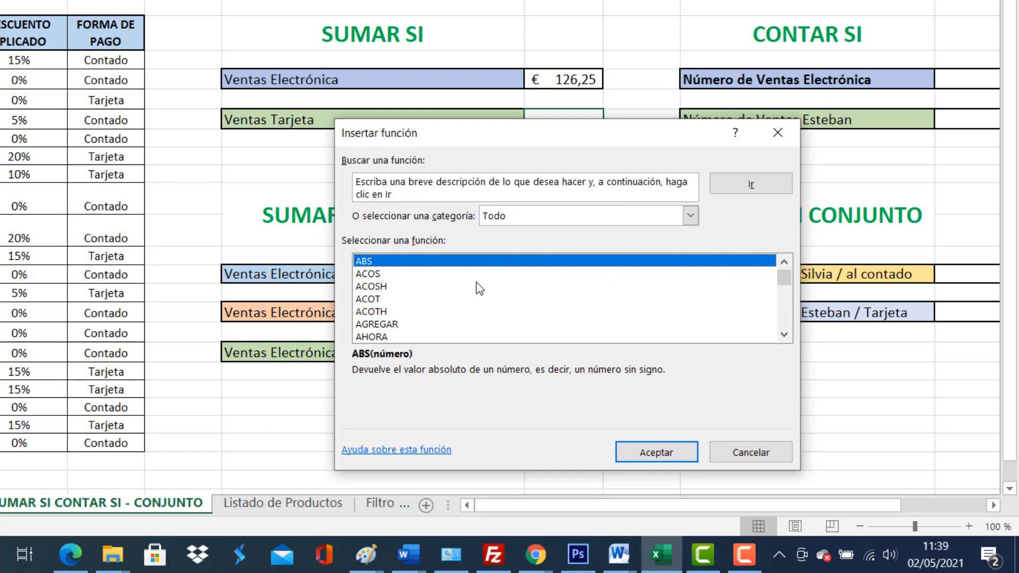
click(373, 286)
click(371, 298)
click(373, 288)
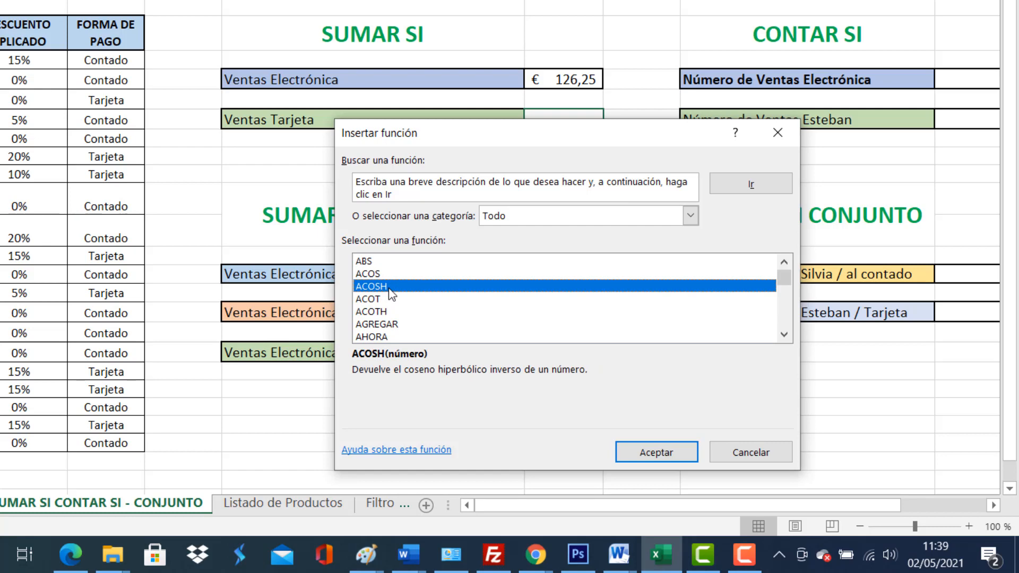
key(s)
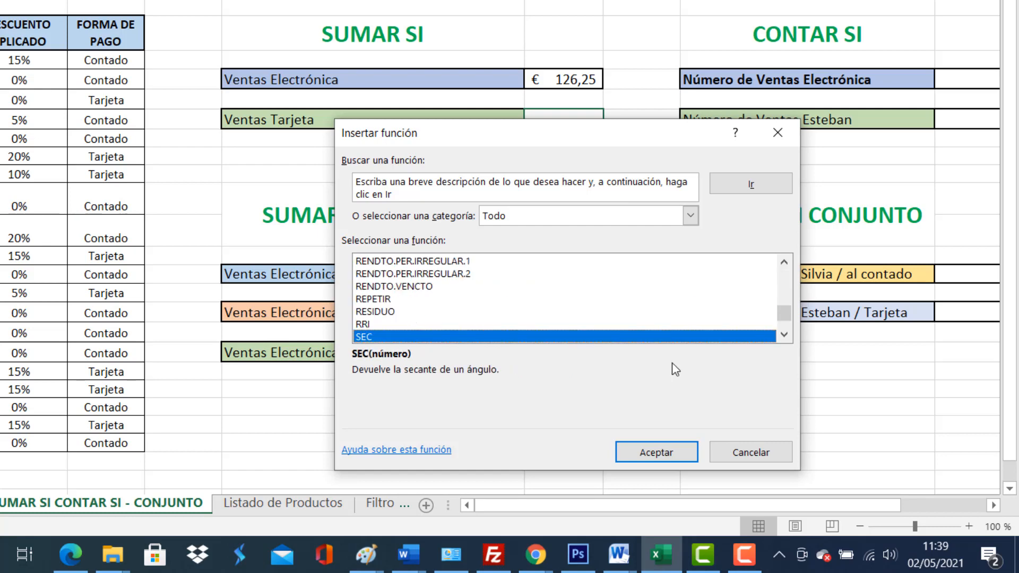
click(784, 335)
click(783, 336)
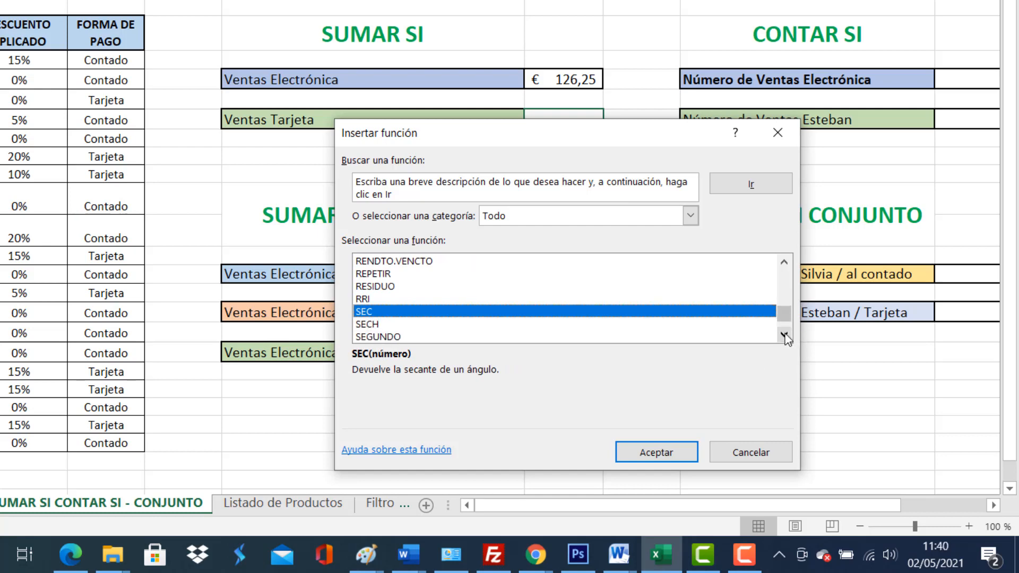
click(784, 335)
click(783, 335)
click(784, 335)
click(784, 335)
click(784, 336)
double_click(784, 335)
click(784, 335)
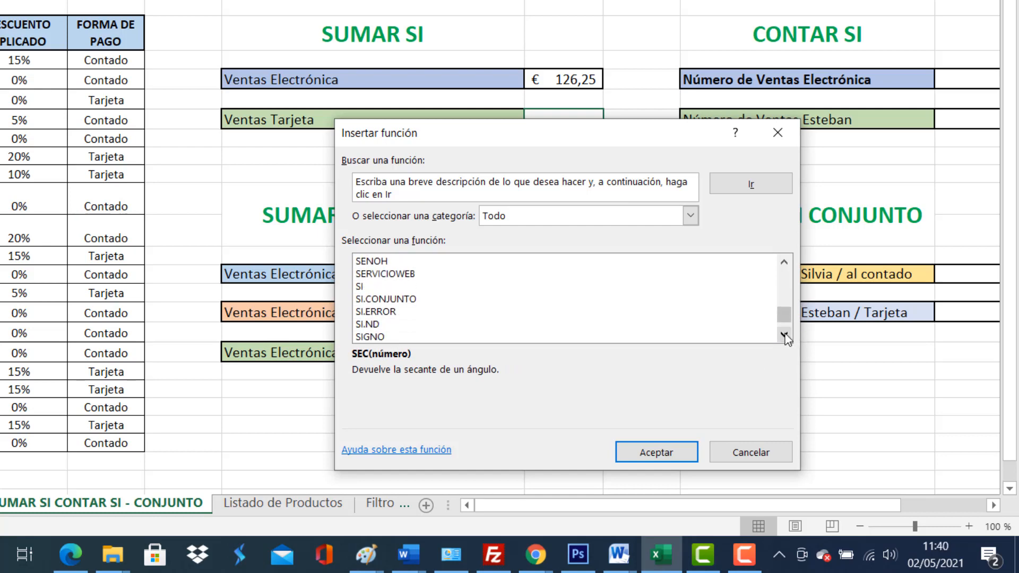
double_click(783, 335)
double_click(783, 336)
click(784, 336)
click(784, 335)
double_click(783, 335)
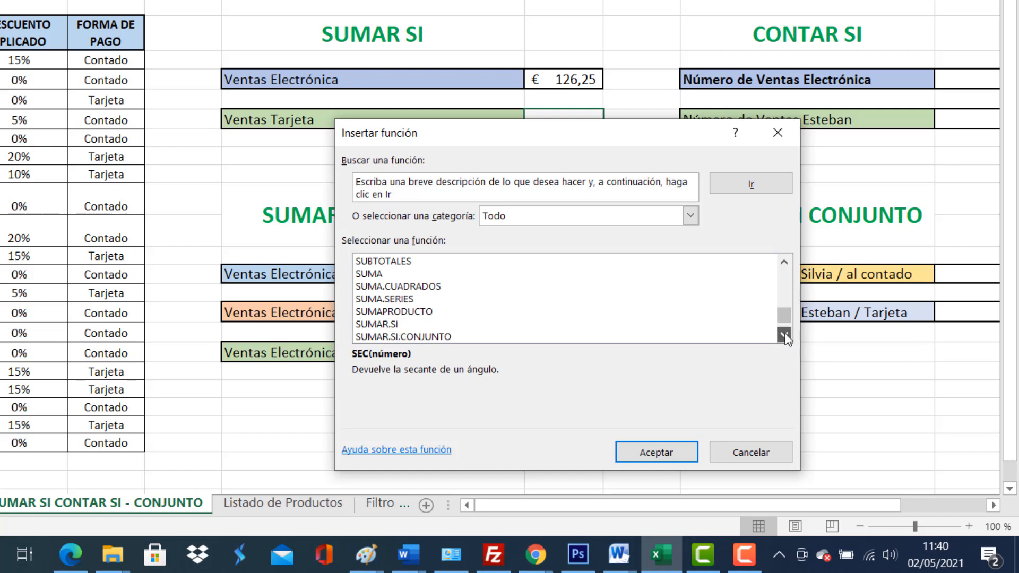
click(407, 324)
double_click(407, 324)
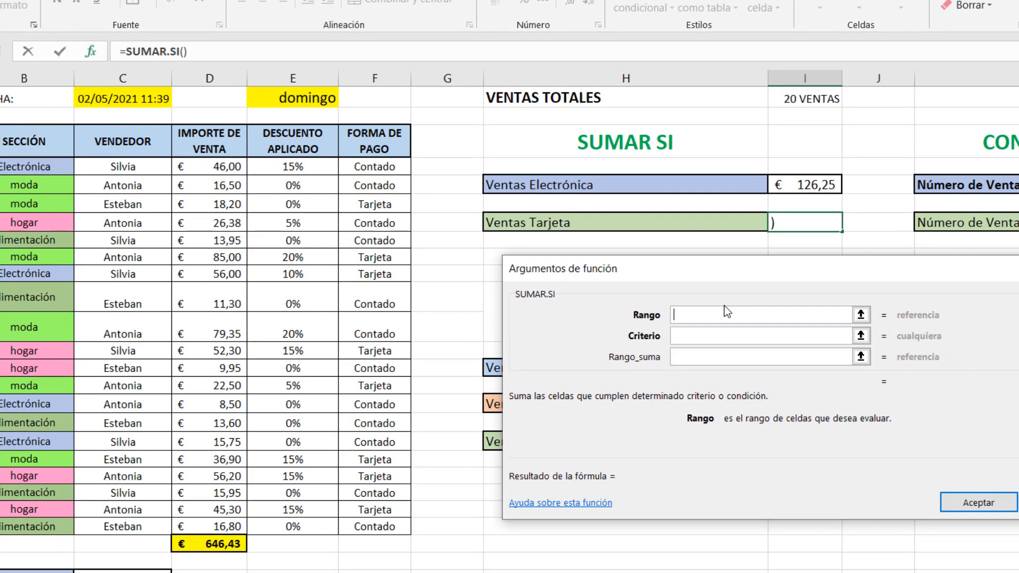
- Set F4:F23 as the Rango and Tarjeta as the Criterio of the SUMAR.SI function in I7
drag(375, 166, 367, 527)
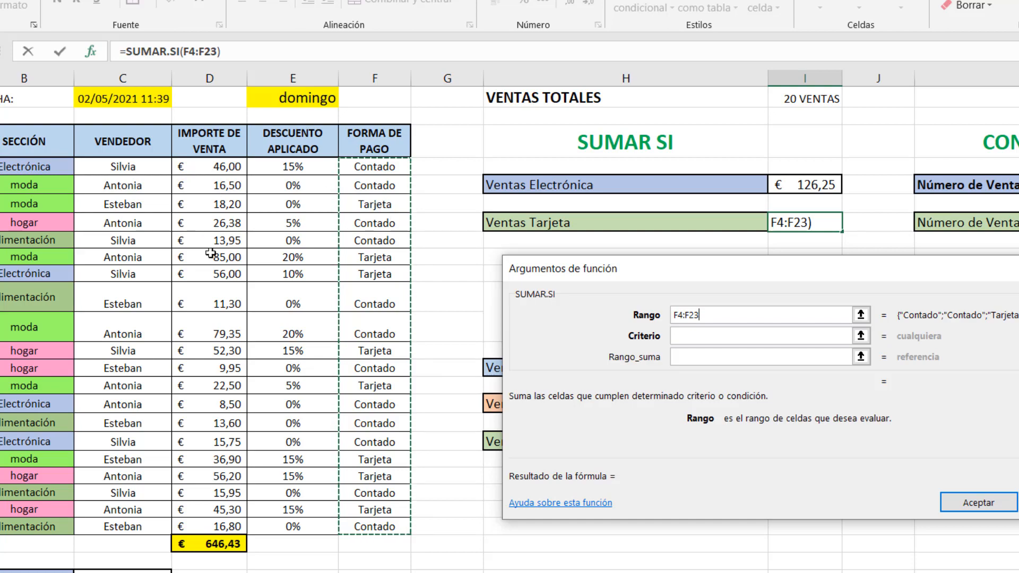
click(694, 340)
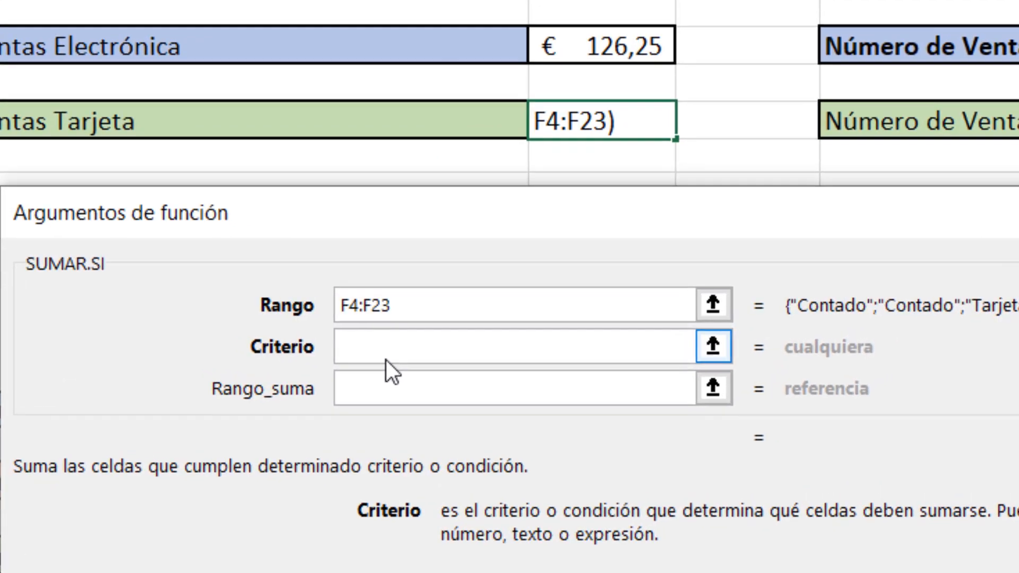
text(T)
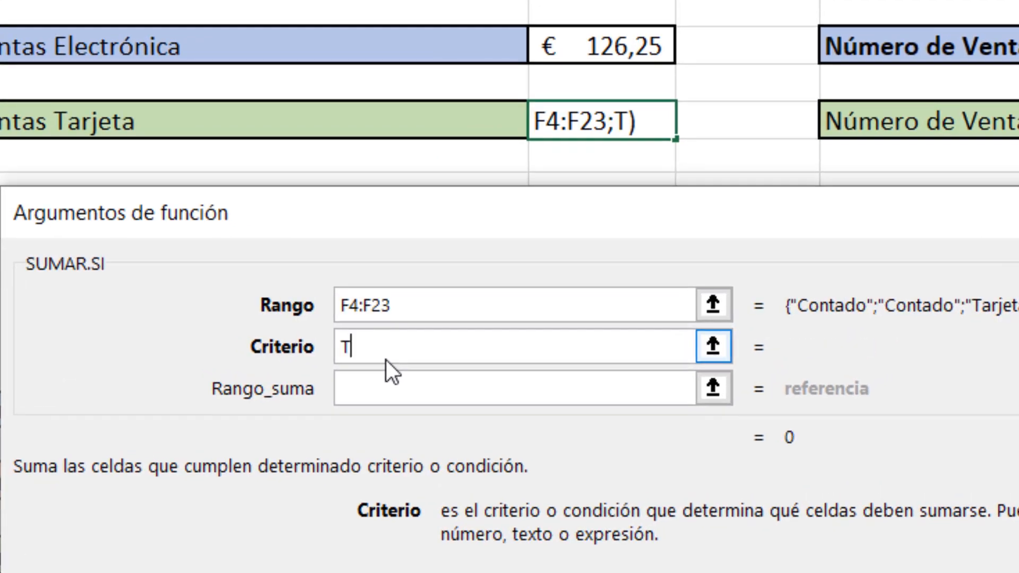
text(arjeta)
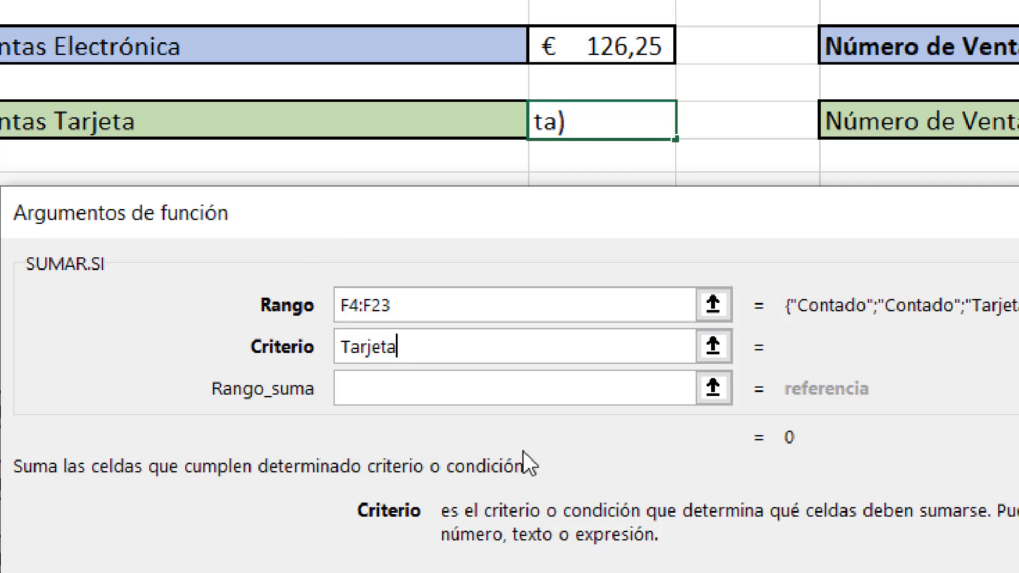
- Set D4:D23 as the Rango_suma, check the range and criterion, and accept the SUMAR.SI arguments for I7
click(484, 389)
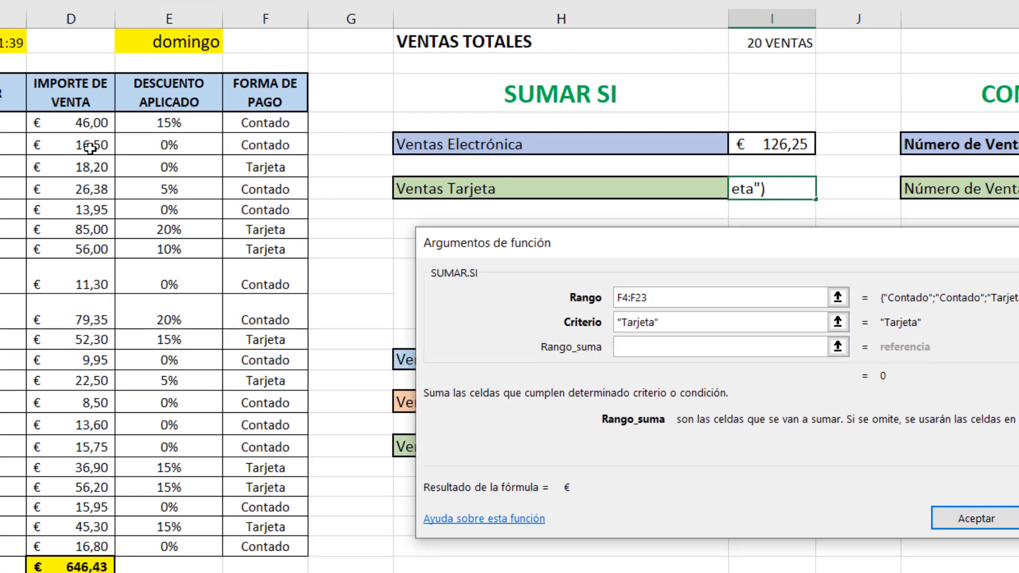
drag(71, 123, 88, 553)
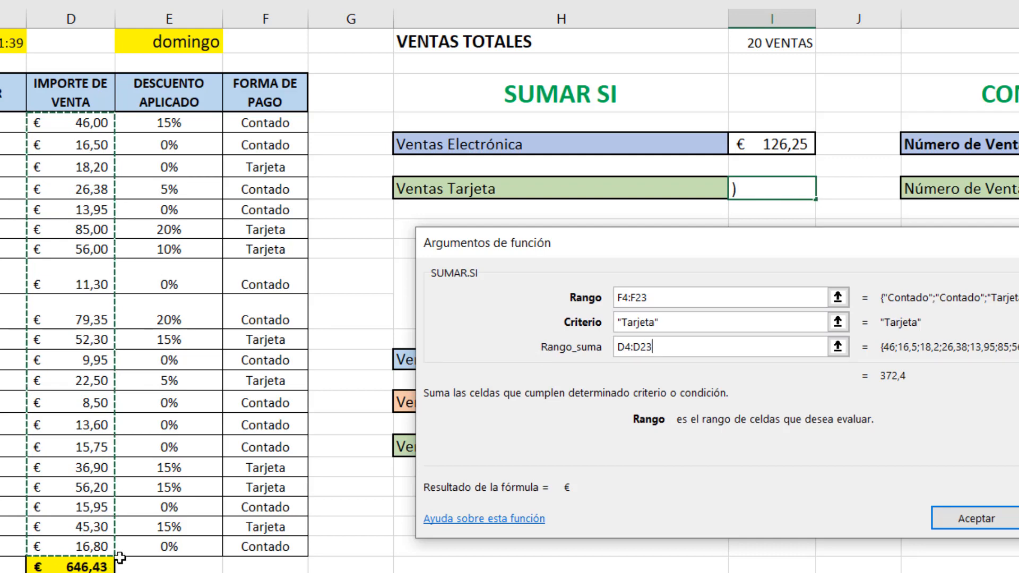
click(668, 300)
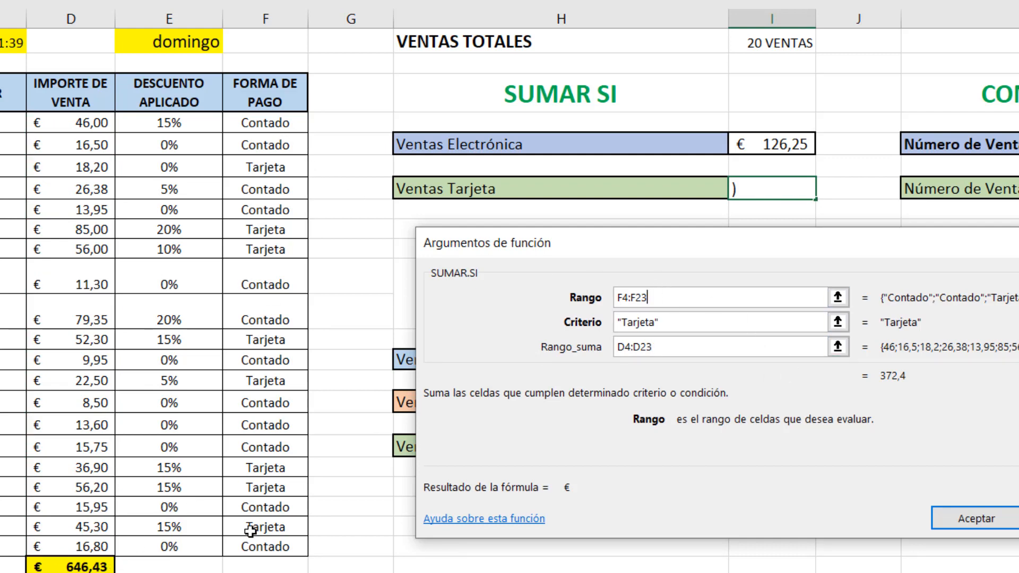
click(715, 321)
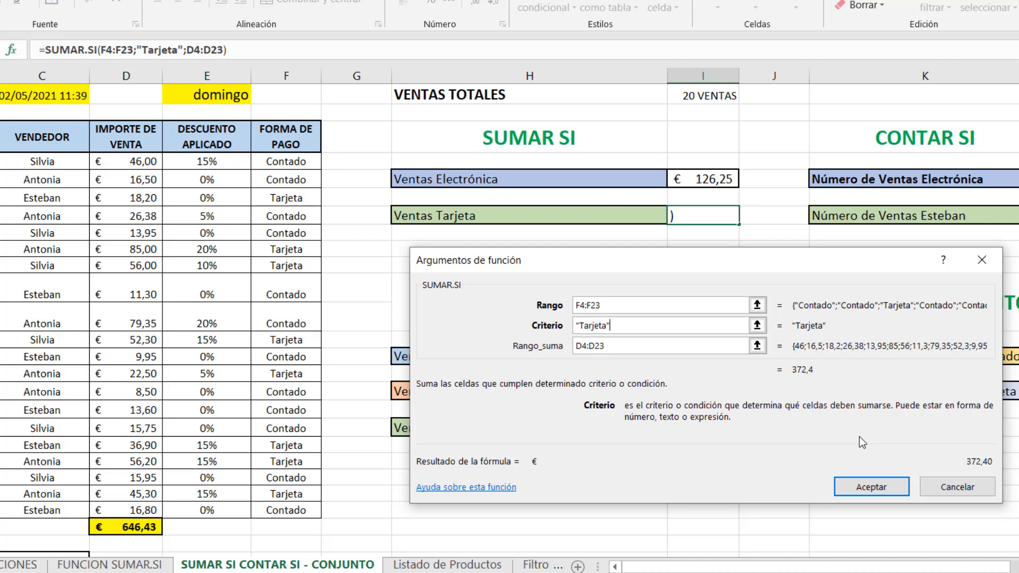
click(877, 487)
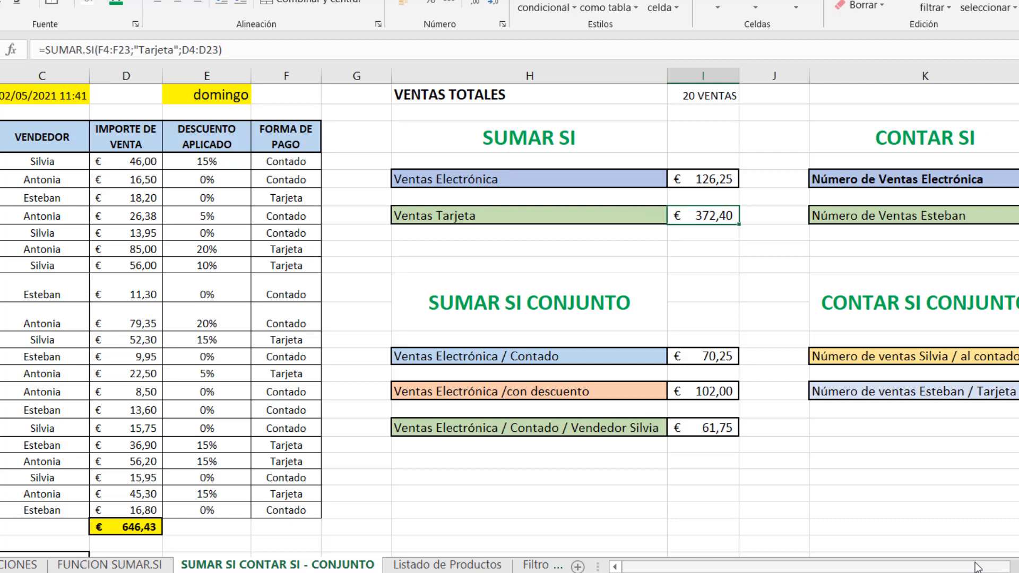
- Examine the CONTAR.SI explanation on the FUNCION SUMAR.SI sheet, going through the RANGO and CRITERIO descriptions
drag(976, 566, 1016, 567)
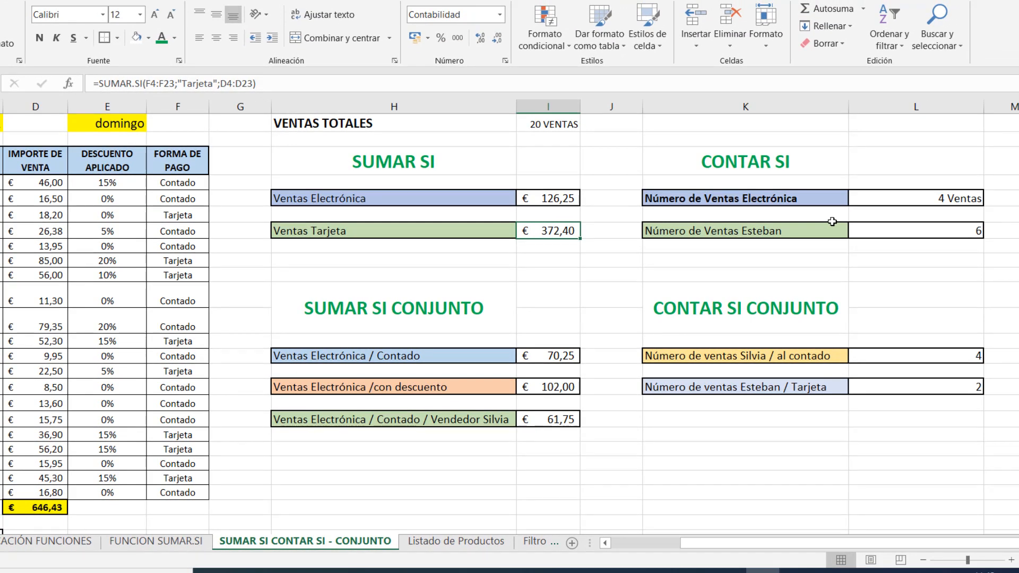
click(157, 545)
scroll(377, 371, down, 2)
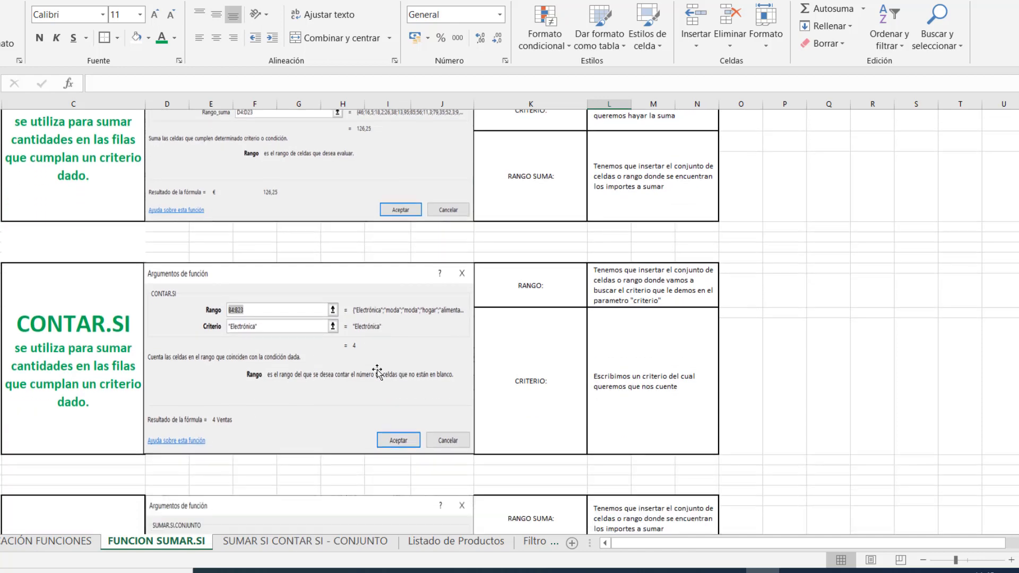
scroll(377, 372, down, 1)
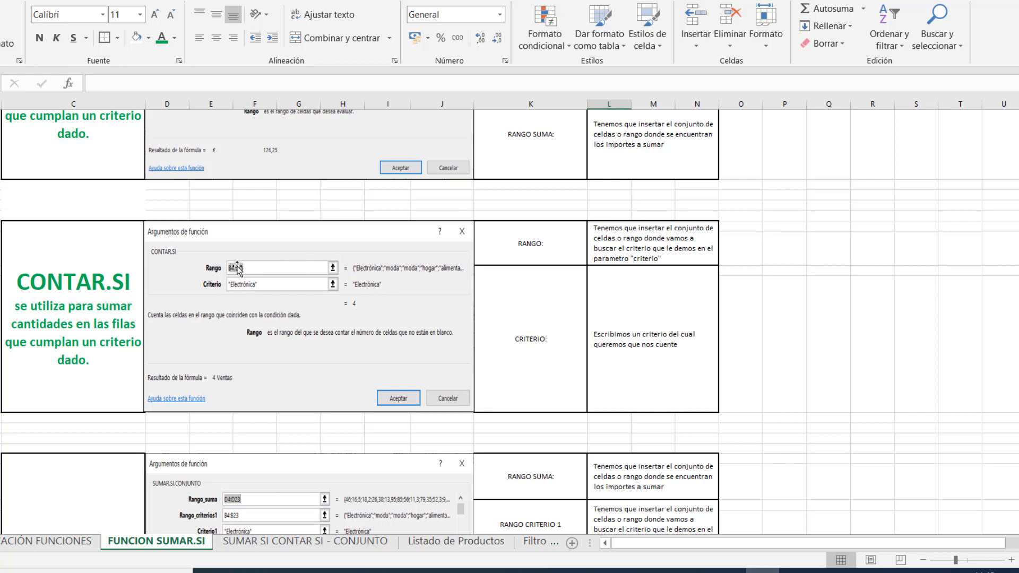
click(553, 240)
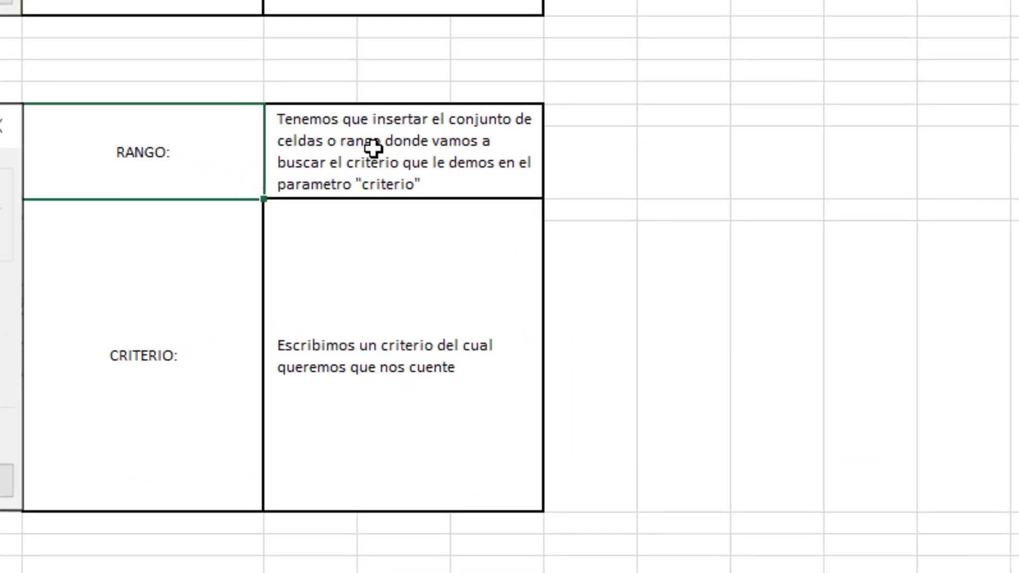
click(373, 148)
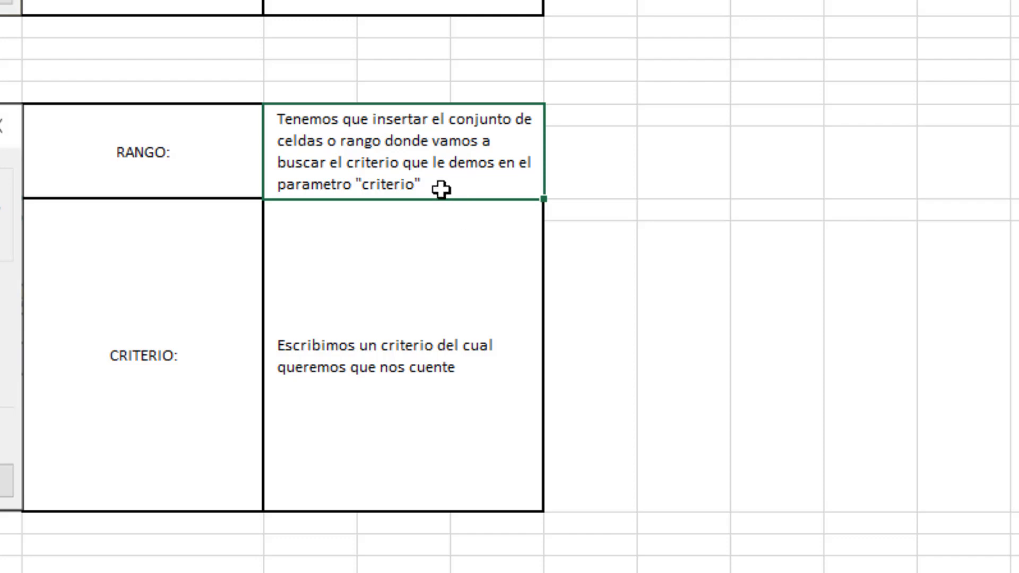
click(339, 362)
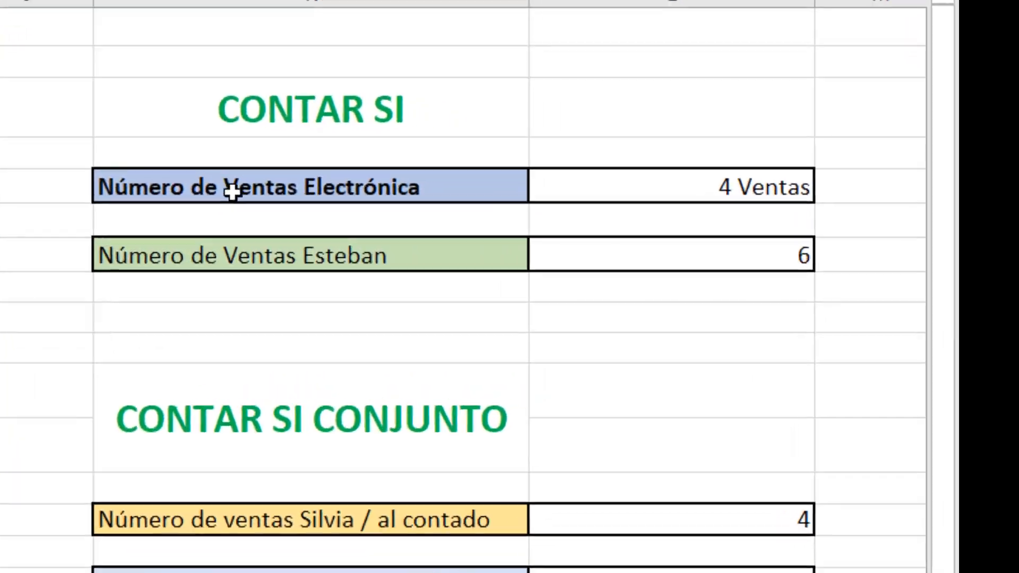
- On the SUMAR SI CONTAR SI - CONJUNTO sheet, open the function arguments of the Número de Ventas Electrónica formula in L5
click(697, 185)
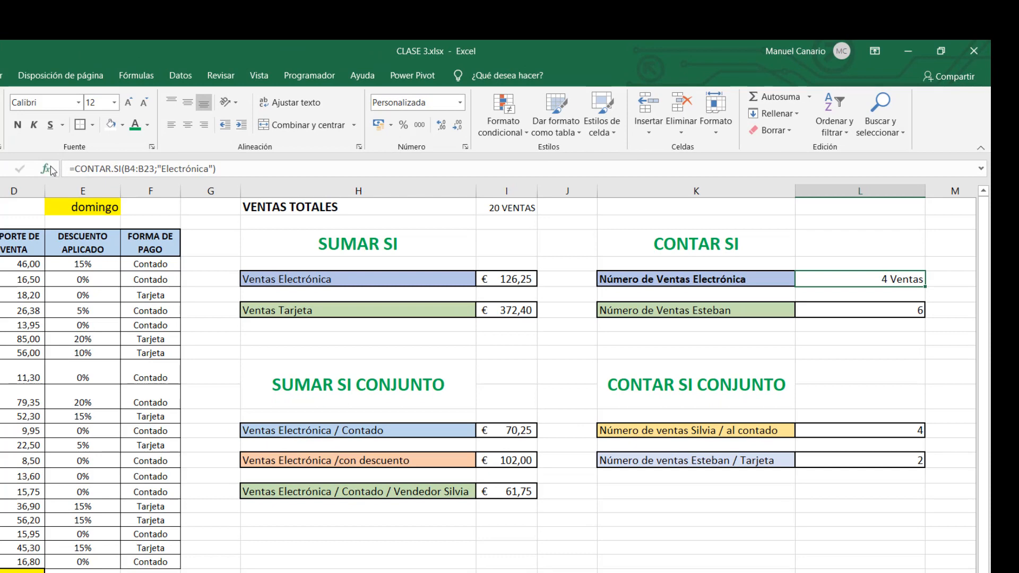
click(46, 173)
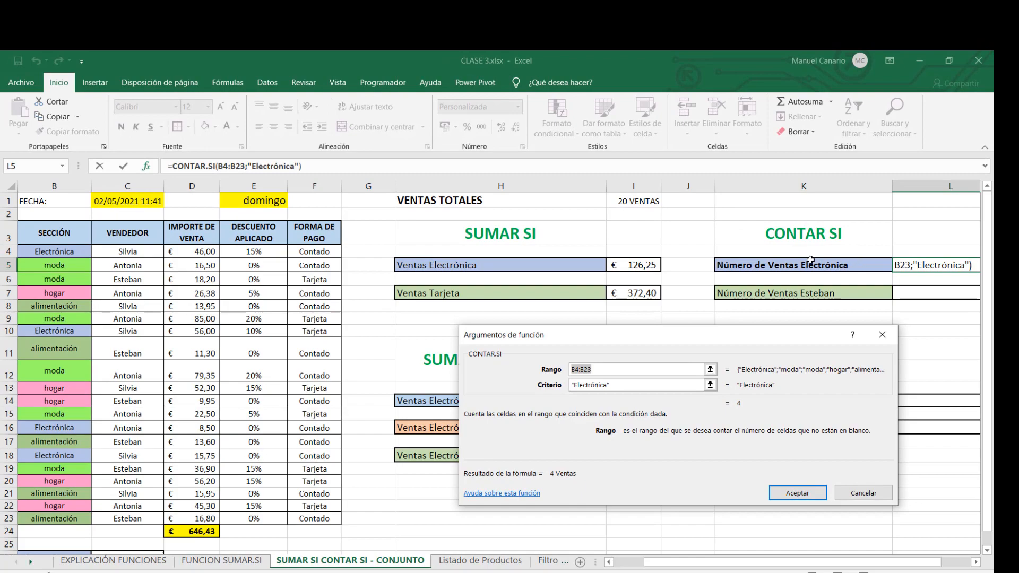
- Check the B4:B23 range and the Electrónica criterion of the CONTAR.SI function in L5, and accept the arguments
drag(71, 251, 75, 371)
drag(267, 563, 267, 572)
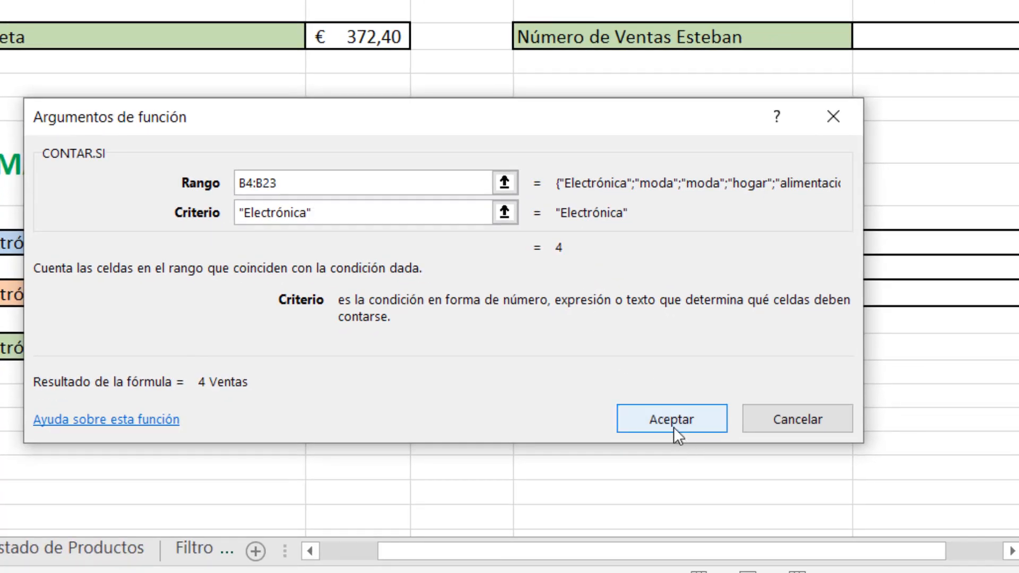
click(660, 416)
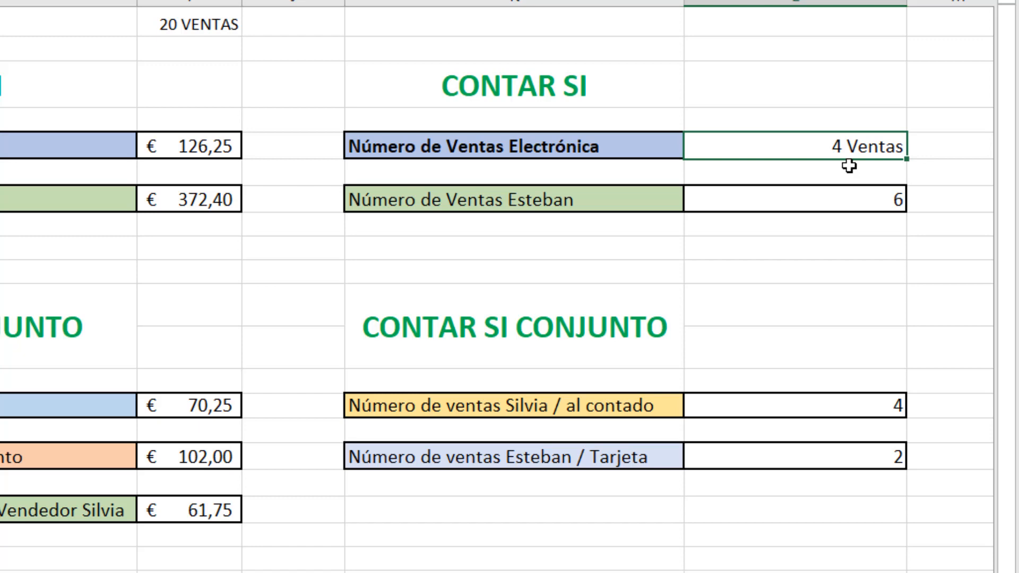
- Clear the existing seller sales count from cell L7 in the CONTAR SI block
click(826, 198)
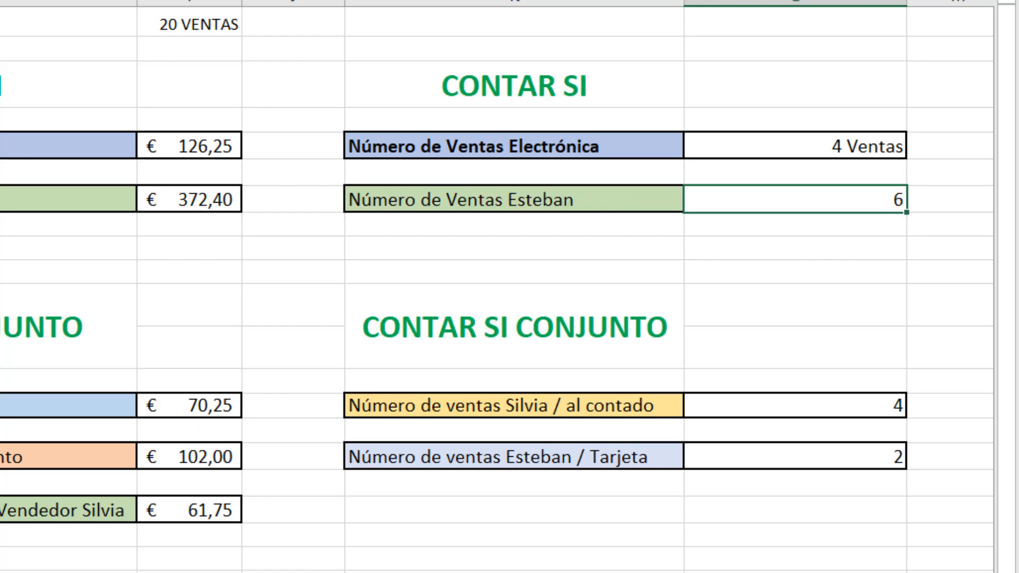
scroll(497, 286, left, 3)
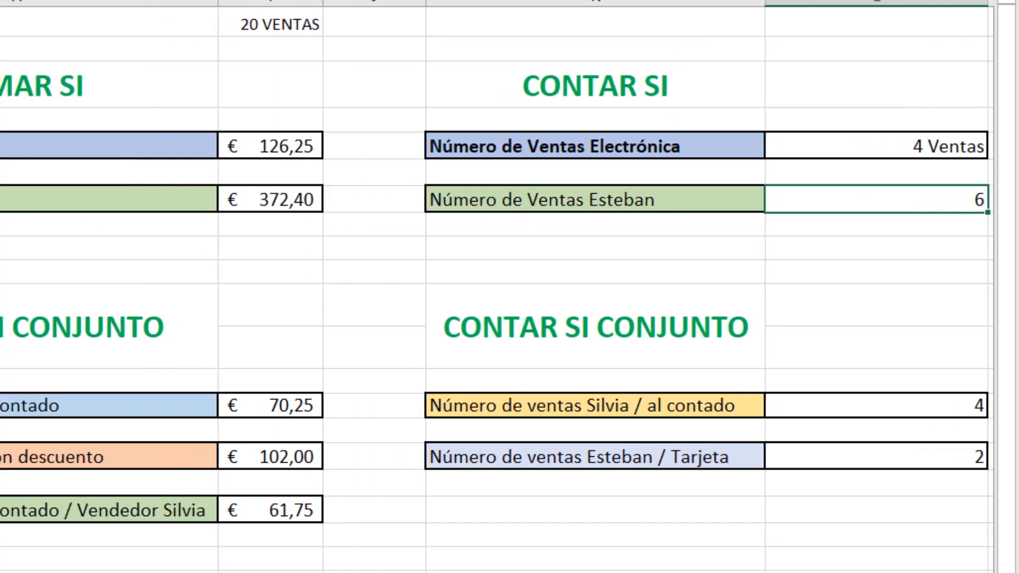
scroll(496, 287, left, 2)
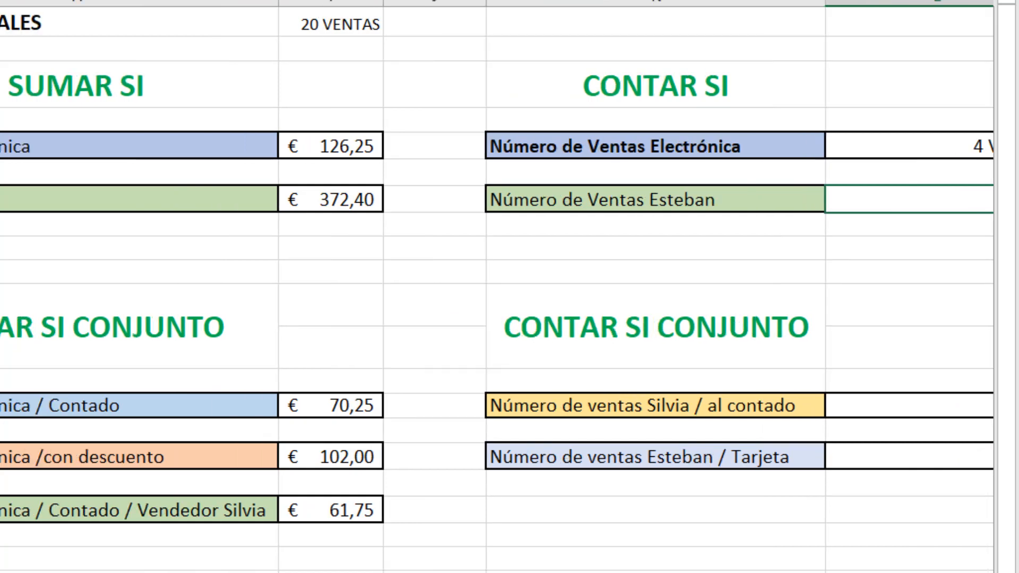
scroll(497, 287, right, 5)
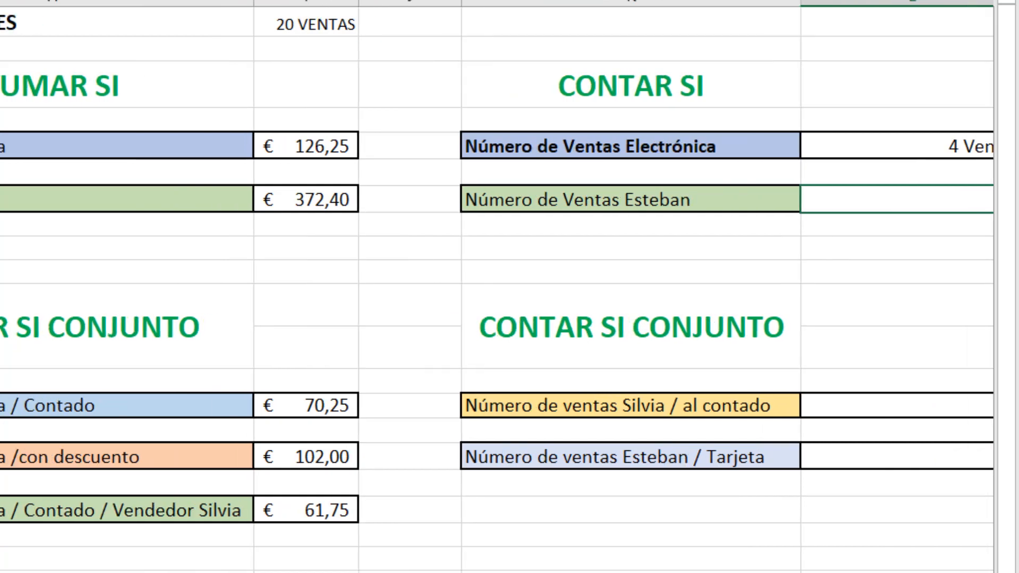
scroll(496, 287, left, 1)
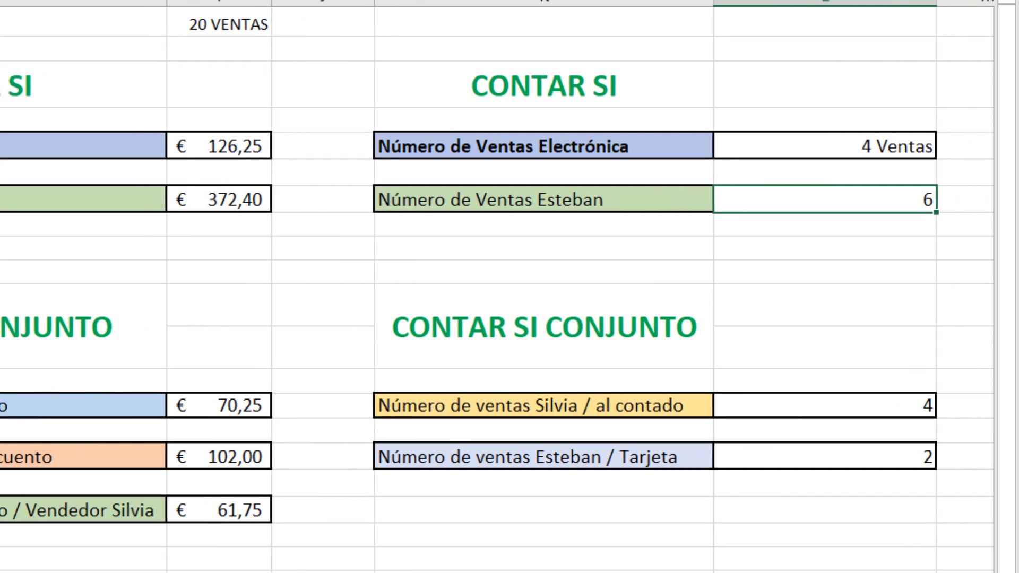
scroll(496, 286, right, 1)
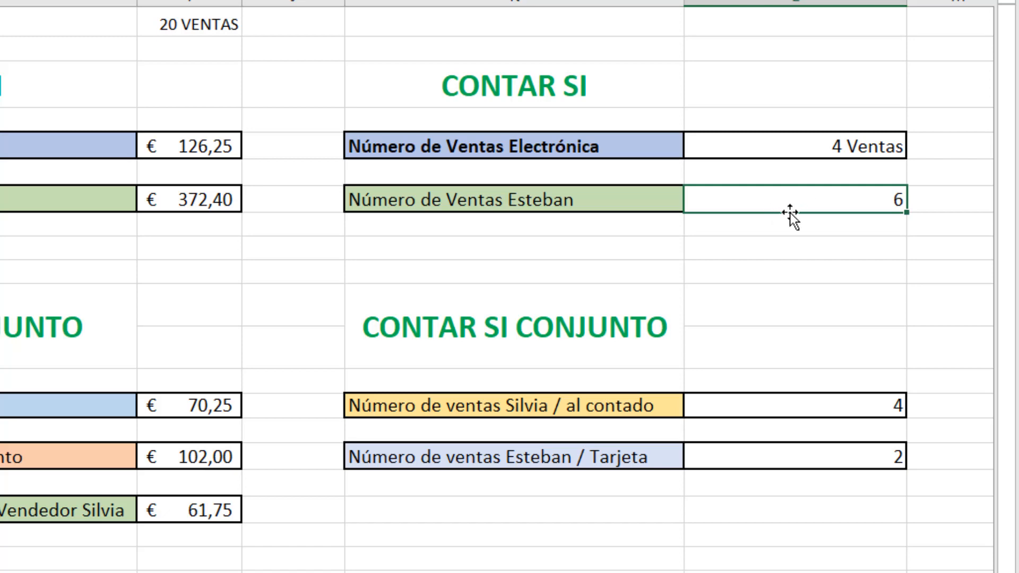
key(Delete)
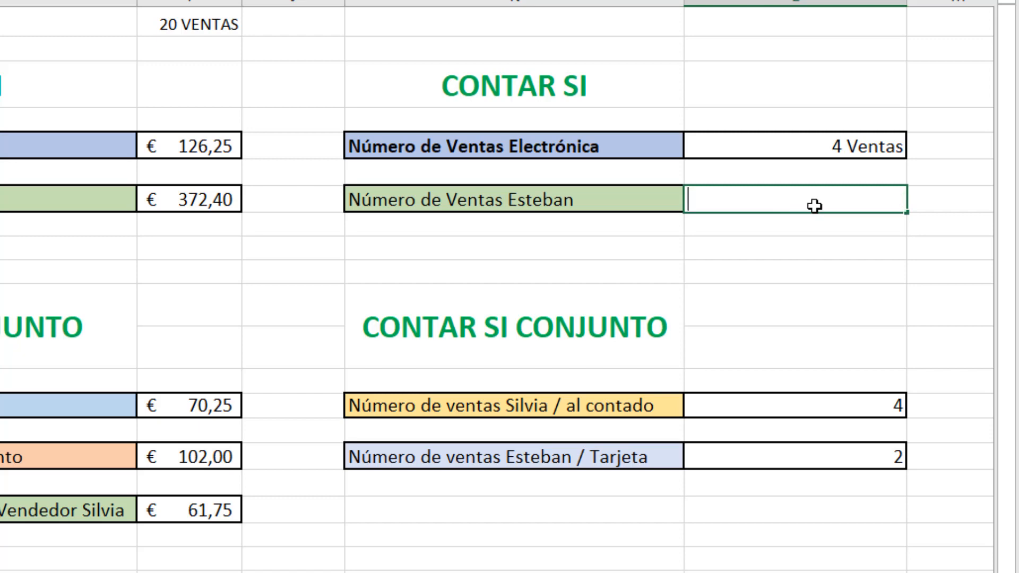
- Start a CONTAR.SI formula in L7 with the VENDEDOR cells C4:C23 as its rango
text(=)
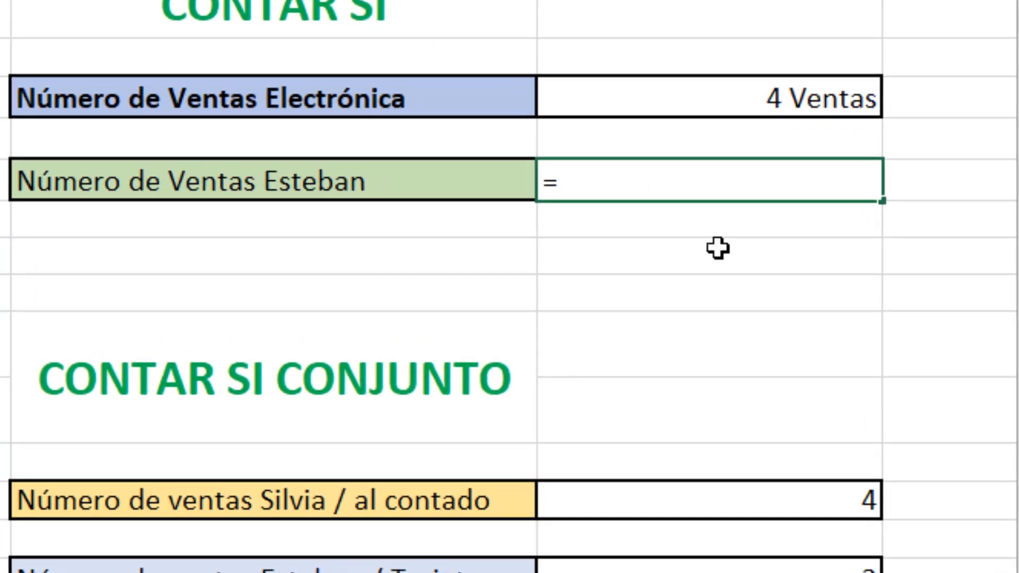
text(contar.)
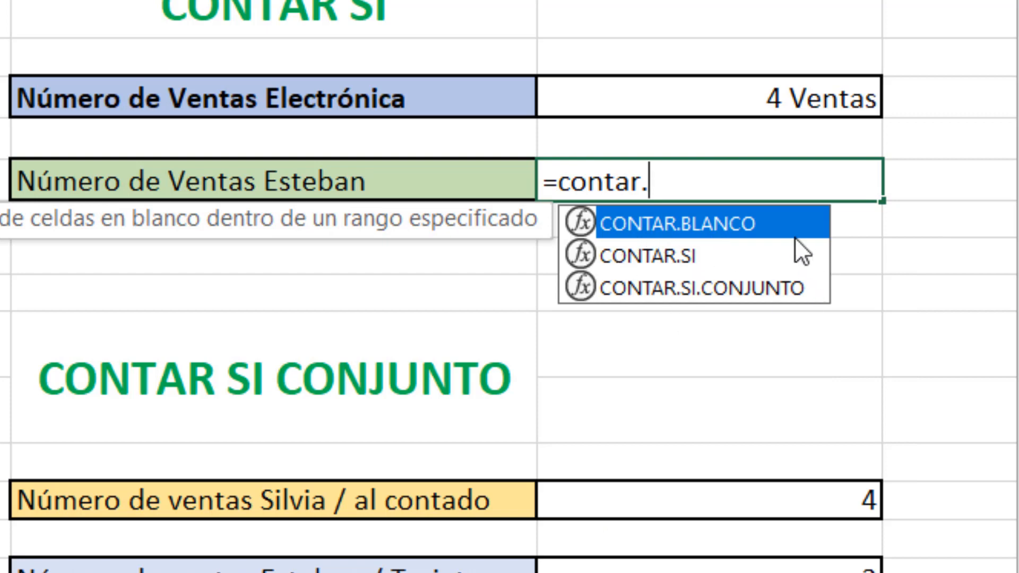
double_click(660, 260)
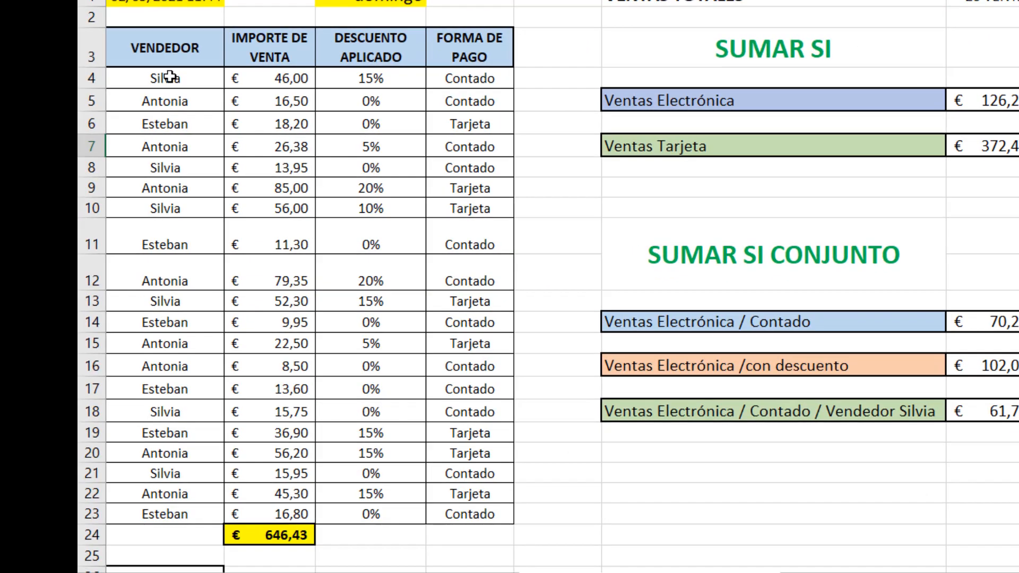
click(165, 78)
drag(168, 112, 126, 517)
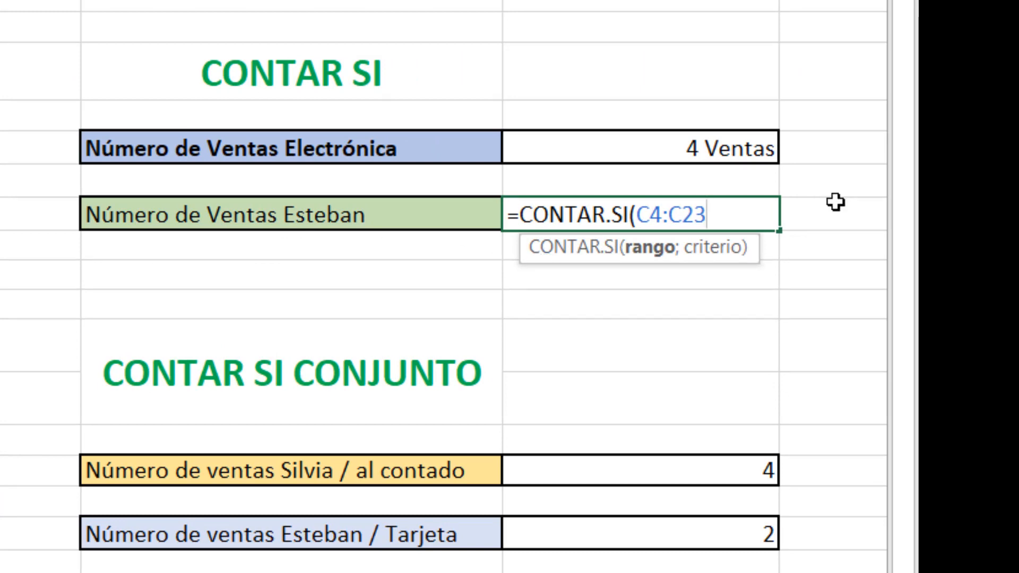
- Add the seller's name from the row label as the quoted criterio, close the CONTAR.SI formula and enter it in L7
text(;)
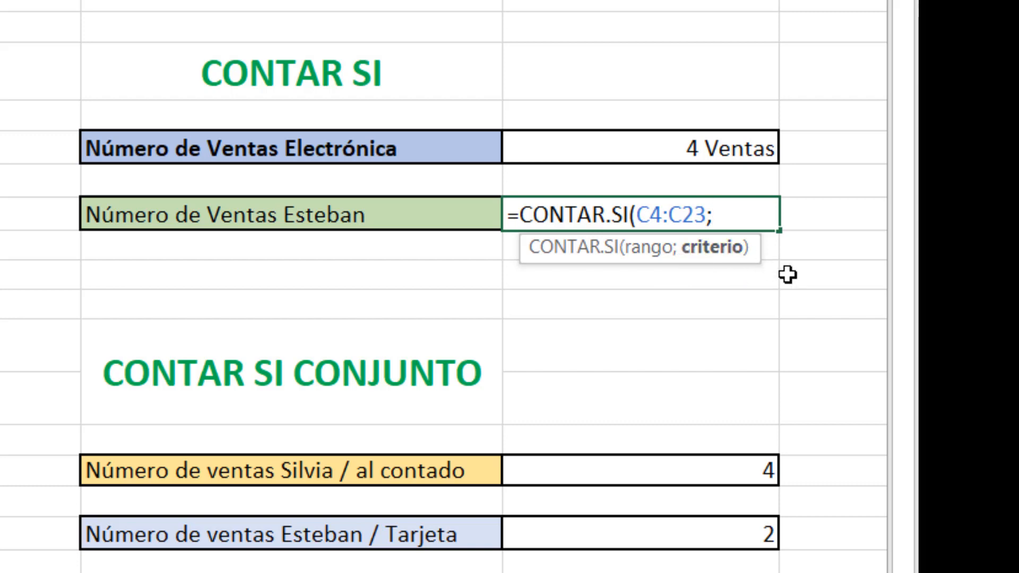
text("Esteban")
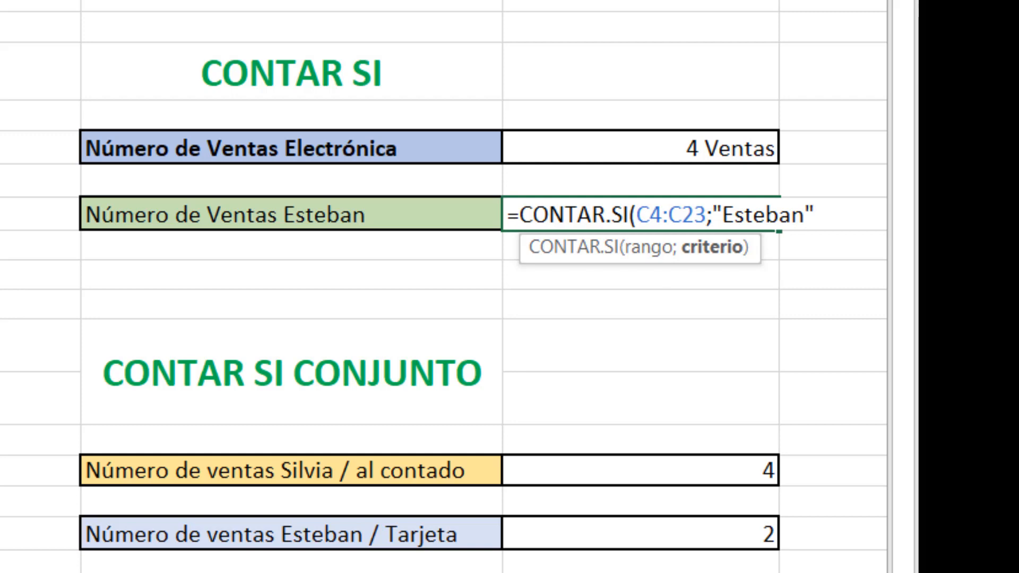
text())
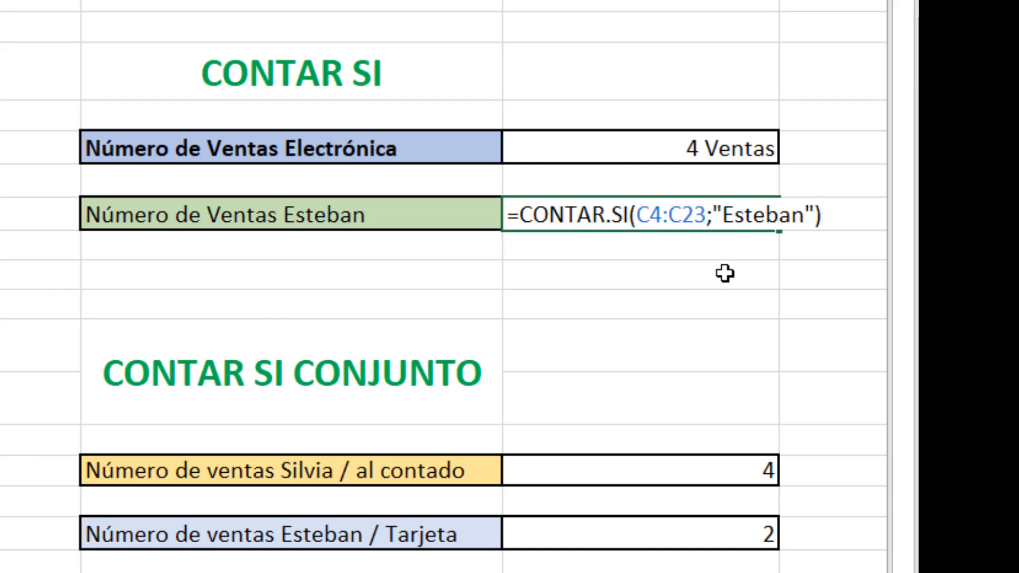
key(Return)
click(705, 220)
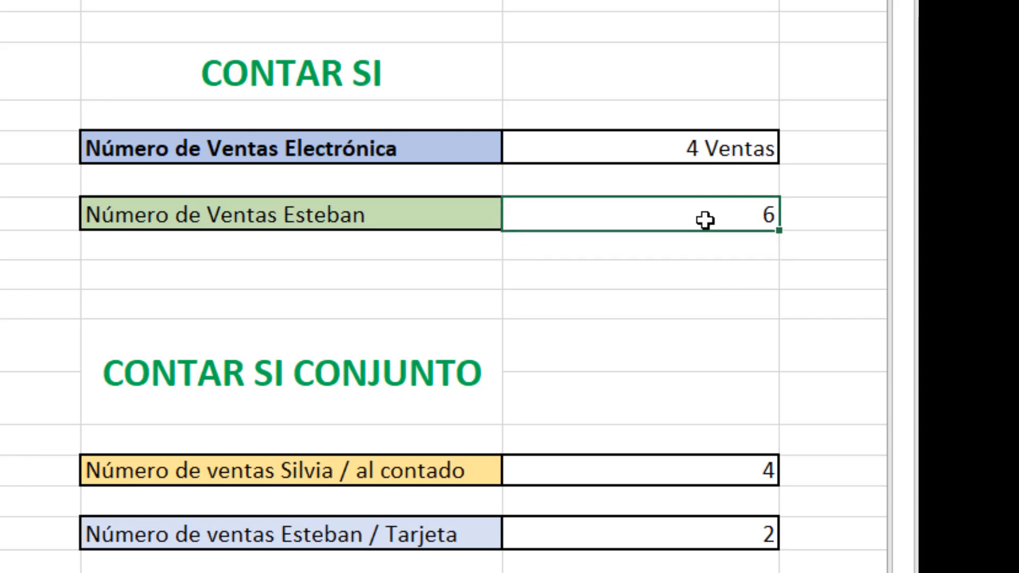
- Format cell L7 with the Personalizada number format 0 "Ventas"
click(694, 148)
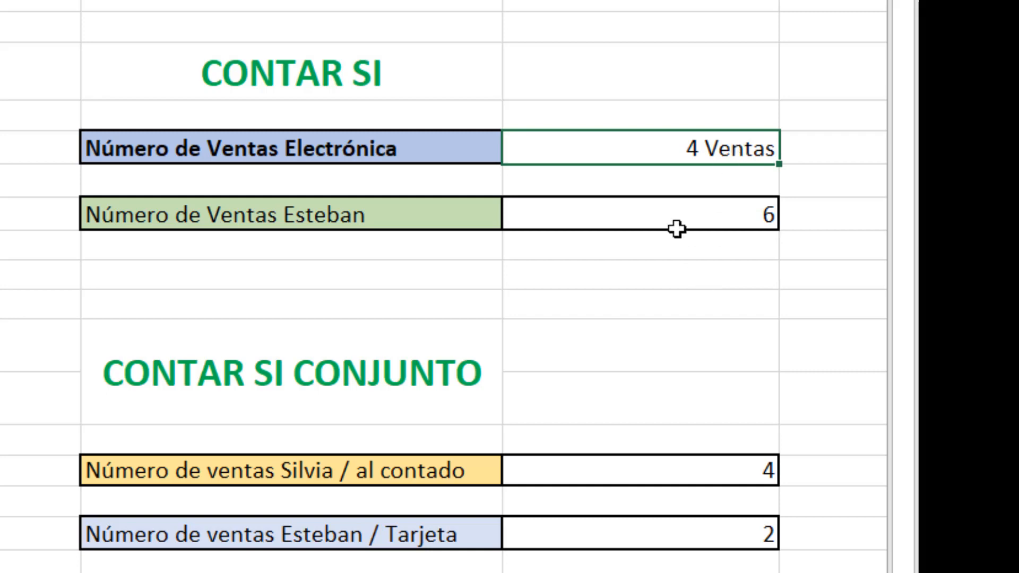
click(683, 215)
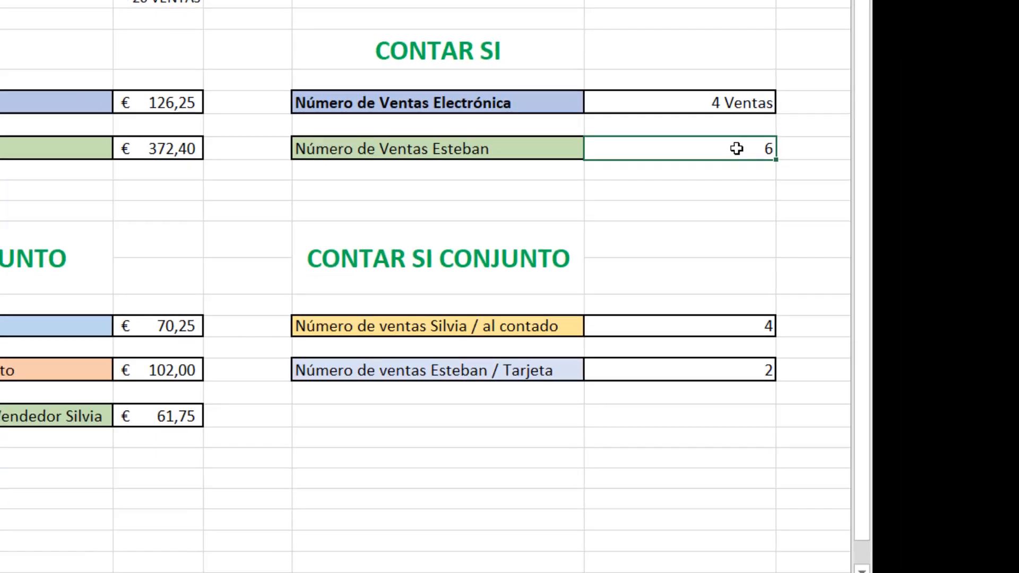
right_click(728, 215)
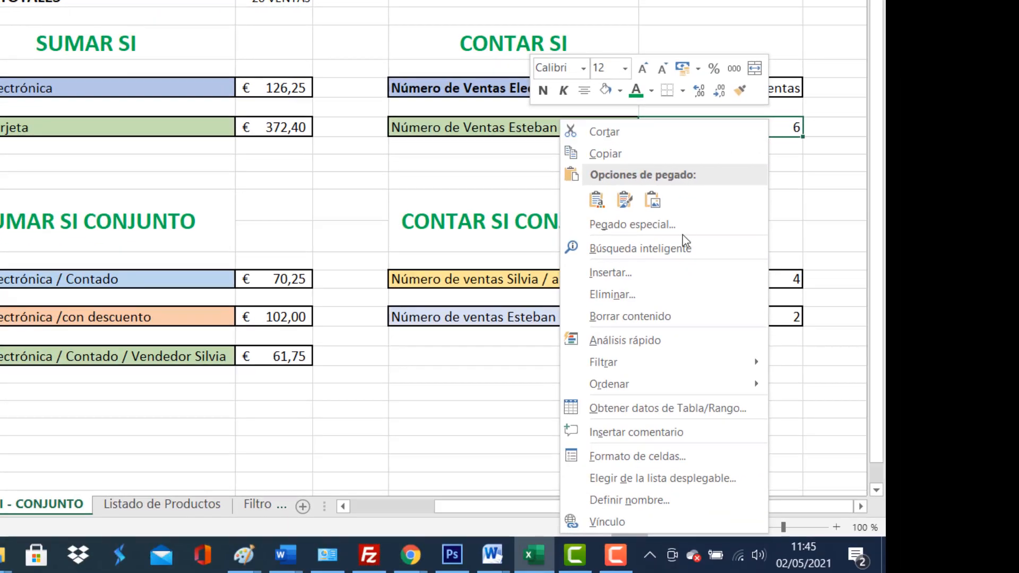
click(634, 456)
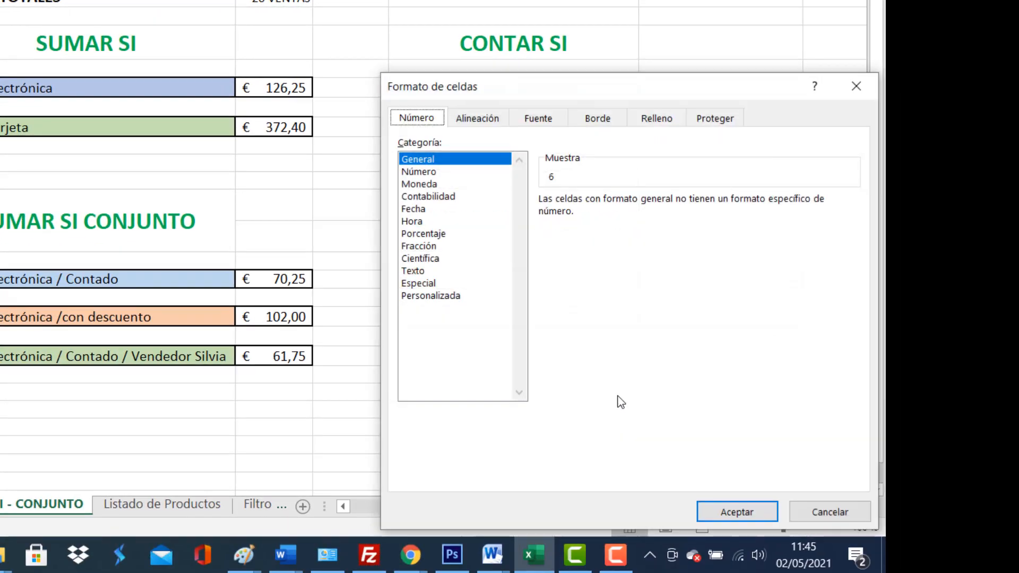
drag(679, 95, 431, 13)
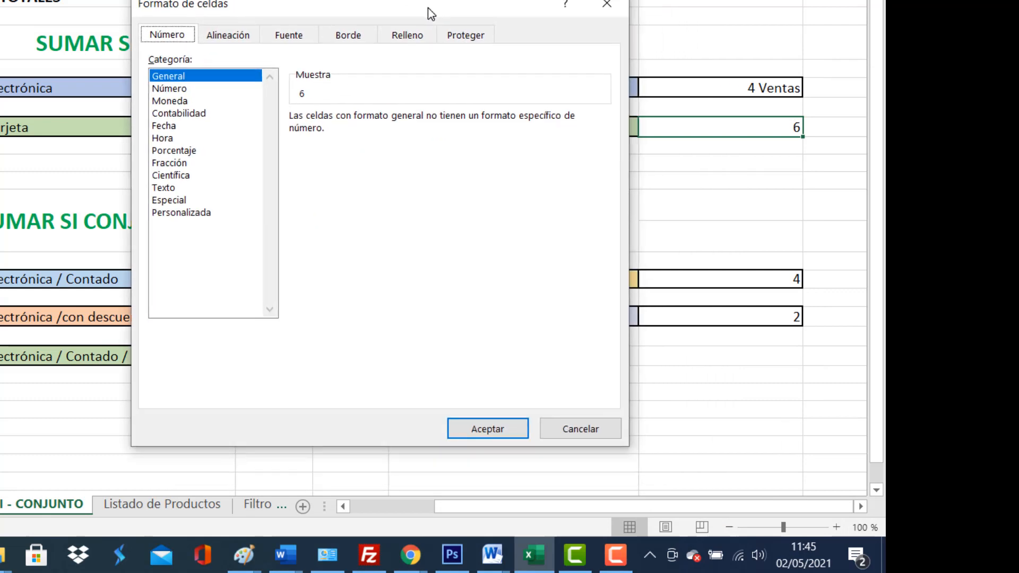
click(201, 216)
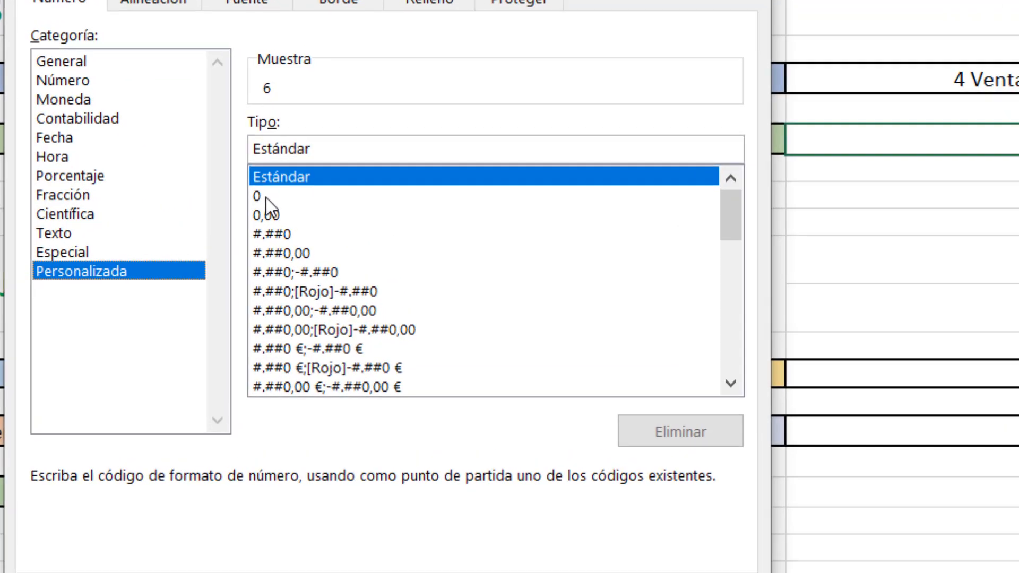
click(298, 165)
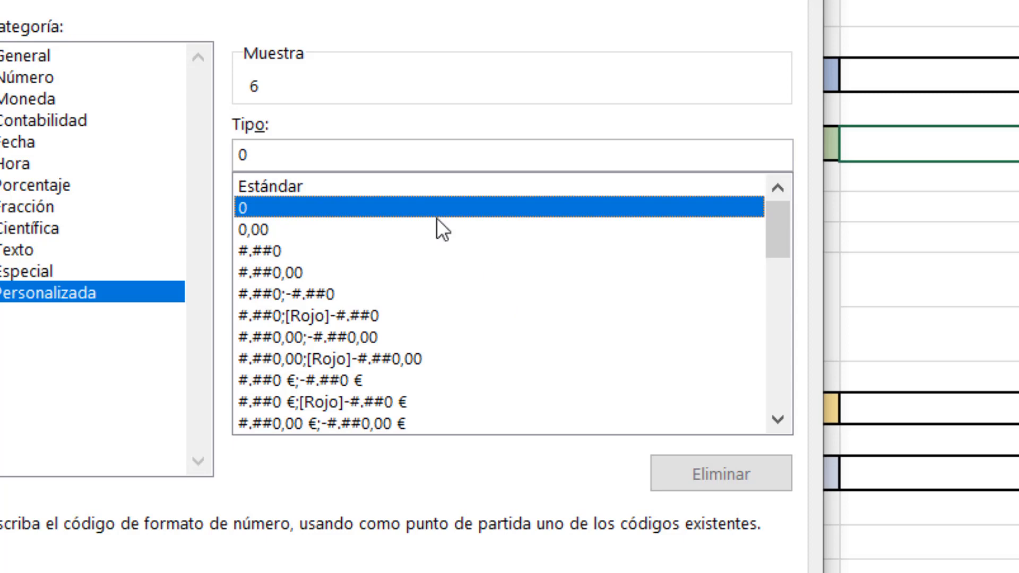
click(295, 155)
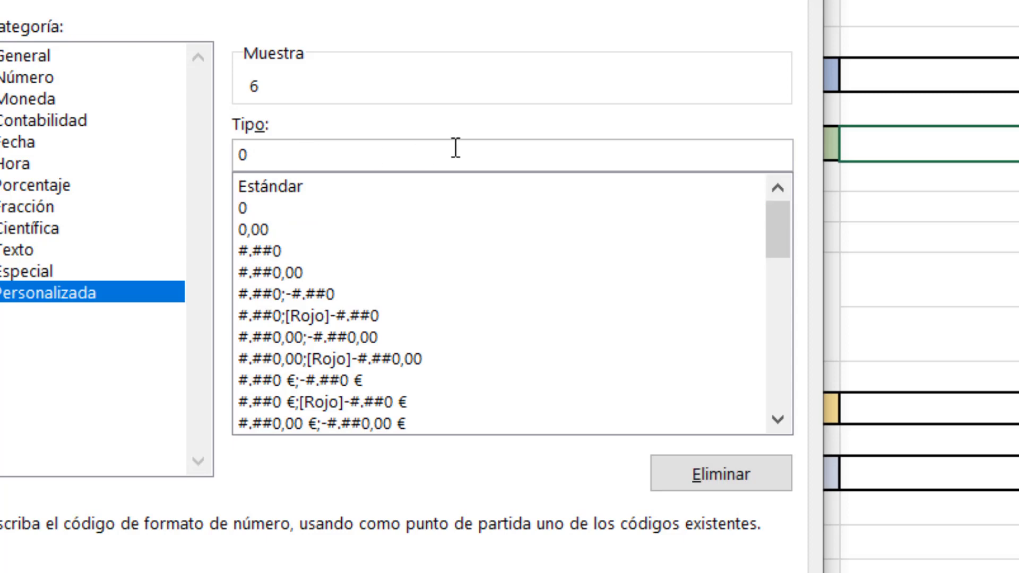
text("Ventas")
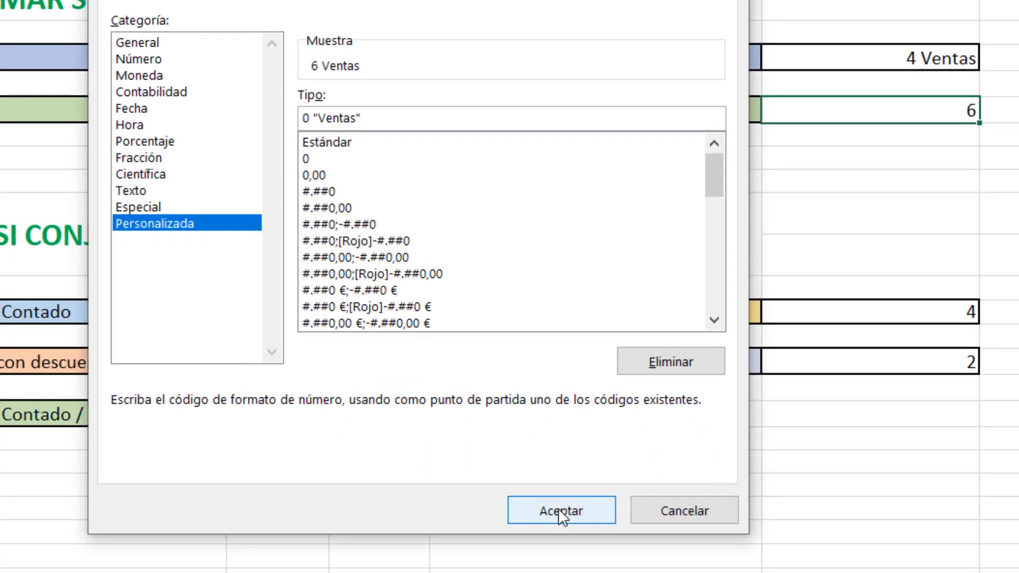
click(558, 508)
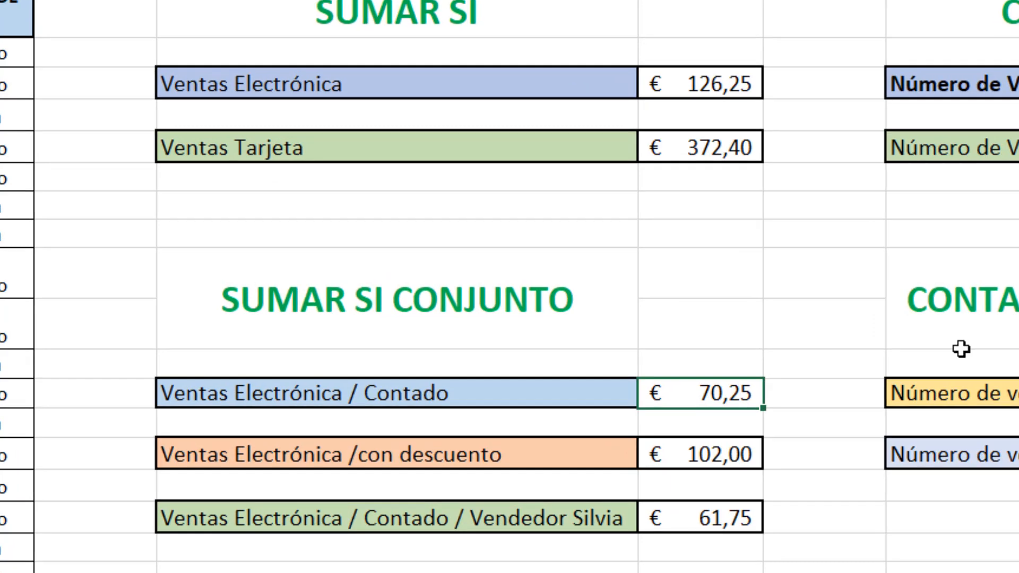
- Clear the Ventas Electrónica / Contado result in I14 and start a SUMAR.SI.CONJUNTO formula there
key(Delete)
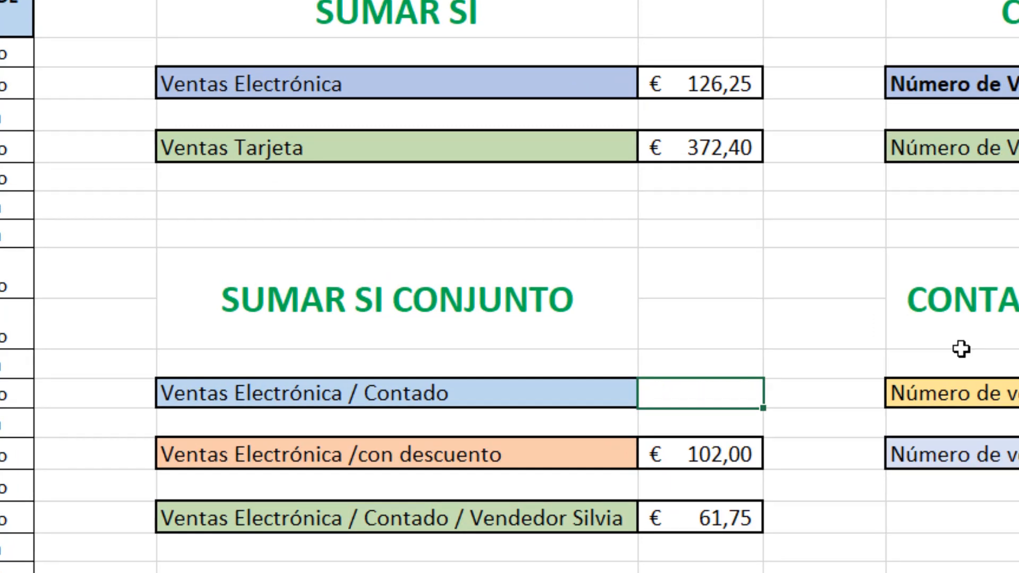
text(=)
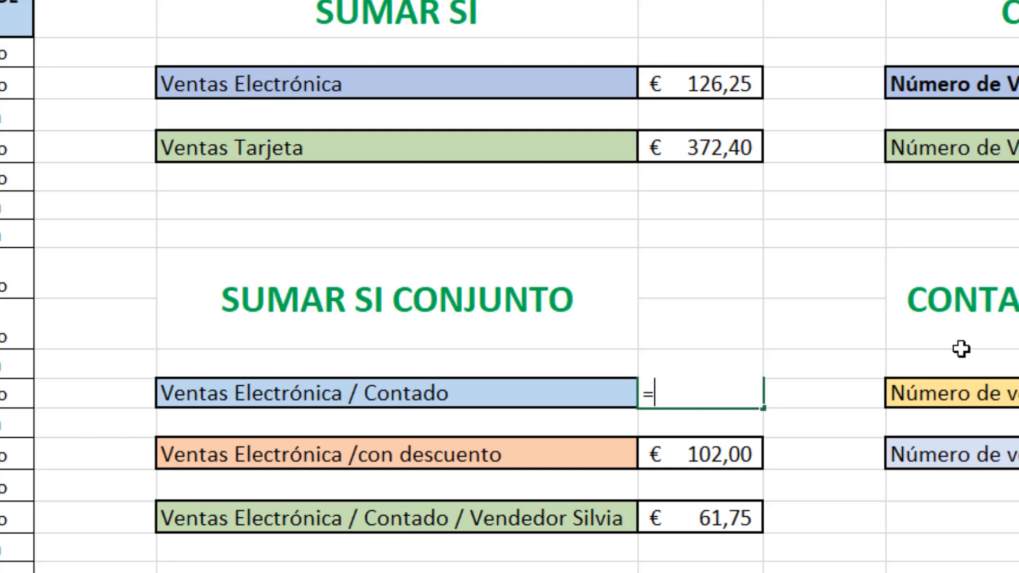
text(sumar.)
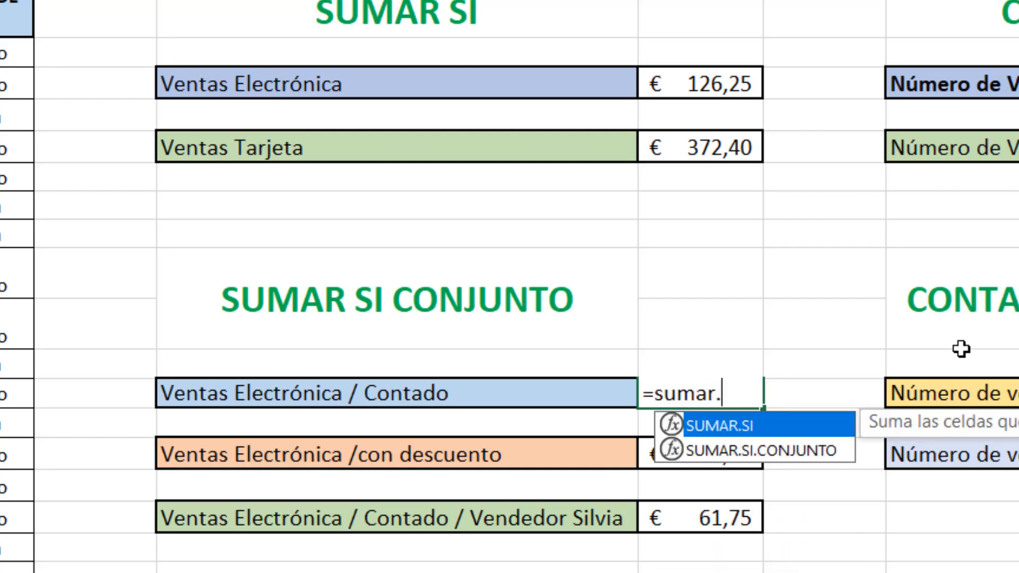
text(si.conj)
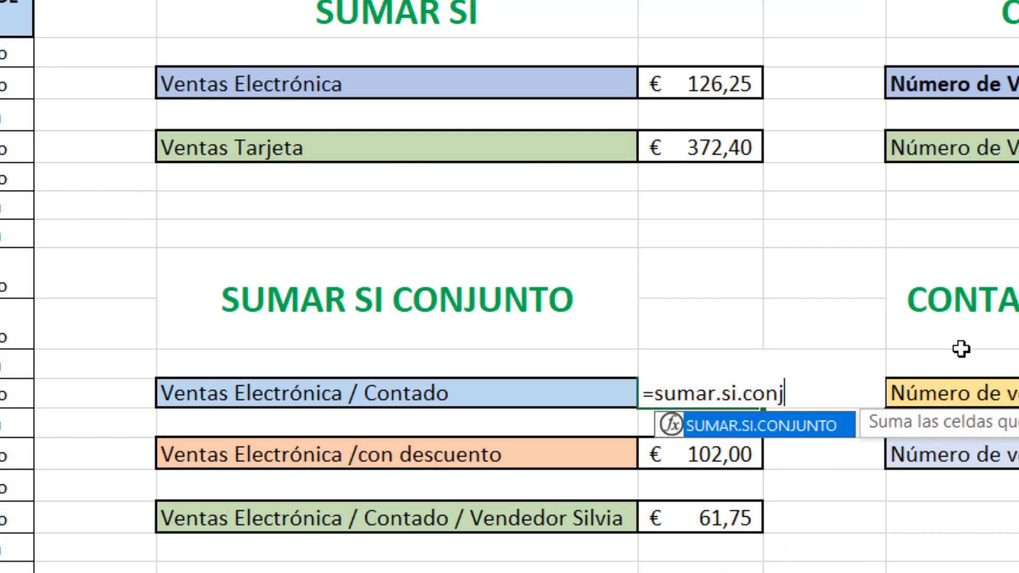
double_click(777, 423)
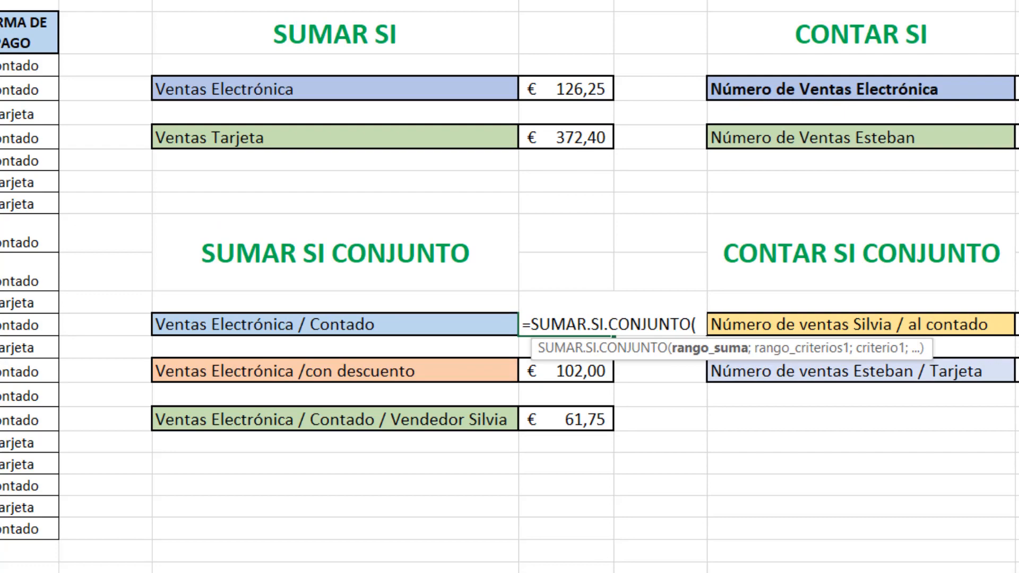
- Set the IMPORTE DE VENTA cells D4:D23 as the rango_suma of the SUMAR.SI.CONJUNTO formula, followed by an argument separator
click(126, 135)
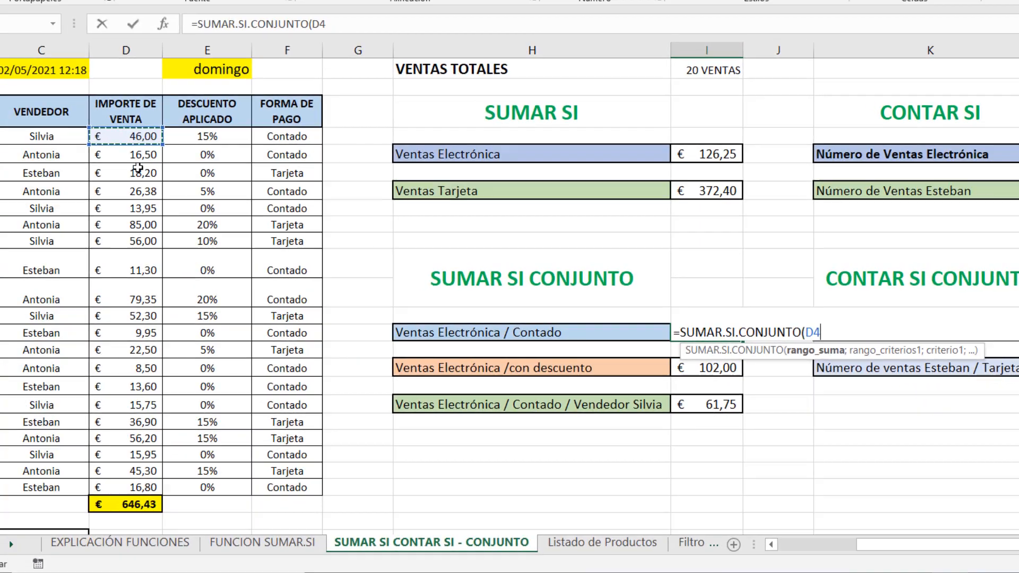
drag(137, 168, 139, 488)
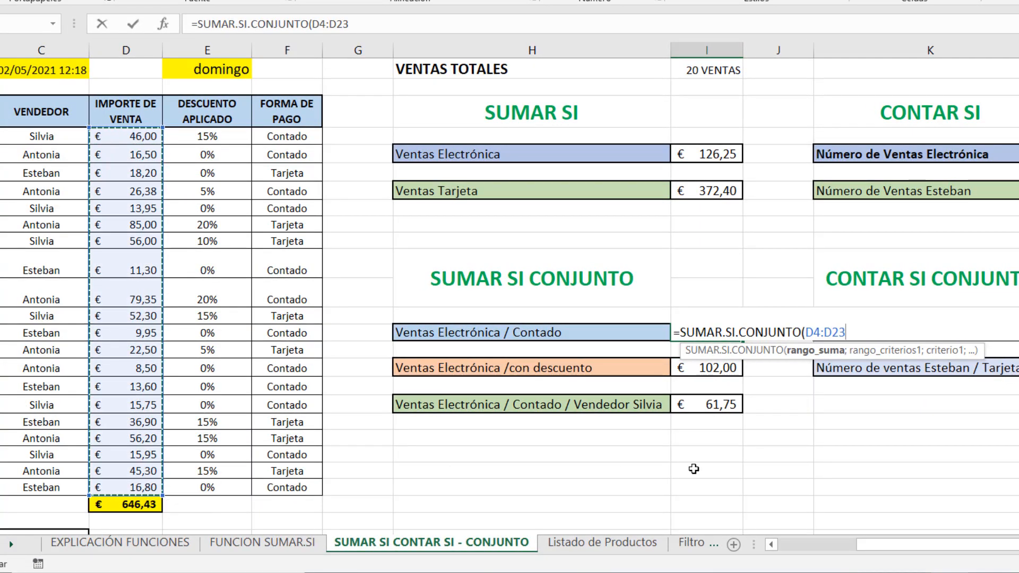
text(;)
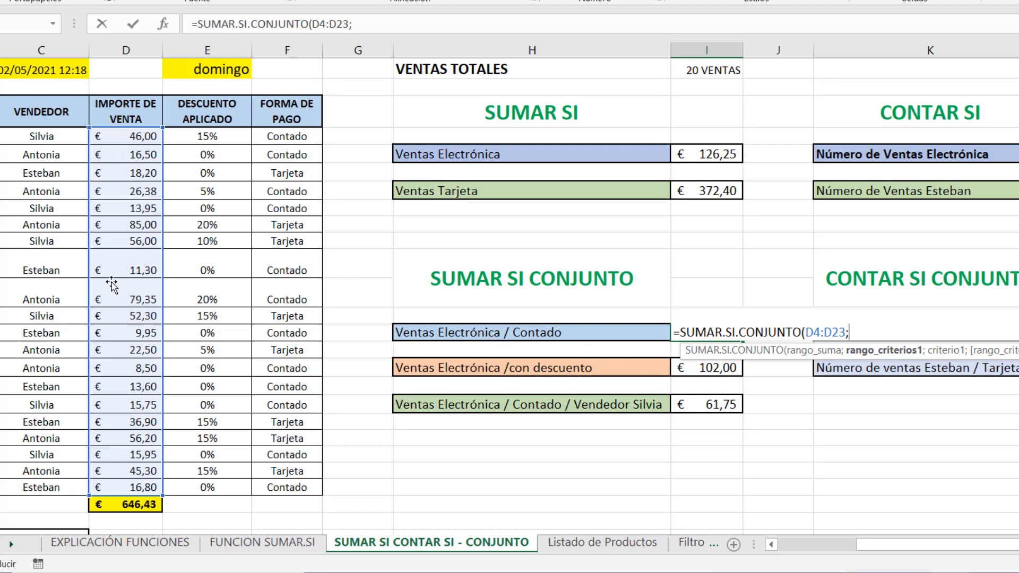
- Add the SECCIÓN cells B4:B23 as rango_criterios1 and "Electrónica" as criterio1 of the SUMAR.SI.CONJUNTO formula, followed by an argument separator
click(769, 547)
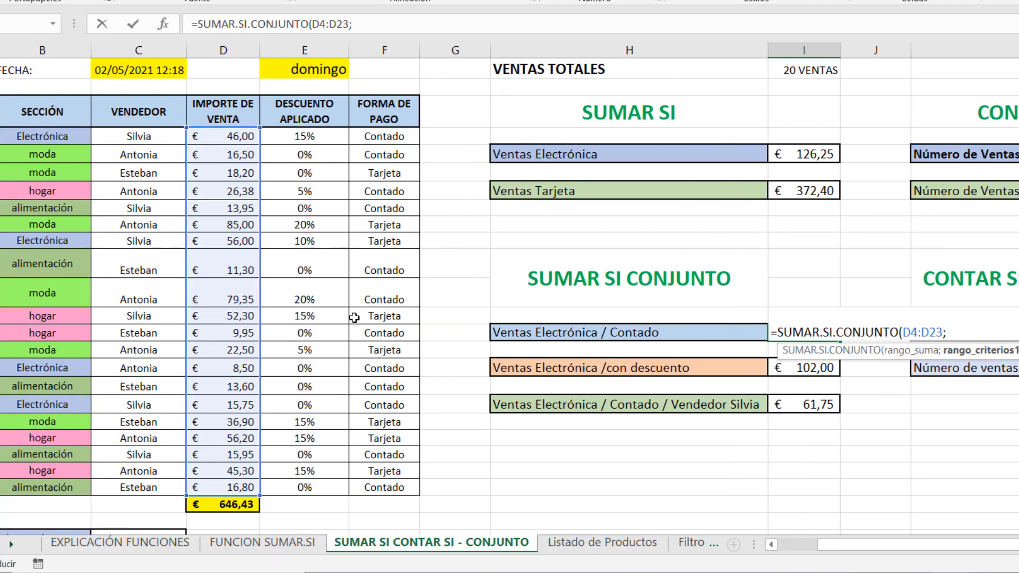
drag(50, 137, 45, 487)
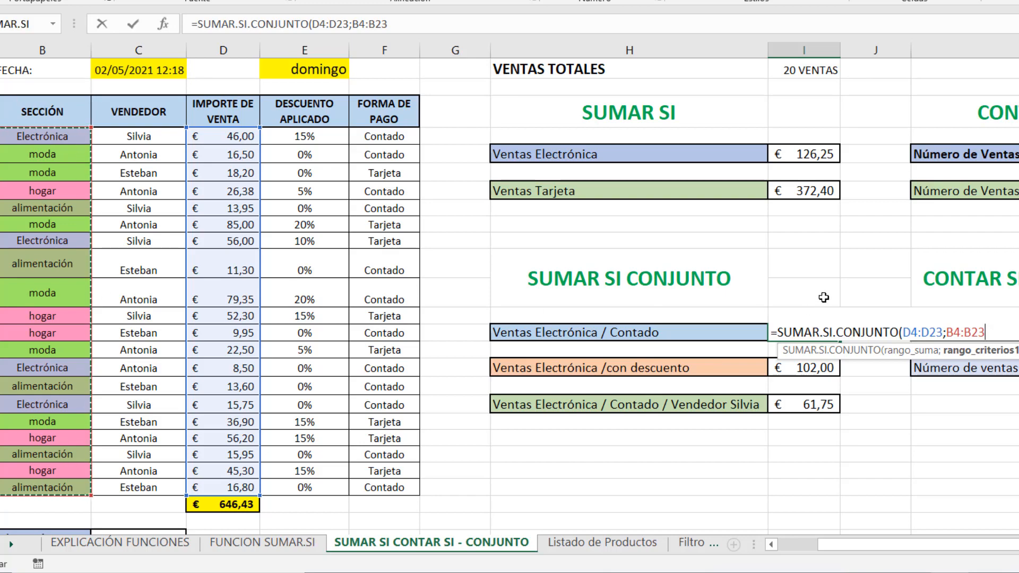
text(;)
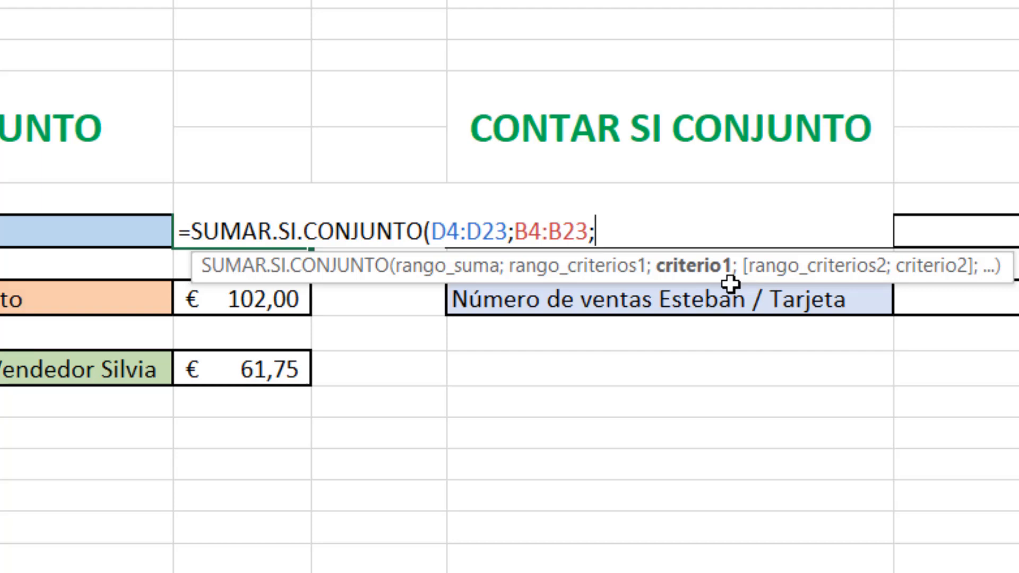
text("el)
key(BackSpace)
key(BackSpace)
text(Elec)
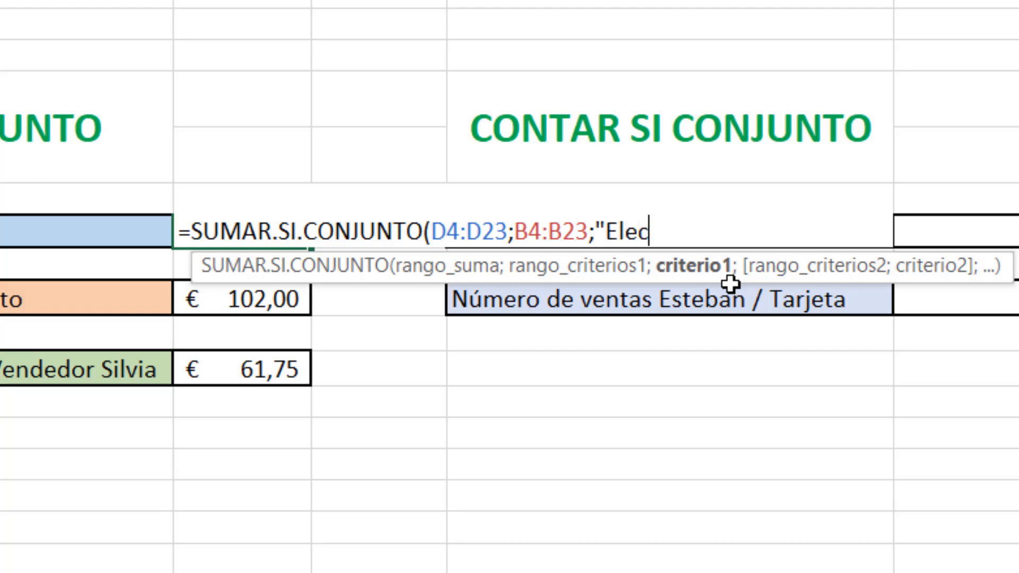
text(trónica")
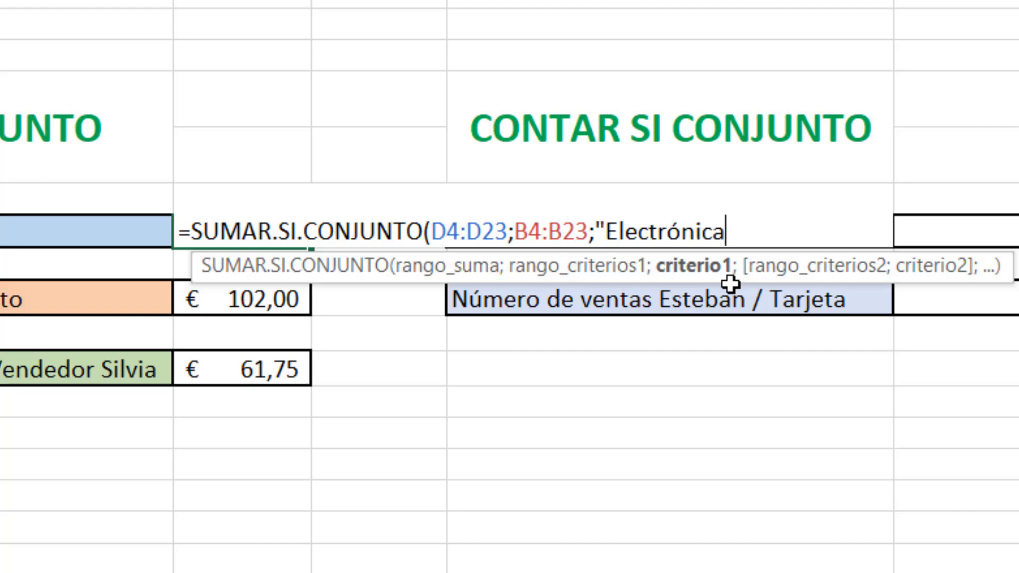
text(;)
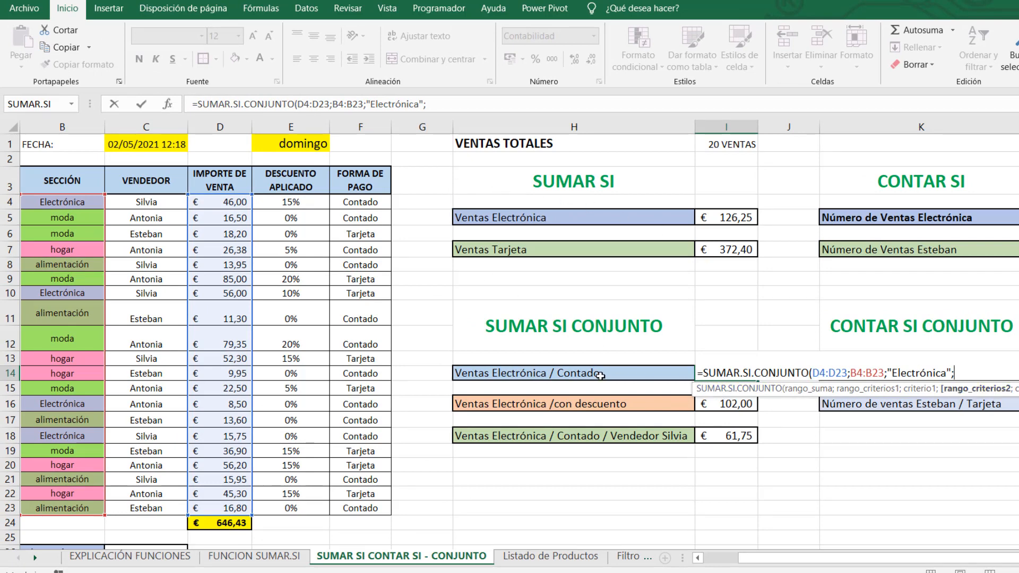
- Add the FORMA DE PAGO cells F4:F23 with the criterio "Tarjeta", close the SUMAR.SI.CONJUNTO formula and enter it in I14
drag(360, 201, 372, 508)
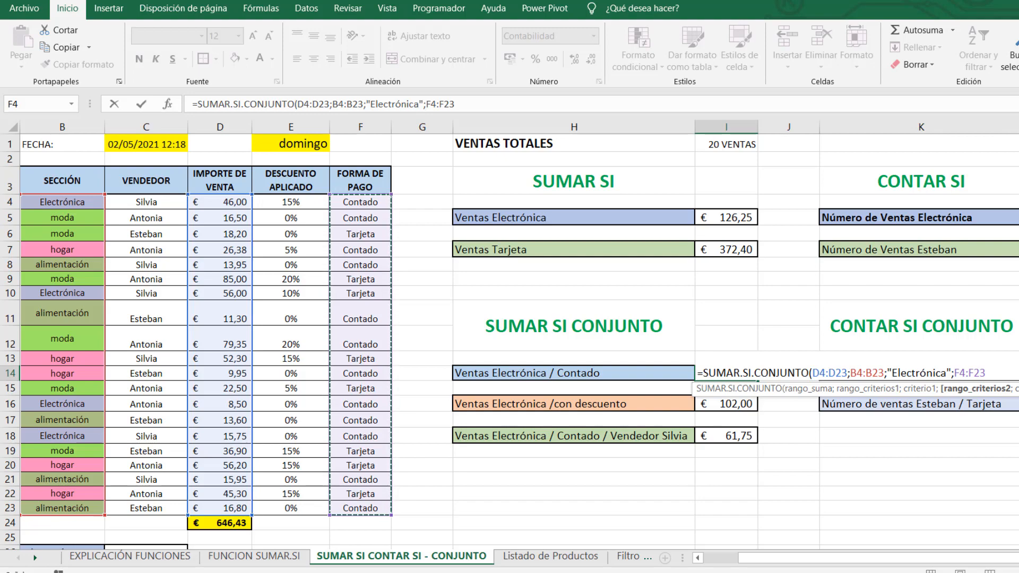
text(;)
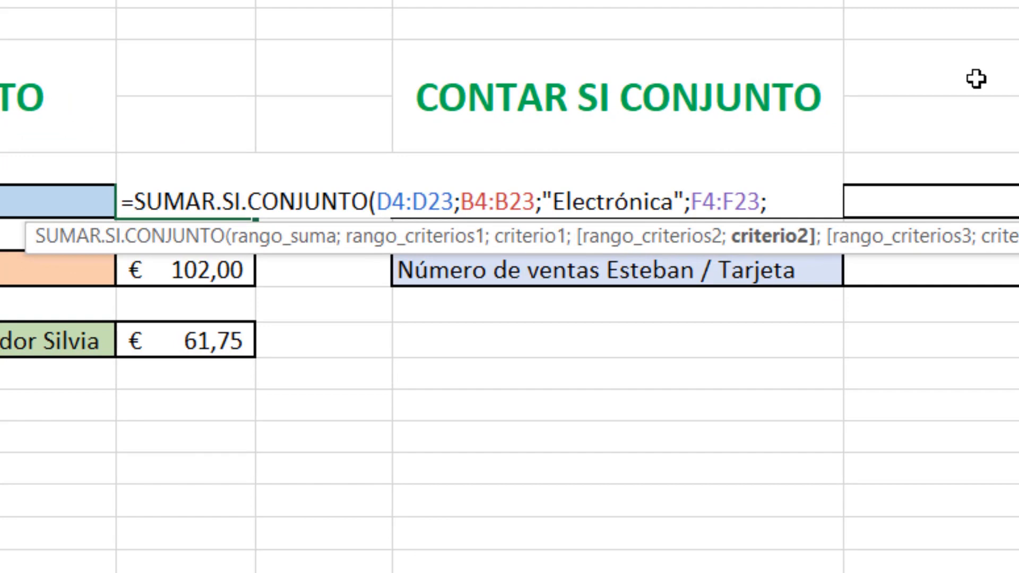
text("Elect)
key(BackSpace)
text(Te)
key(BackSpace)
text(arjeta")
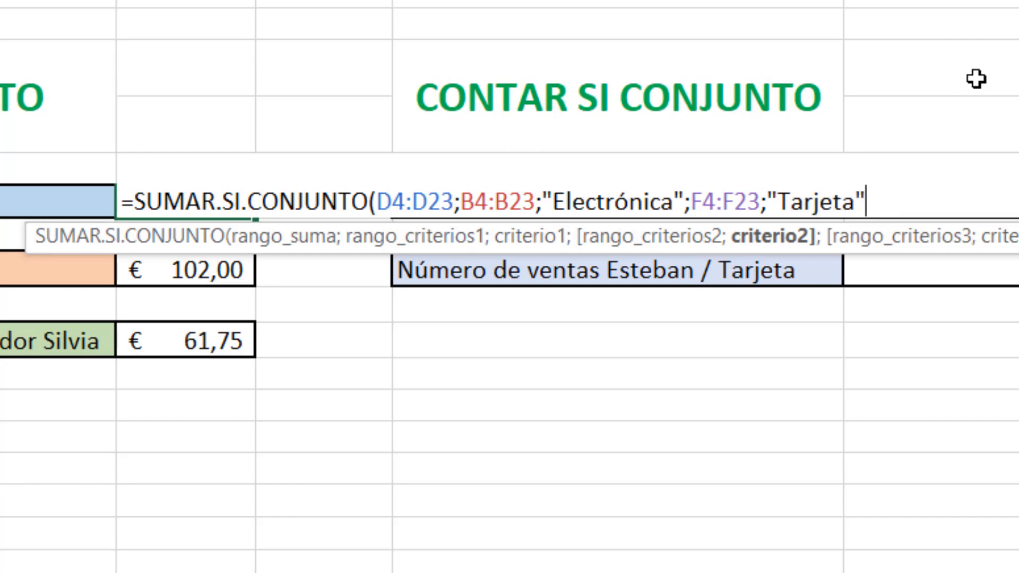
text())
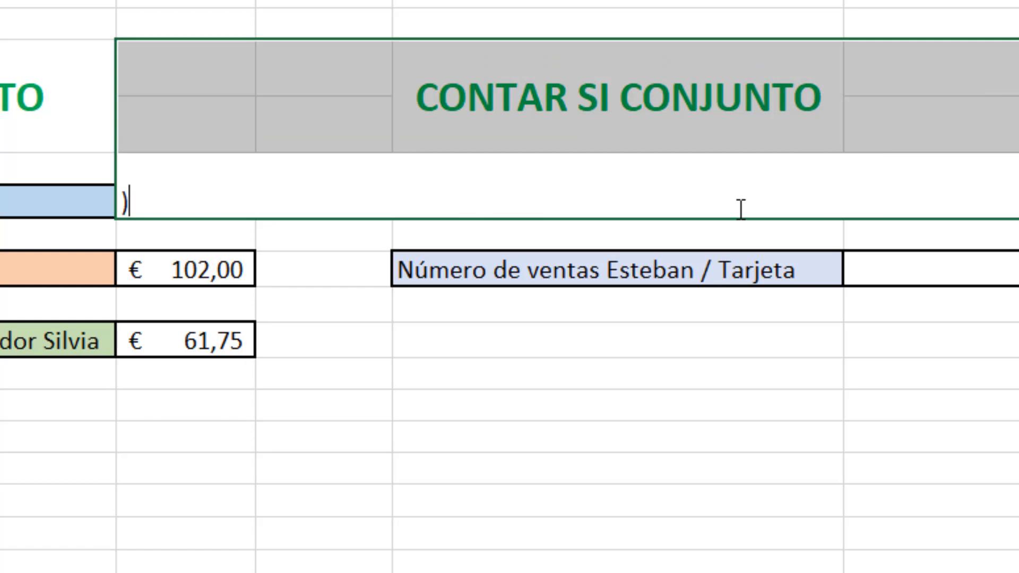
key(ctrl+a)
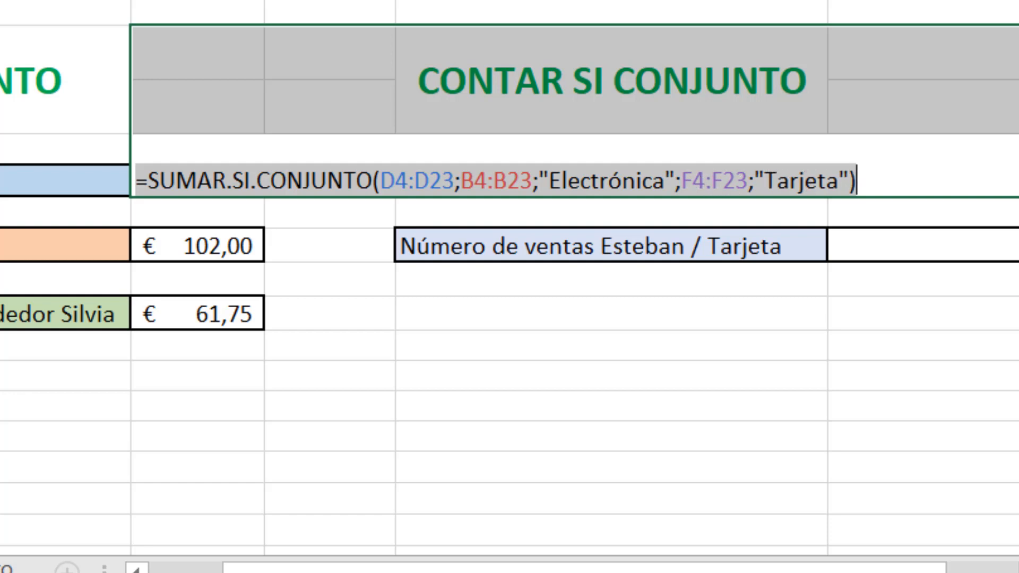
key(Return)
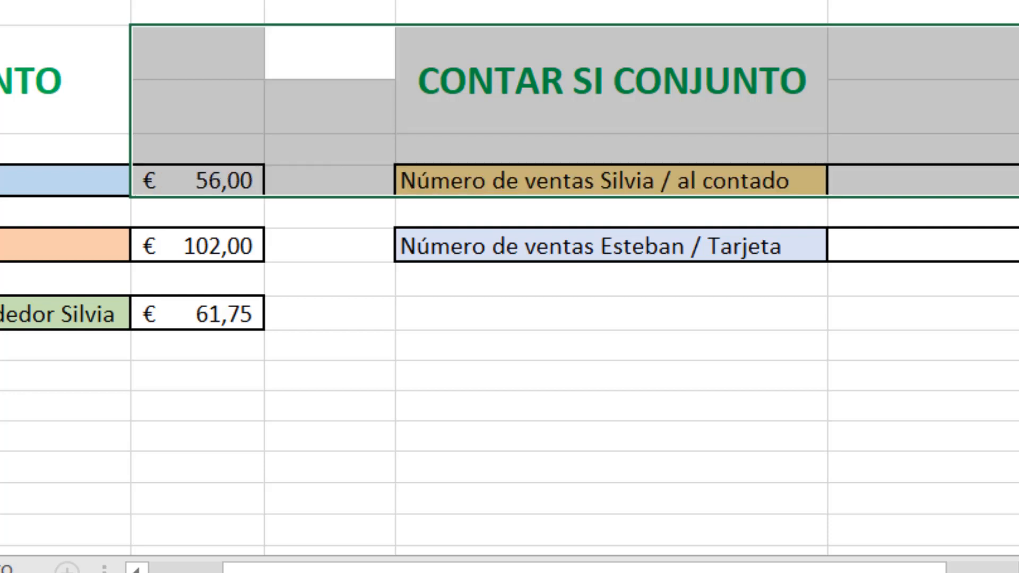
click(207, 184)
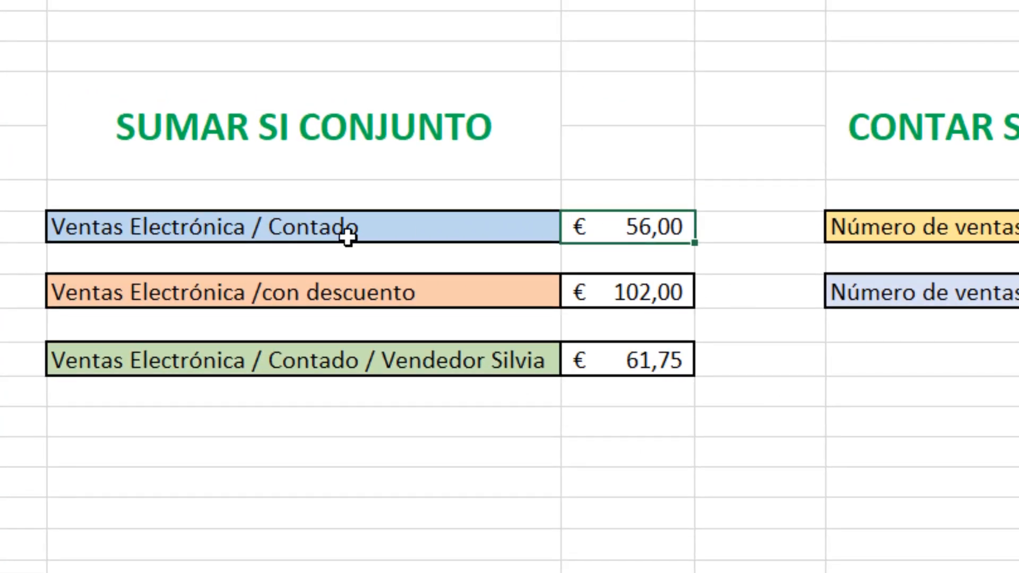
- Review the function arguments of the Ventas Electrónica / con descuento formula in I16 and clear the cell
click(653, 295)
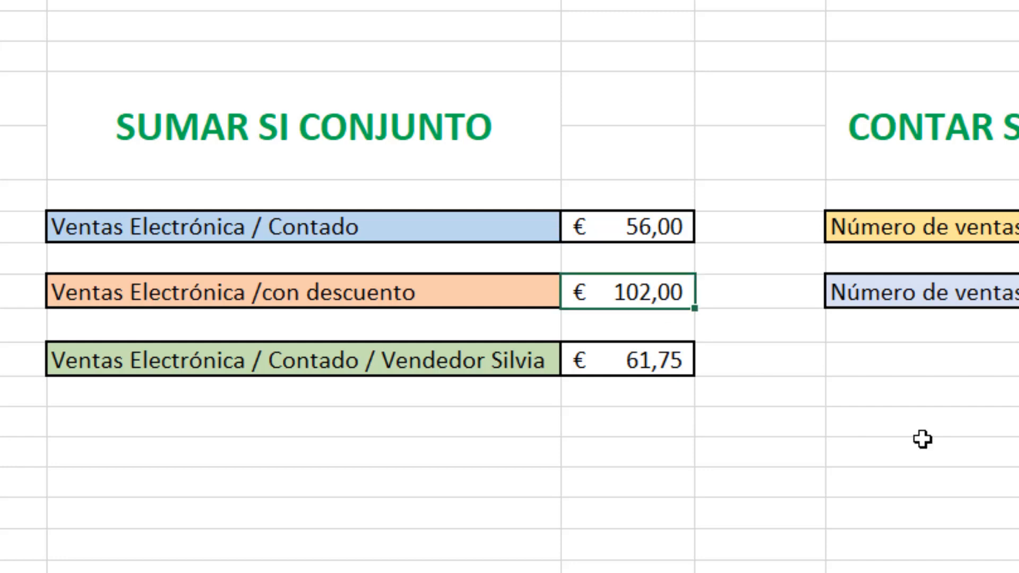
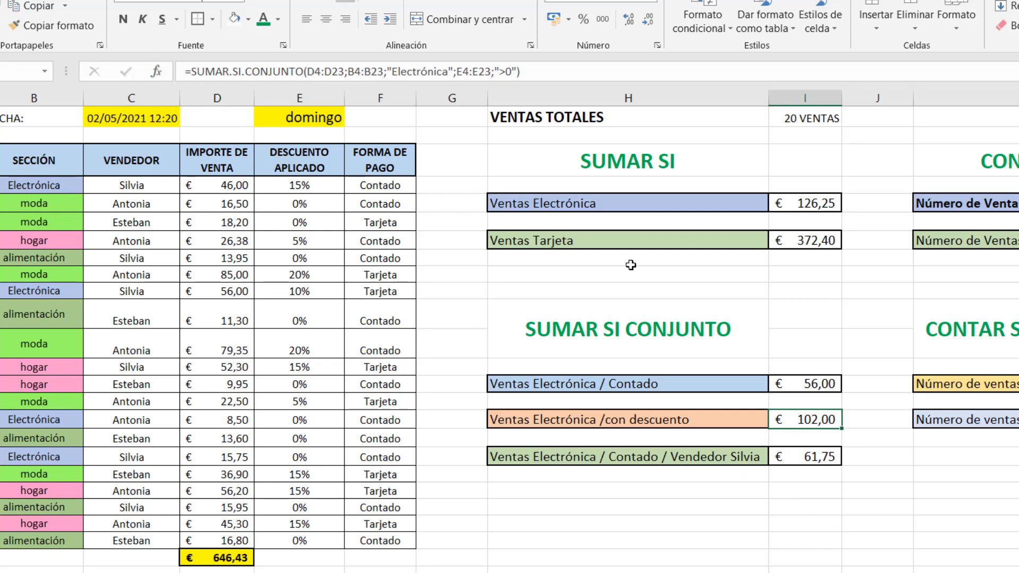
click(156, 72)
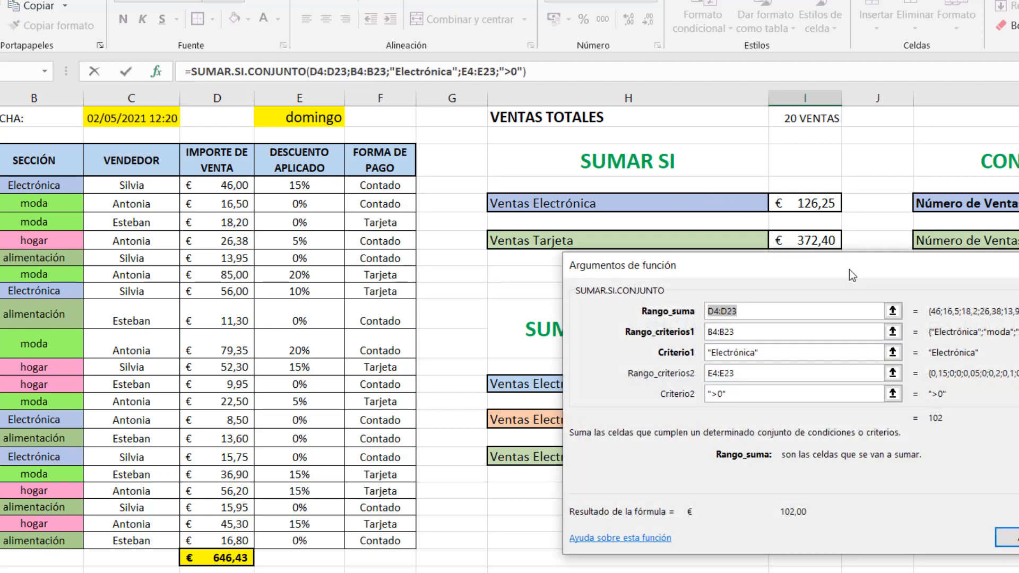
key(Return)
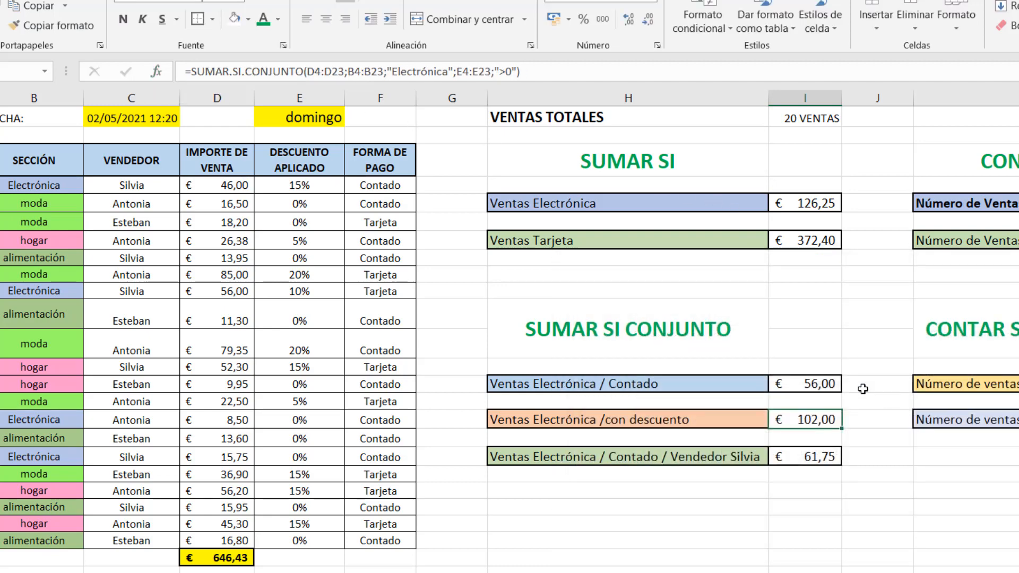
key(Delete)
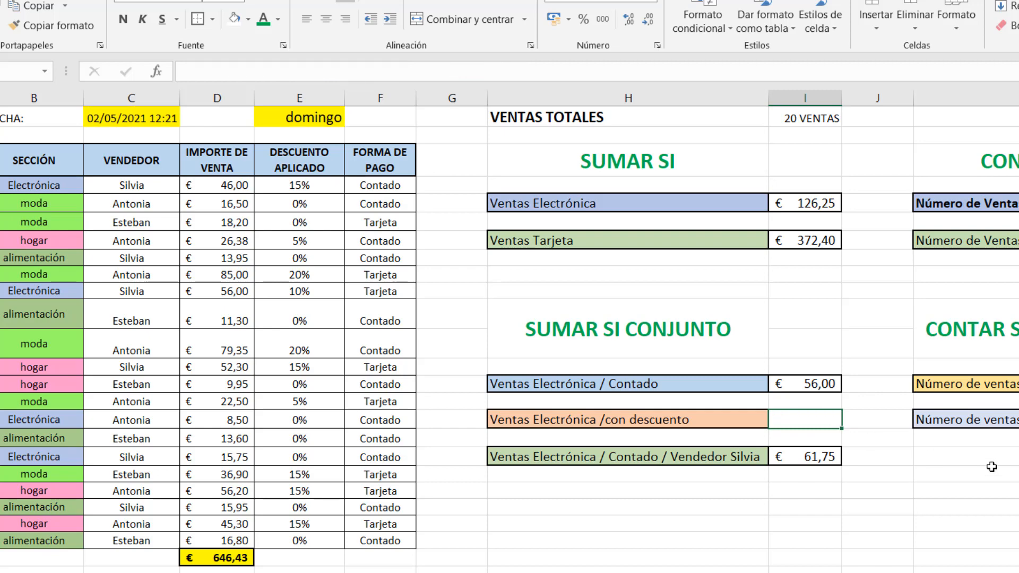
- Insert the SUMAR.SI.CONJUNTO function from the full function list into I16, opening its function arguments
click(155, 71)
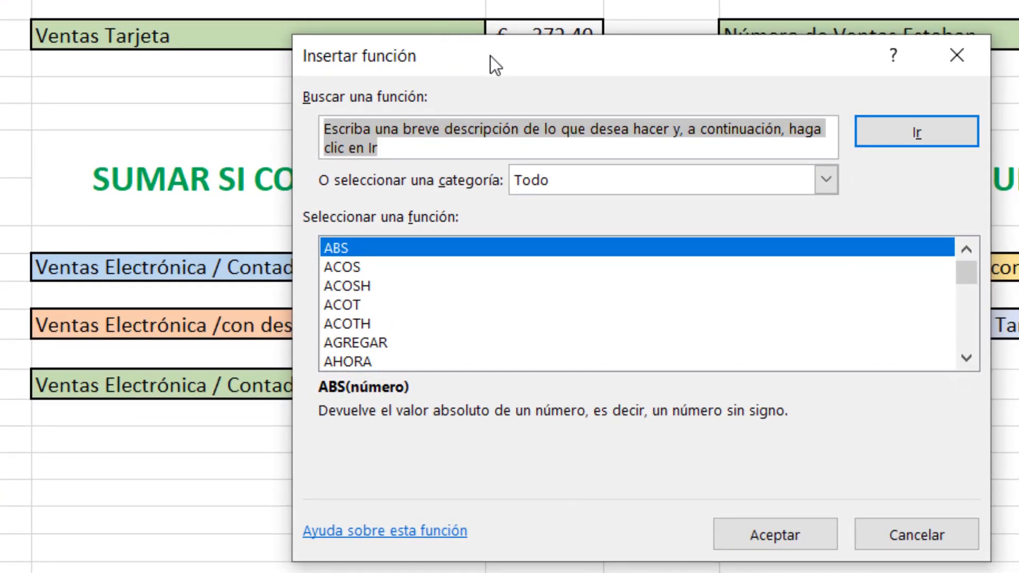
drag(490, 56, 484, 17)
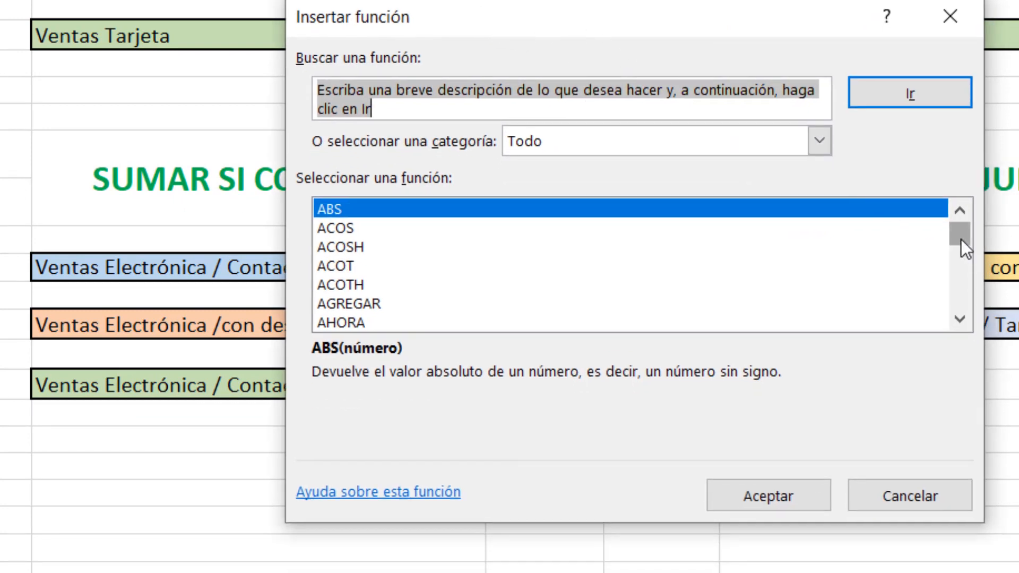
text(s)
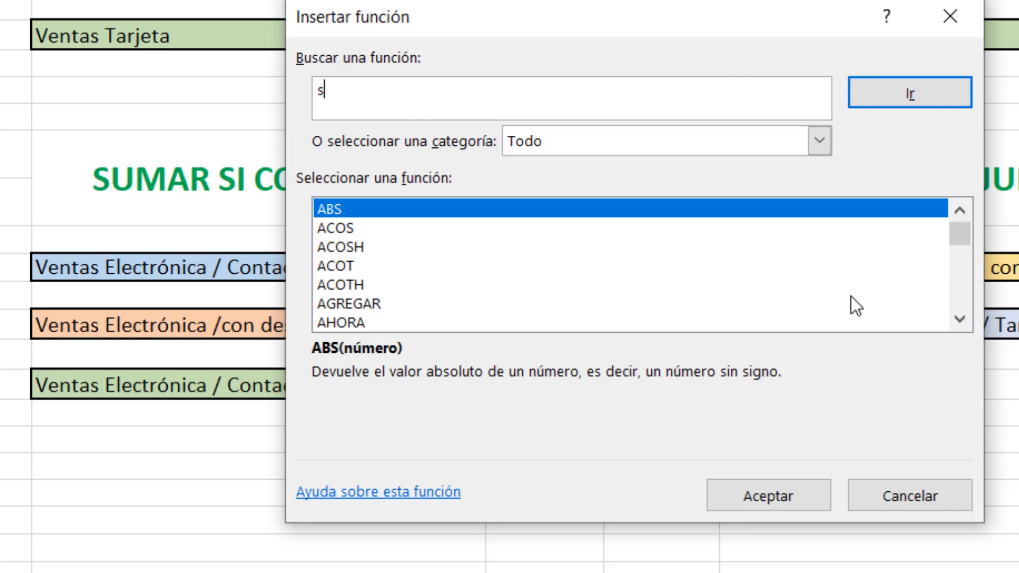
click(642, 292)
key(s)
scroll(858, 281, down, 3)
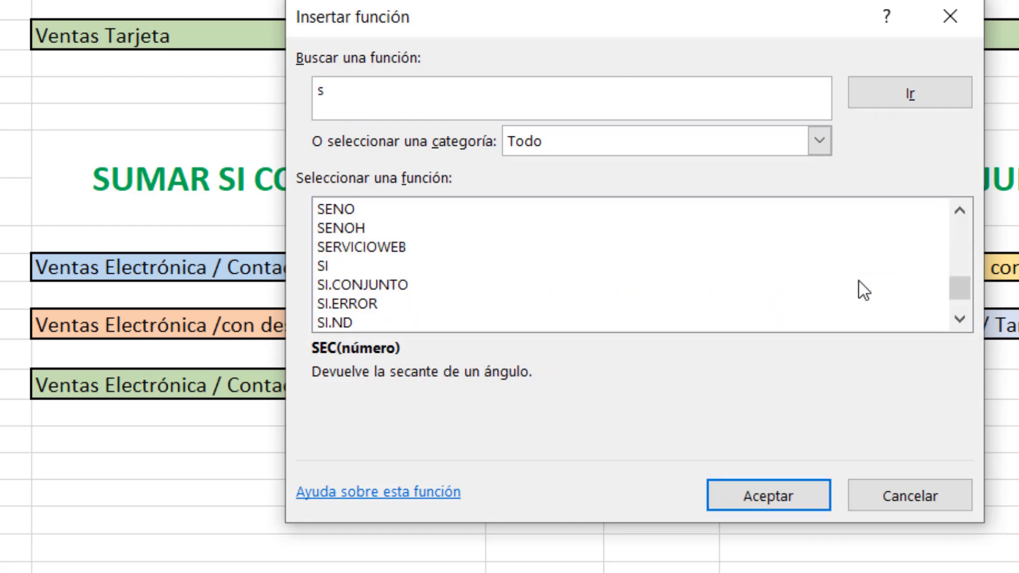
scroll(859, 281, down, 2)
scroll(858, 281, down, 1)
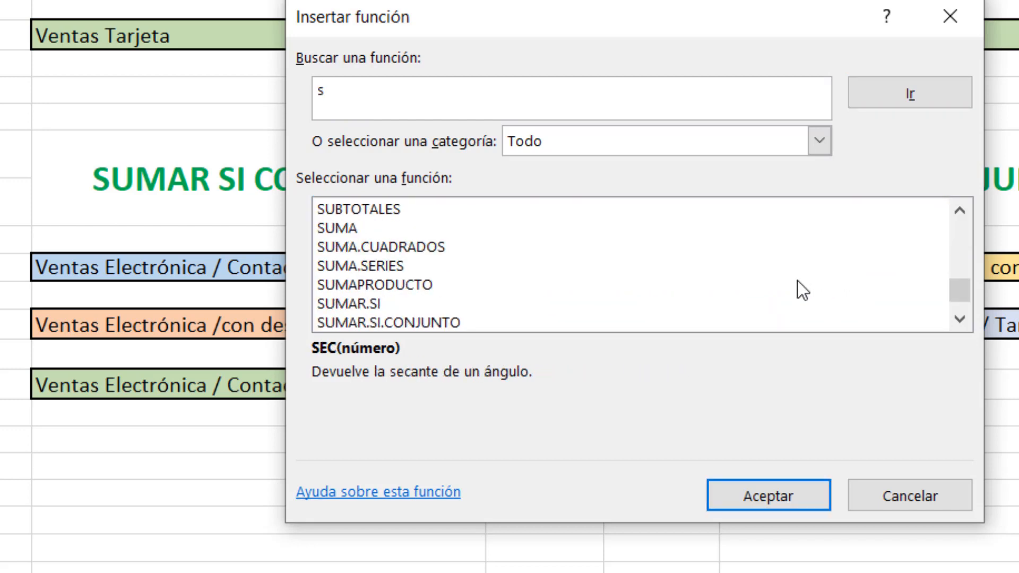
double_click(431, 321)
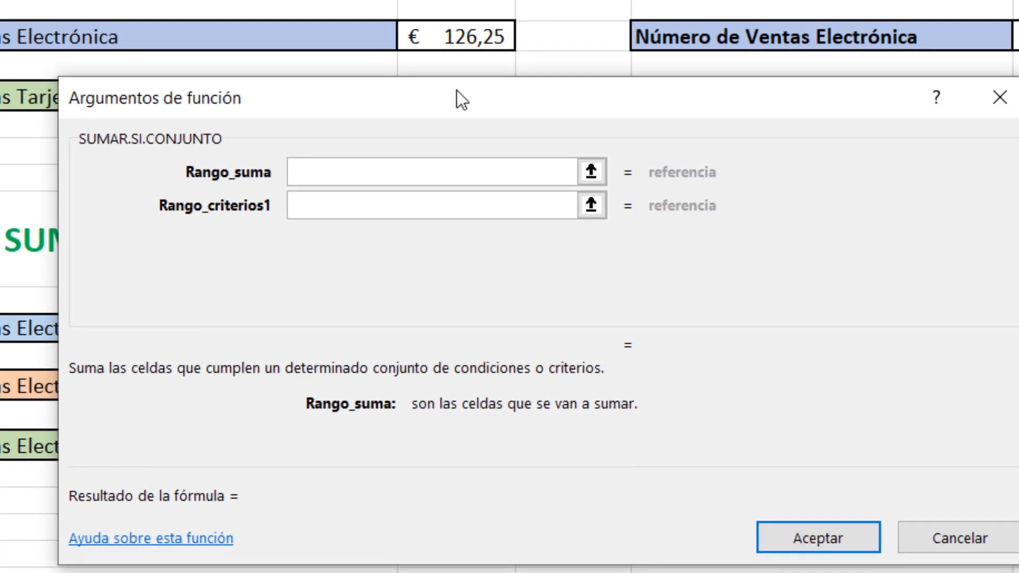
drag(458, 98, 561, 7)
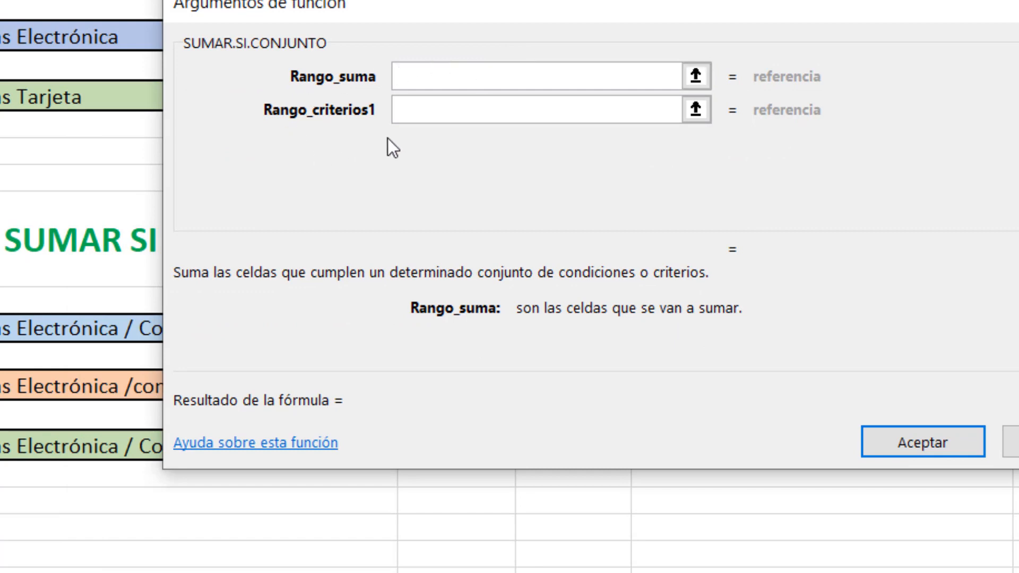
- Set the IMPORTE DE VENTA cells D4:D23 as Rango_suma and the SECCIÓN cells B4:B23 as Rango_criterios1
click(462, 116)
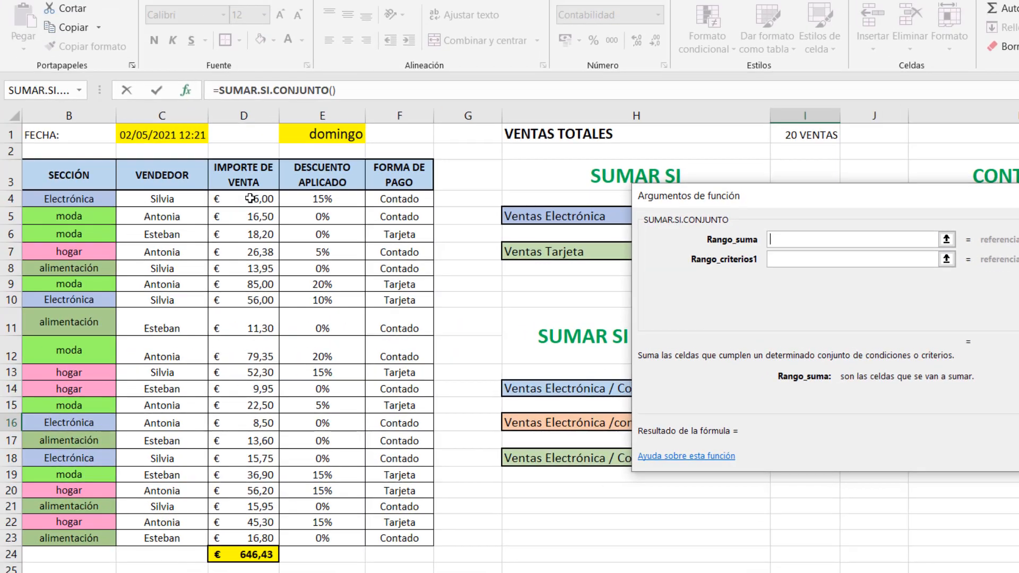
drag(250, 199, 251, 536)
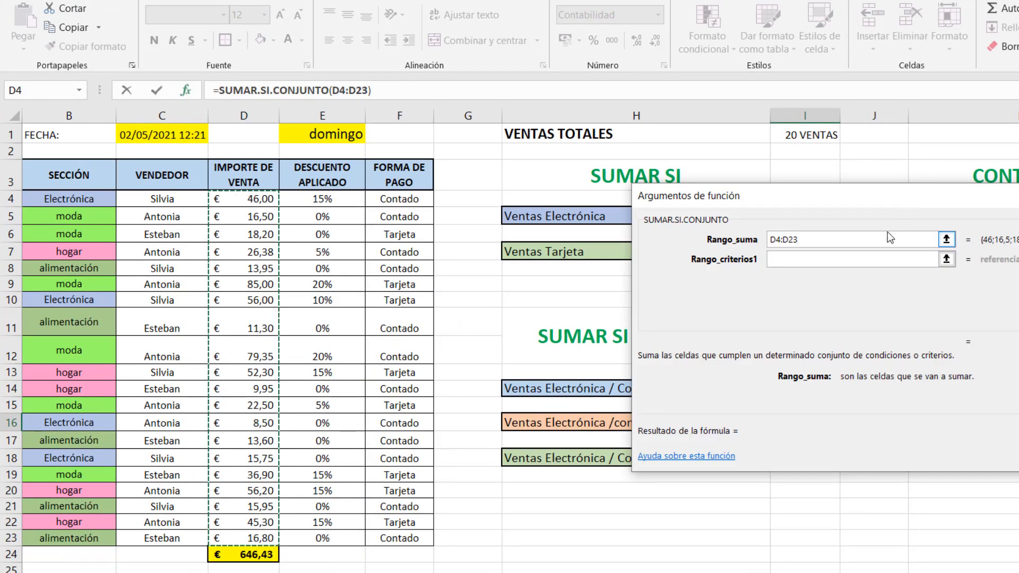
click(842, 260)
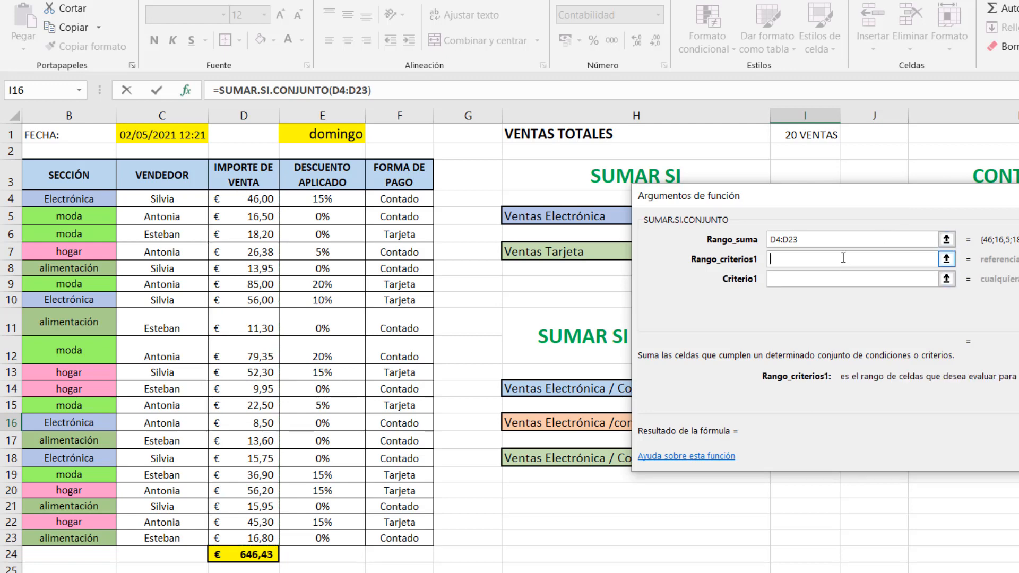
drag(816, 196, 929, 205)
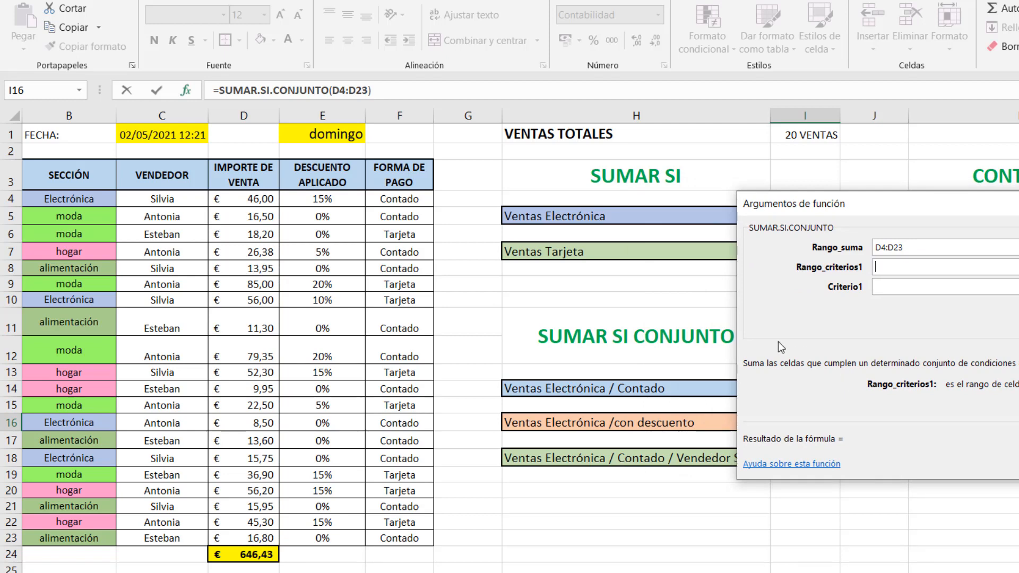
drag(80, 197, 53, 543)
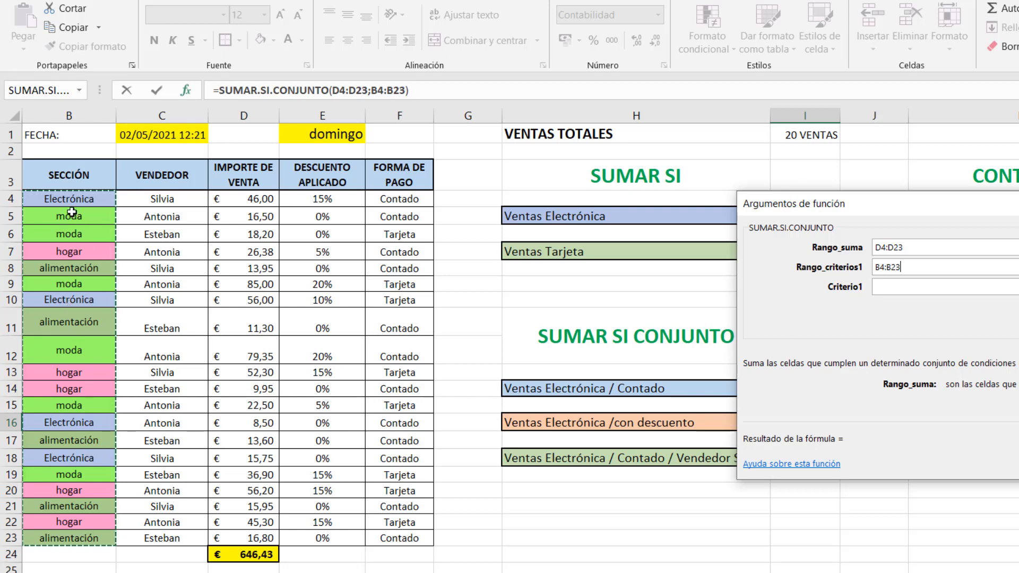
- Enter Electrónica as Criterio1 and set the DESCUENTO APLICADO cells E4:E23 as Rango_criterios2
click(899, 288)
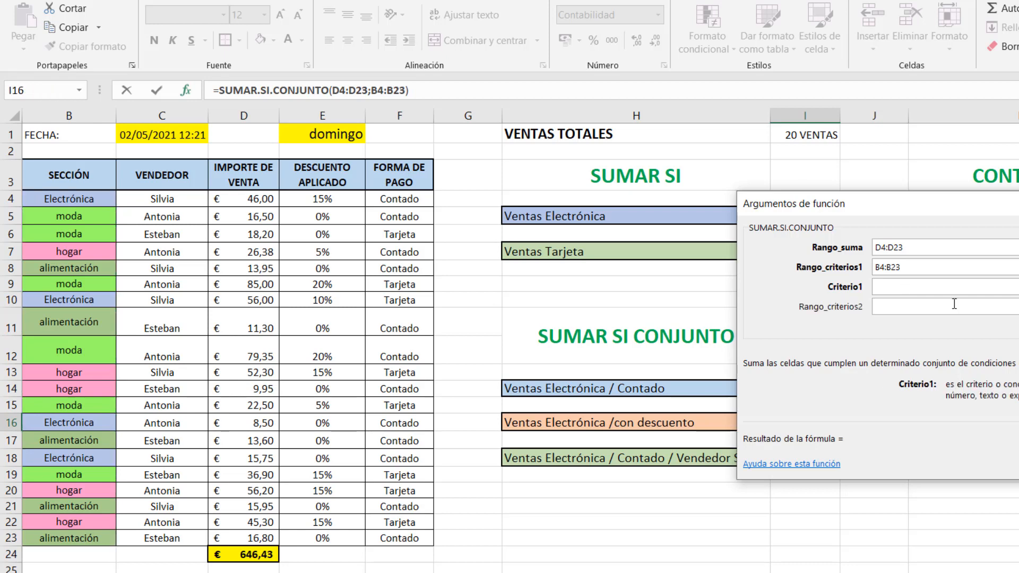
text(Electrónica)
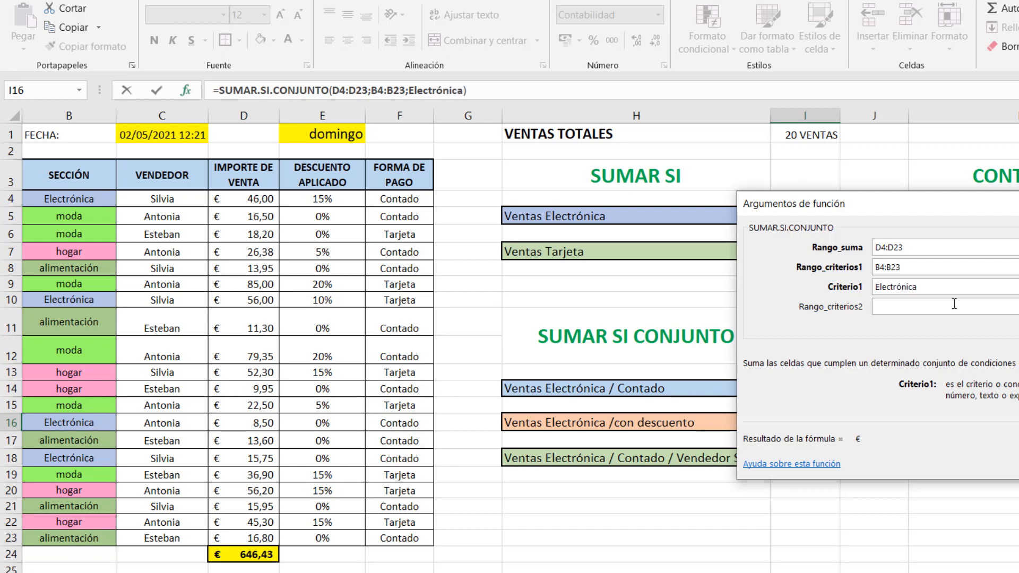
click(940, 307)
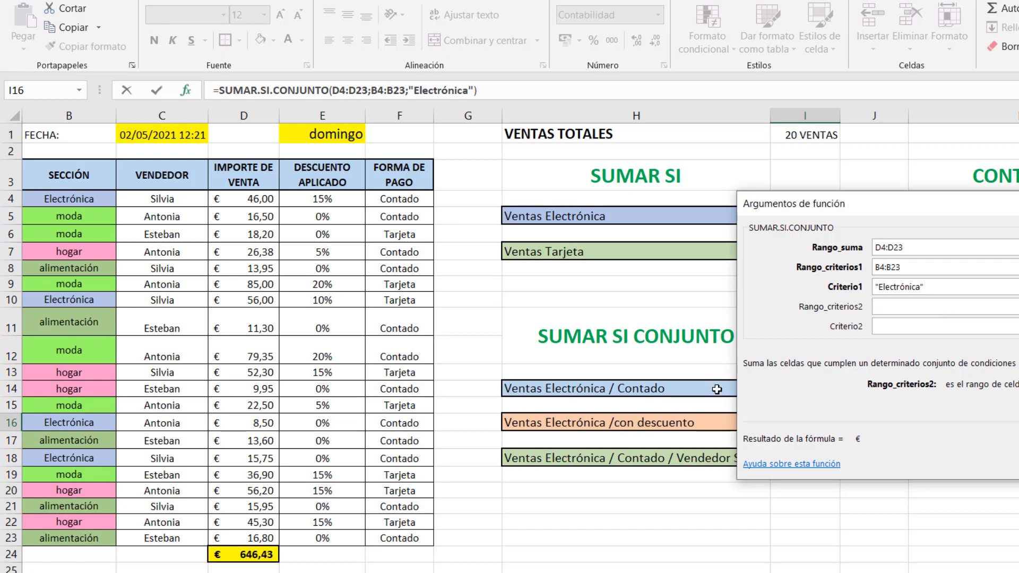
drag(328, 201, 317, 538)
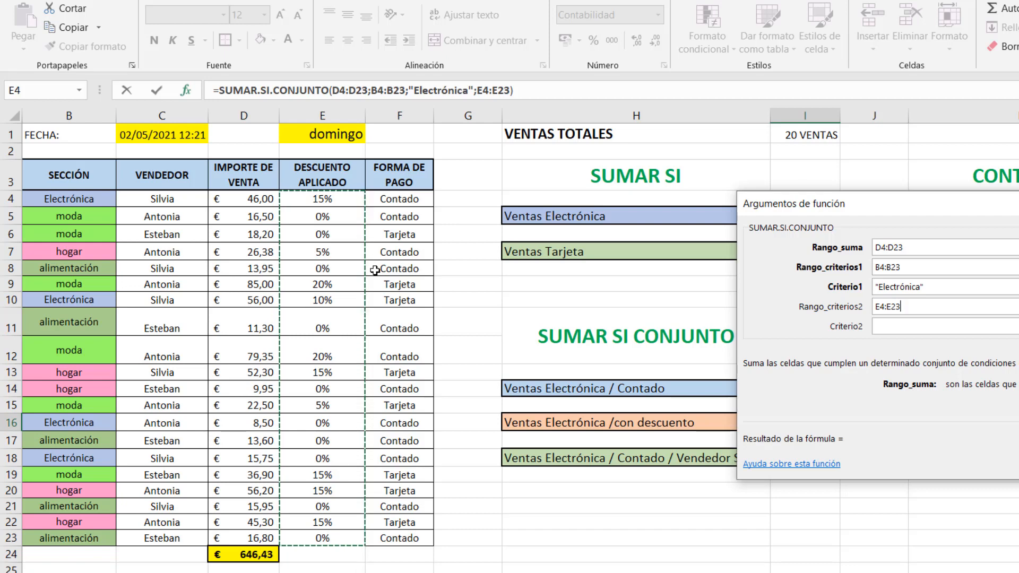
- Enter >0 as Criterio2 and accept the SUMAR.SI.CONJUNTO formula in I16
click(943, 328)
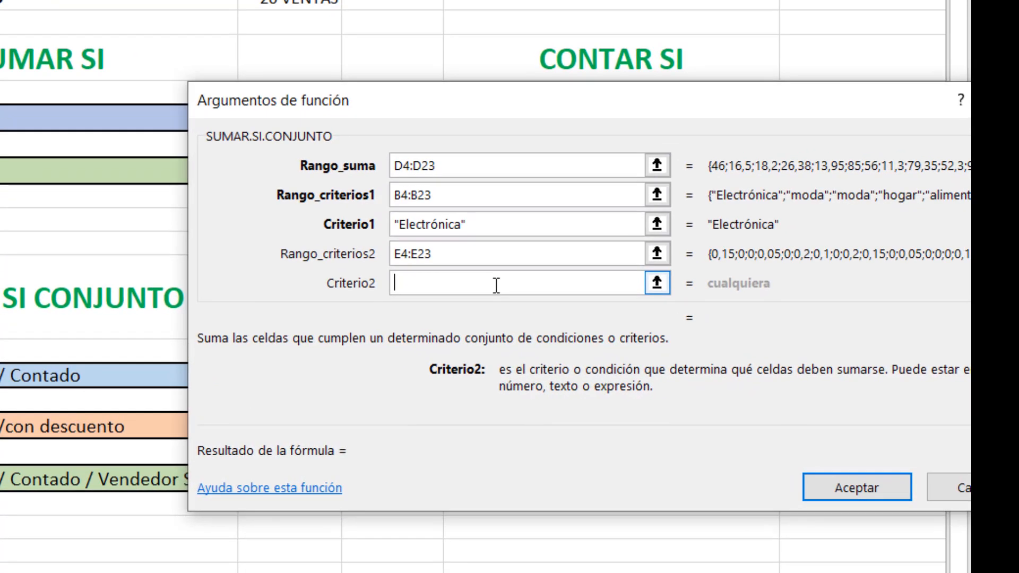
text(>0)
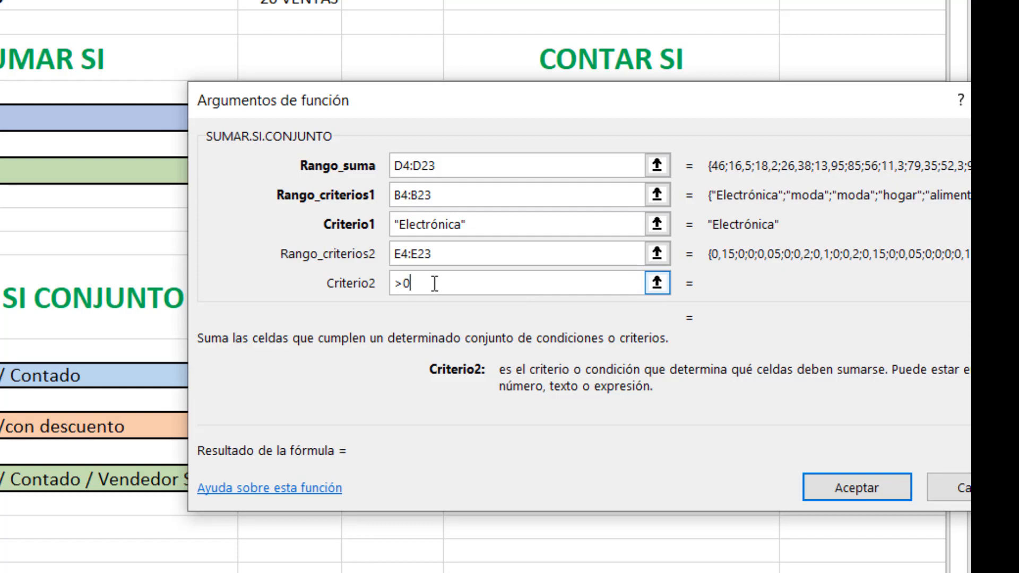
click(861, 487)
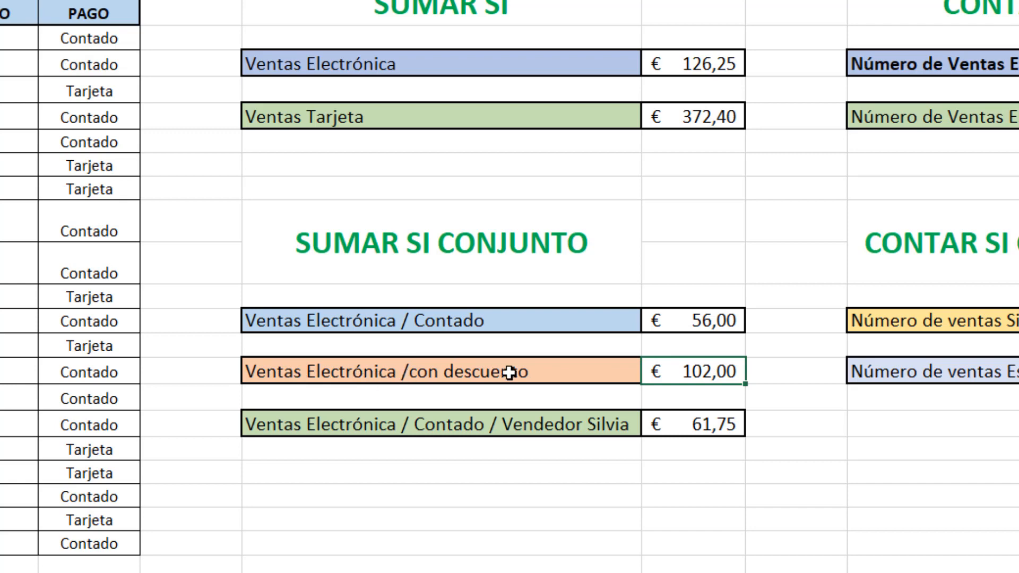
- Clear cell L14 in the CONTAR SI CONJUNTO block and start inserting a function there
click(719, 424)
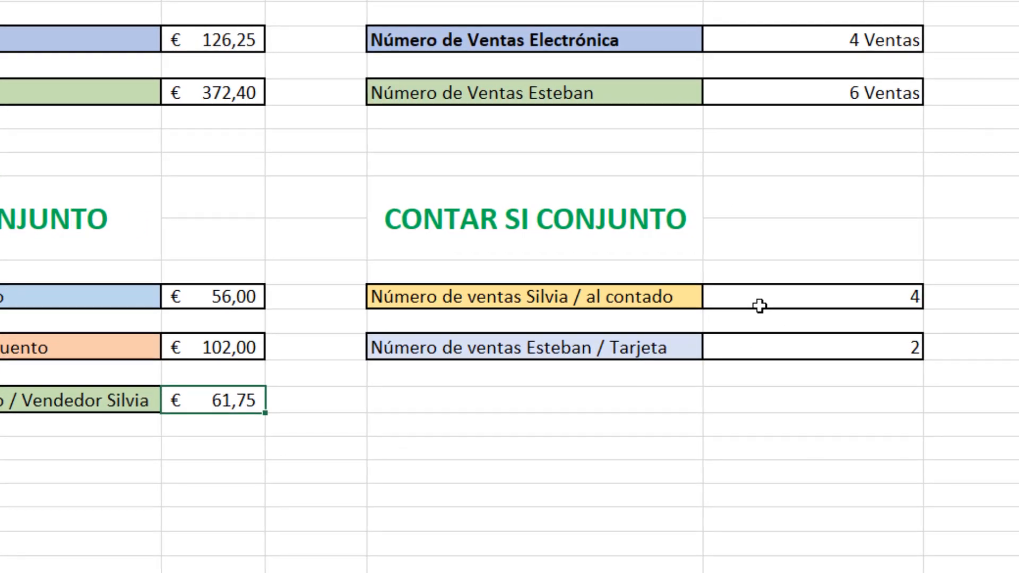
click(760, 305)
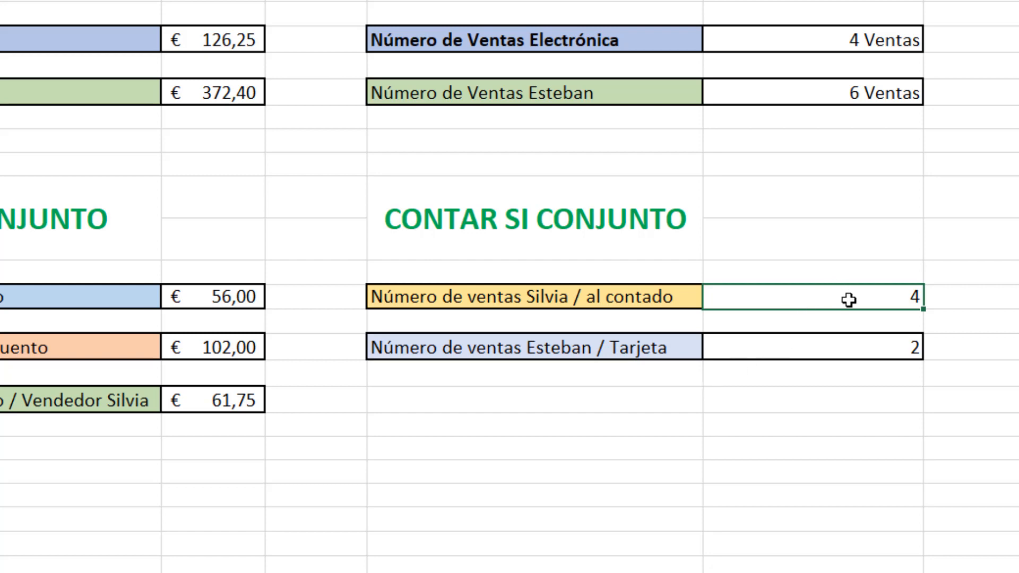
key(Delete)
click(80, 70)
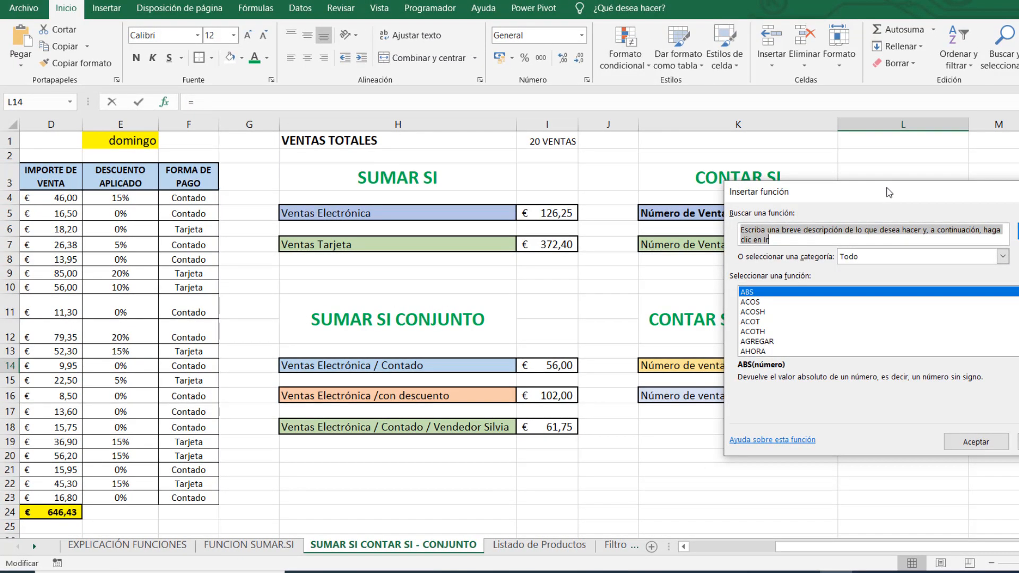
drag(886, 188, 351, 225)
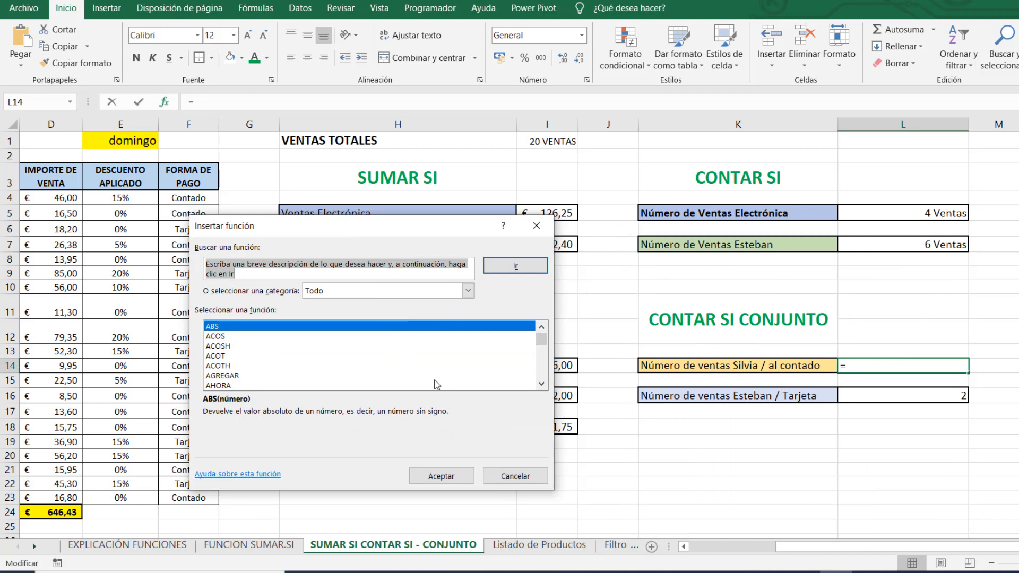
- Choose CONTAR.SI.CONJUNTO from the full function list for L14, opening its function arguments
click(312, 375)
scroll(313, 376, down, 1)
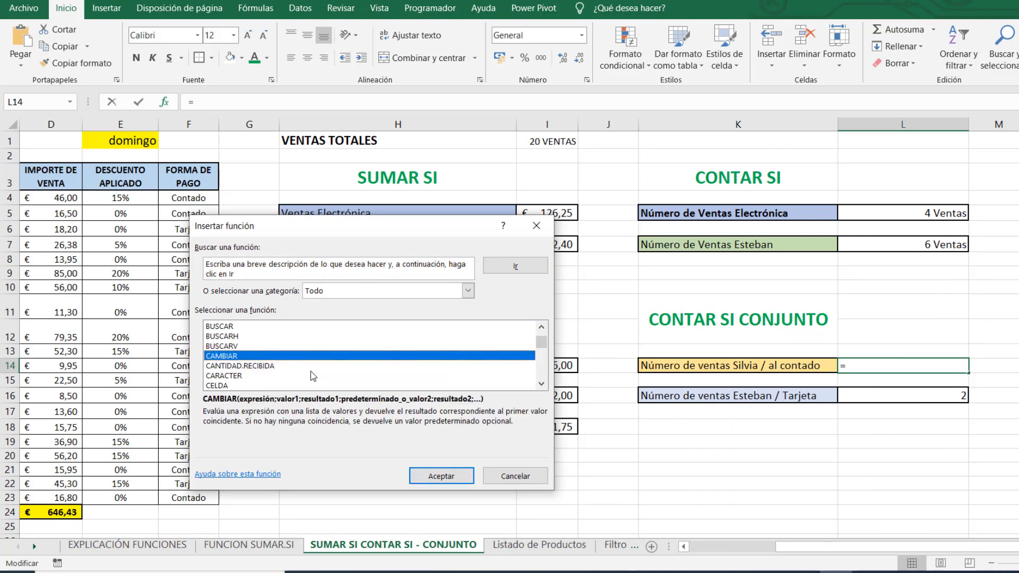
scroll(313, 376, down, 2)
scroll(313, 376, up, 1)
scroll(313, 375, down, 4)
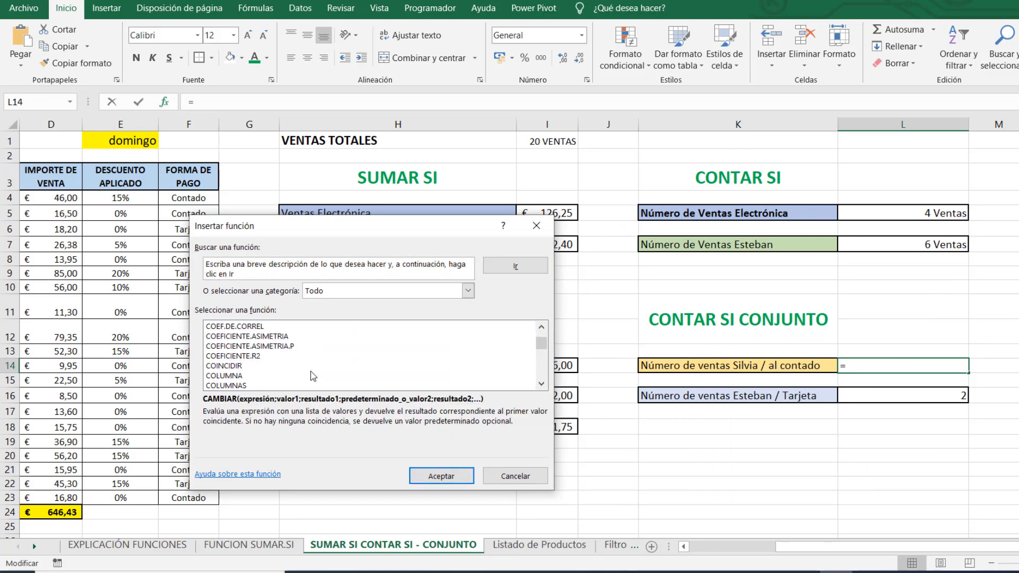
scroll(310, 371, down, 2)
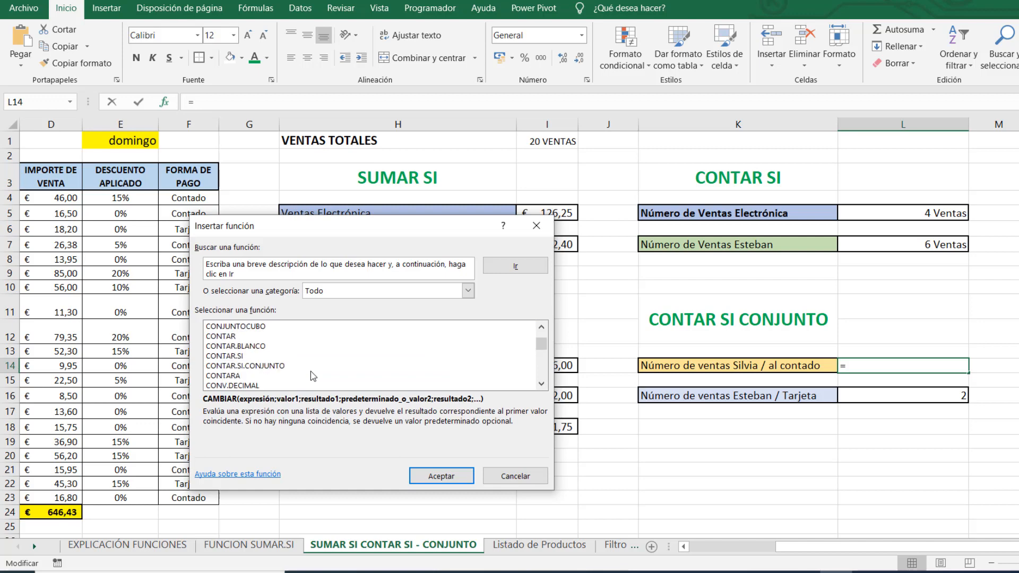
double_click(284, 368)
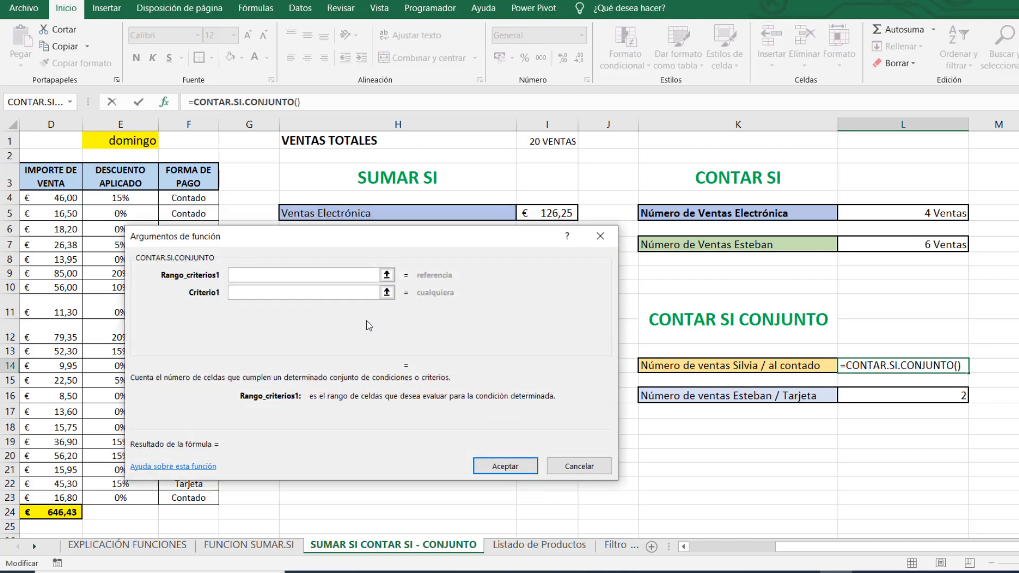
- Set the VENDEDOR cells C4:C23 as Rango_criterios1 and enter the vendor's name from the K14 label as Criterio1
mouse_move(413, 247)
mouse_down()
mouse_move(425, 272)
mouse_move(418, 247)
mouse_up()
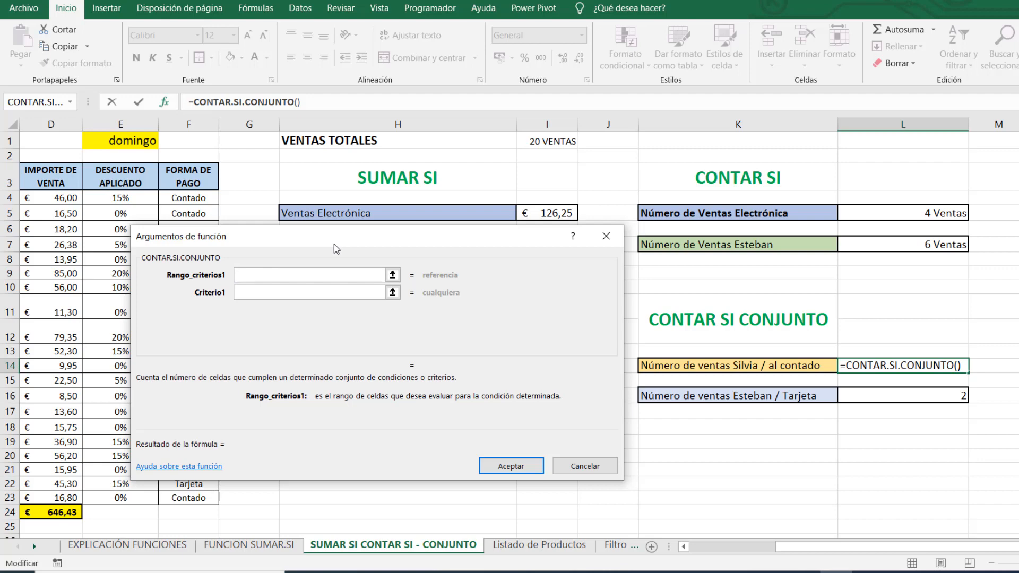
drag(340, 244, 947, 75)
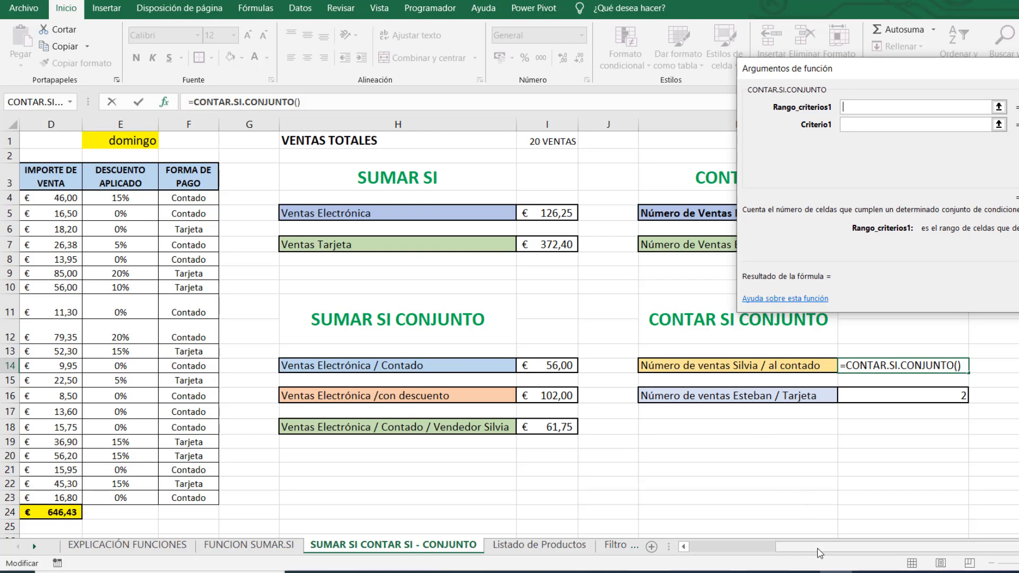
drag(814, 547, 728, 555)
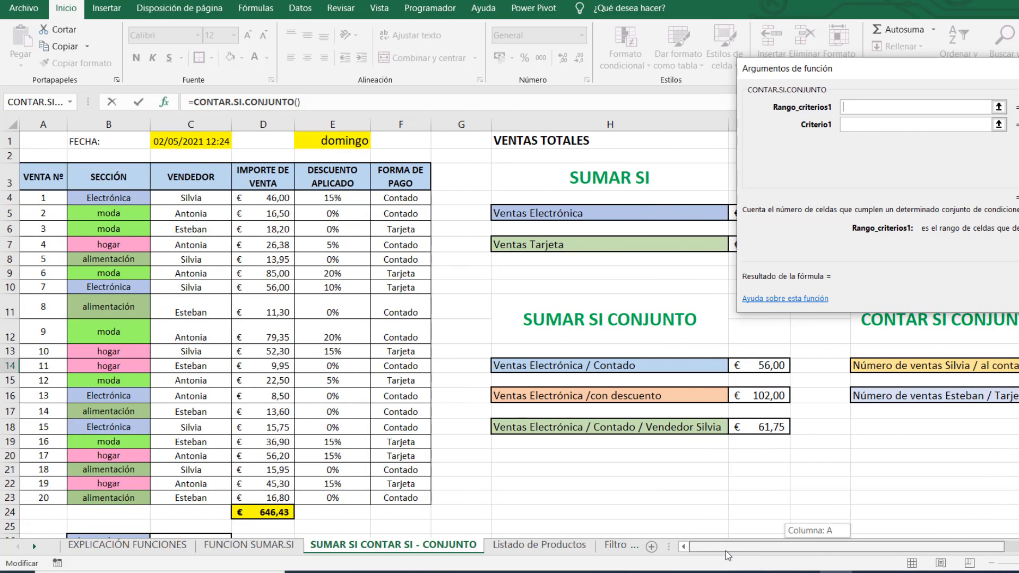
click(204, 200)
drag(201, 200, 218, 497)
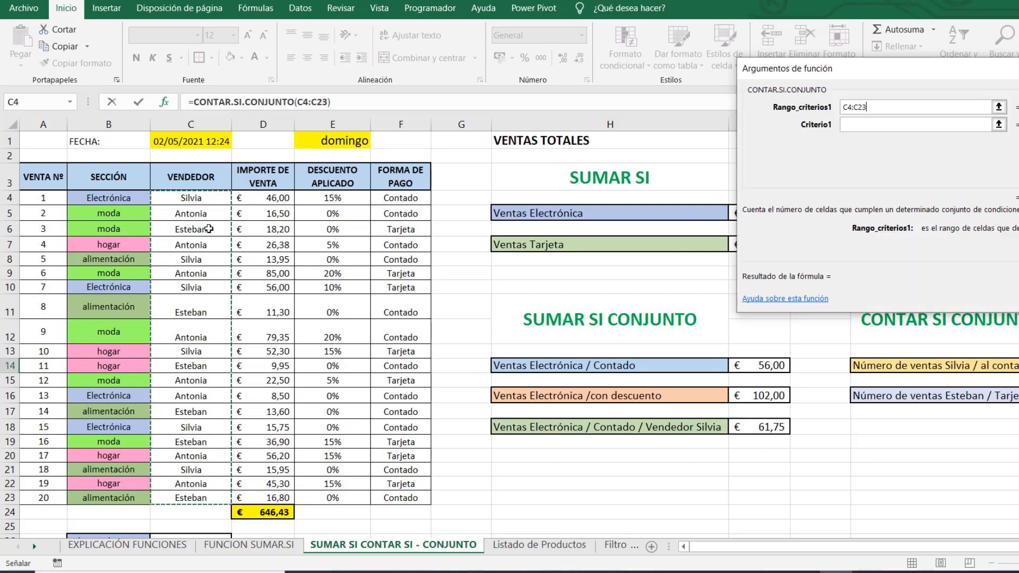
click(933, 123)
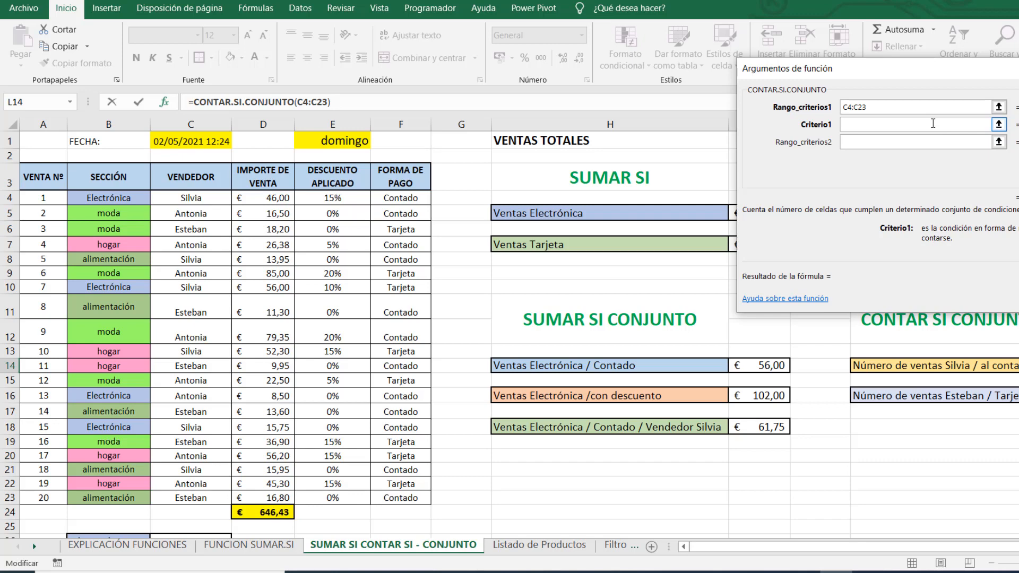
text(Silvia)
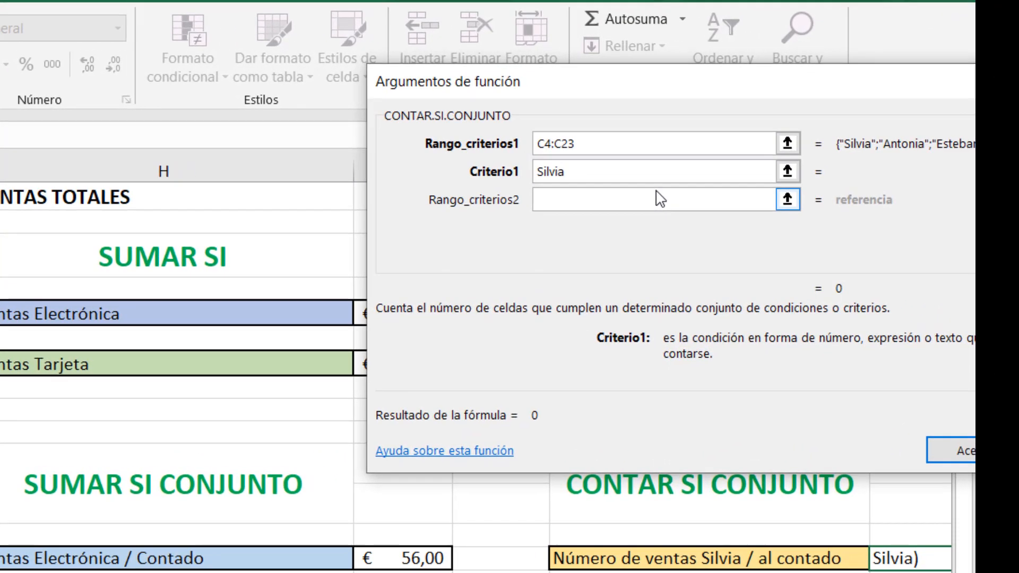
- Set the FORMA DE PAGO cells F4:F23 as Rango_criterios2, enter Tarjeta as Criterio2 and accept the formula
click(915, 138)
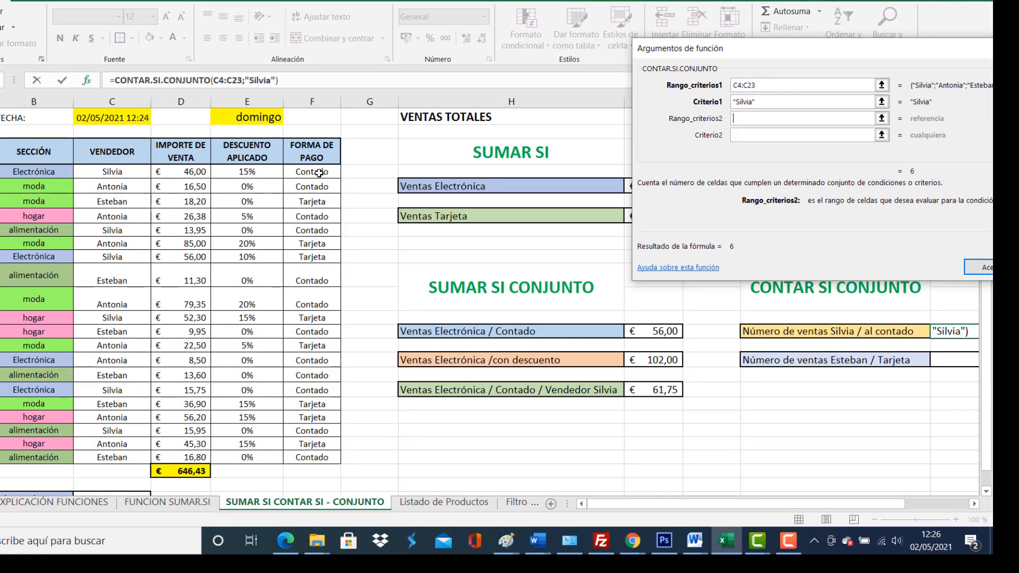
drag(319, 173, 313, 458)
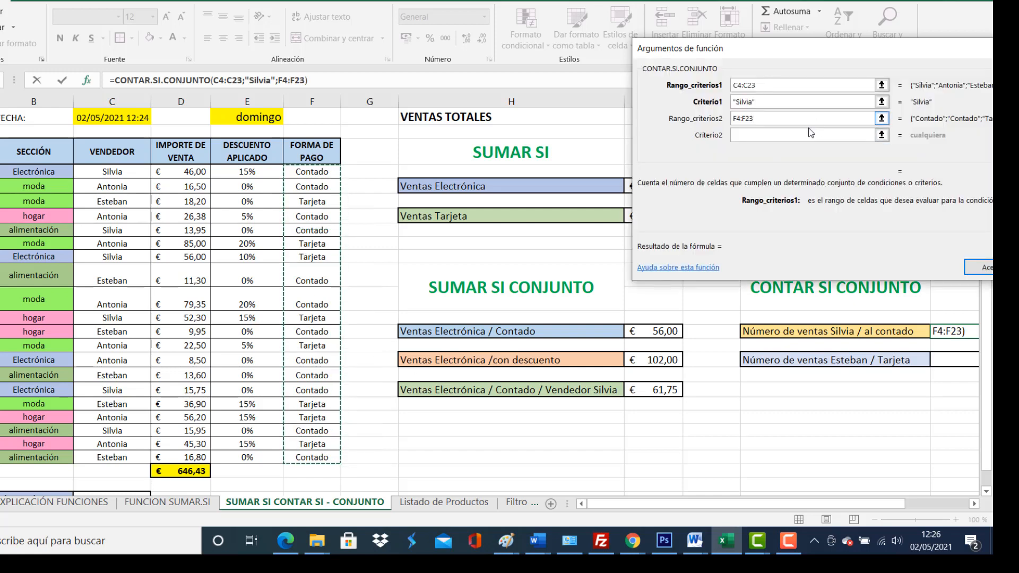
click(763, 136)
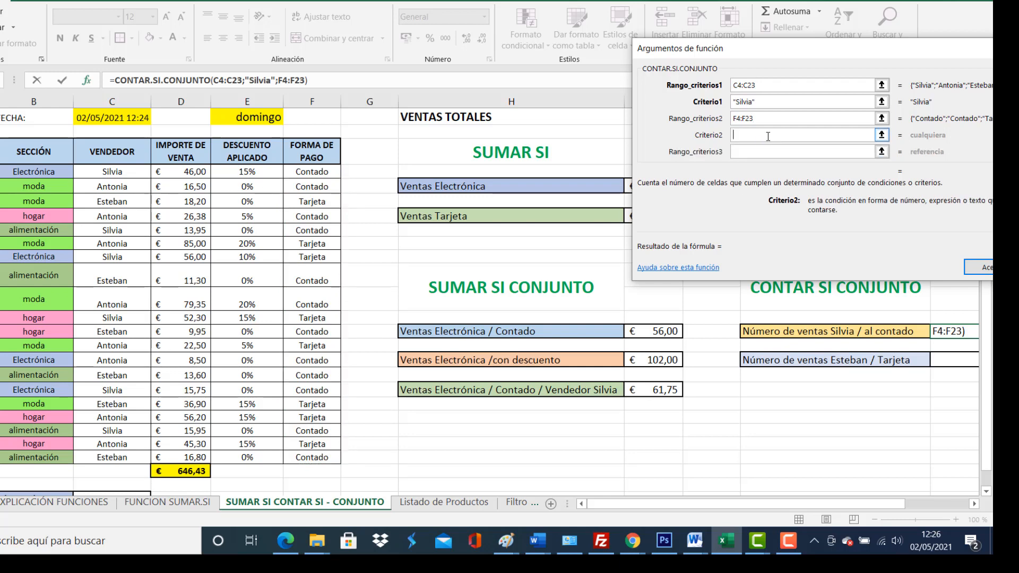
text(")
key(BackSpace)
text(T)
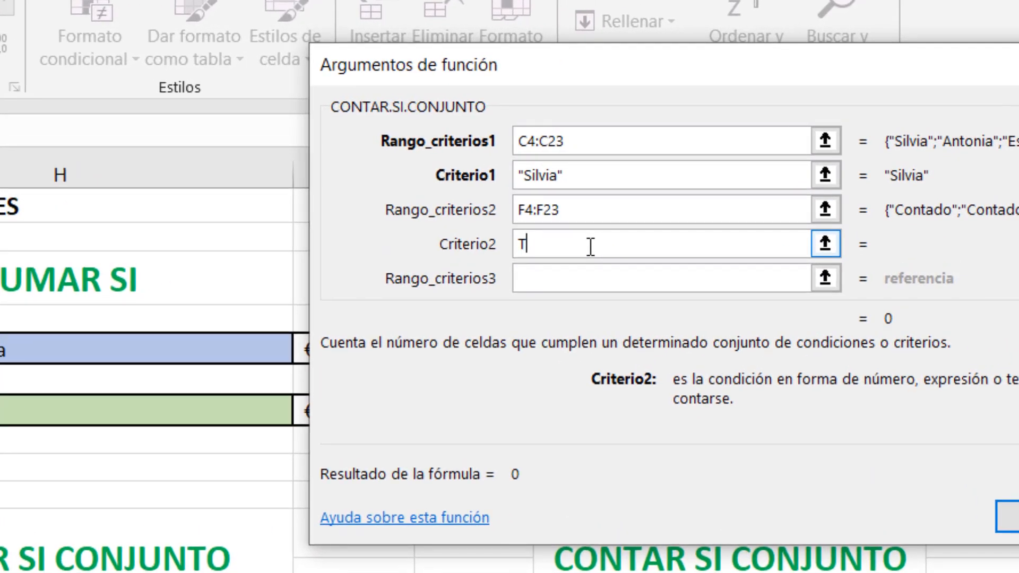
text(arjeta)
click(524, 277)
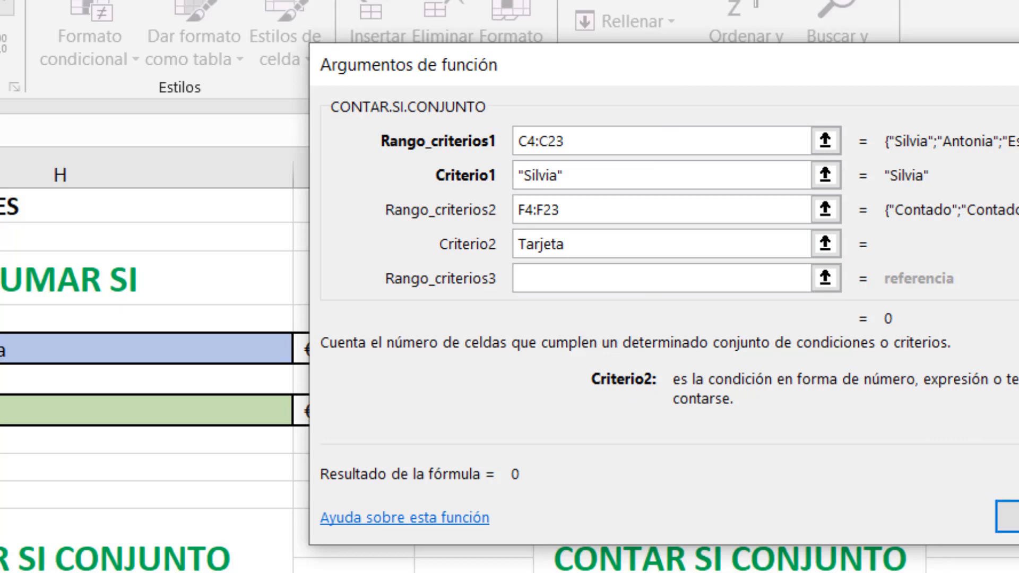
click(1008, 516)
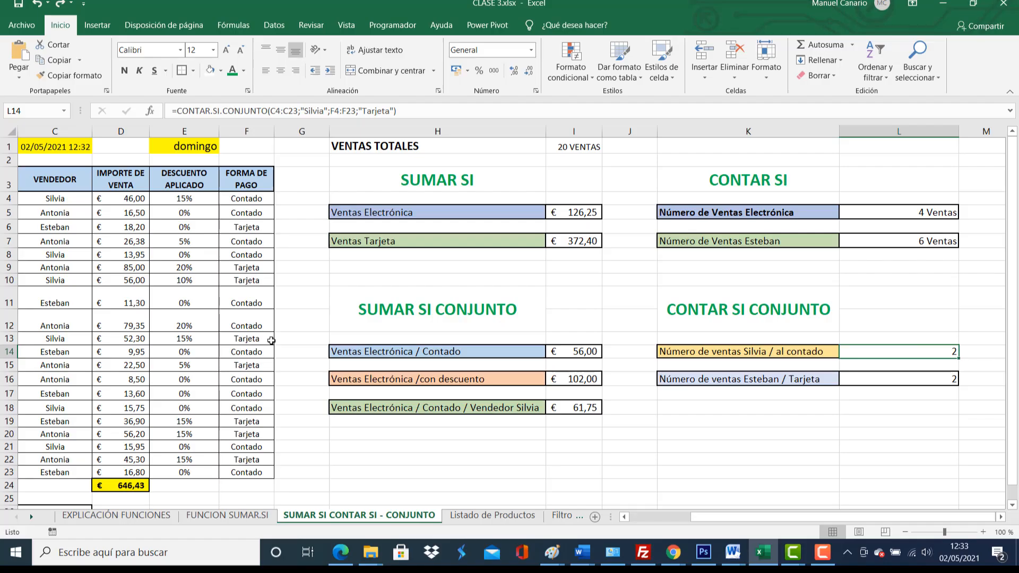
- Edit the CONTAR.SI.CONJUNTO formula in L14 so its second criterion is "Contado"
click(271, 340)
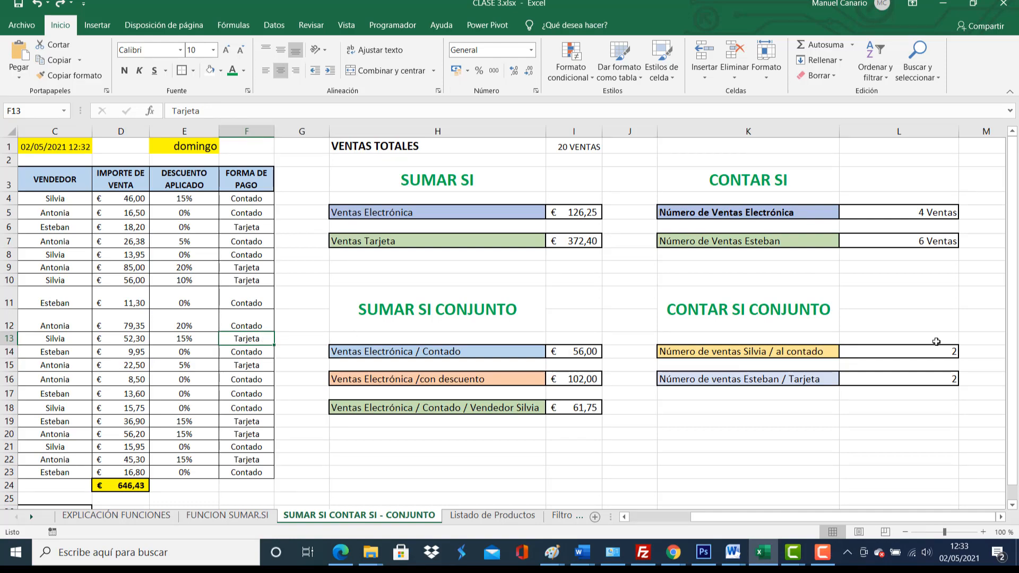
click(937, 351)
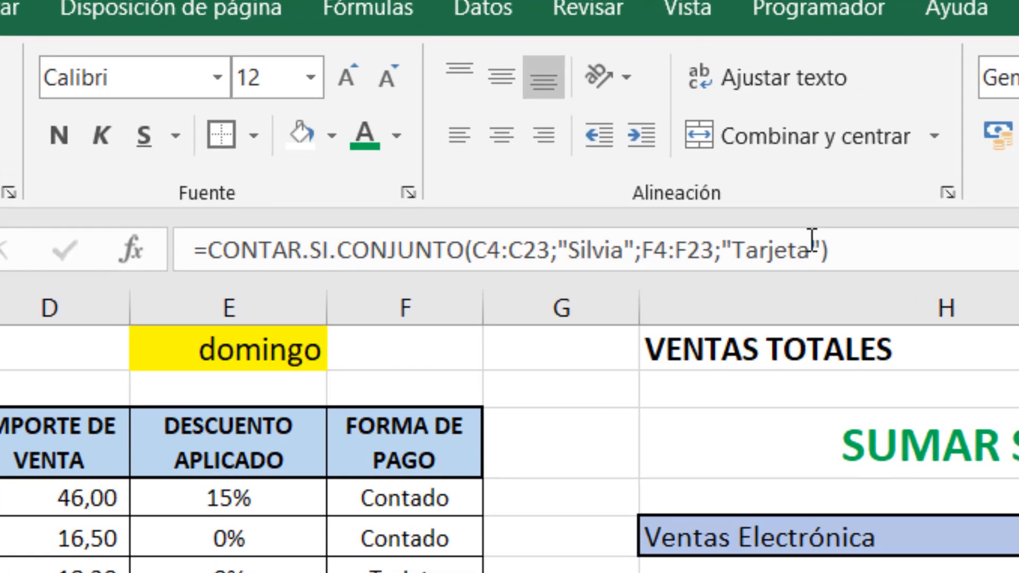
click(390, 110)
key(BackSpace)
key(BackSpace)
key(BackSpace)
key(BackSpace)
key(BackSpace)
key(BackSpace)
key(BackSpace)
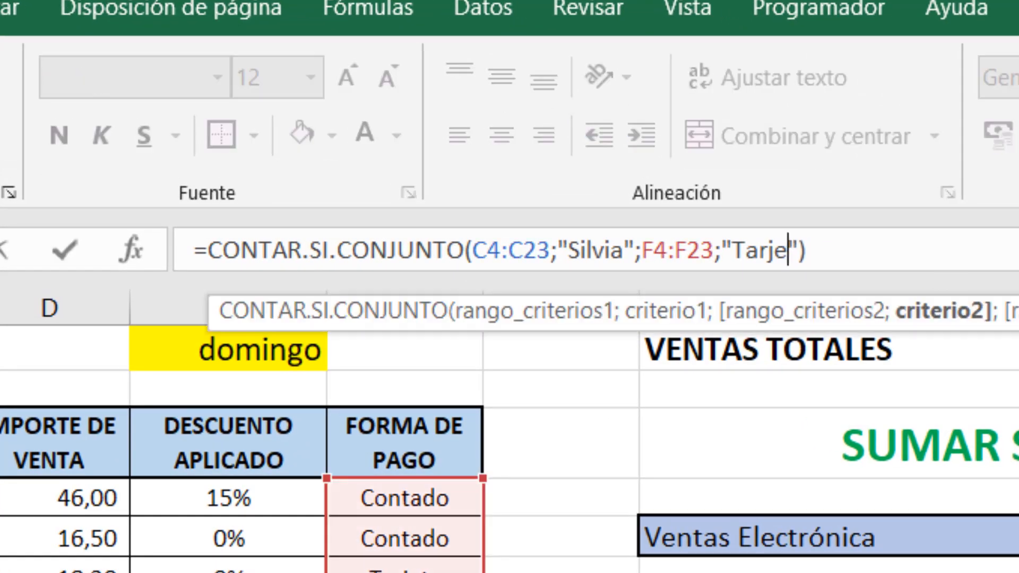
text(D)
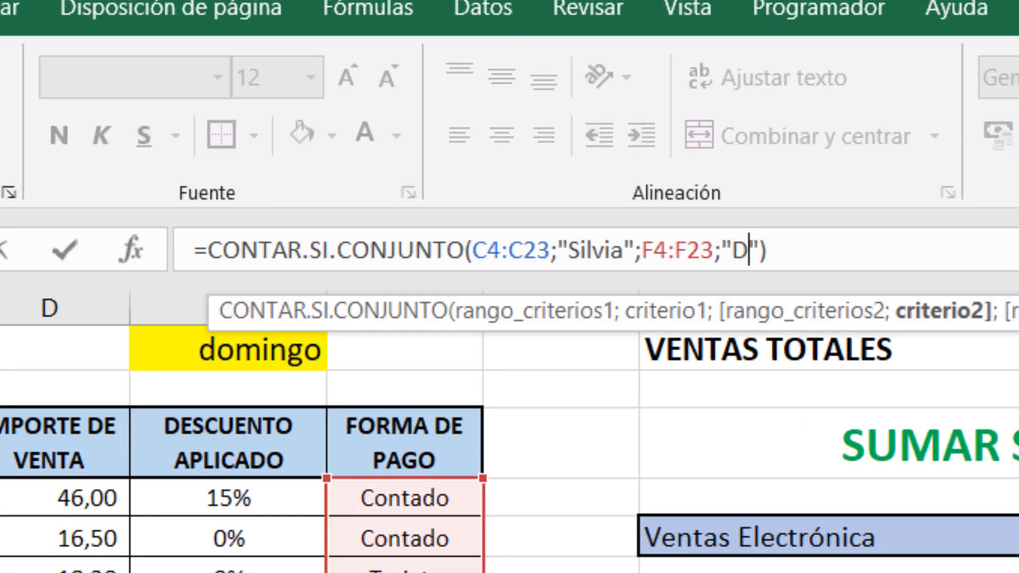
key(BackSpace)
text(Contado)
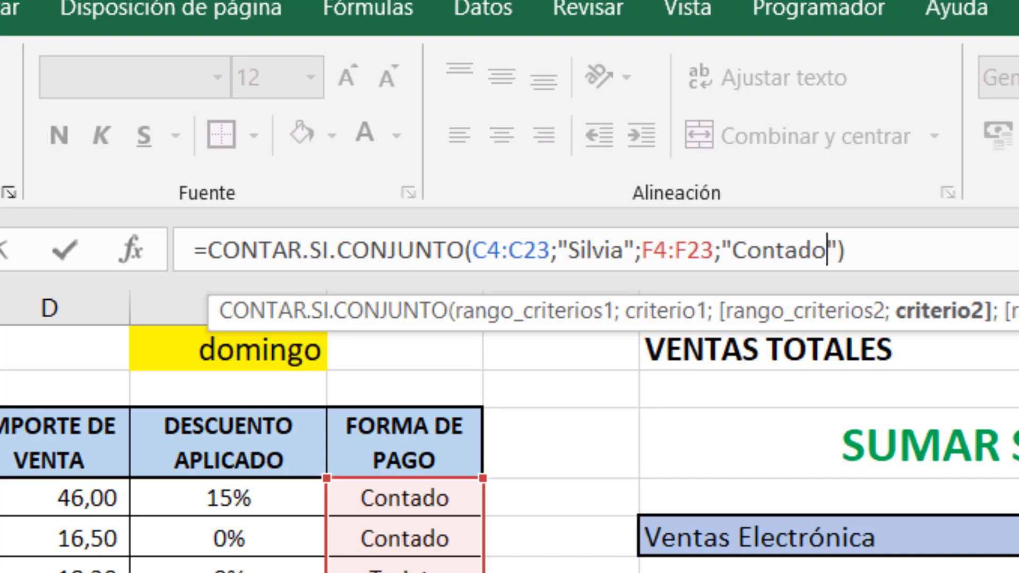
key(Return)
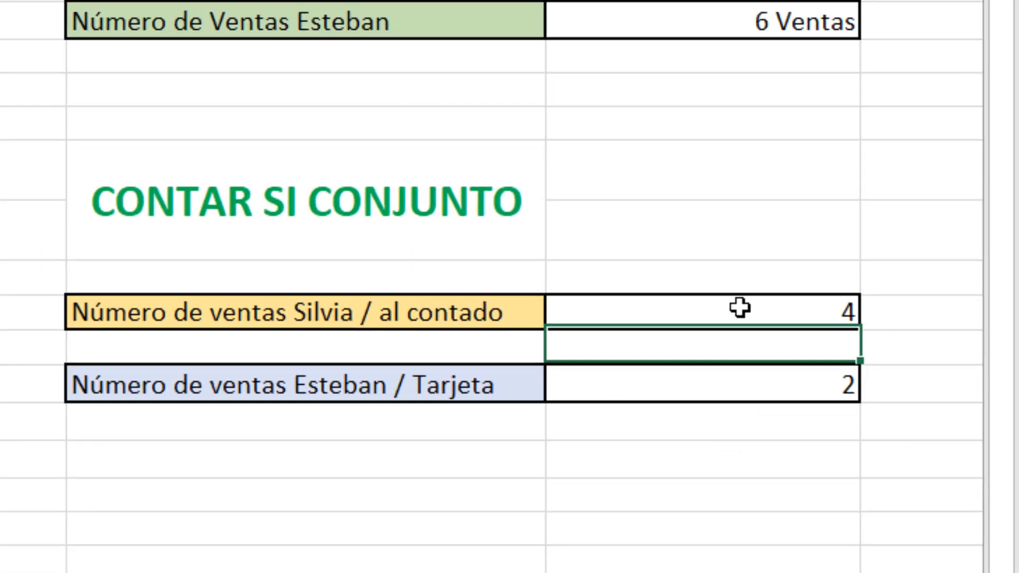
- Check the L14 count by selecting the same vendor's sales rows 4, 8, 10, 13, 18 and 21, then clear the selection
click(739, 307)
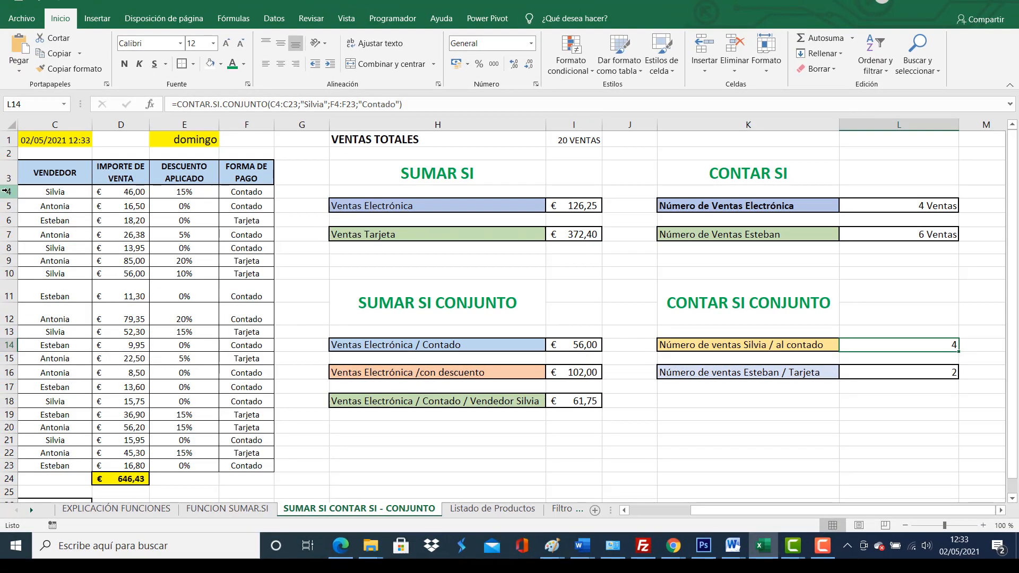
click(9, 192)
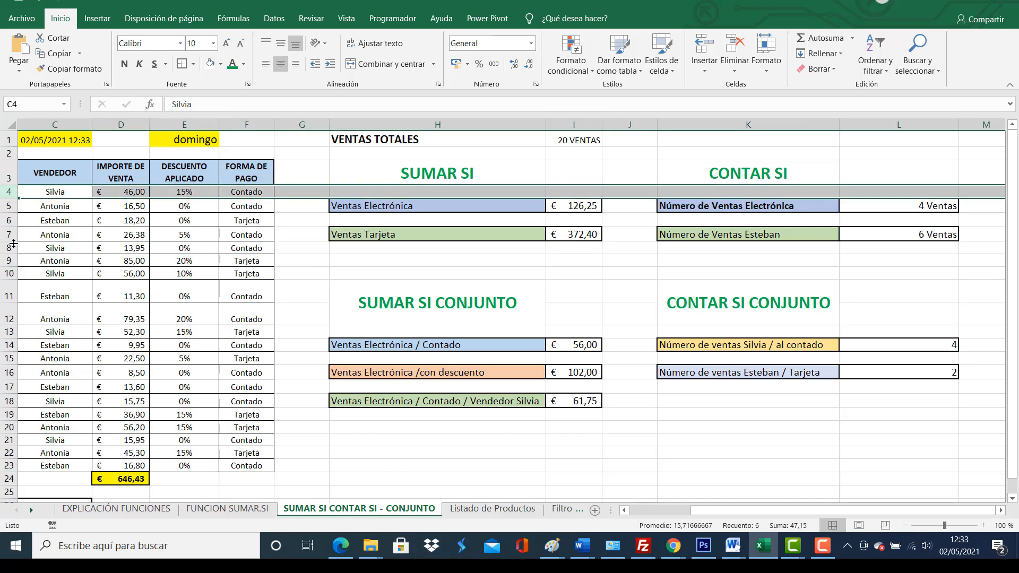
ctrl+click(10, 247)
ctrl+click(10, 274)
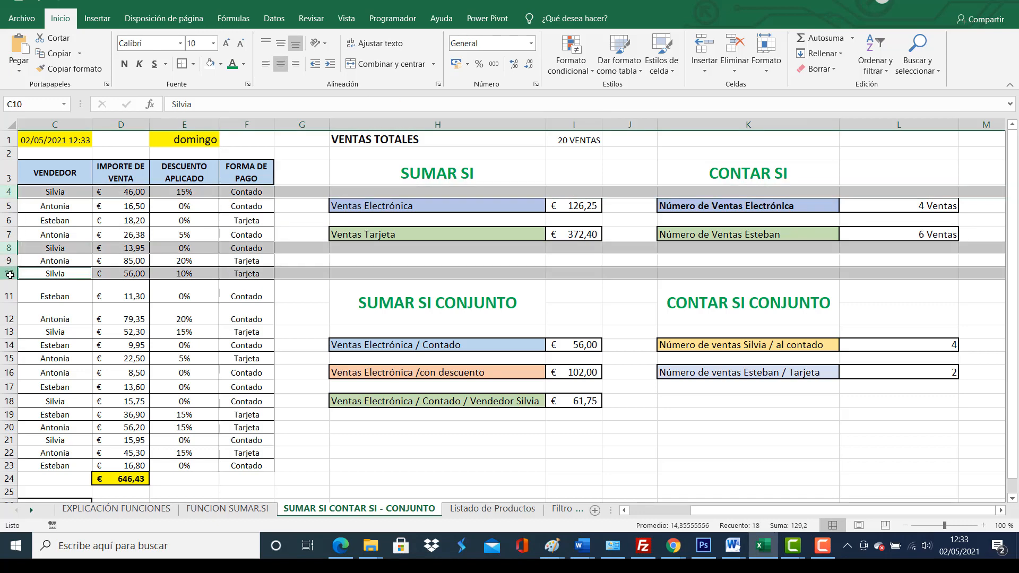
ctrl+click(9, 331)
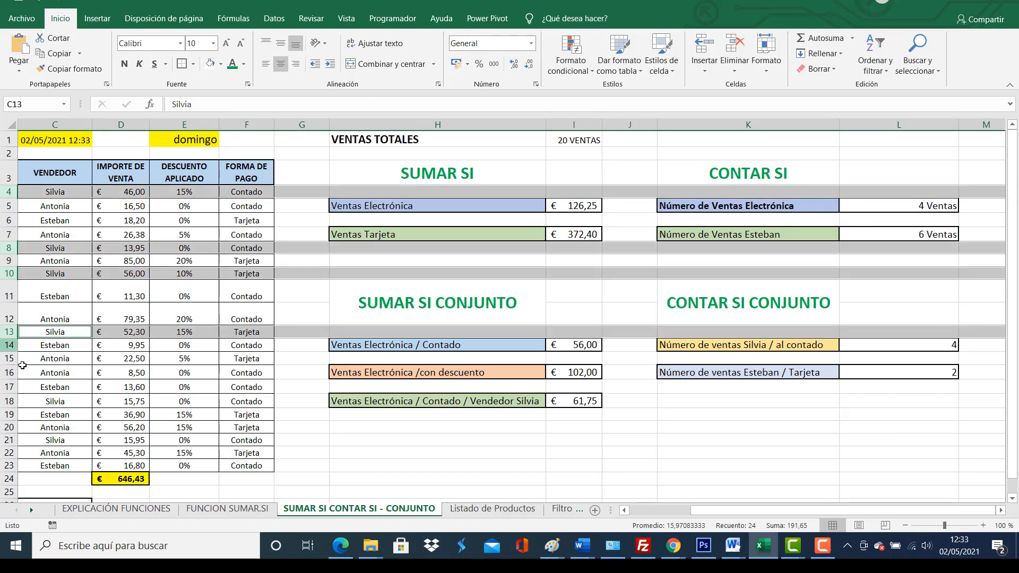
ctrl+click(9, 401)
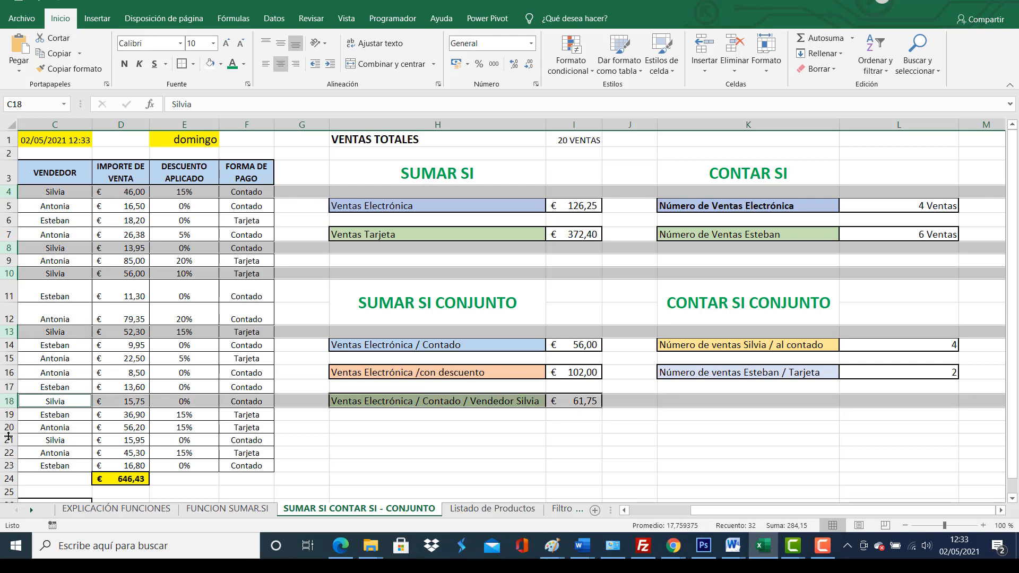
ctrl+click(8, 438)
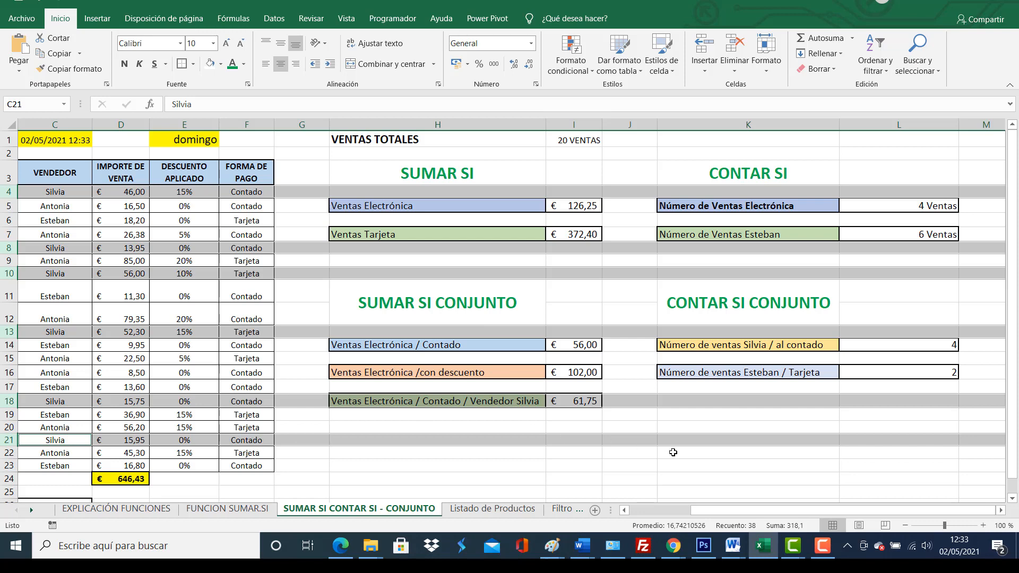
click(673, 451)
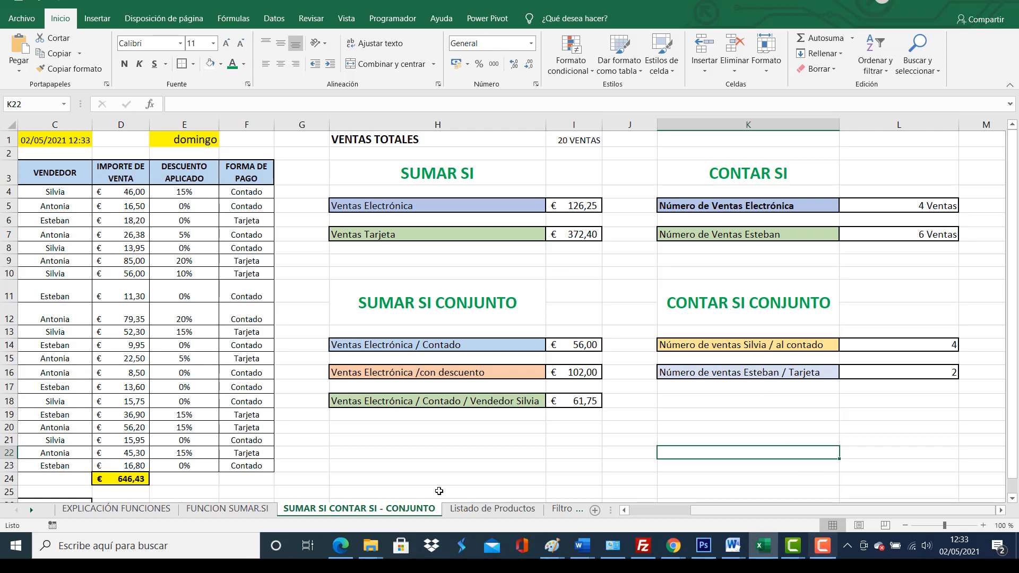
- Review each argument explanation for SUMAR.SI.CONJUNTO on the FUNCION SUMAR.SI sheet, from the sum range to criterion 2
click(227, 508)
scroll(441, 285, down, 4)
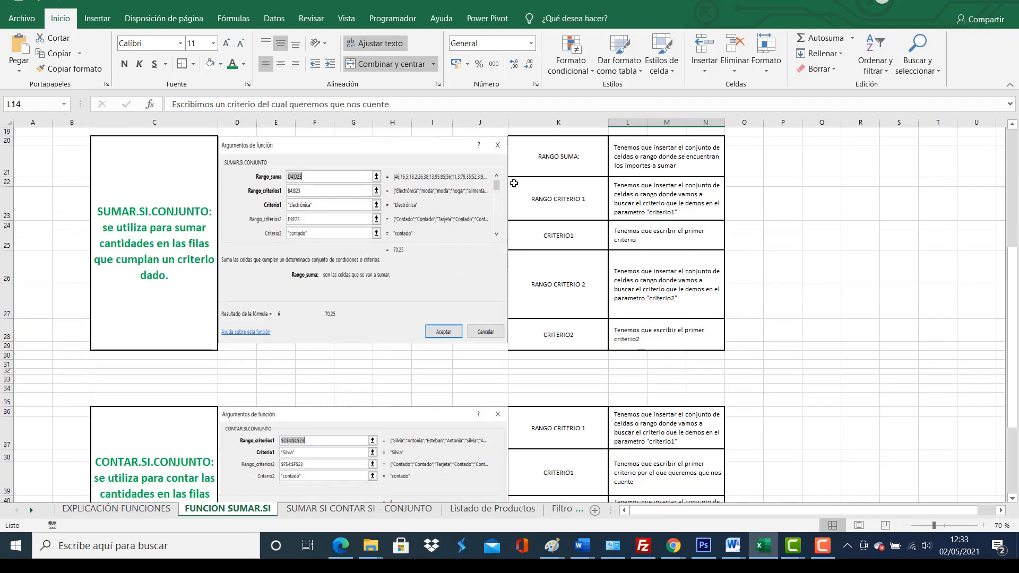
click(661, 160)
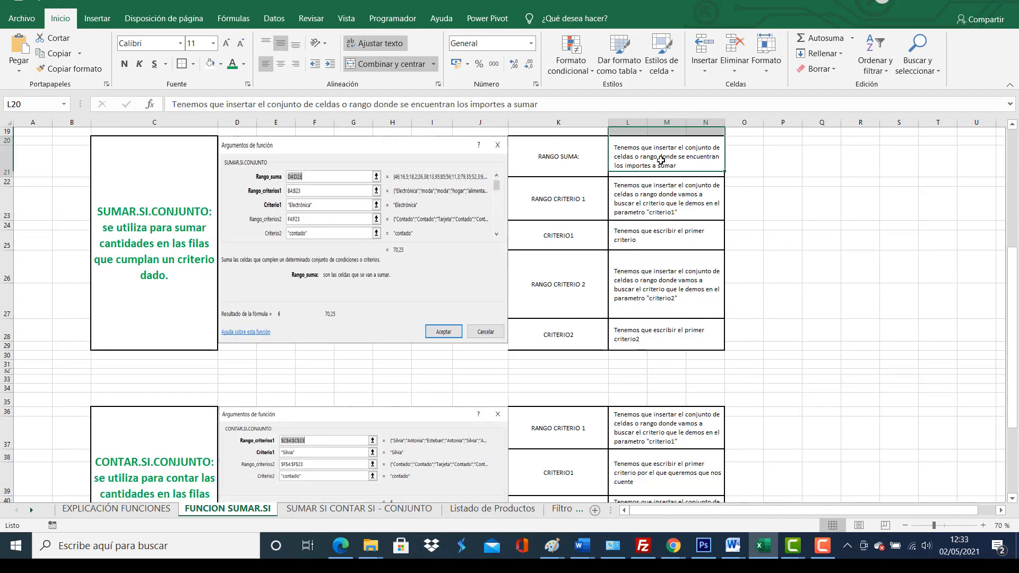
click(655, 197)
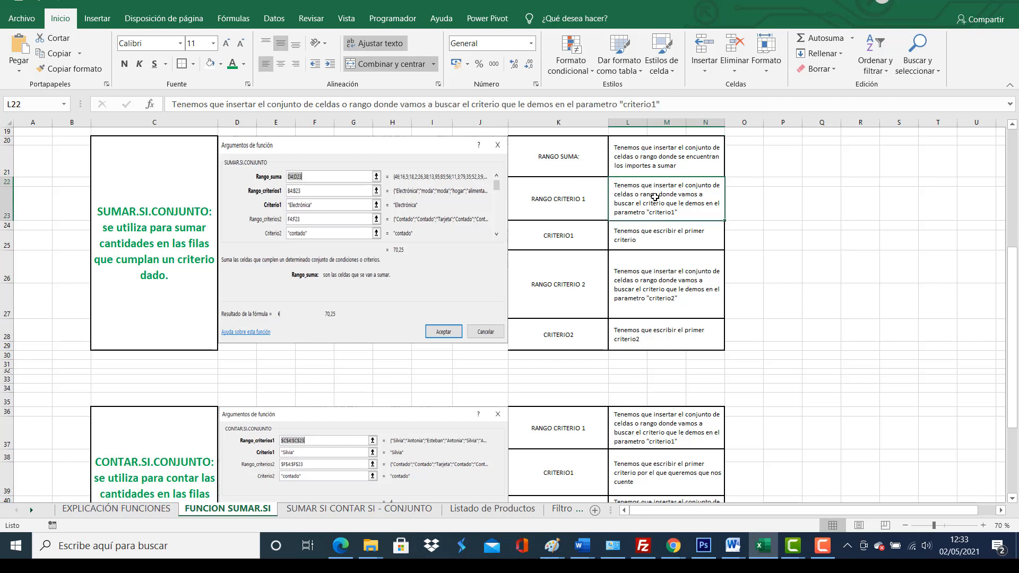
click(644, 242)
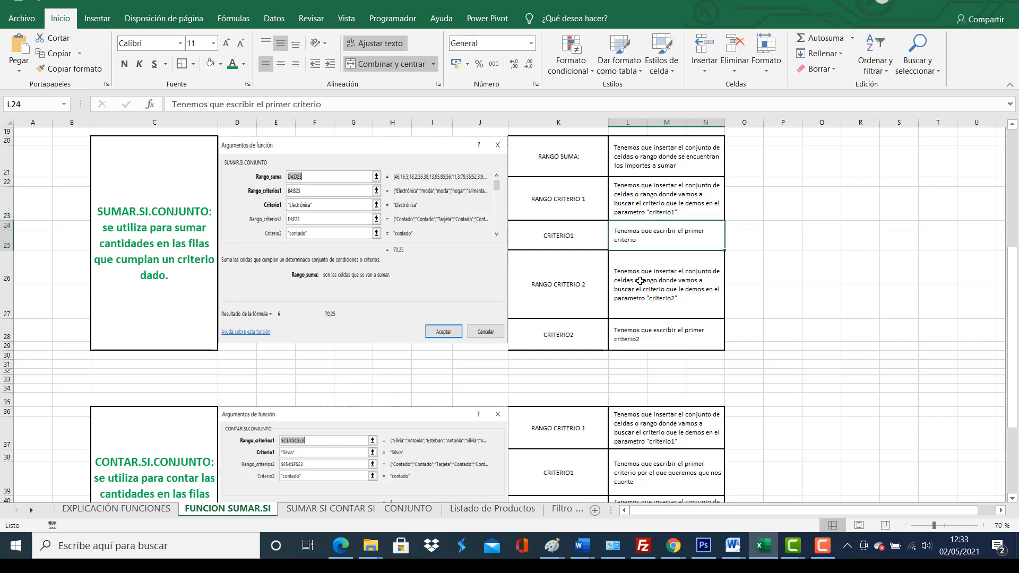
click(640, 280)
click(640, 334)
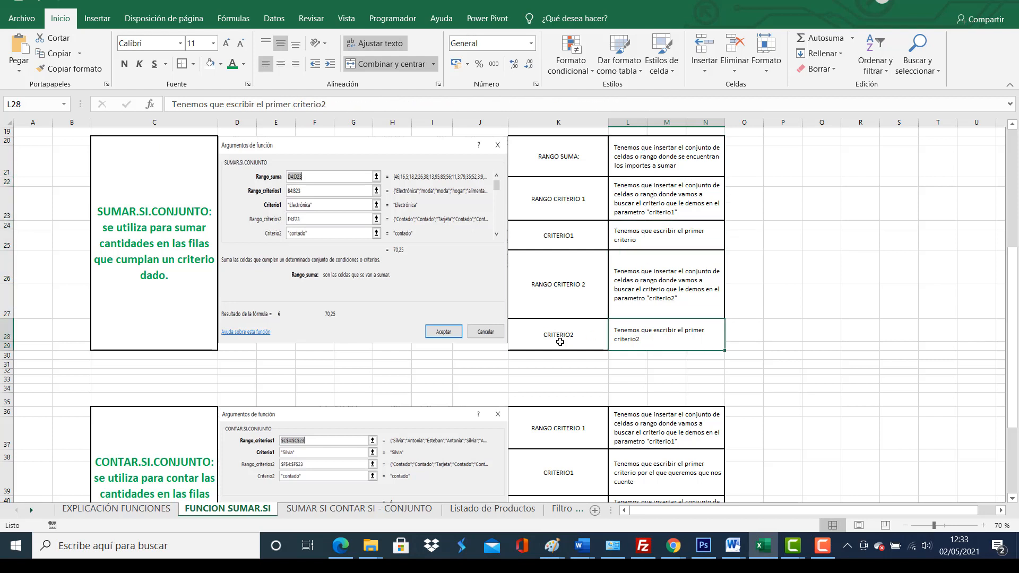
- Review the range and criterion explanations for CONTAR.SI.CONJUNTO on the same sheet
scroll(505, 354, down, 3)
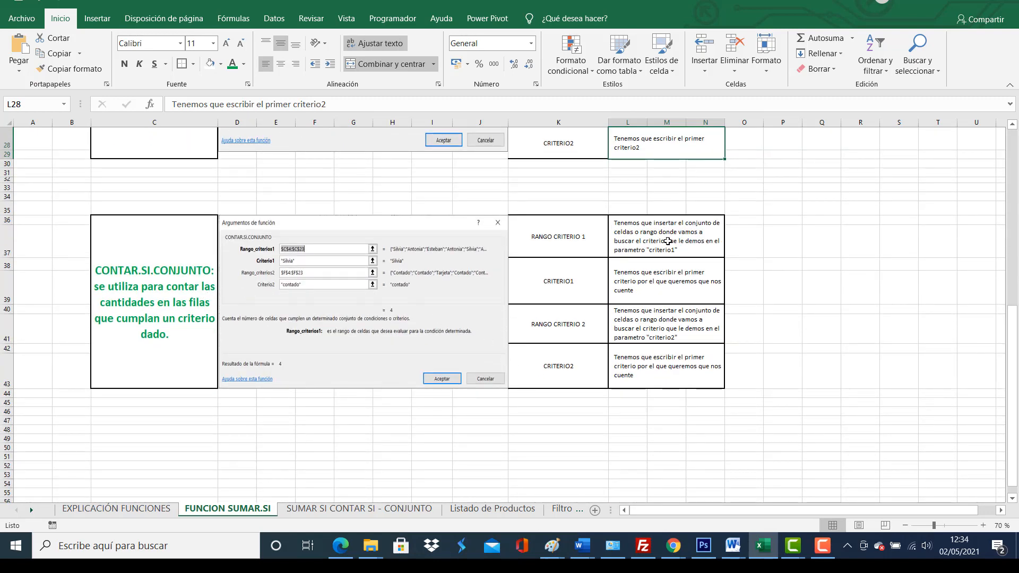
click(667, 242)
click(666, 284)
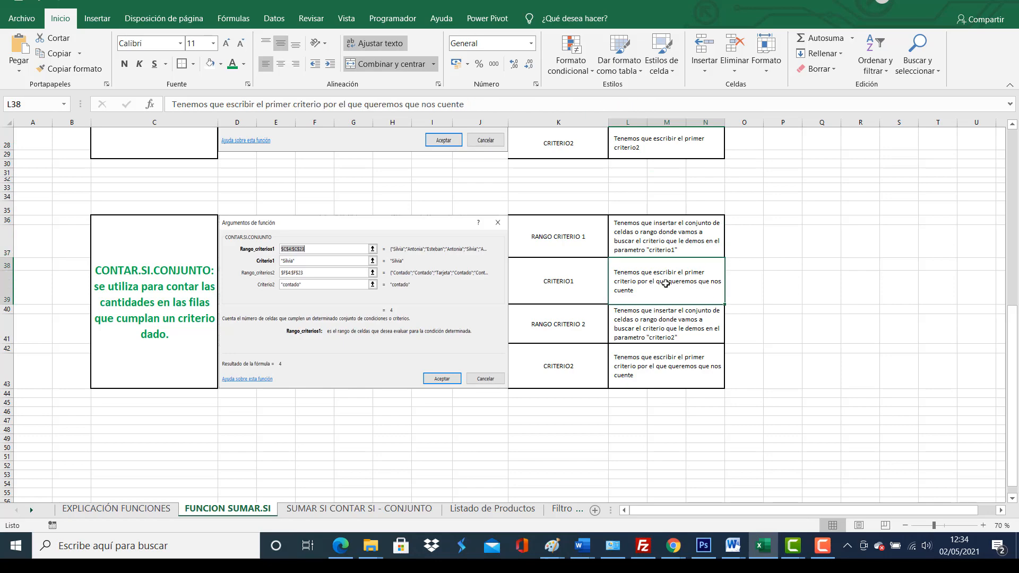
click(653, 323)
click(661, 367)
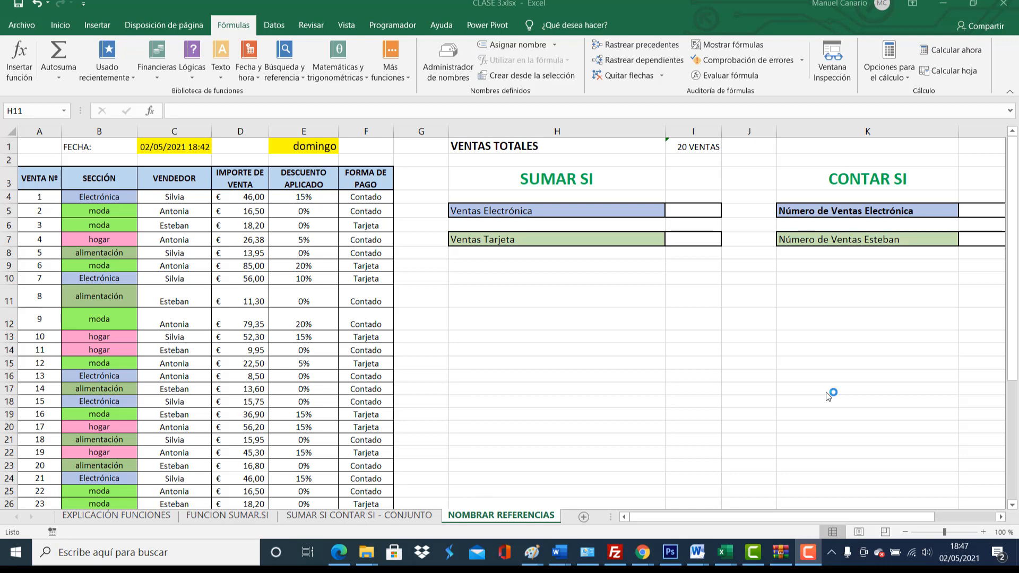
- Assign the name SECCIONES to the section cells B4:B43 on the NOMBRAR REFERENCIAS sheet
click(116, 195)
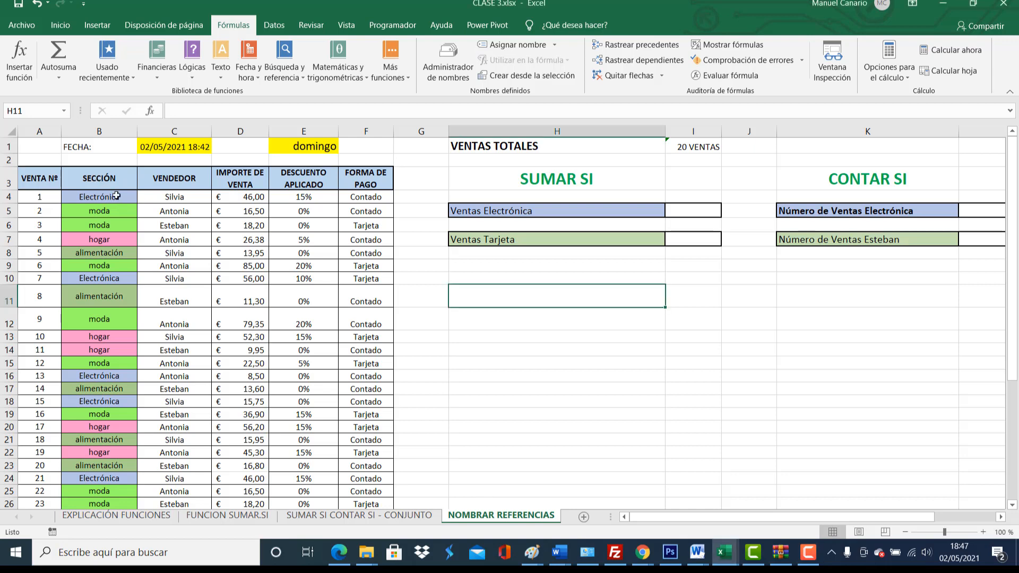
drag(116, 196, 120, 451)
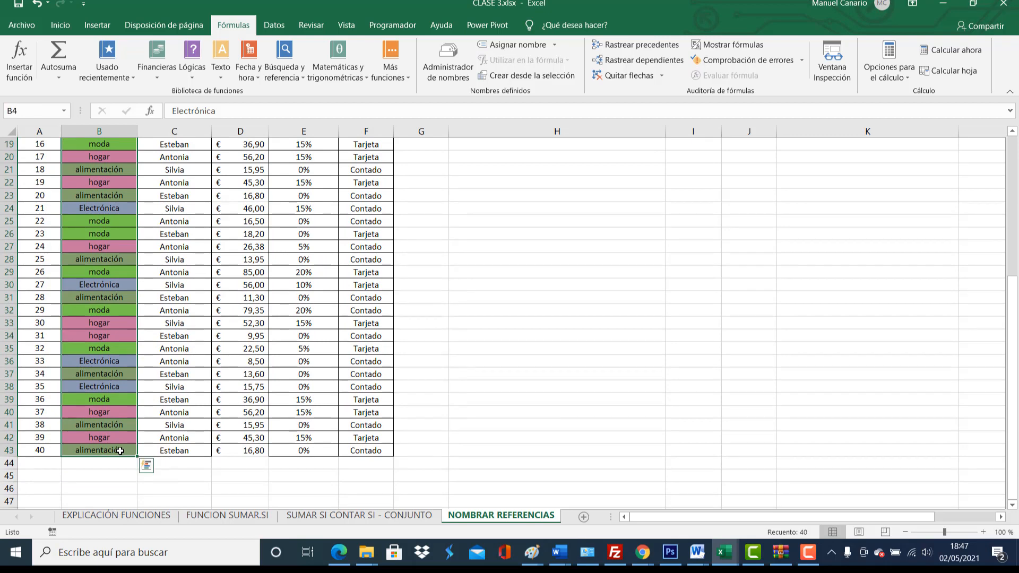
scroll(128, 334, up, 6)
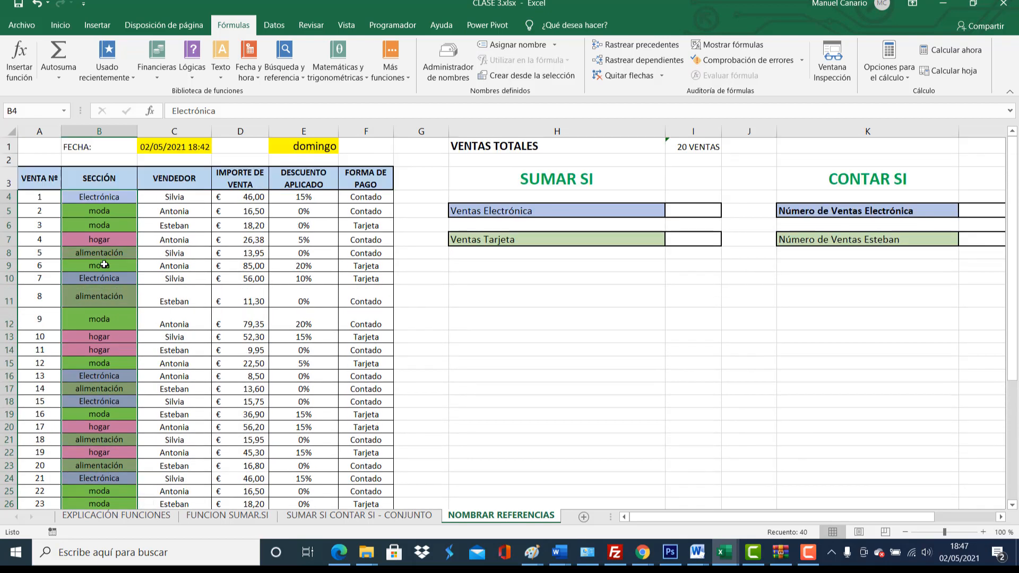
click(28, 111)
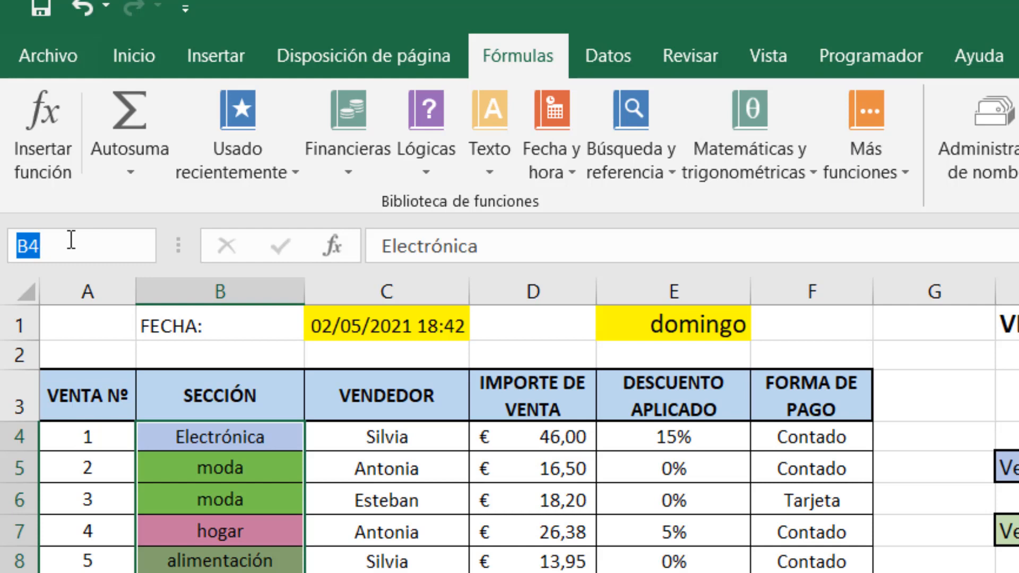
text(SECCIONES)
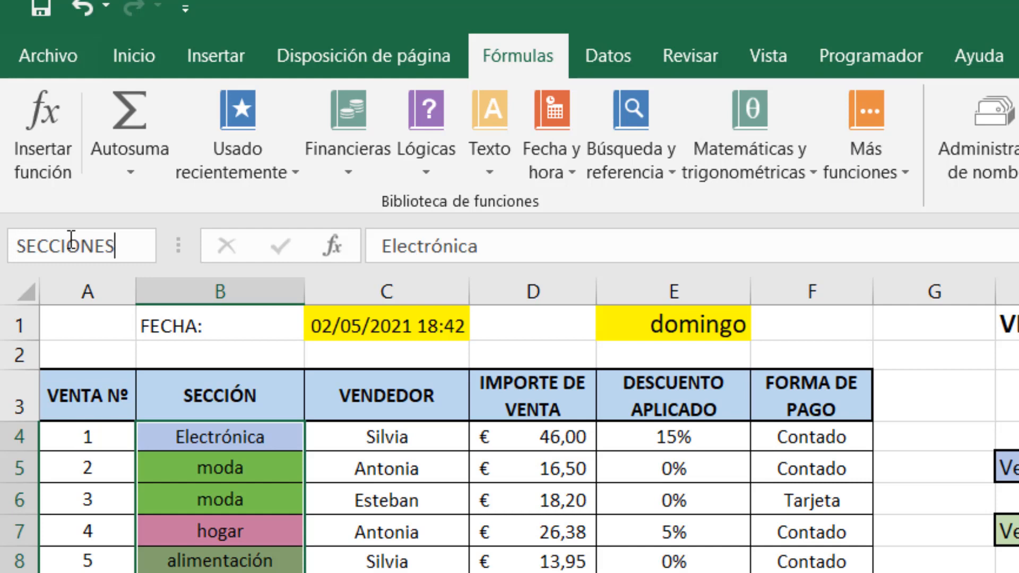
key(Return)
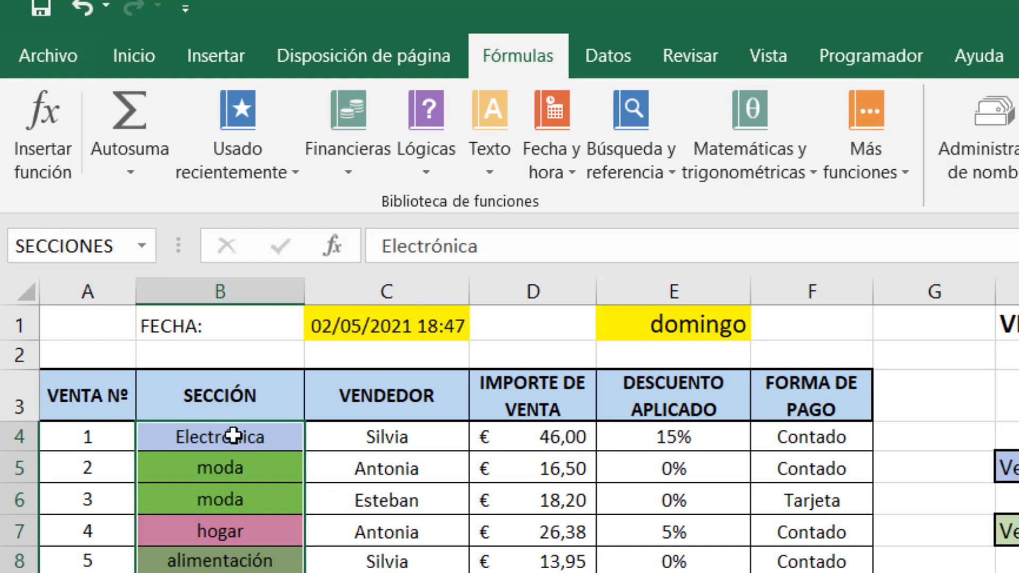
drag(233, 433, 233, 572)
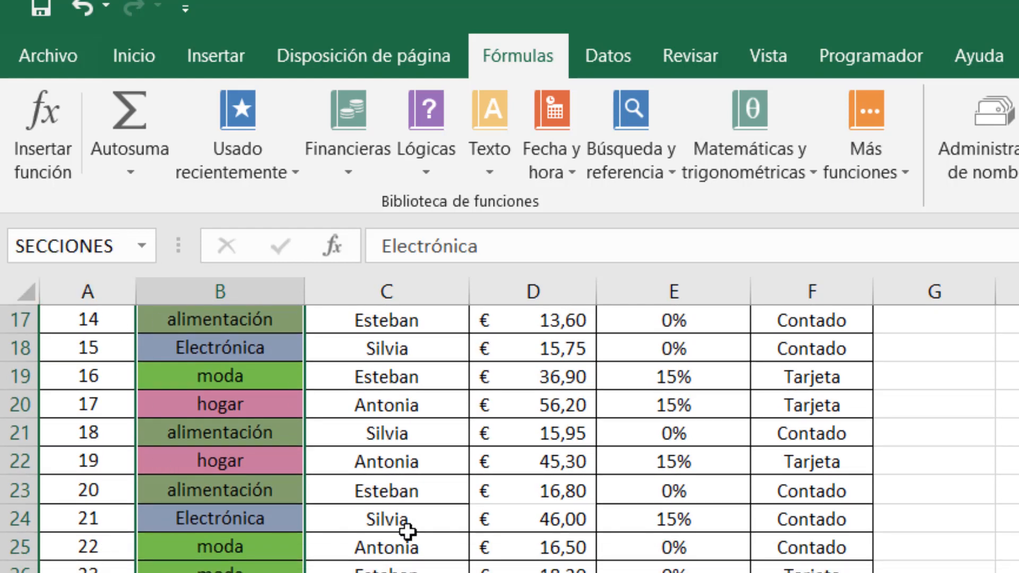
scroll(401, 541, up, 5)
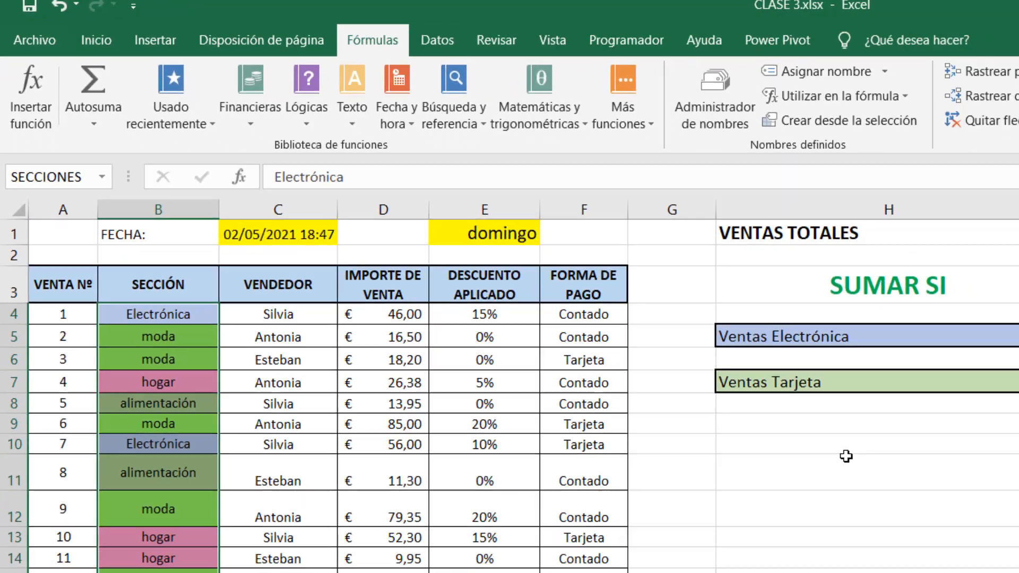
- Start a SUMAR.SI formula in I5 for Ventas Electrónica, with SECCIONES as the range and "Electrónica" as the criterion
click(647, 349)
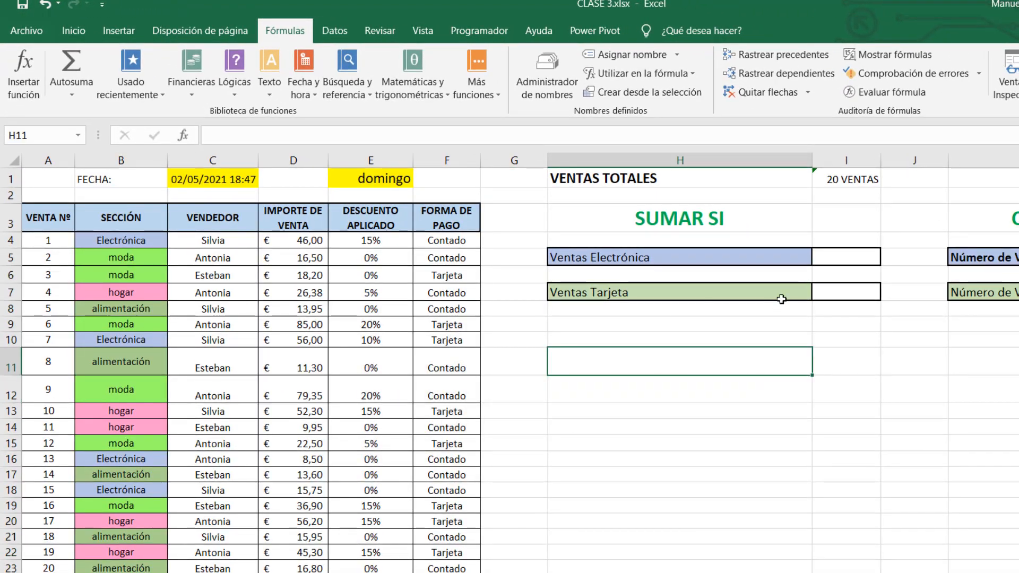
click(833, 260)
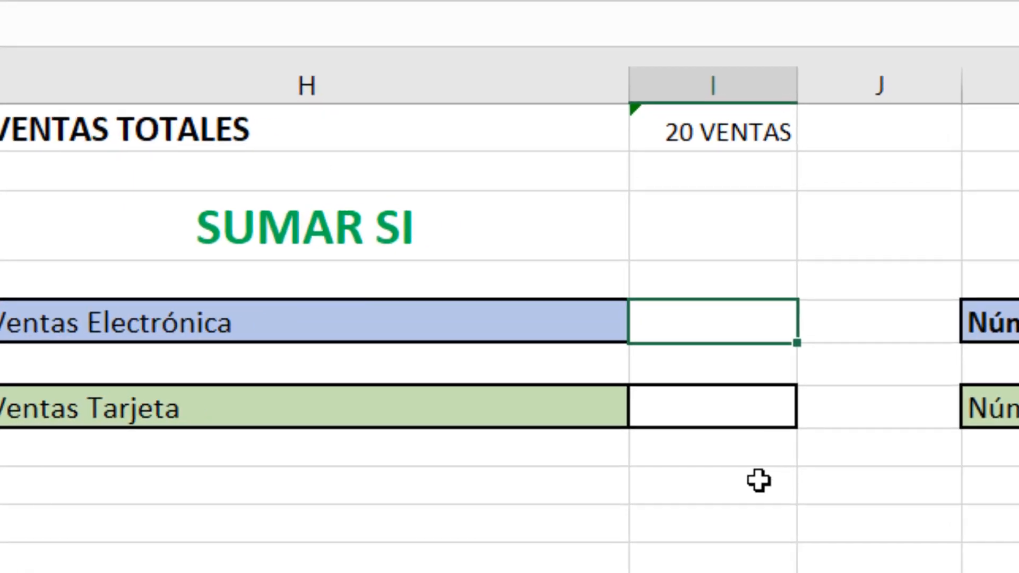
text(=SUMAR.SI)
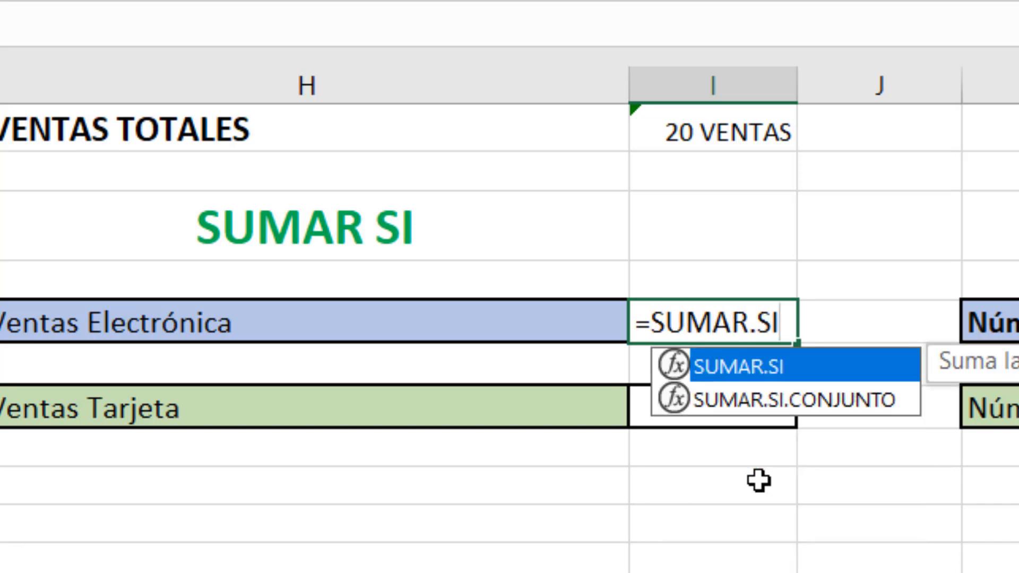
text(()
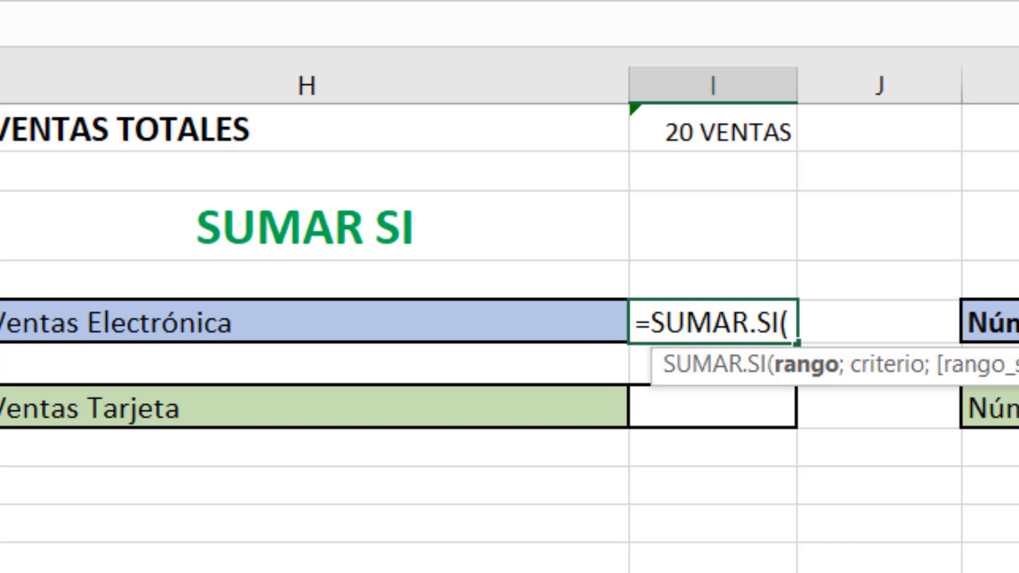
text(SECCIONES)
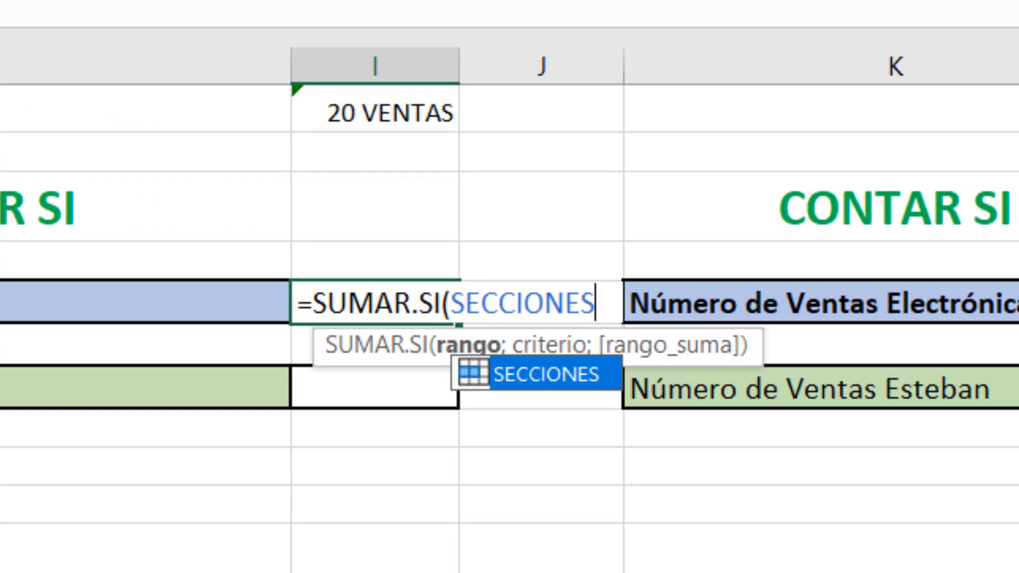
text(;)
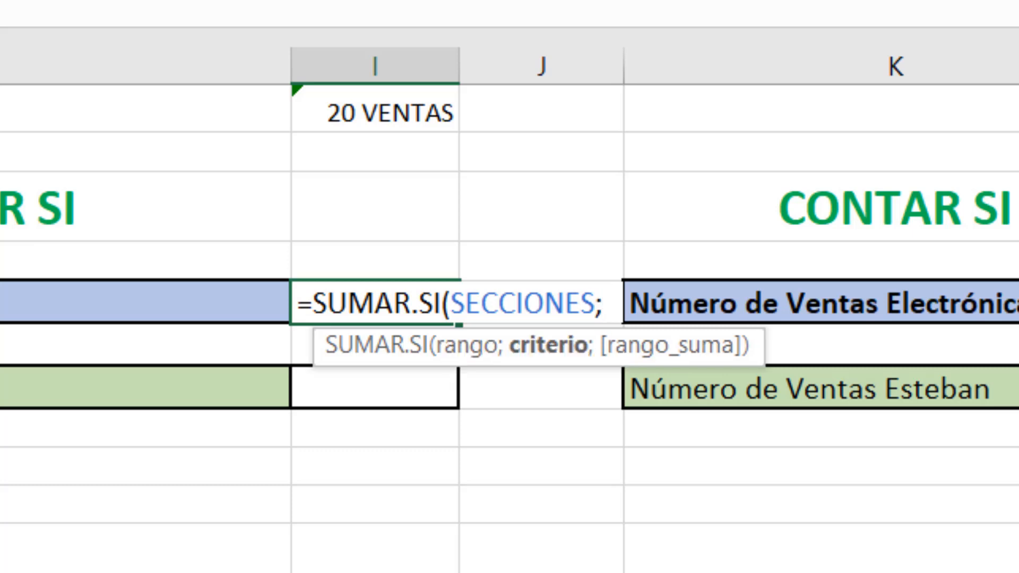
text(")
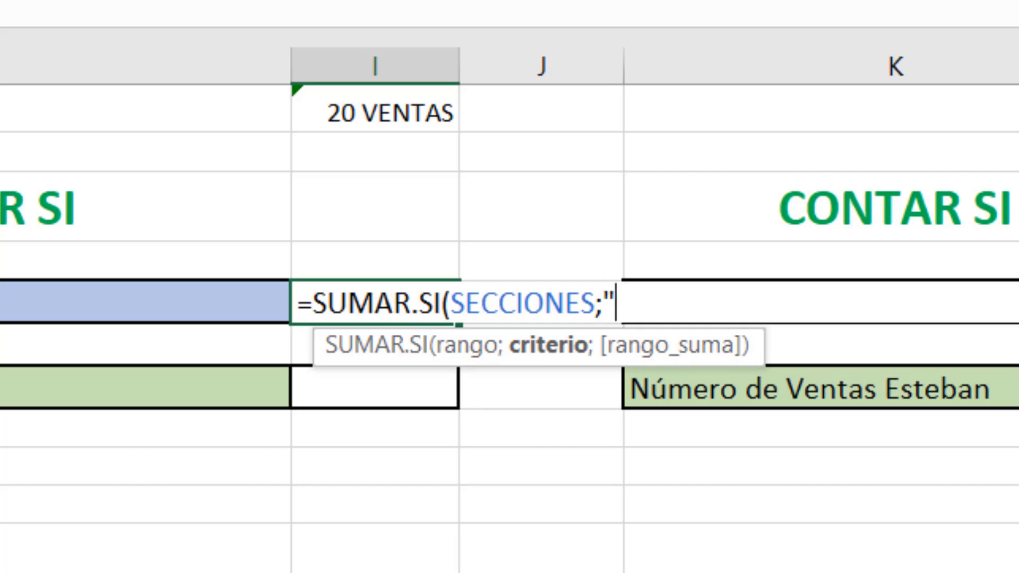
text(Electrónica")
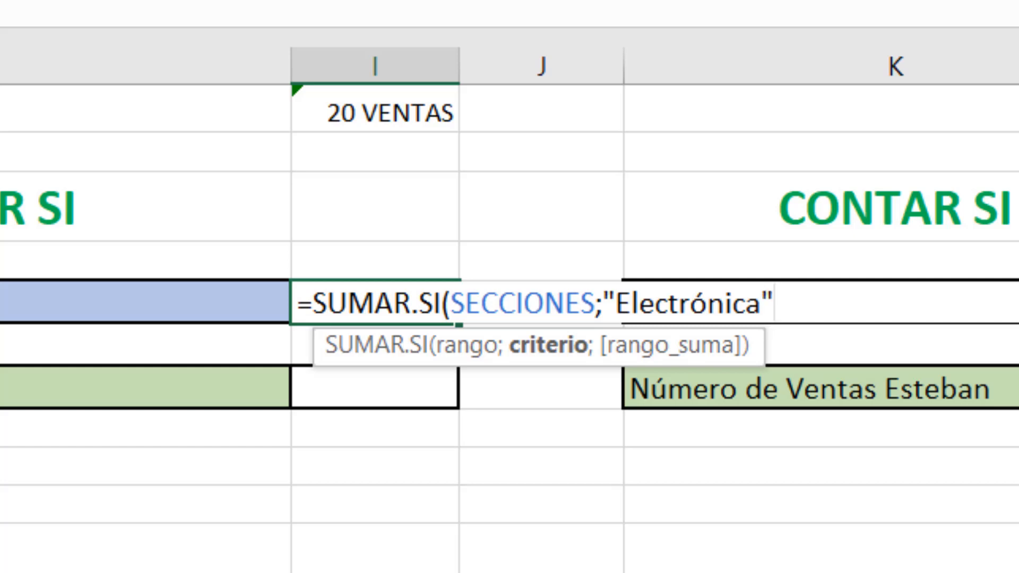
- Complete the SUMAR.SI formula in I5 with importes as the sum range and enter it
text(;)
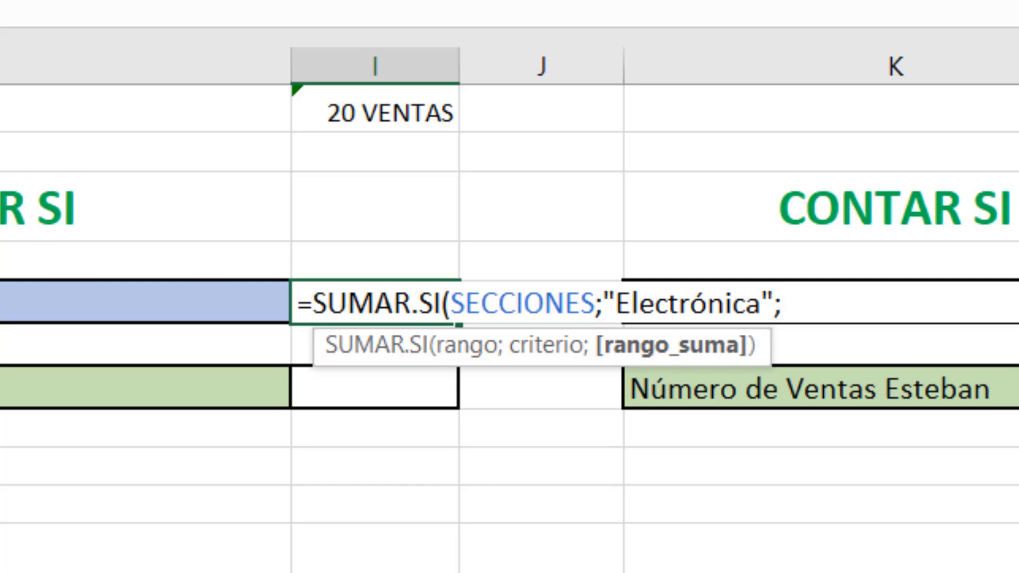
text(imp)
text(ortes)
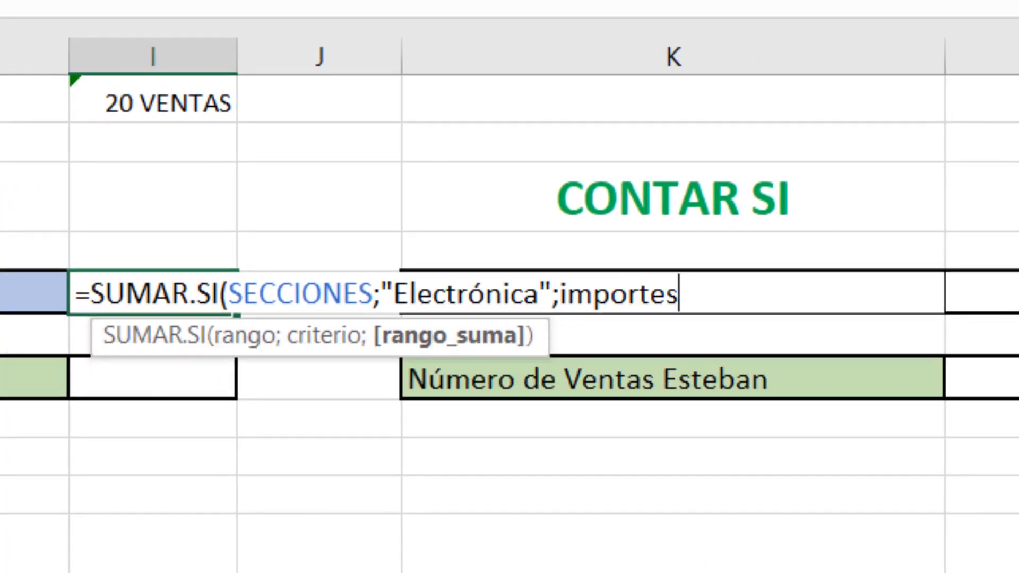
text(;)
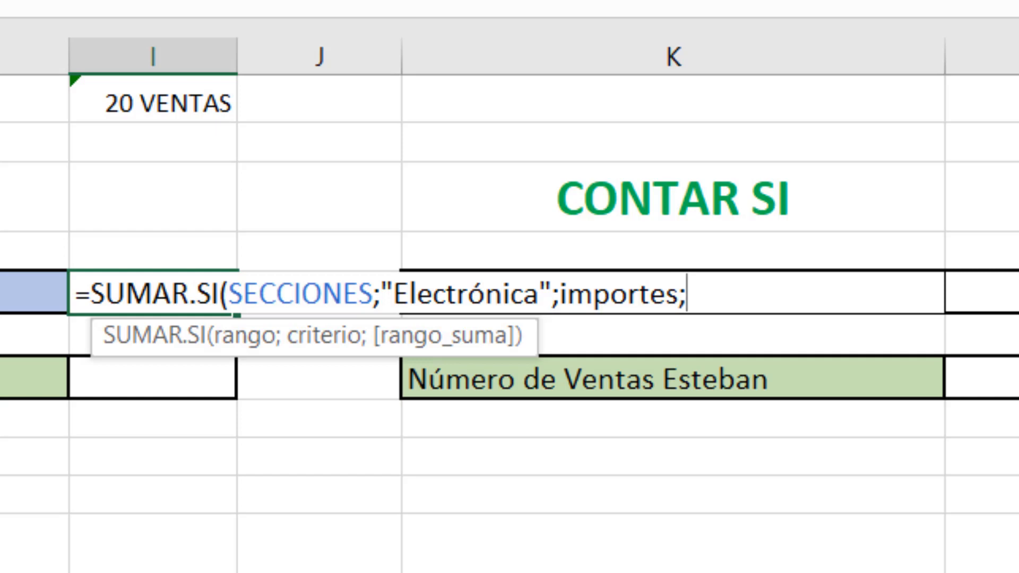
key(BackSpace)
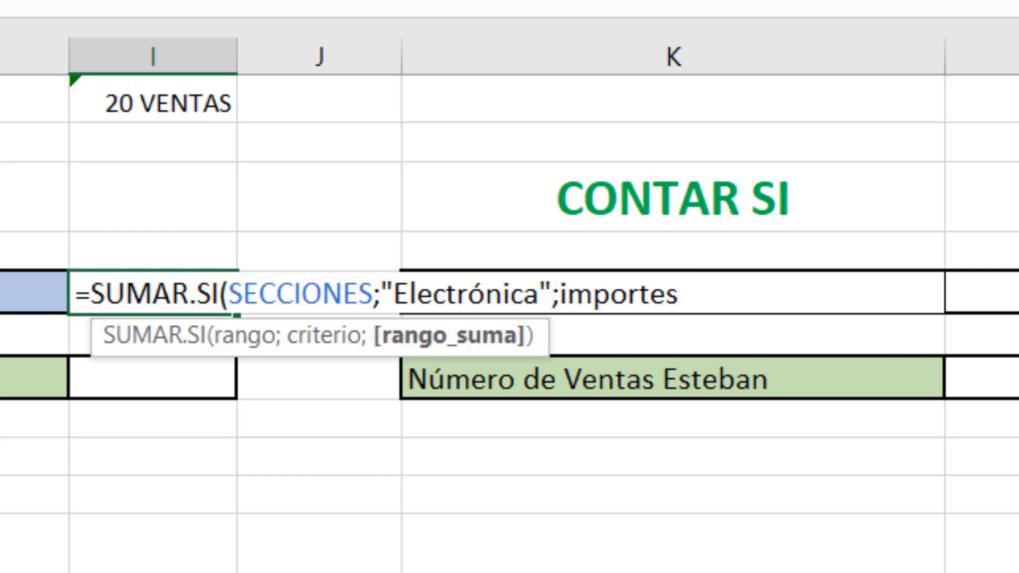
text())
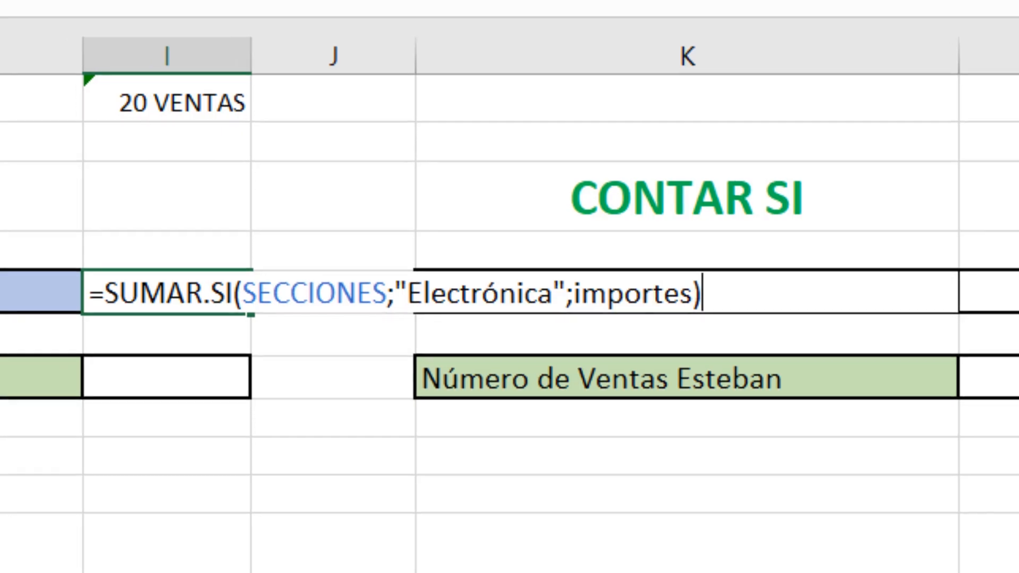
key(ctrl+Return)
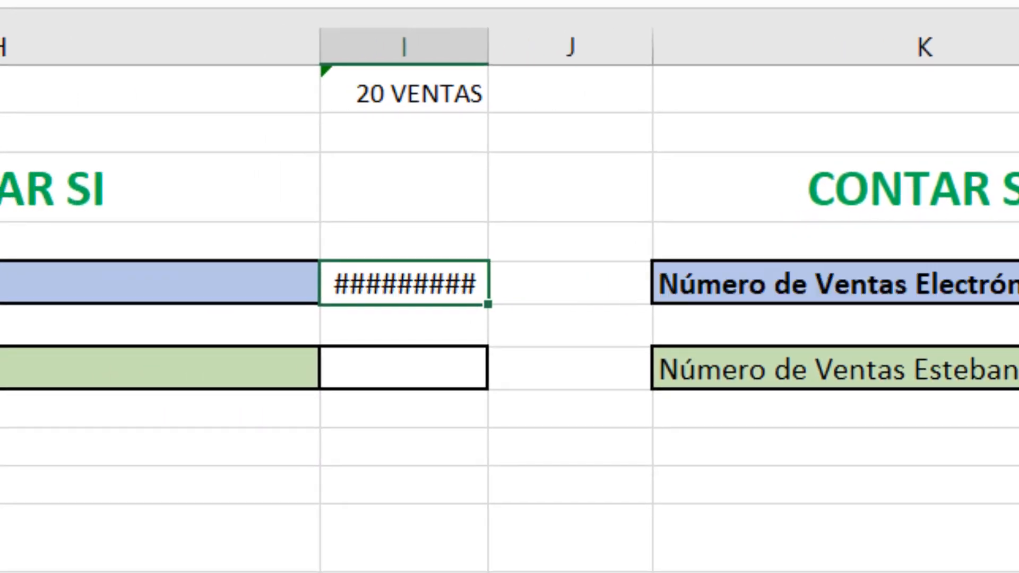
key(Return)
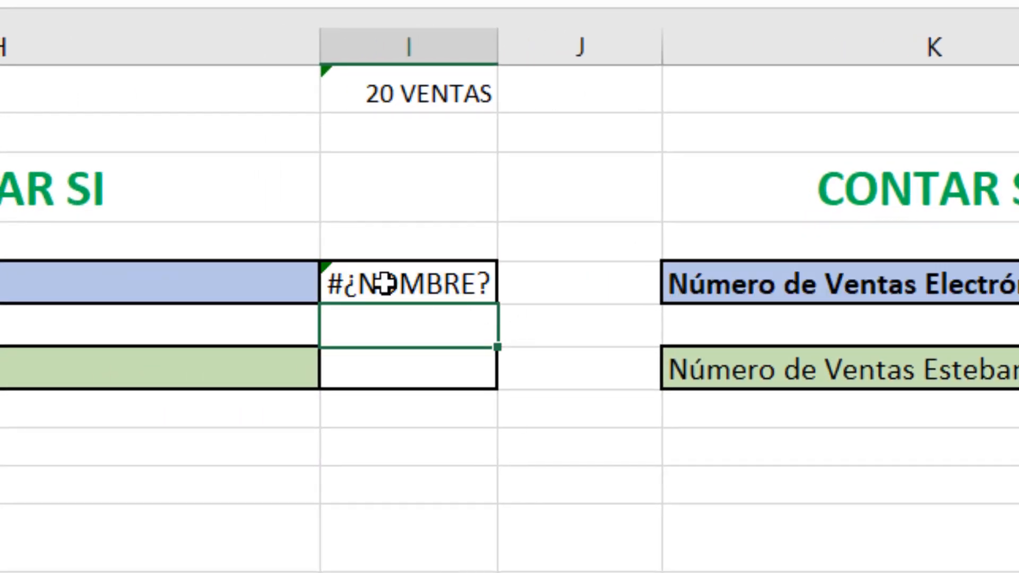
- Assign the name IMPORTES to the sale amount cells D4:D43
click(433, 293)
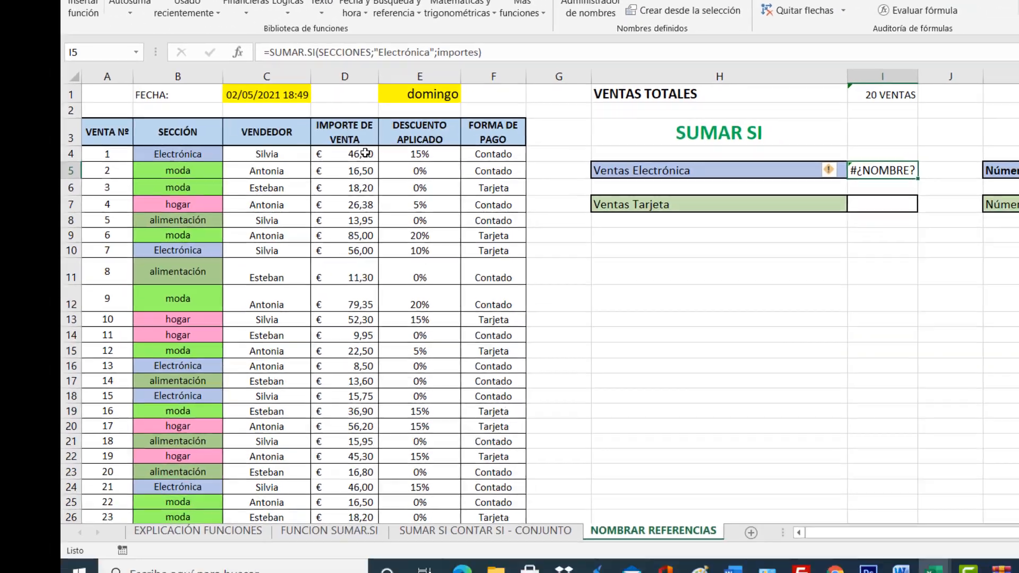
click(324, 359)
drag(359, 168, 356, 485)
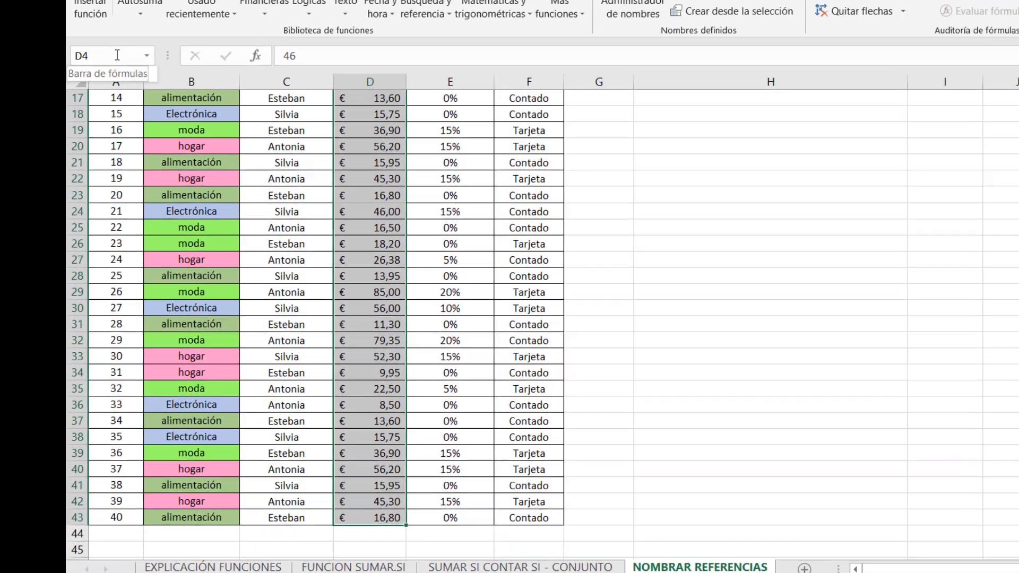
click(109, 51)
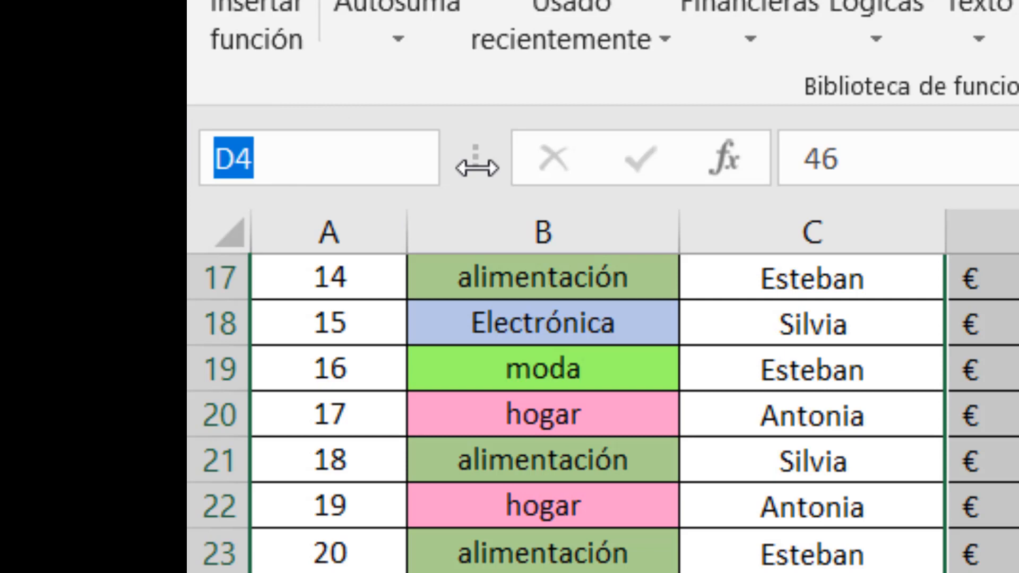
text(imp)
key(BackSpace)
key(BackSpace)
key(BackSpace)
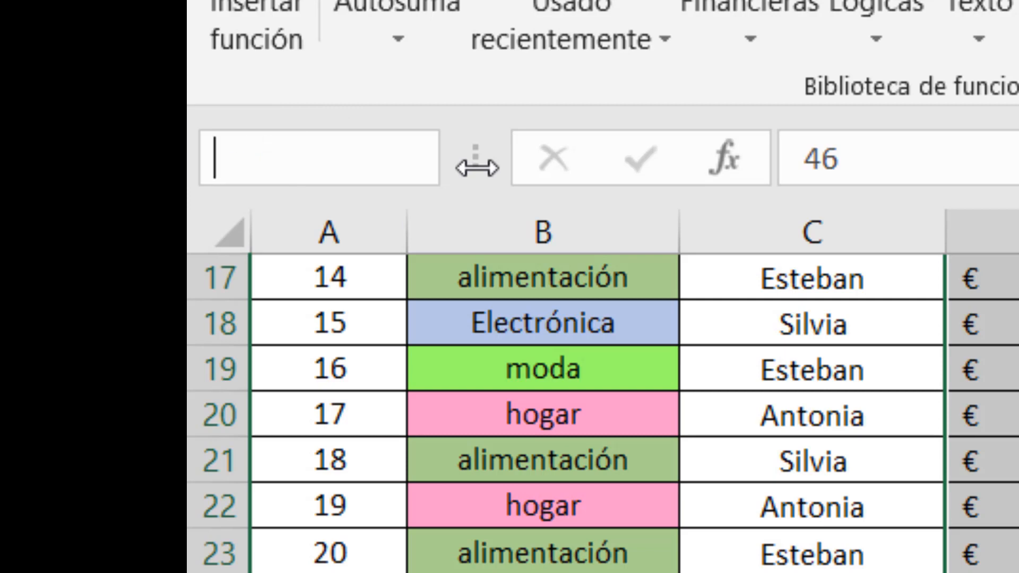
text(IMPORTES)
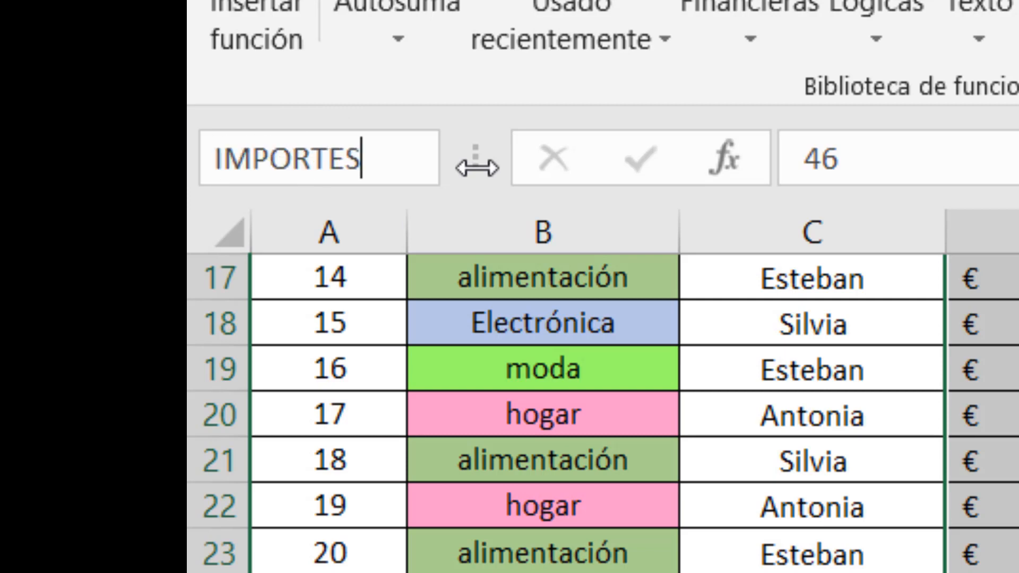
key(Return)
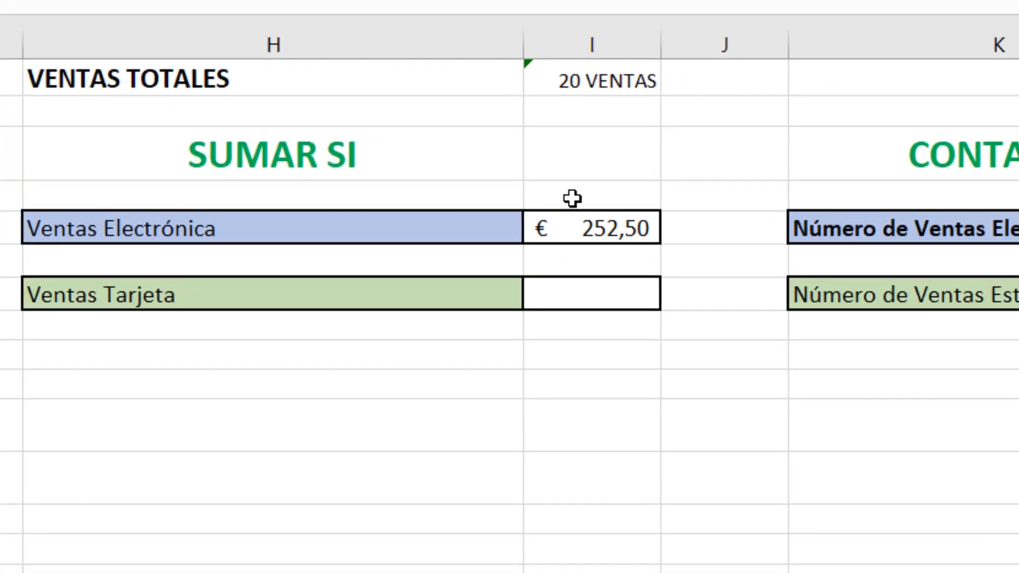
- Review the SUMAR.SI formula in I5 against the section and amount columns of the sales table
click(614, 231)
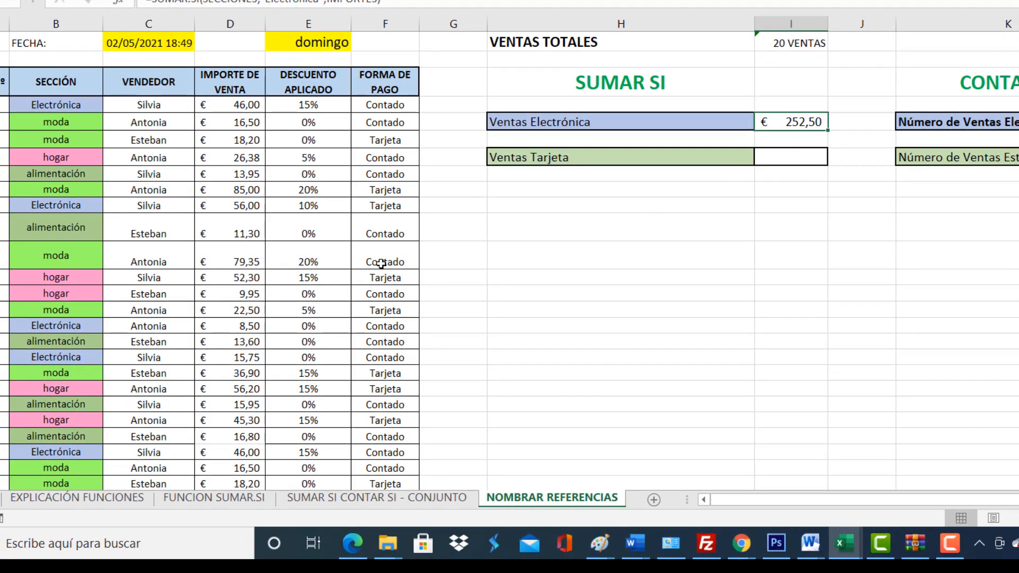
scroll(246, 291, down, 1)
scroll(247, 291, down, 5)
scroll(234, 292, up, 4)
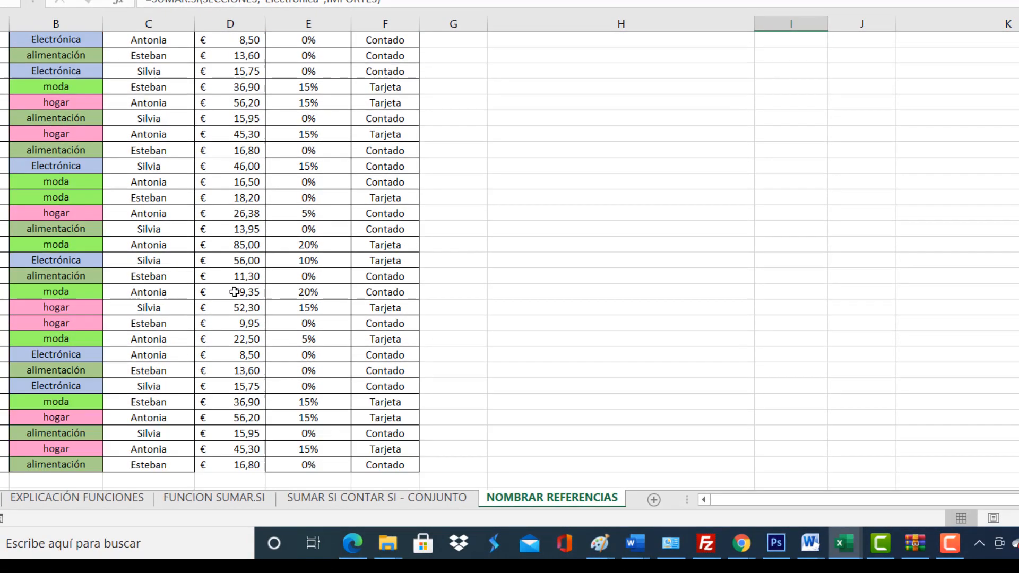
scroll(234, 291, up, 3)
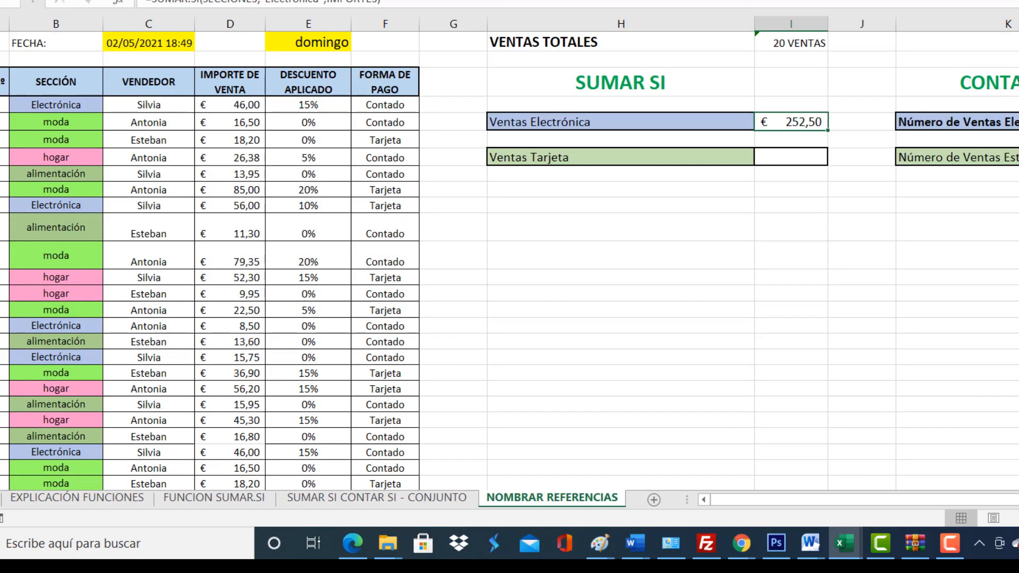
scroll(160, 363, down, 5)
scroll(167, 357, up, 5)
- Select the payment method cells F4:F43 and try to name them FORMA_PAGO
click(778, 160)
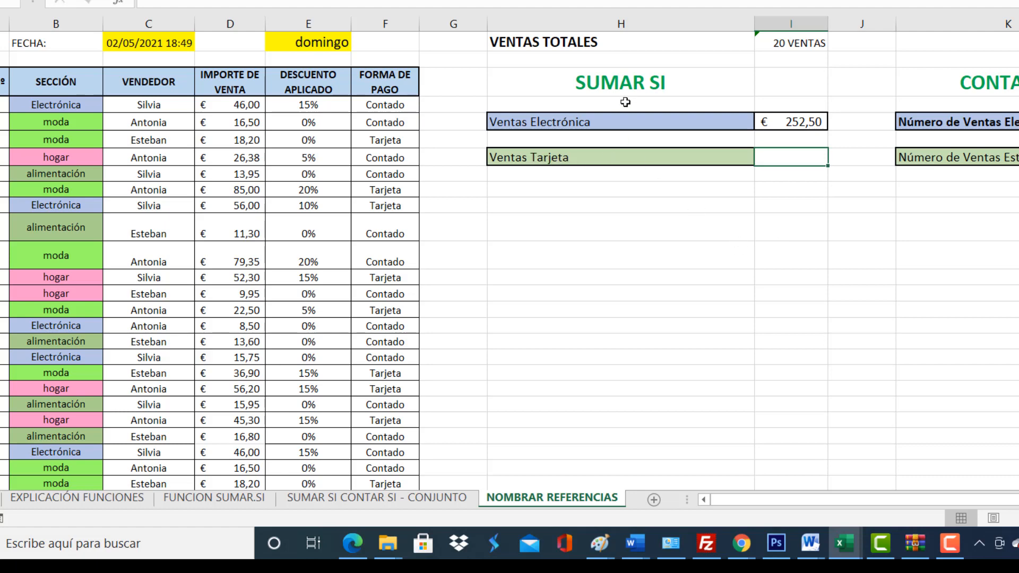
click(387, 105)
drag(386, 105, 369, 422)
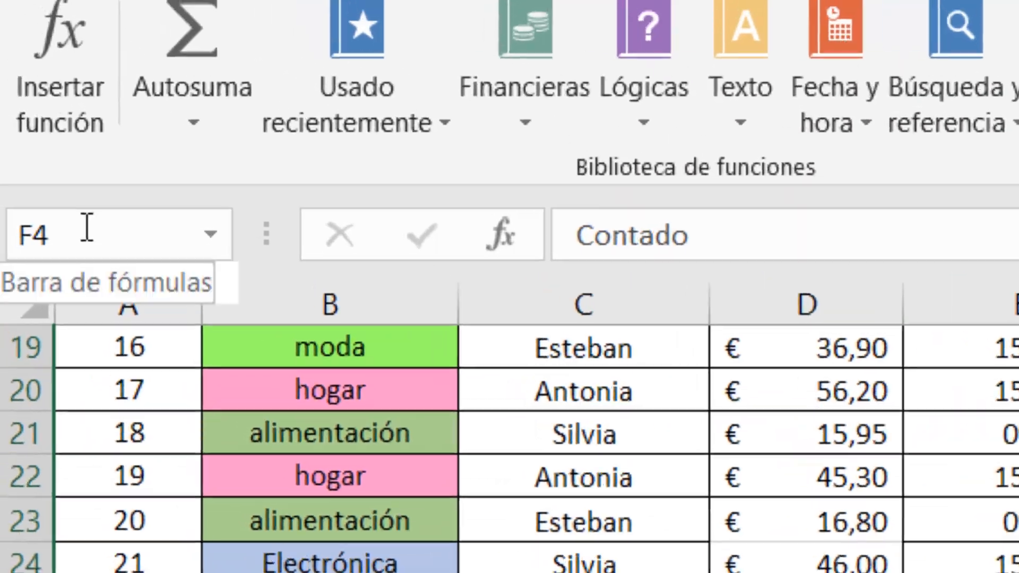
click(98, 245)
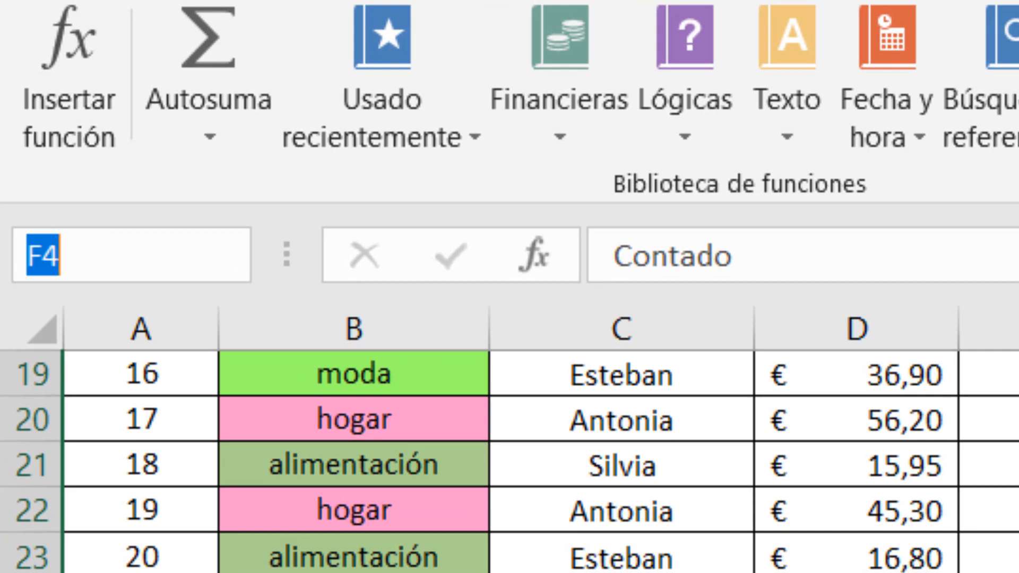
text(FORMA)
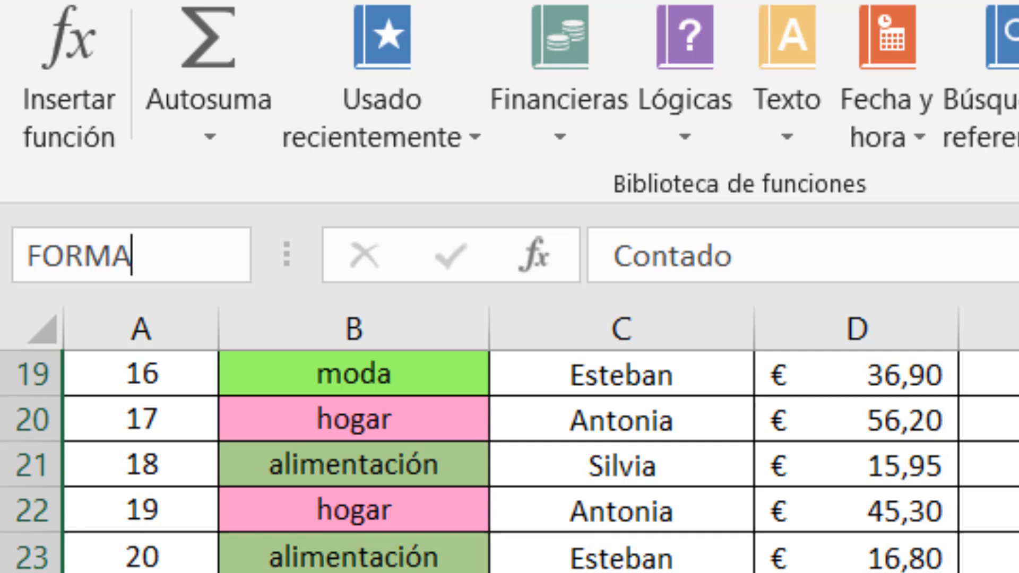
text(_PAGO)
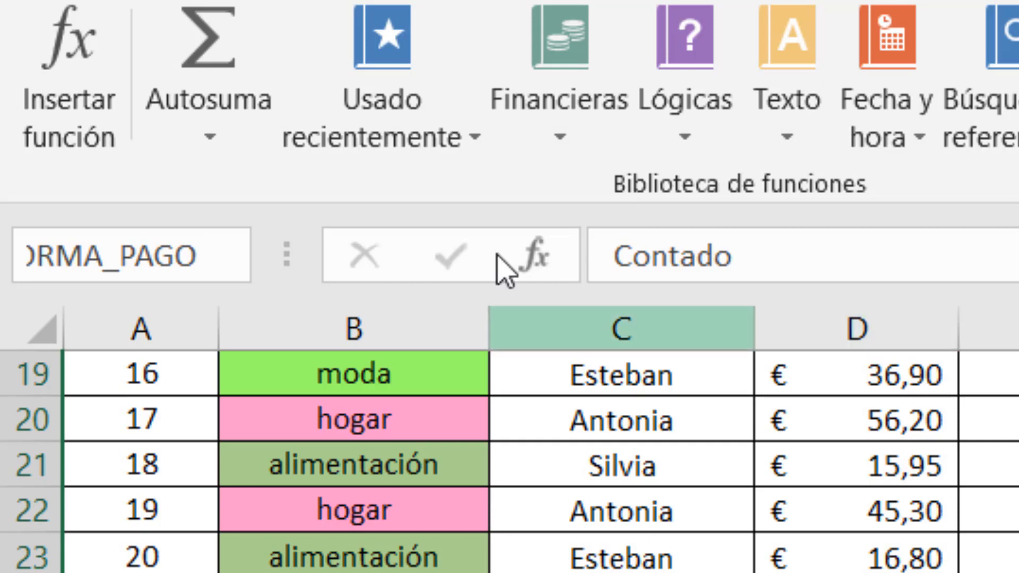
key(Return)
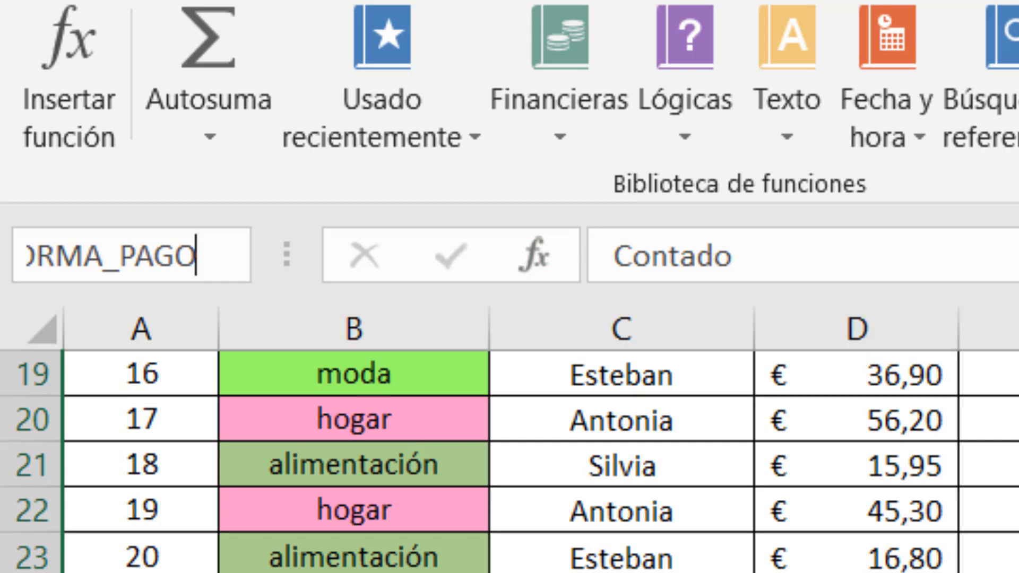
key(Return)
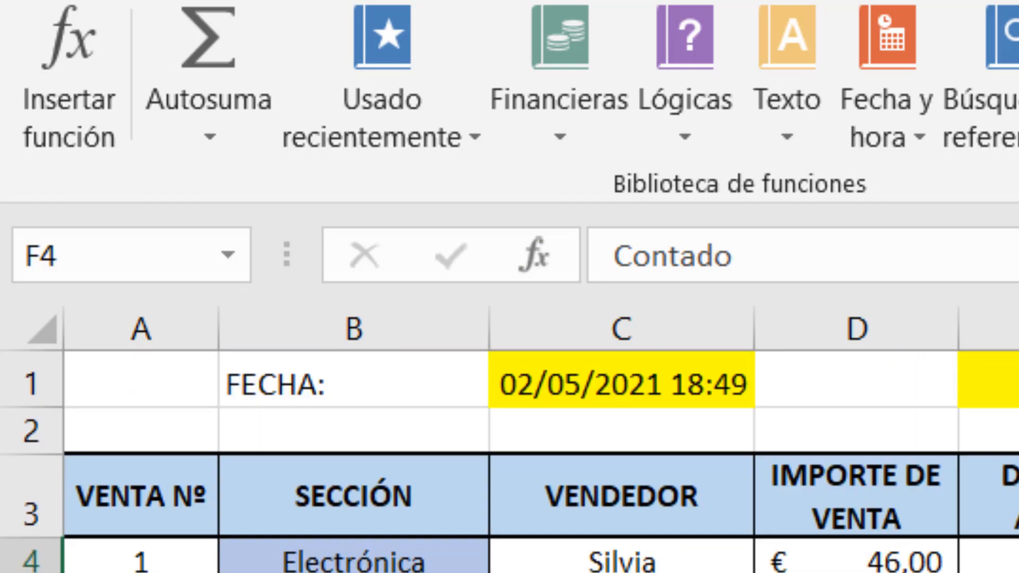
- Assign the name FORMA_PAGO again to the selected payment method cells F4:F43 and check the named range
scroll(509, 460, down, 6)
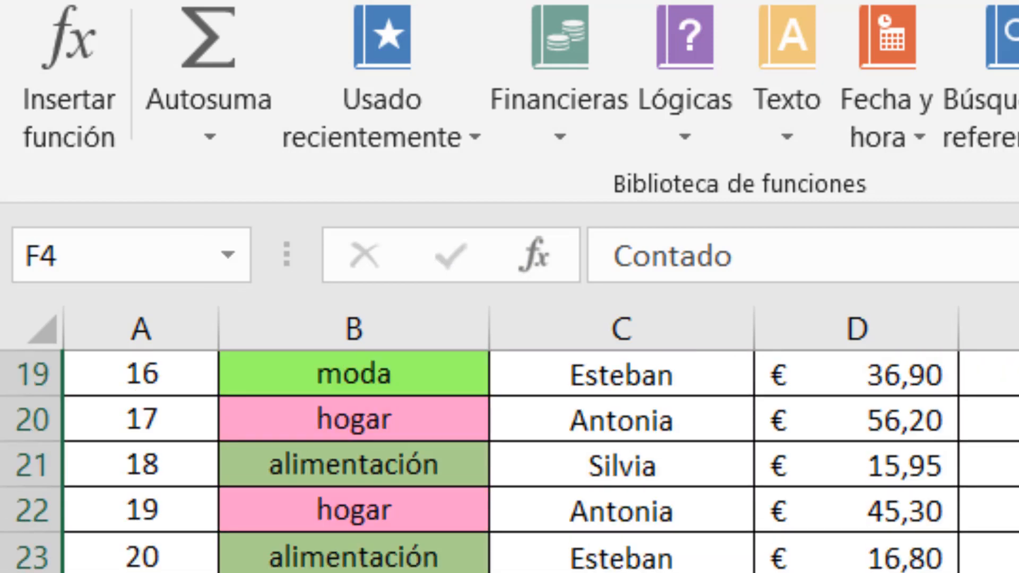
scroll(509, 460, up, 5)
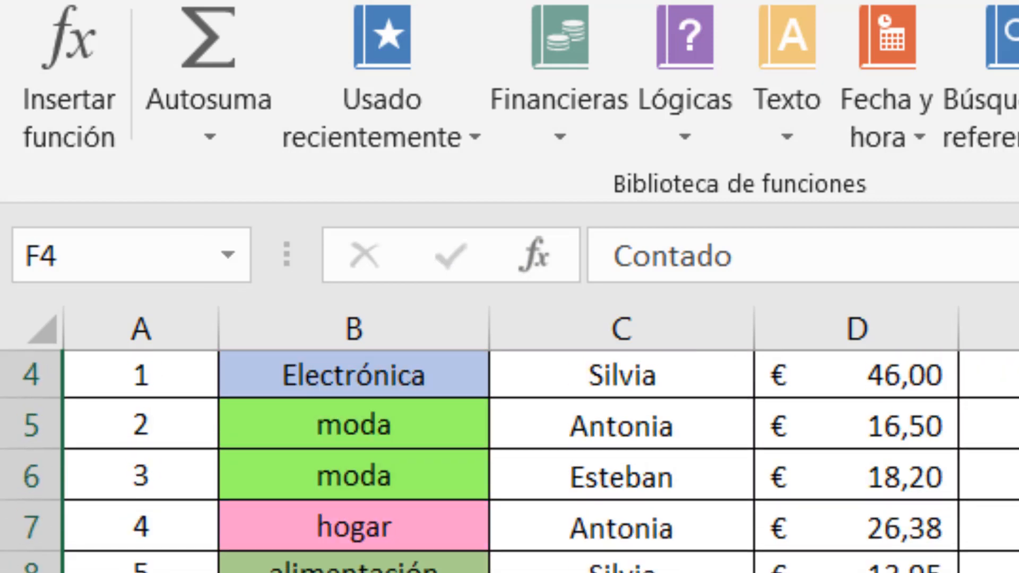
click(81, 257)
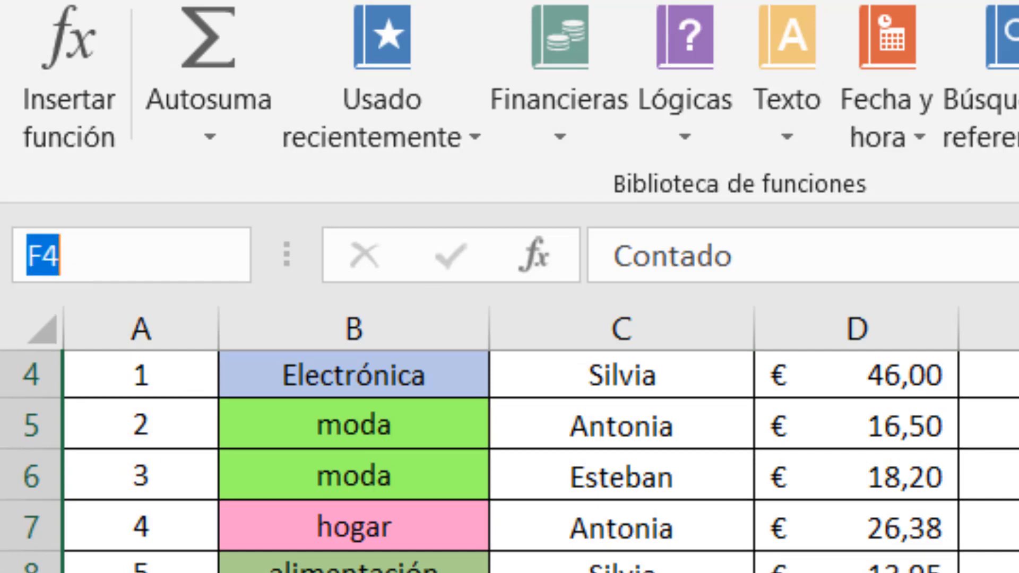
text(FORMA_)
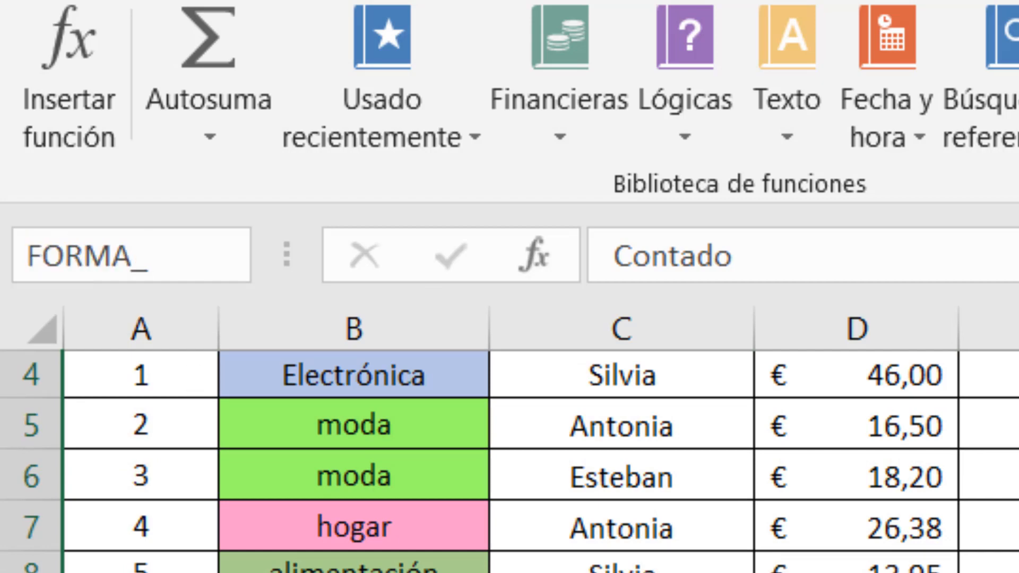
text(PAGO)
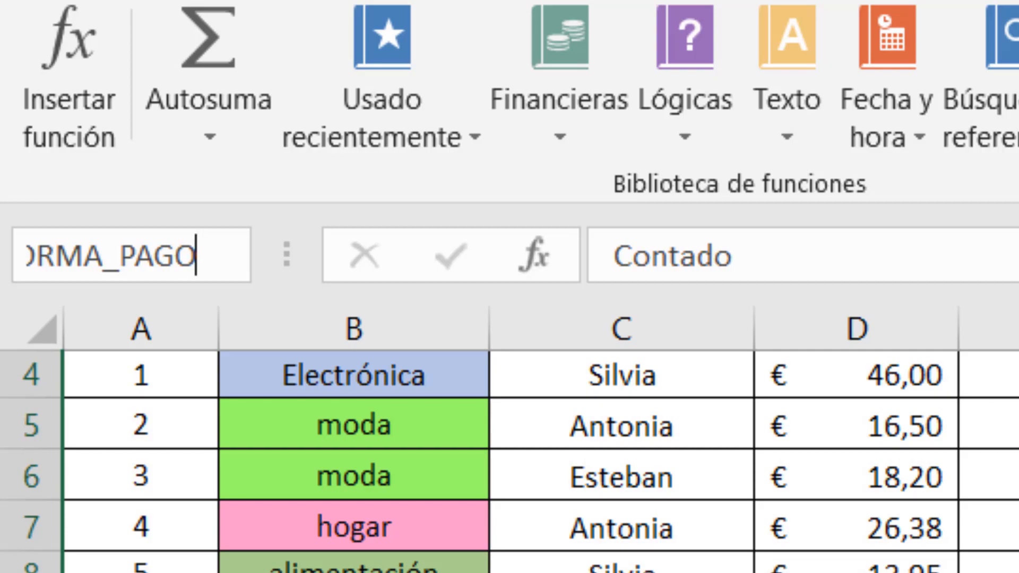
key(Return)
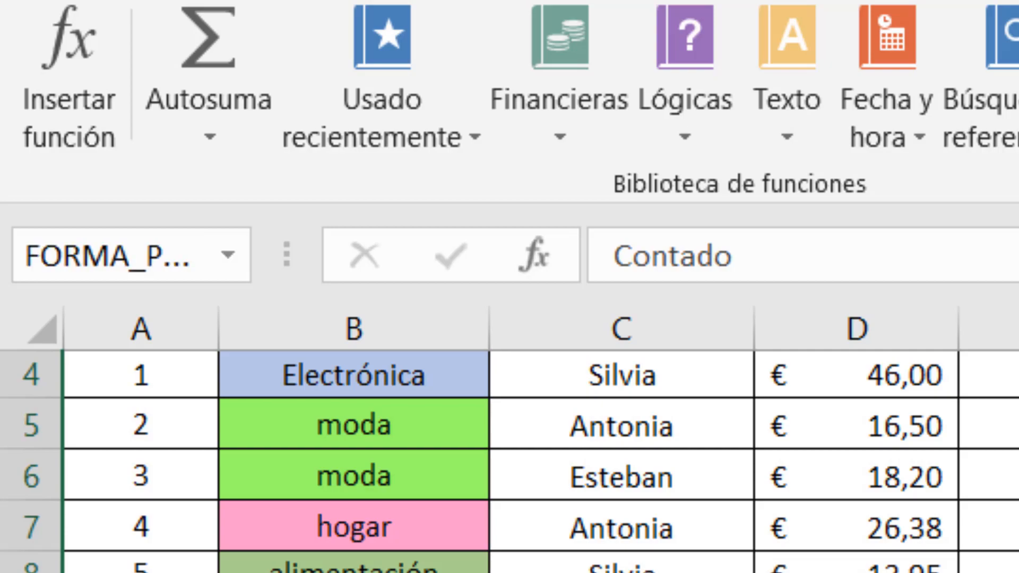
drag(764, 264, 428, 530)
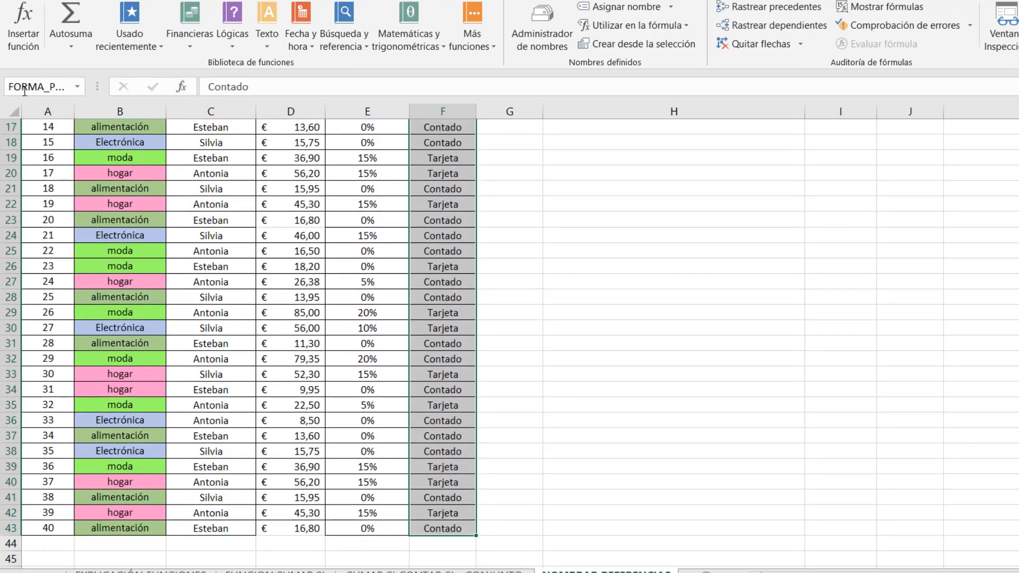
scroll(750, 264, up, 5)
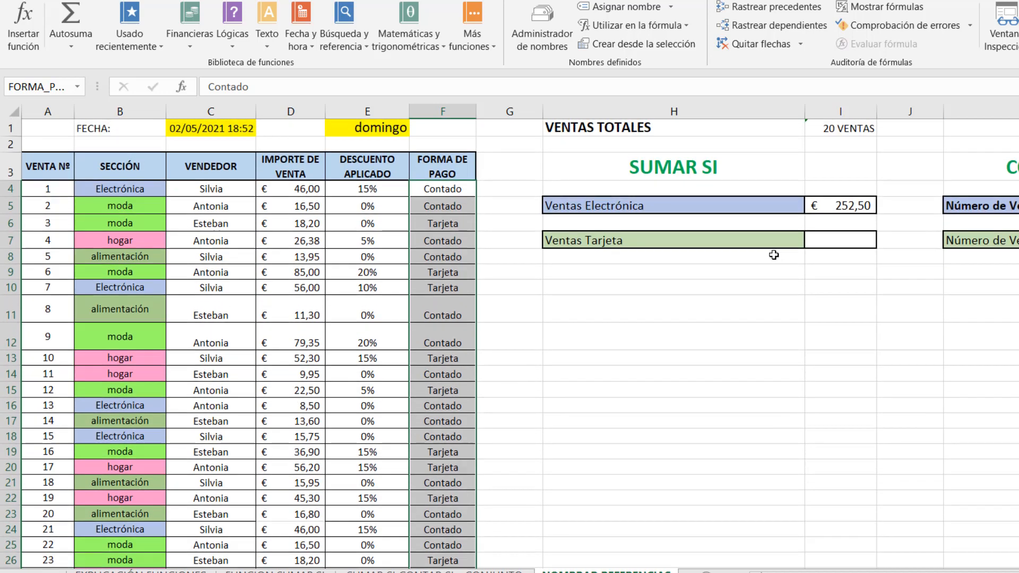
- Start a SUMAR.SI formula in I7 for Ventas Tarjeta, with FORMA_PAGO as the range
click(838, 242)
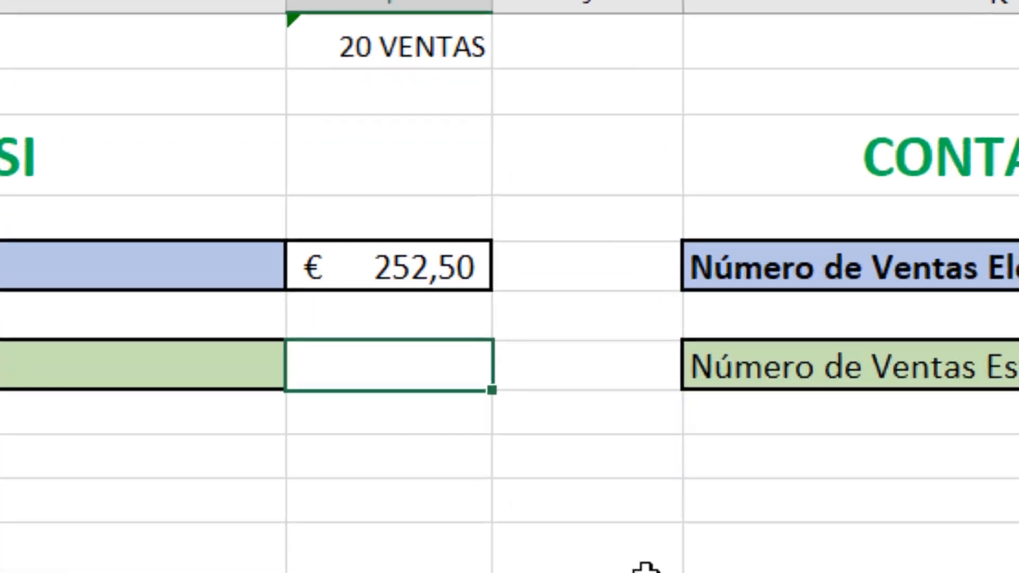
text(=SUMAR.SI)
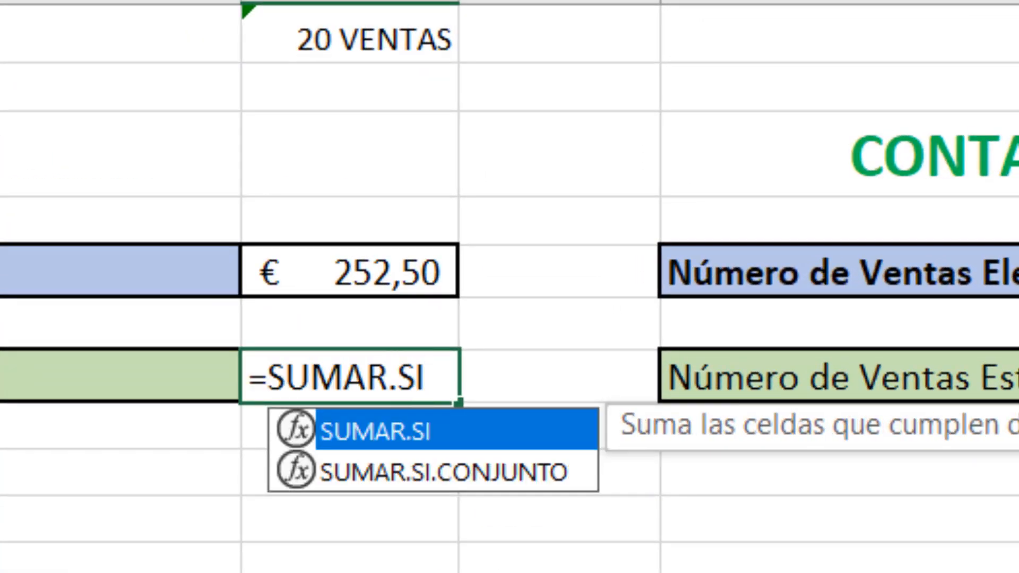
text(()
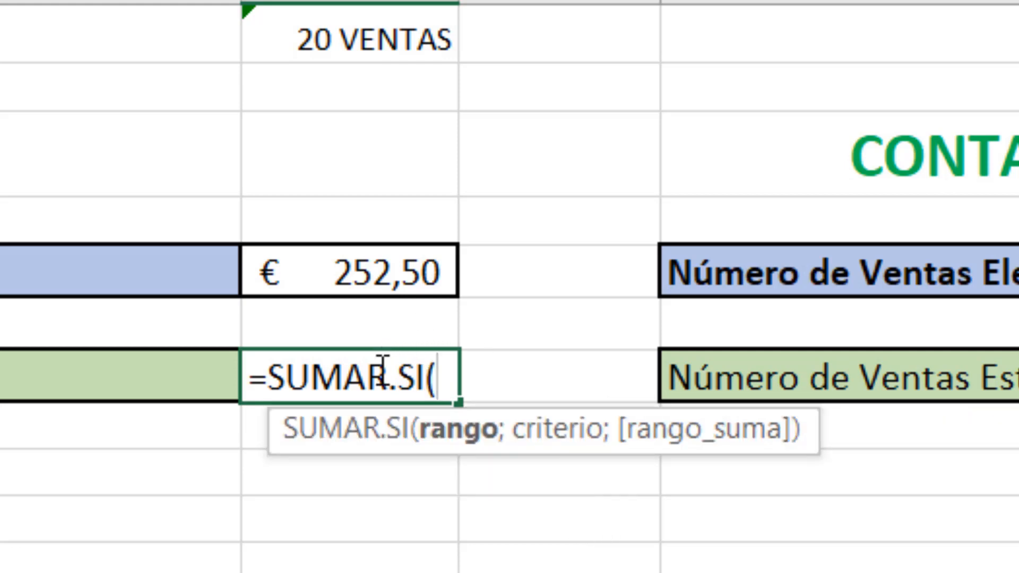
text(FORMA_)
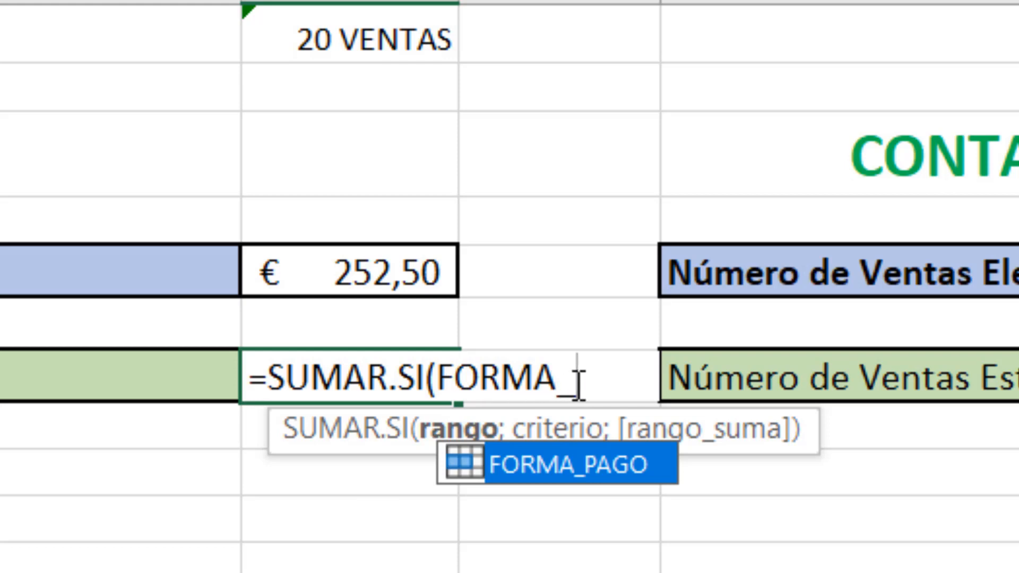
double_click(555, 471)
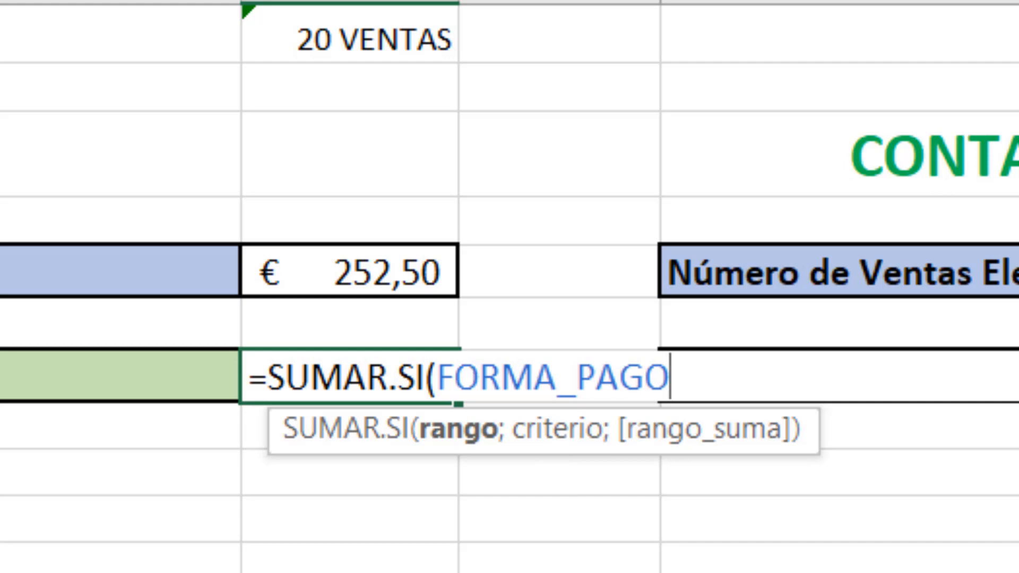
text(;)
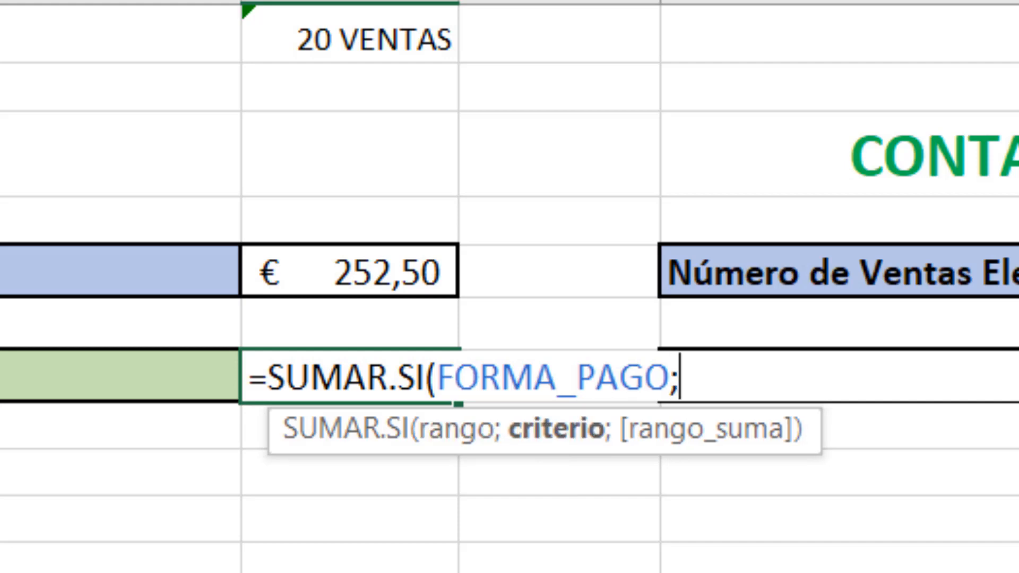
- Complete the SUMAR.SI formula in I7 with the criterion "Tarjeta" and the named range IMPORTES as the sum range
text("Tst)
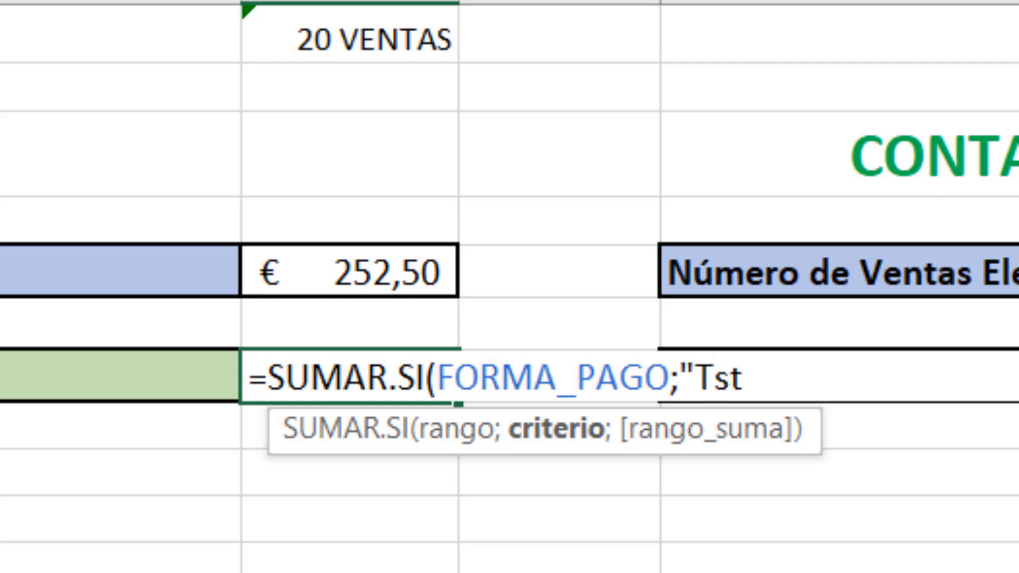
key(BackSpace)
key(BackSpace)
text(arjeta";)
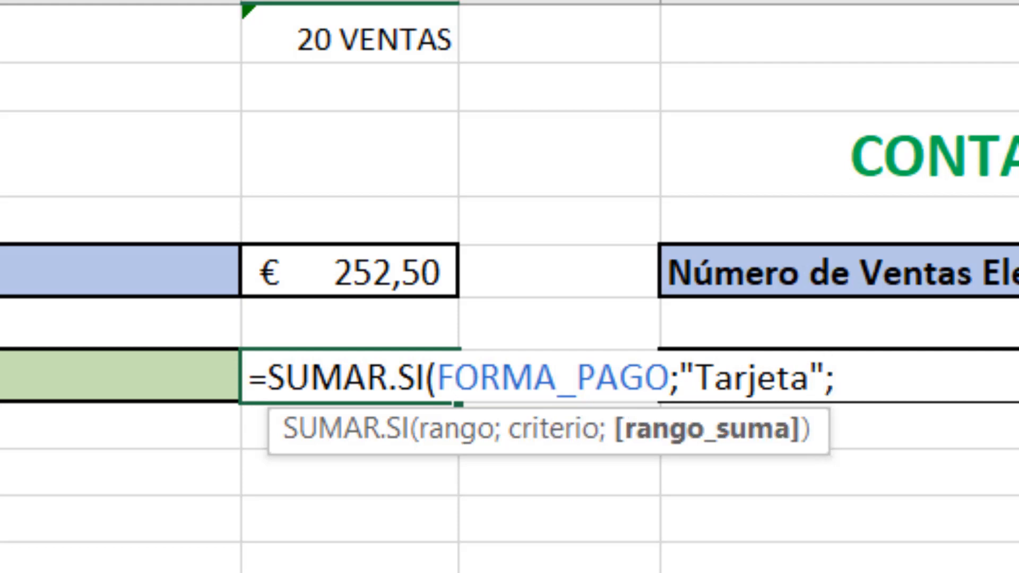
text(impo)
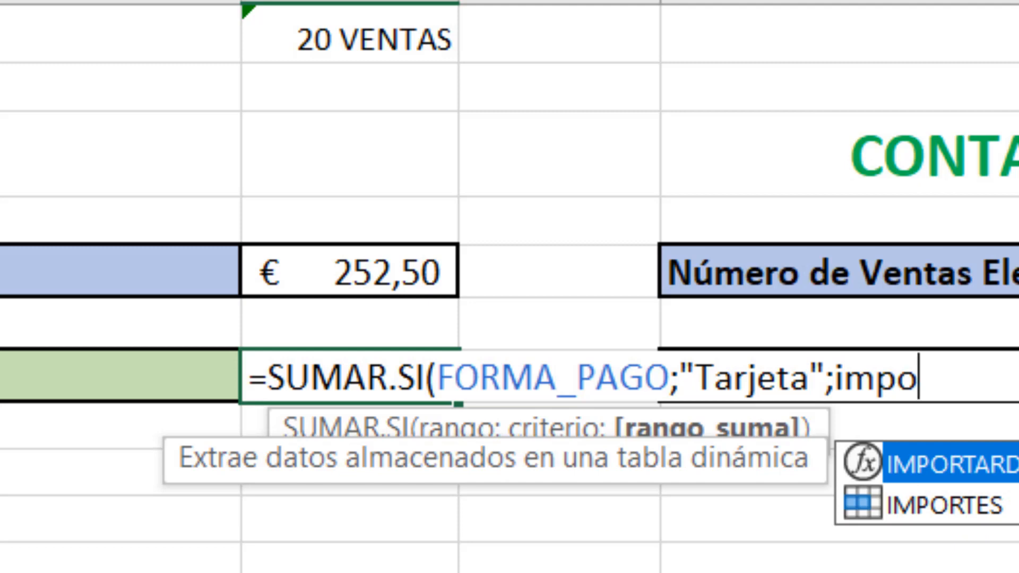
double_click(991, 503)
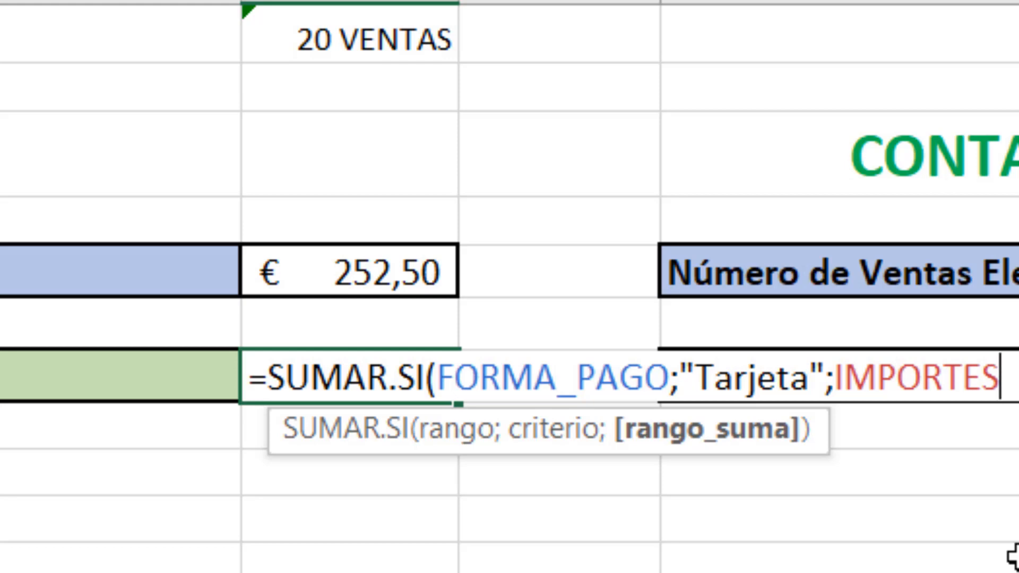
text())
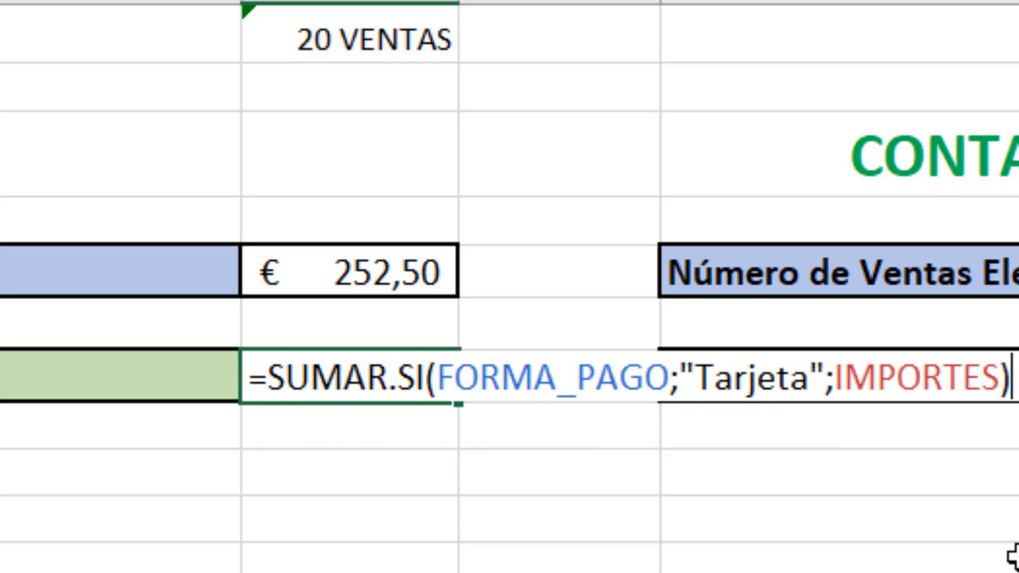
key(Return)
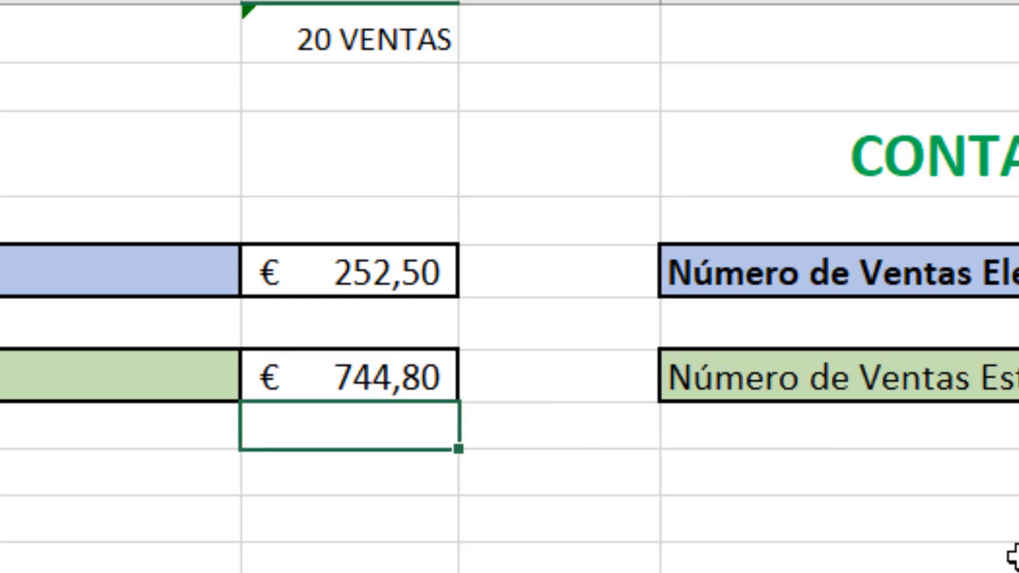
click(373, 379)
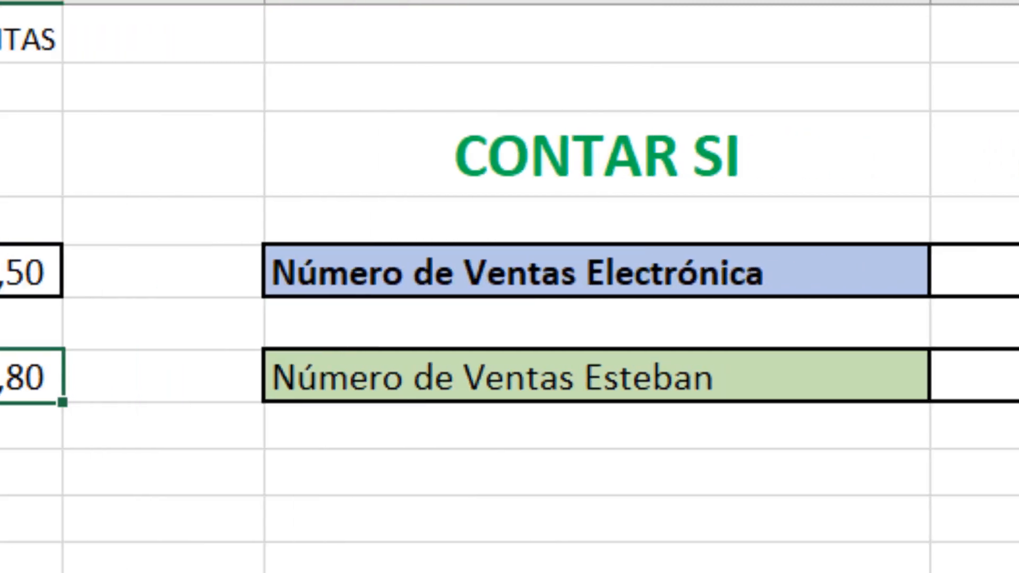
- Start a CONTAR.SI formula in L5 for Número de Ventas Electrónica, with SECCIONES as the range
click(808, 280)
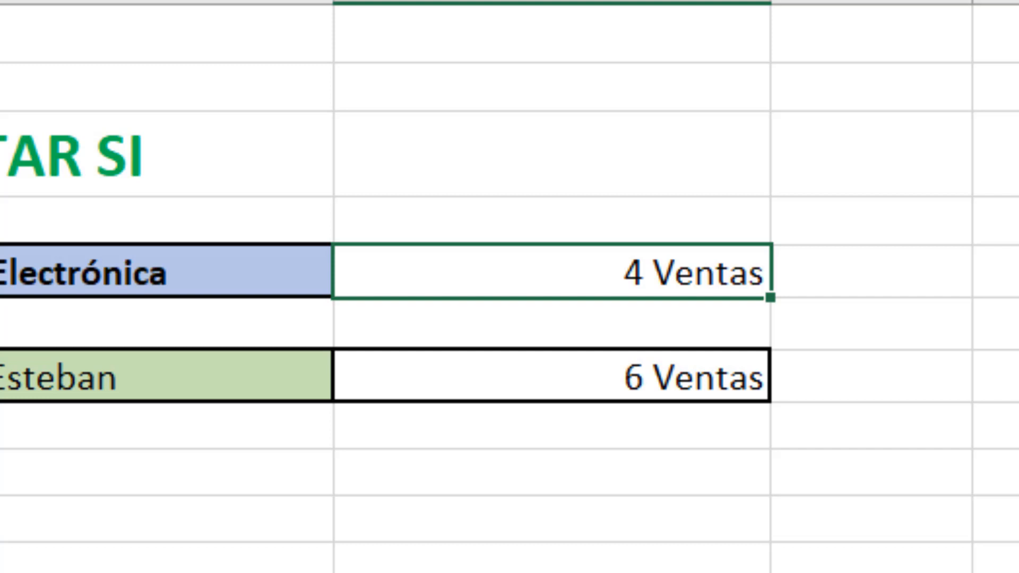
text(=con)
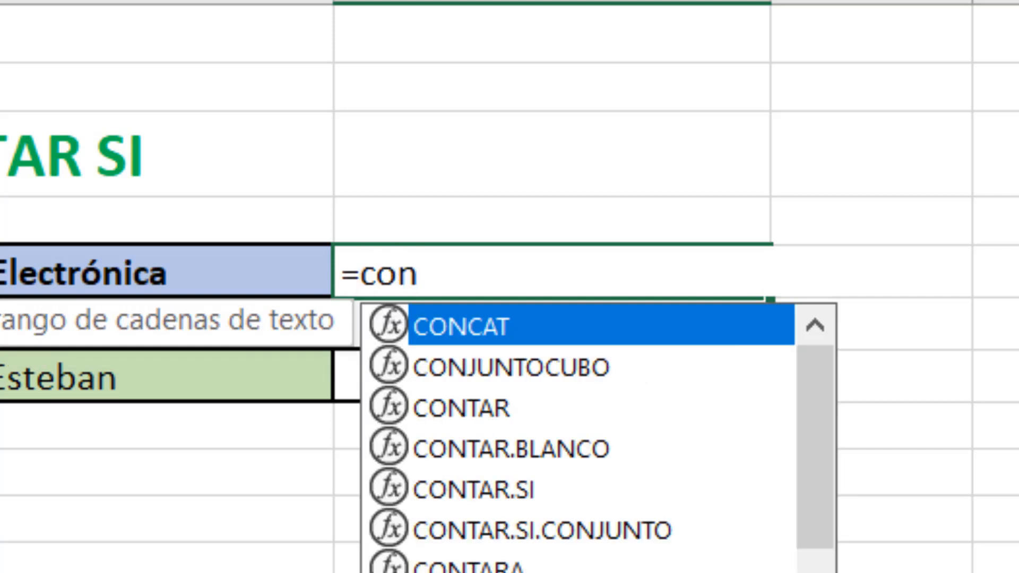
key(BackSpace)
key(BackSpace)
key(BackSpace)
text(CONTAR.S)
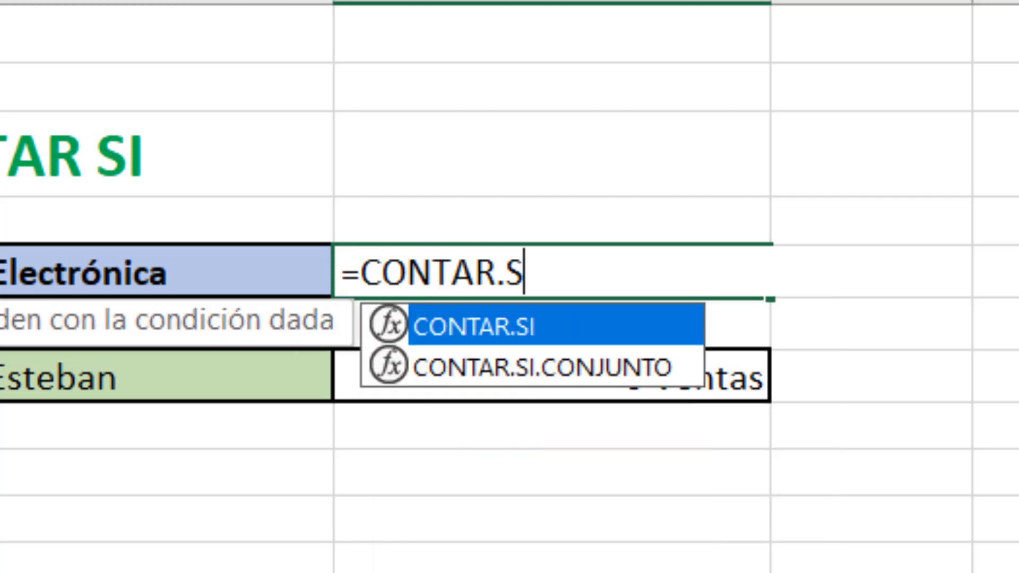
text(I()
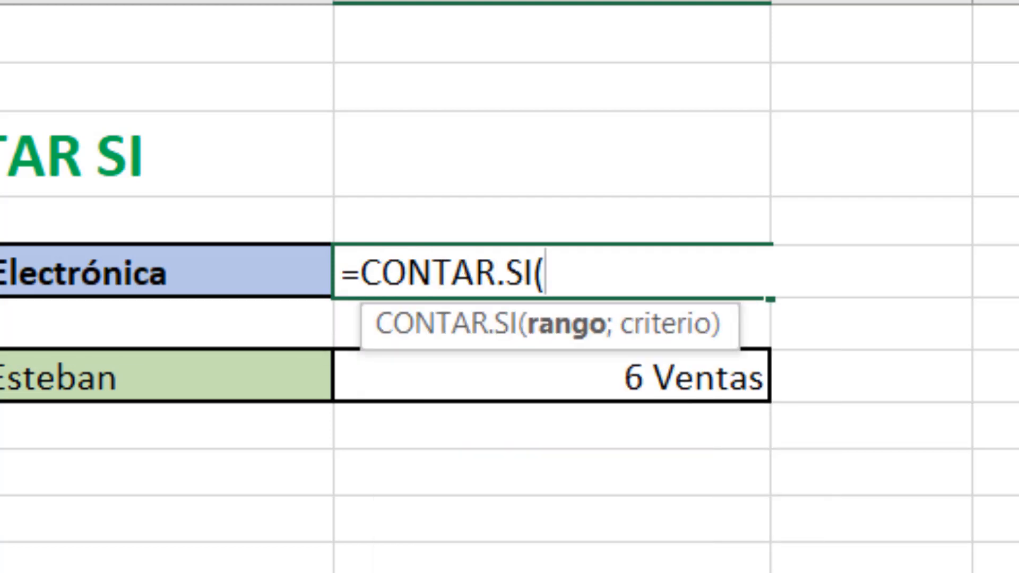
text(SECCIONES)
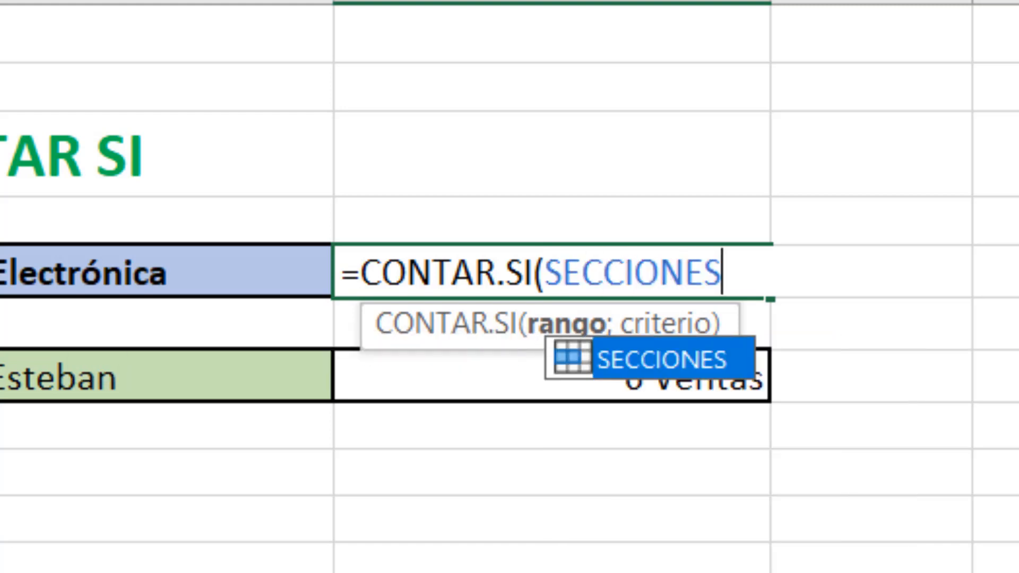
text(;)
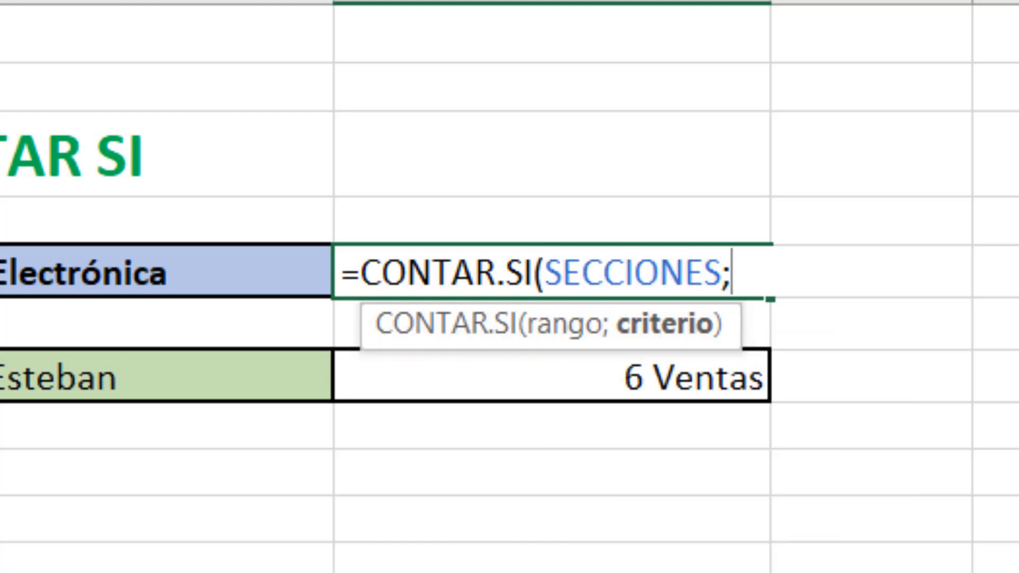
text(L12")
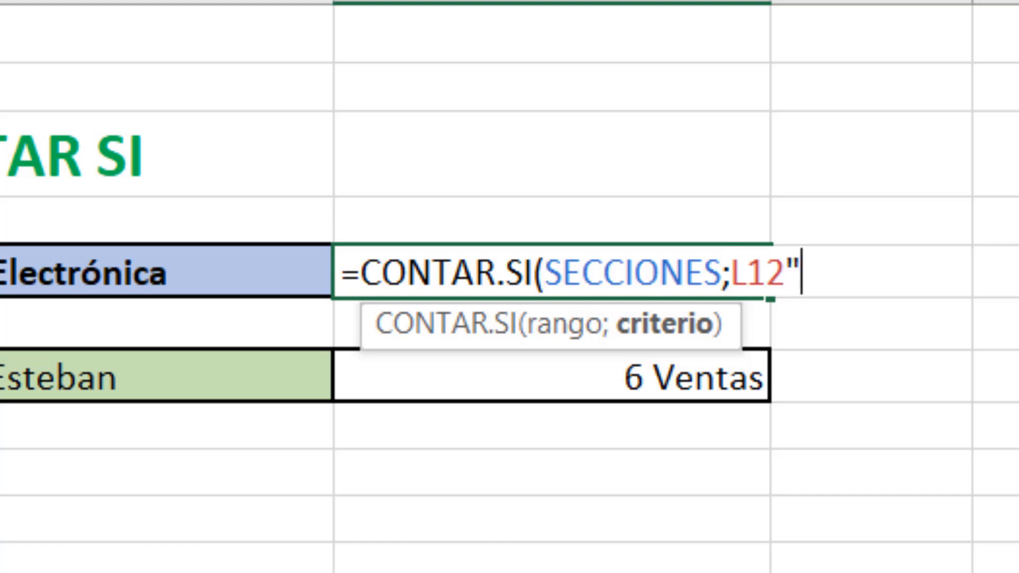
key(BackSpace)
key(BackSpace)
key(BackSpace)
key(BackSpace)
- Complete the CONTAR.SI formula in L5 with the criterion "Electrónica" and reselect the cell
text(")
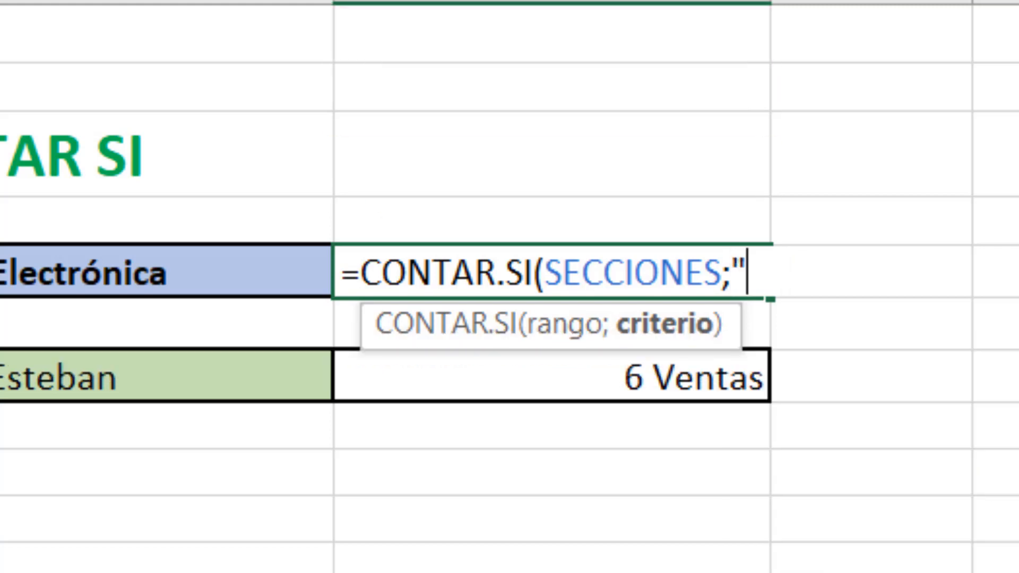
text(e)
key(BackSpace)
text(Electró)
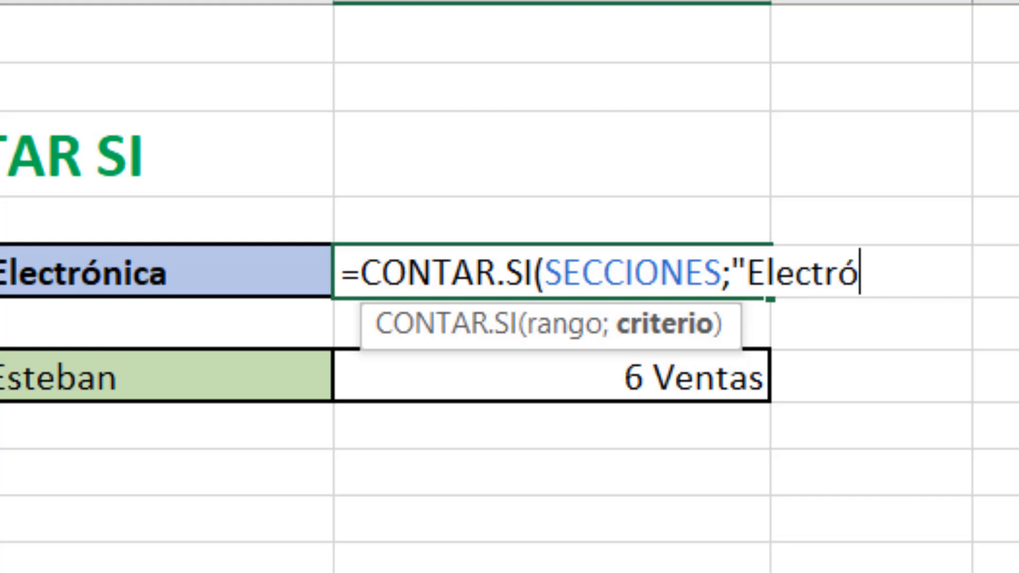
text(nica"))
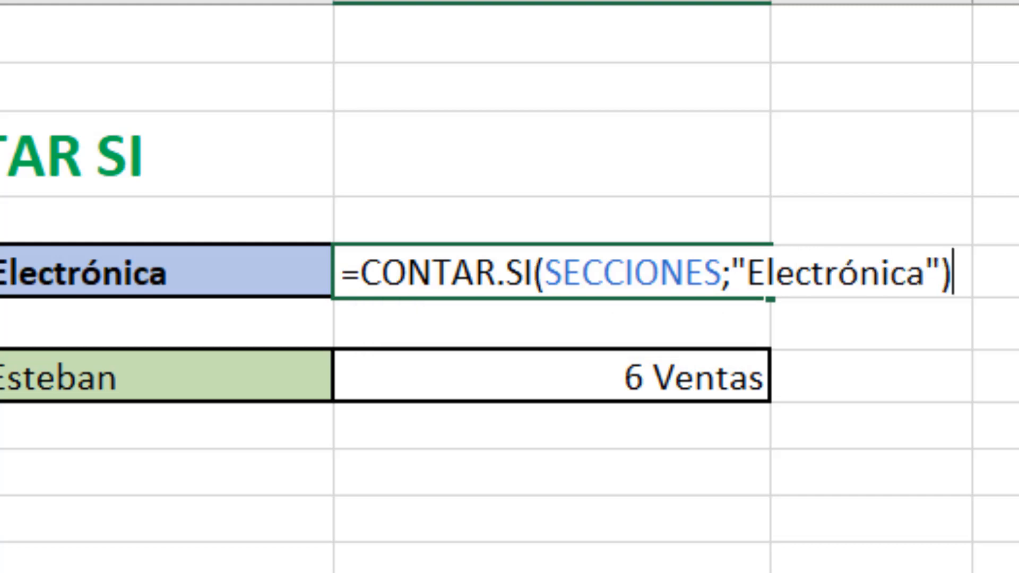
key(Return)
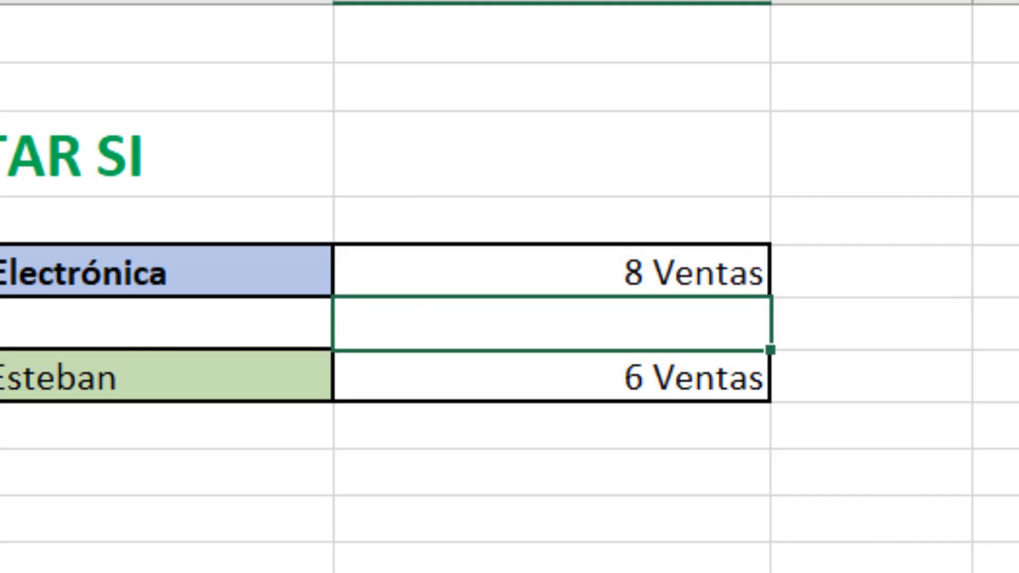
click(619, 278)
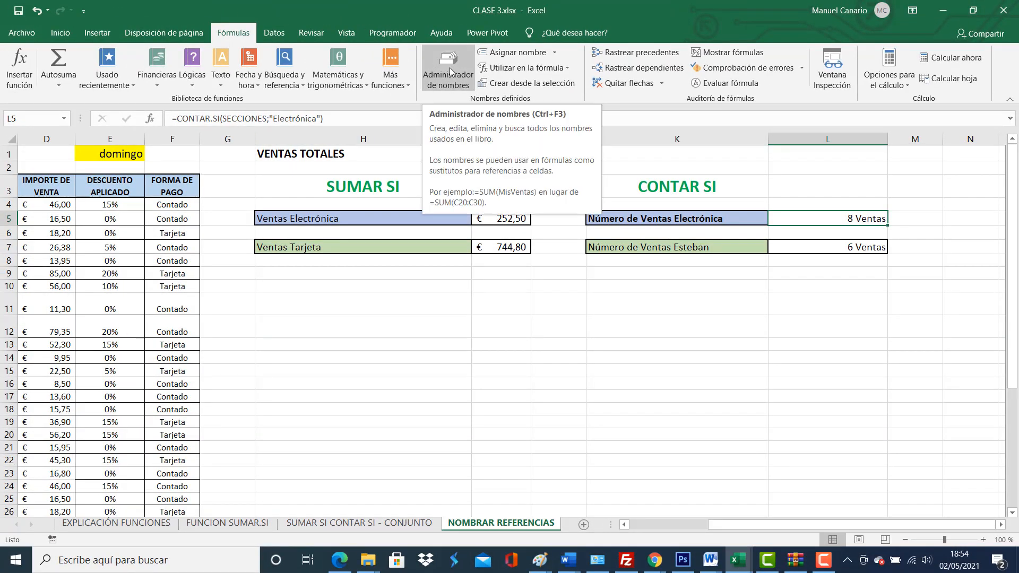
- Define a new name, porcentaje, scoped to the workbook and referring to the constant 7%
click(450, 68)
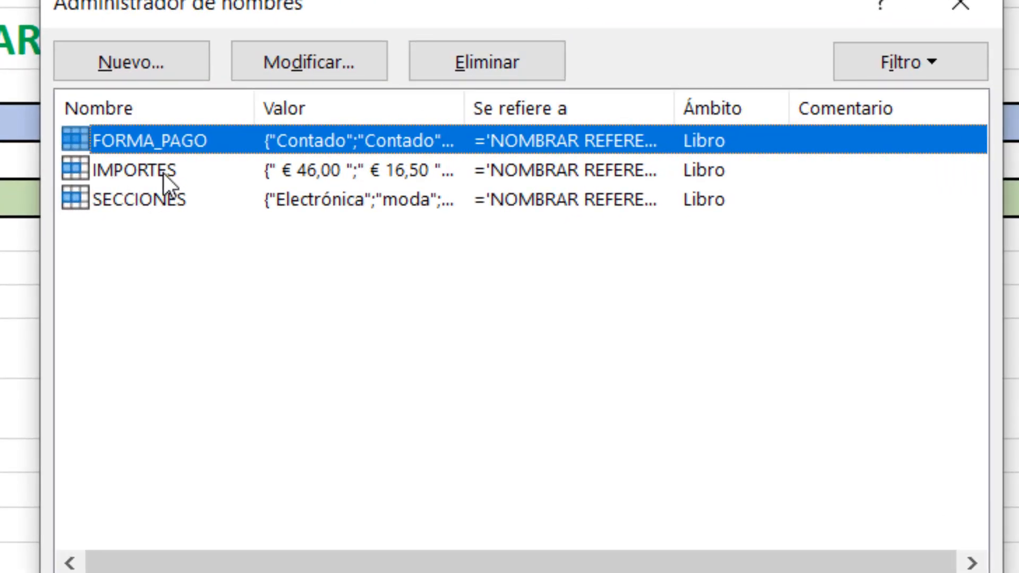
click(164, 173)
click(164, 200)
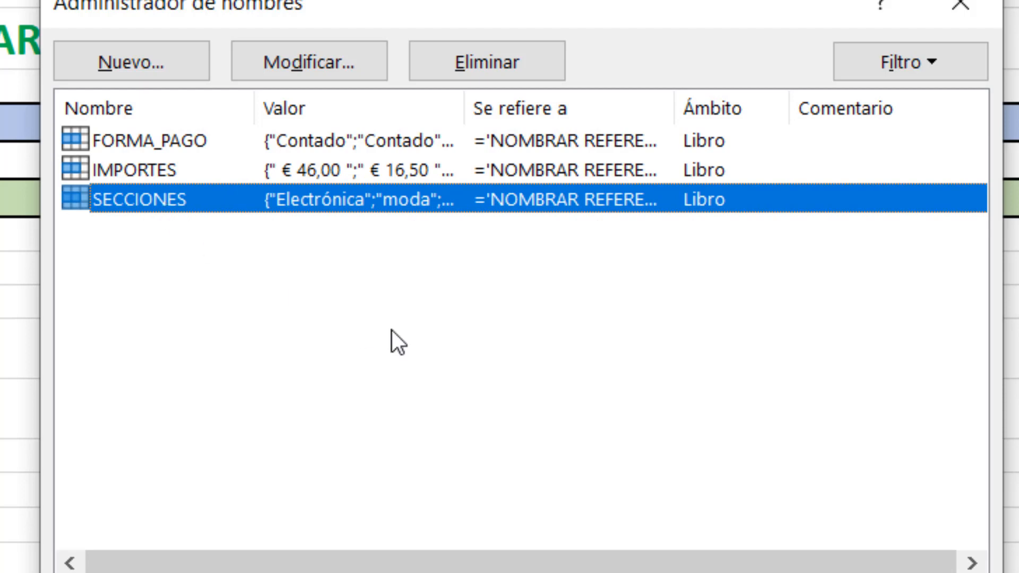
click(138, 62)
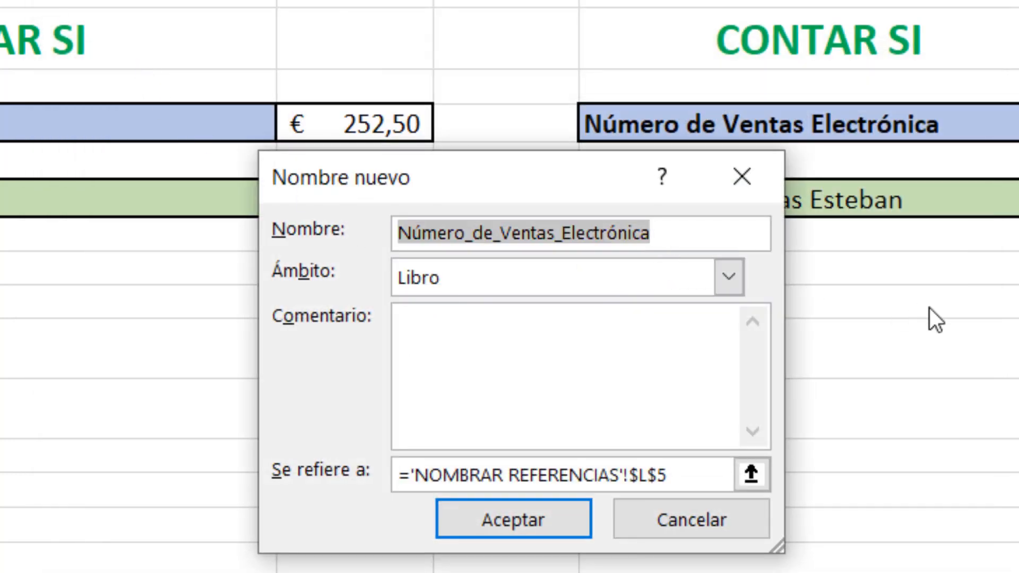
text(porcent)
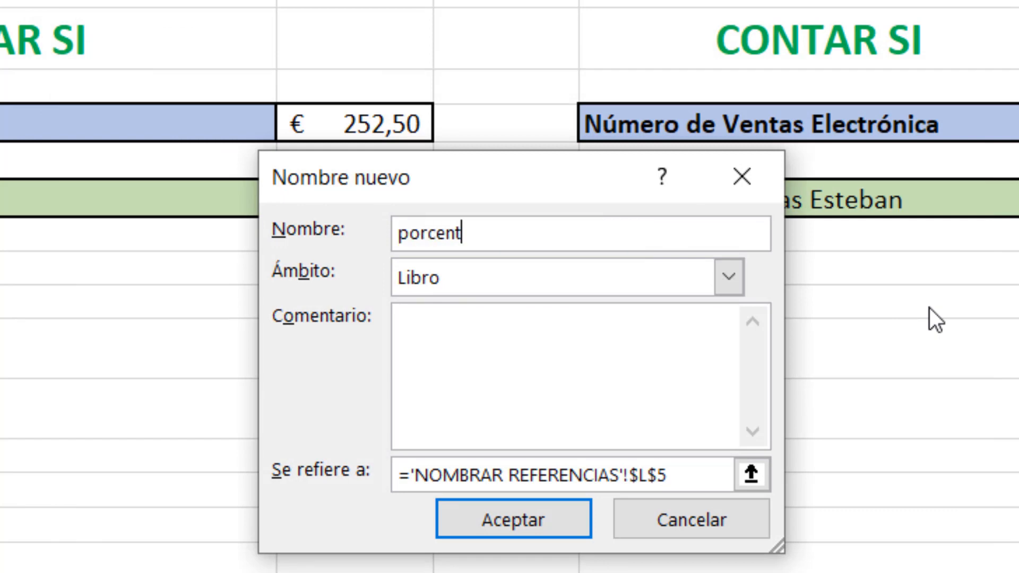
text(aje)
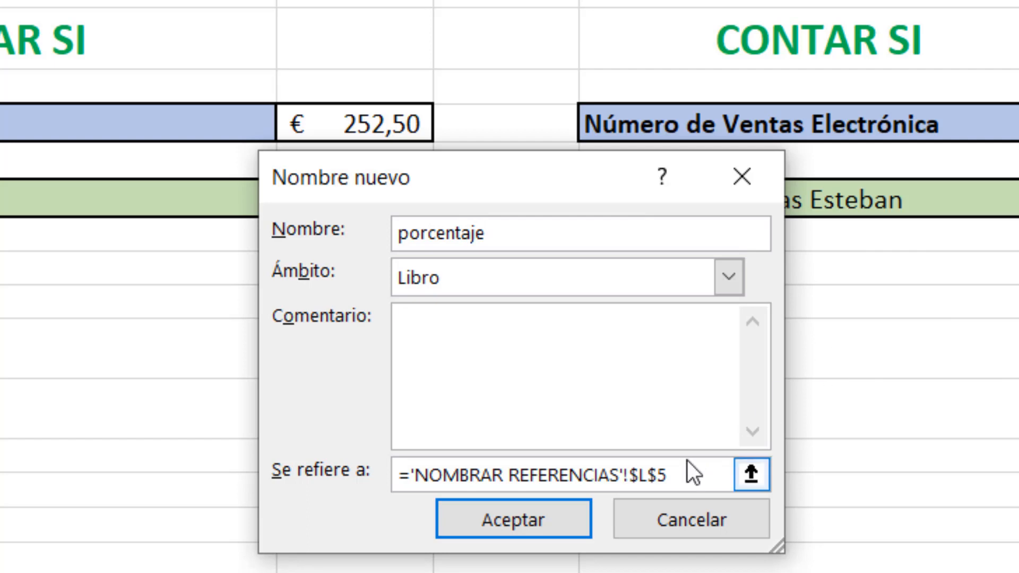
click(677, 475)
drag(677, 475, 398, 478)
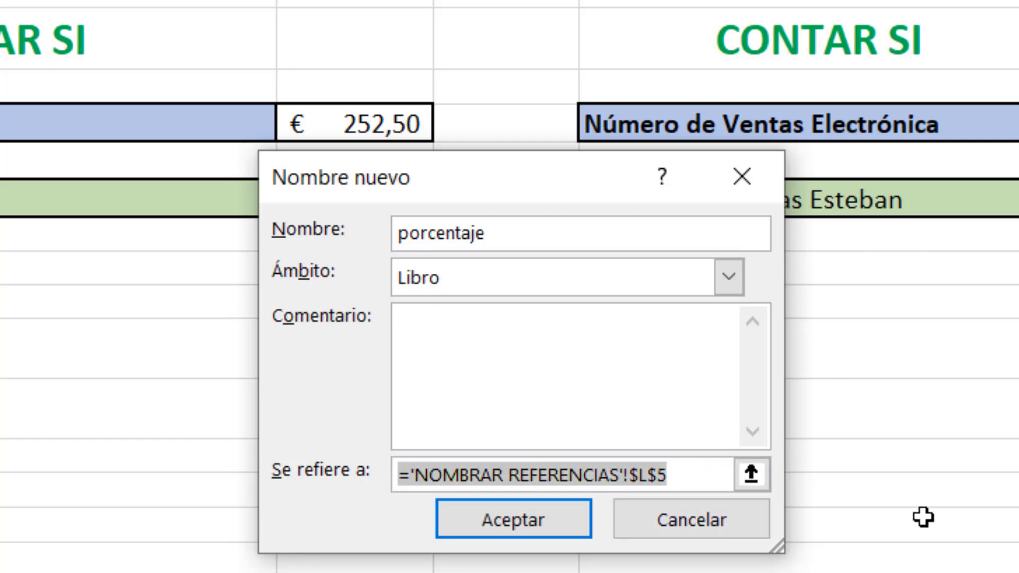
text(7)
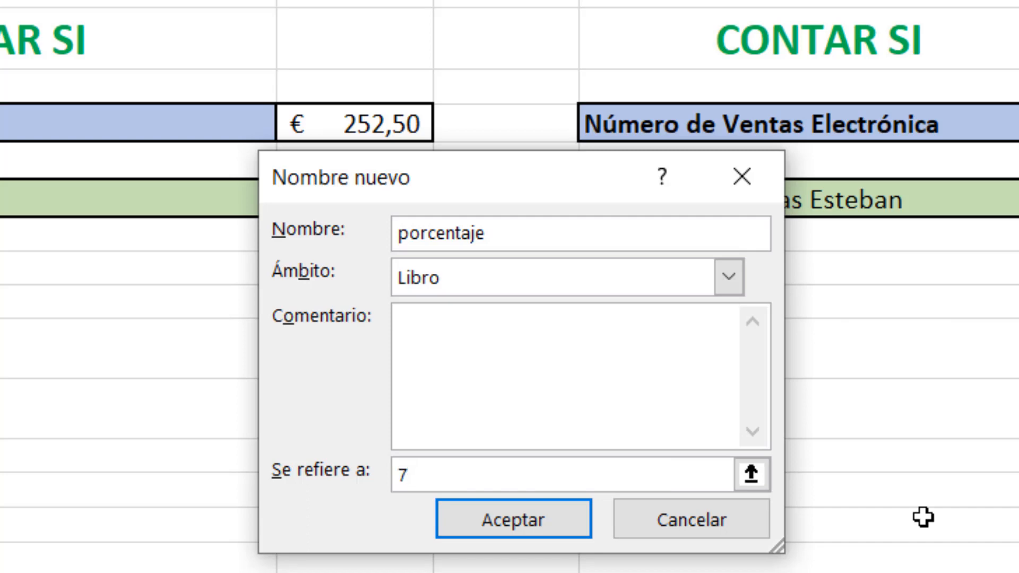
text(%)
click(517, 516)
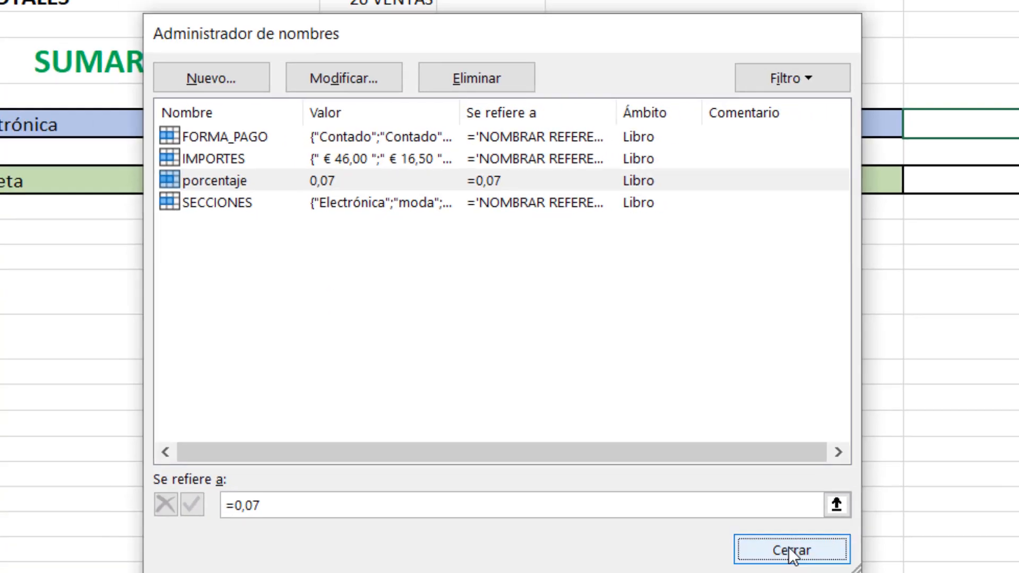
click(789, 552)
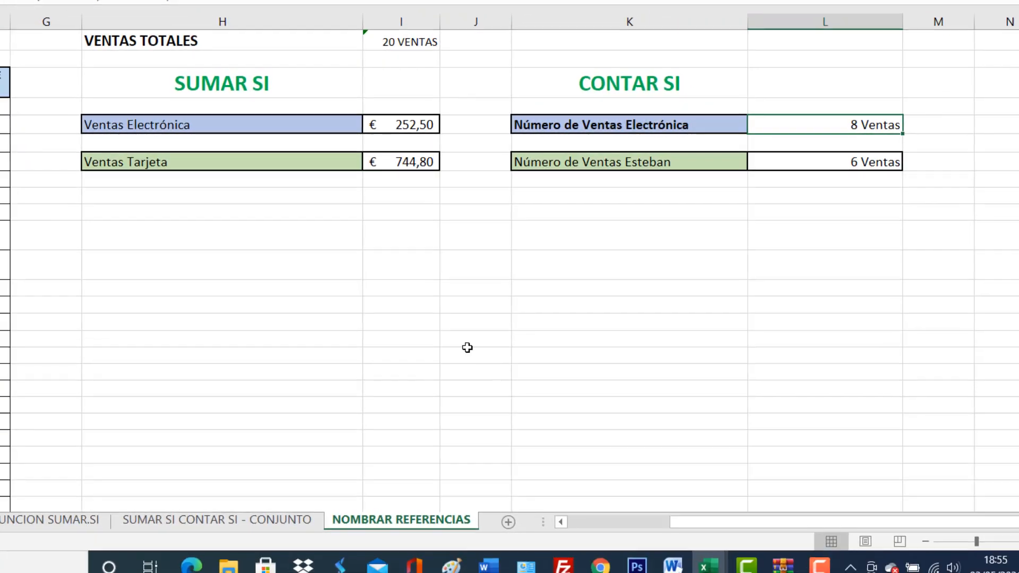
- Enter 1000 in I15 and the formula =porcentaje in J15
click(387, 325)
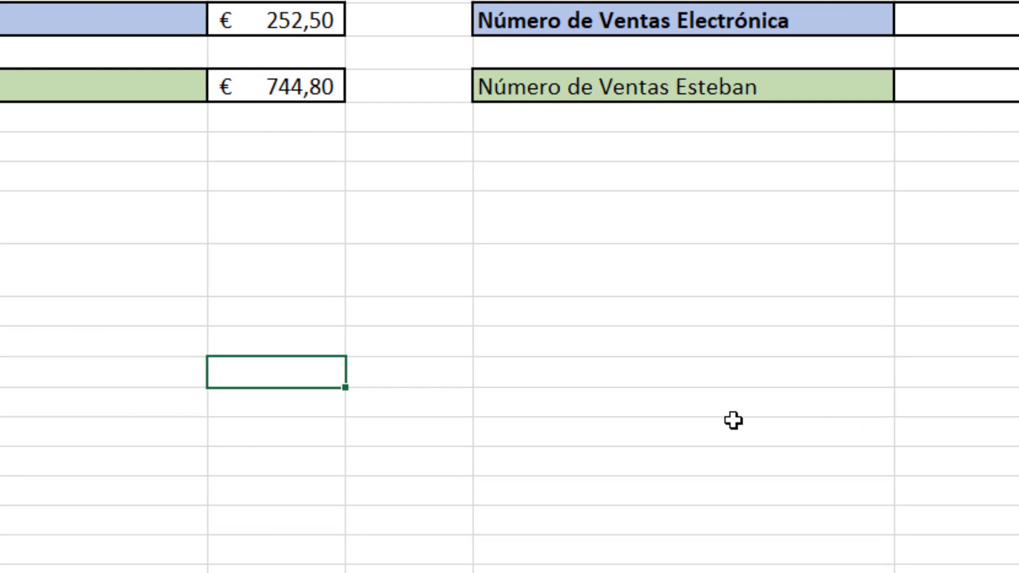
text(1000)
key(Tab)
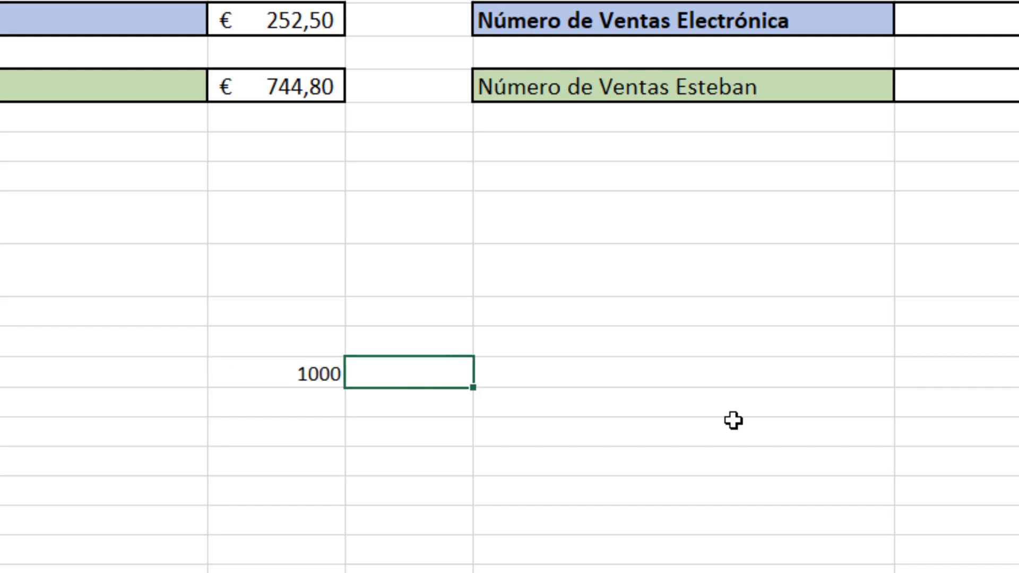
text(=por)
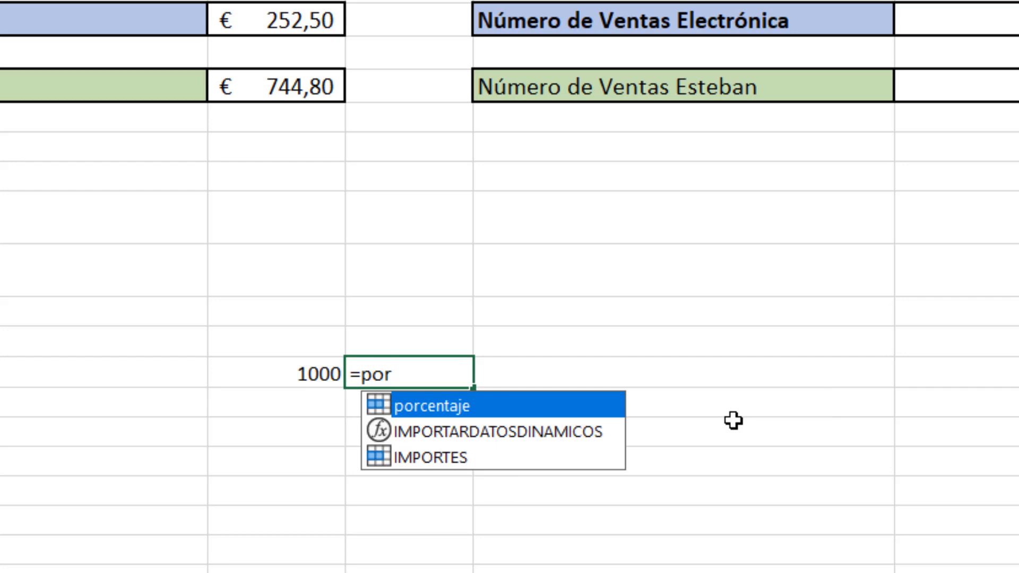
double_click(428, 405)
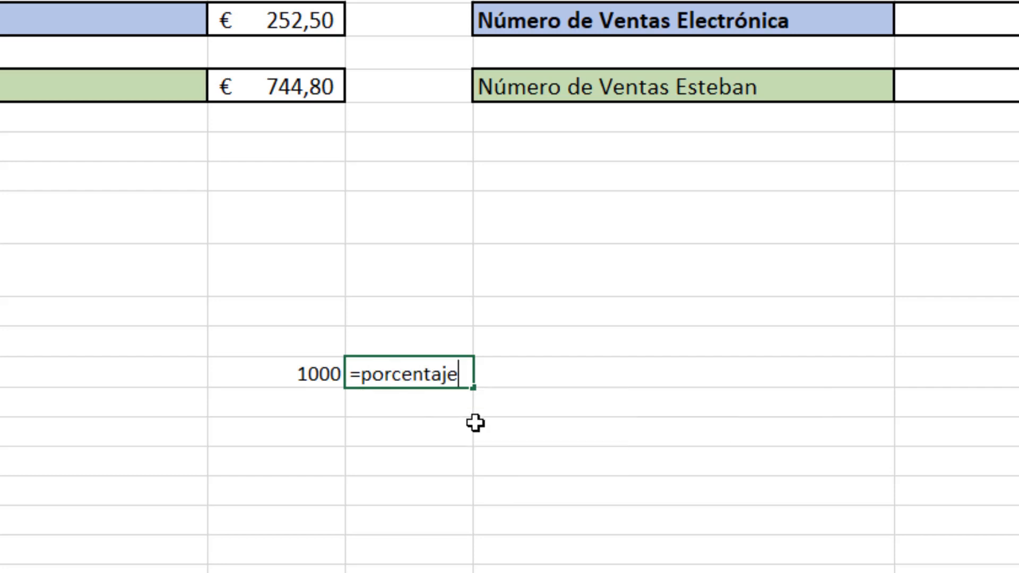
key(Return)
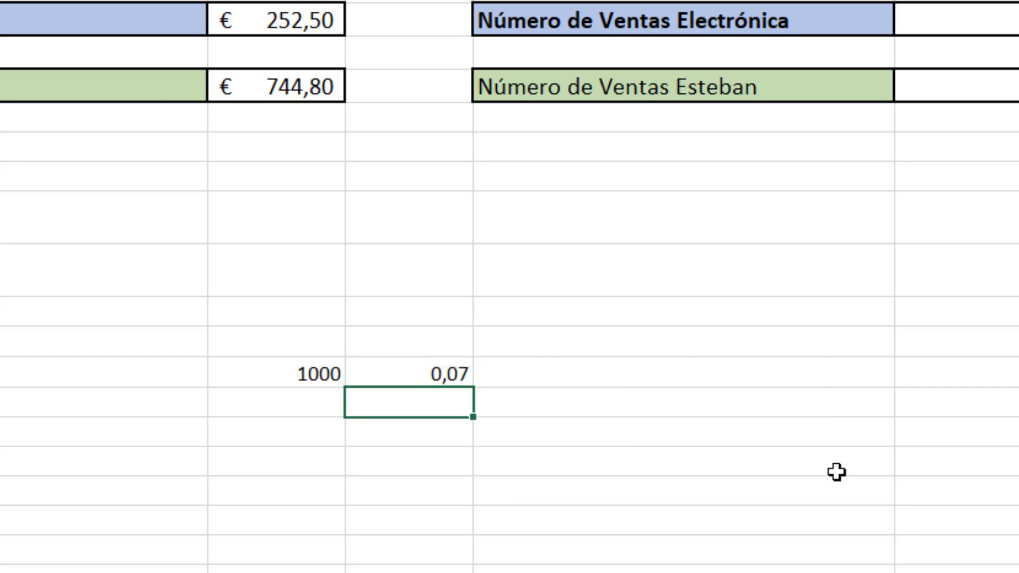
- Format cell J15 as Porcentaje with two decimal places
click(430, 372)
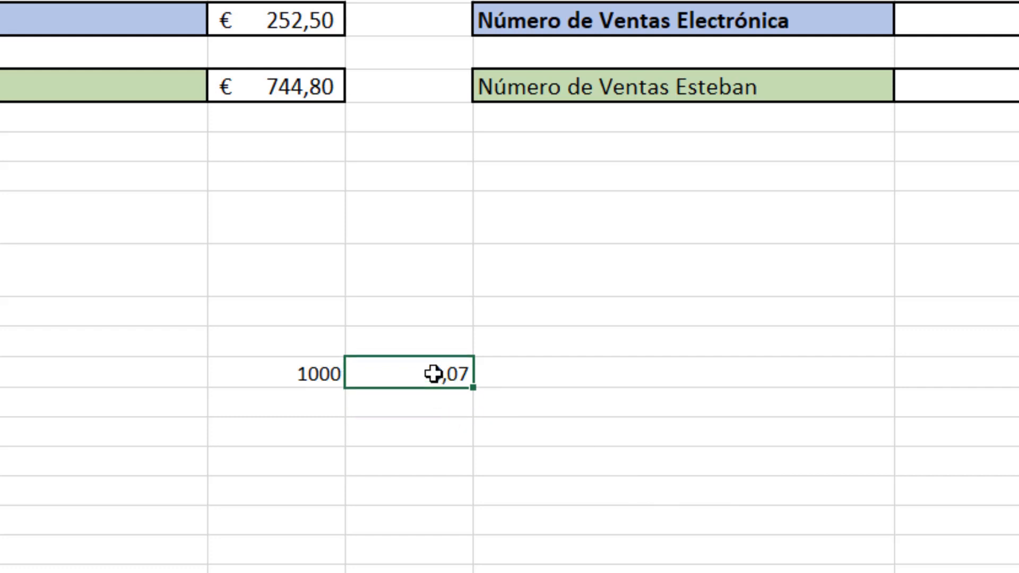
right_click(433, 374)
click(537, 265)
click(215, 116)
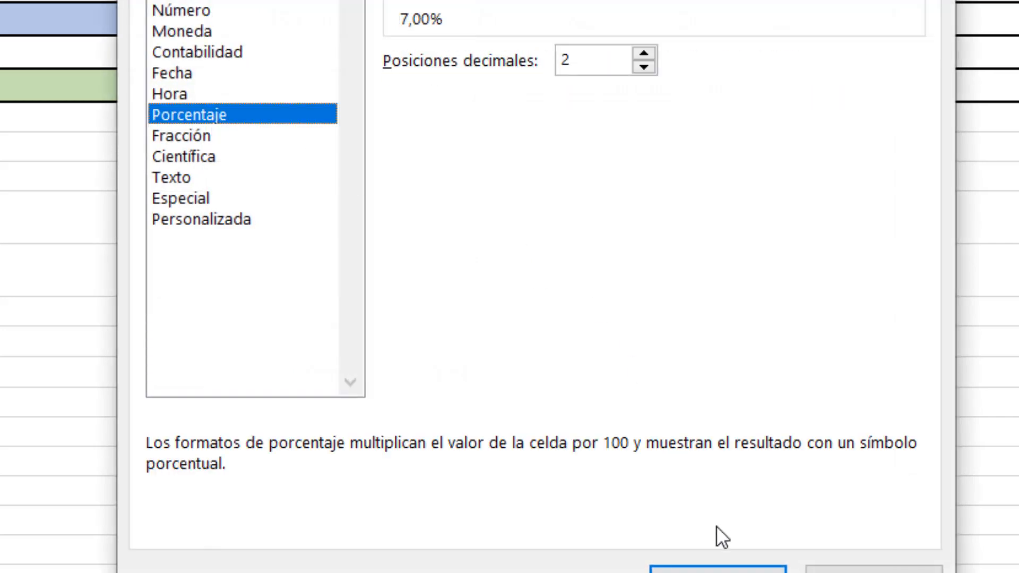
click(718, 568)
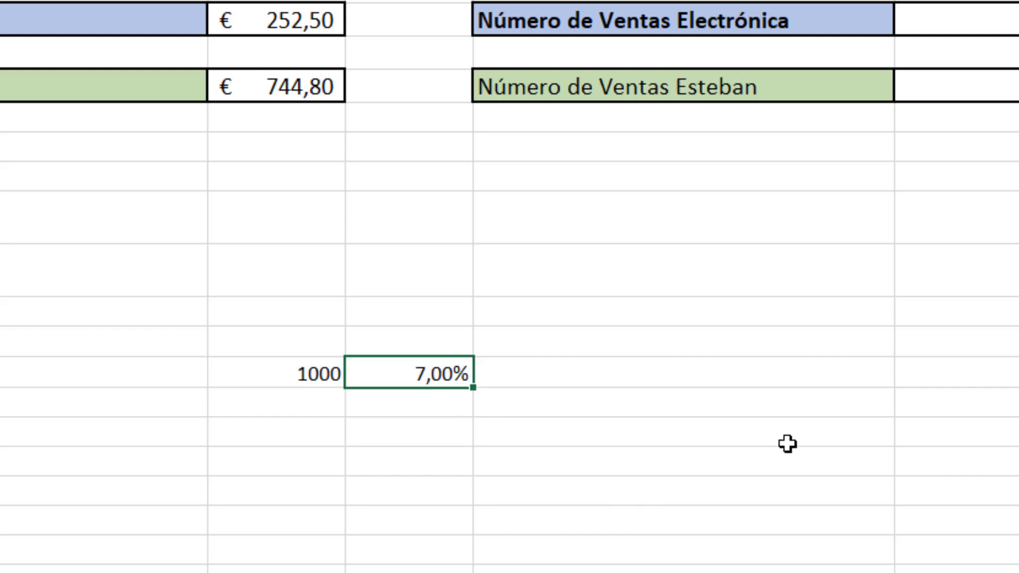
- Replace the formula in J15 with =I15*porcentaje
text(=)
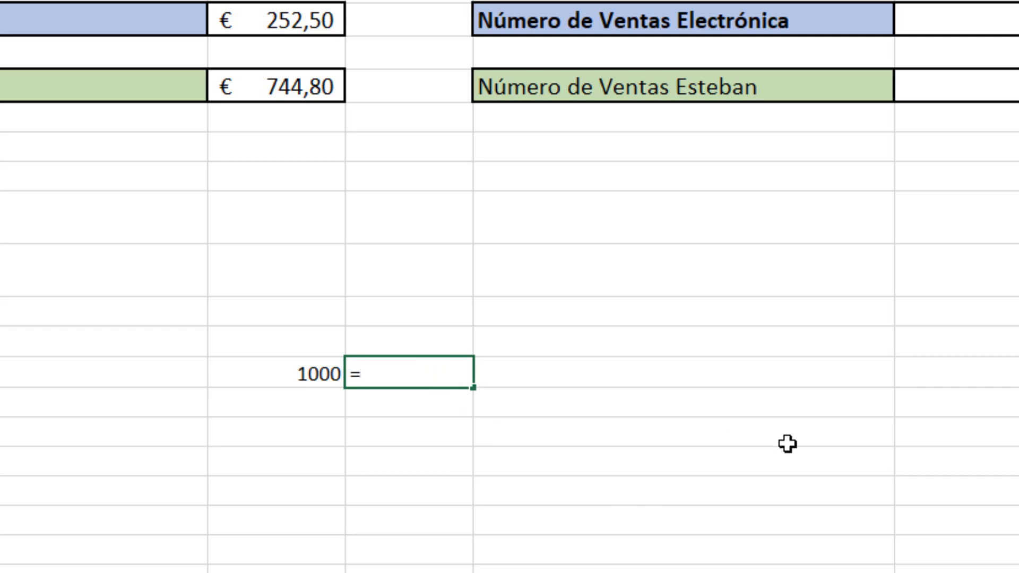
click(324, 374)
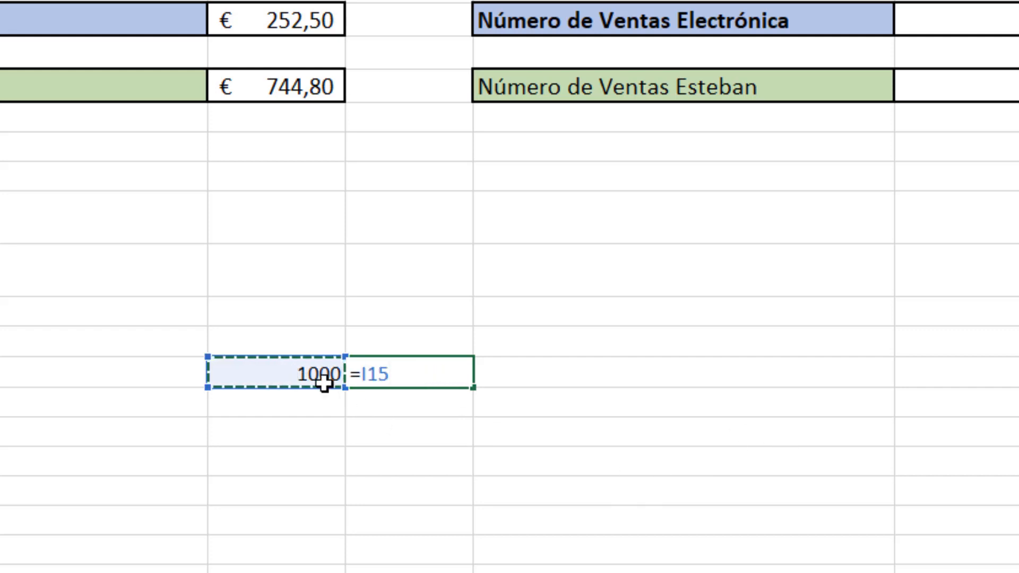
text(*)
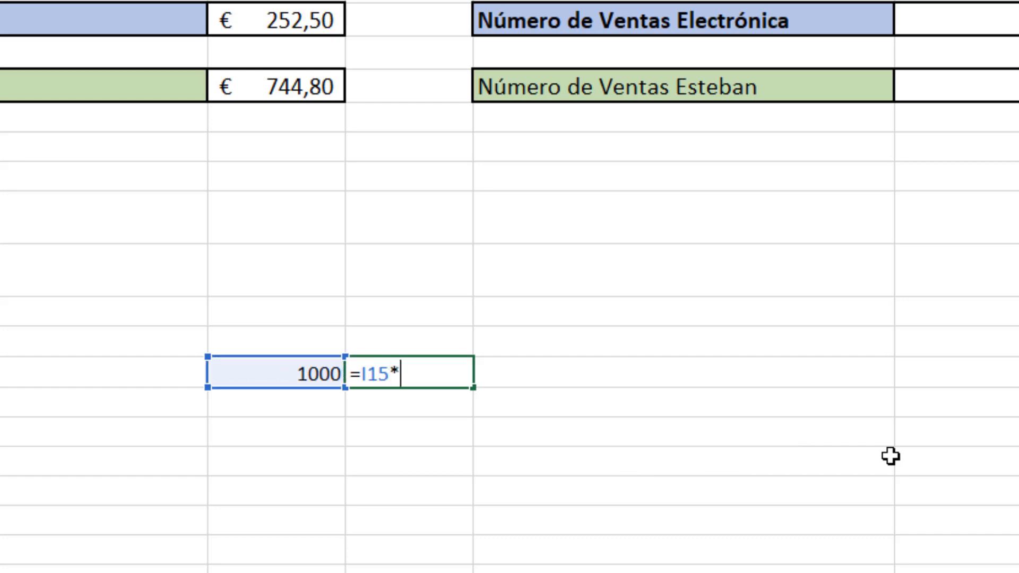
text(por)
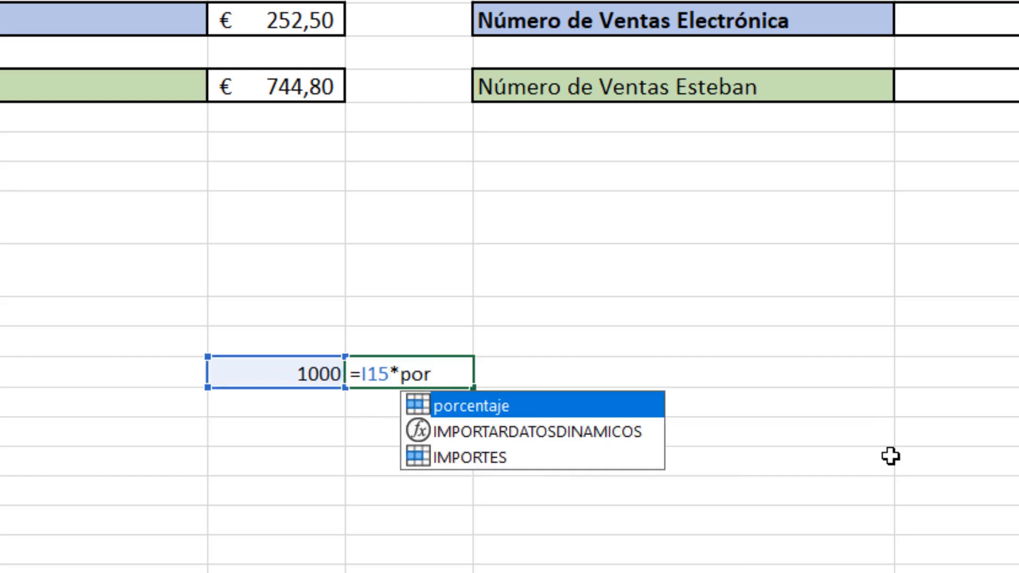
double_click(476, 405)
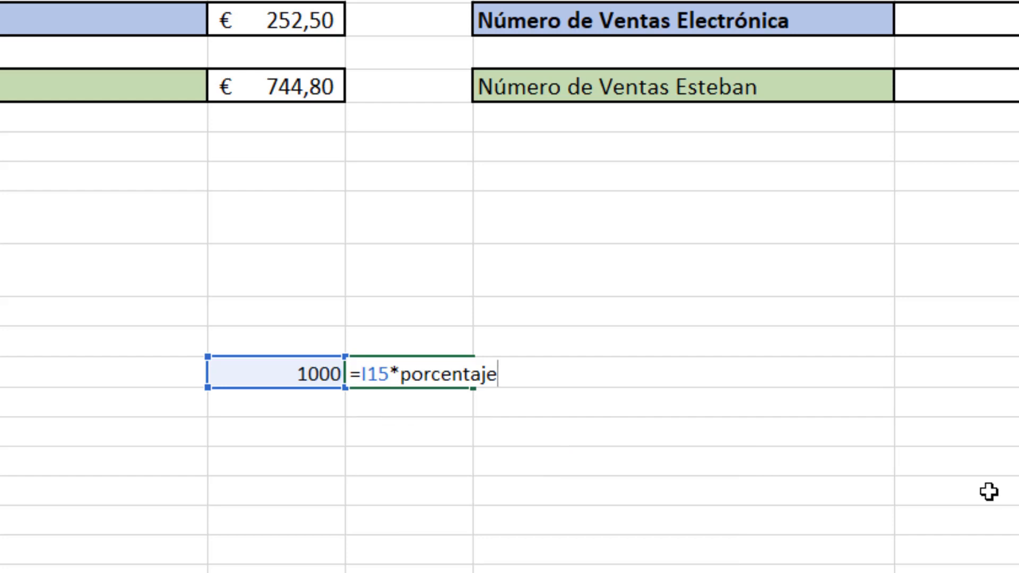
key(Return)
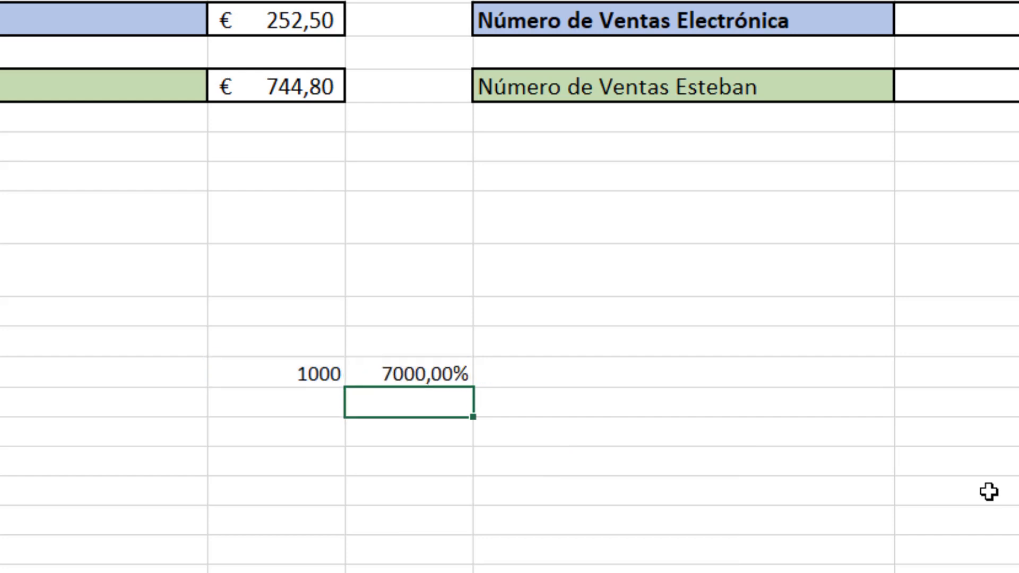
- Format the result in J15 as Número with 0 decimal places
click(405, 377)
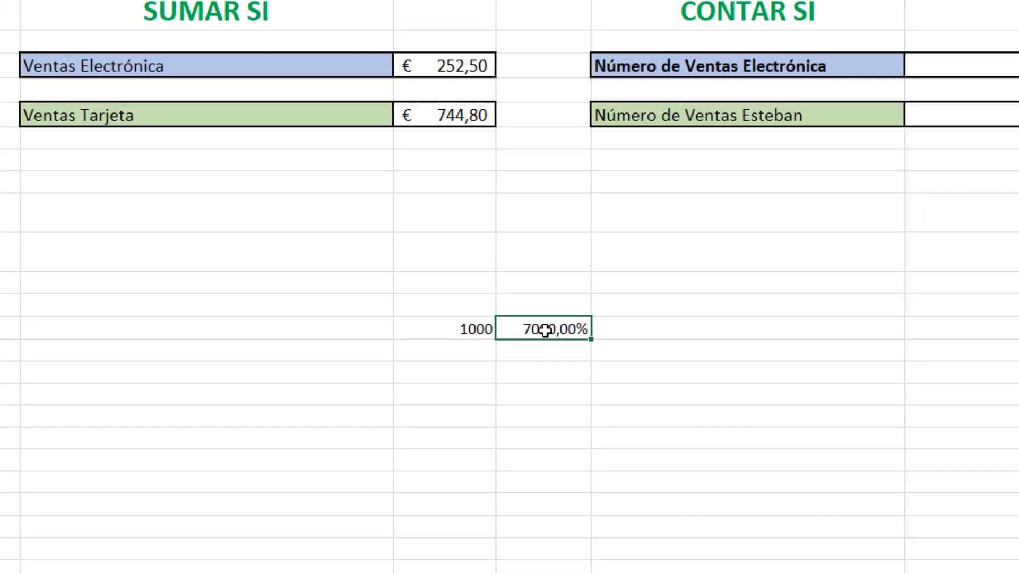
right_click(545, 330)
key(Escape)
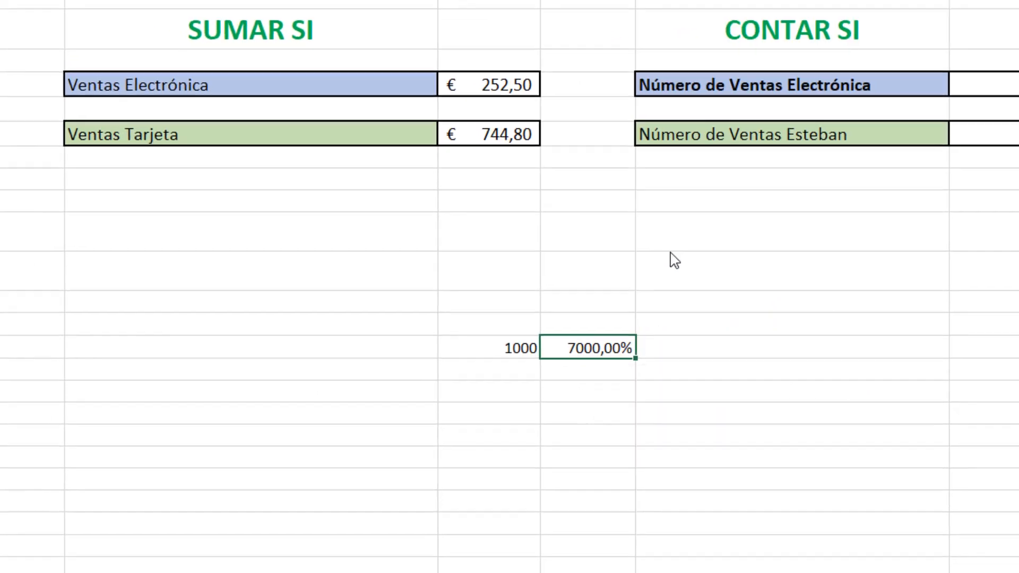
key(ctrl+1)
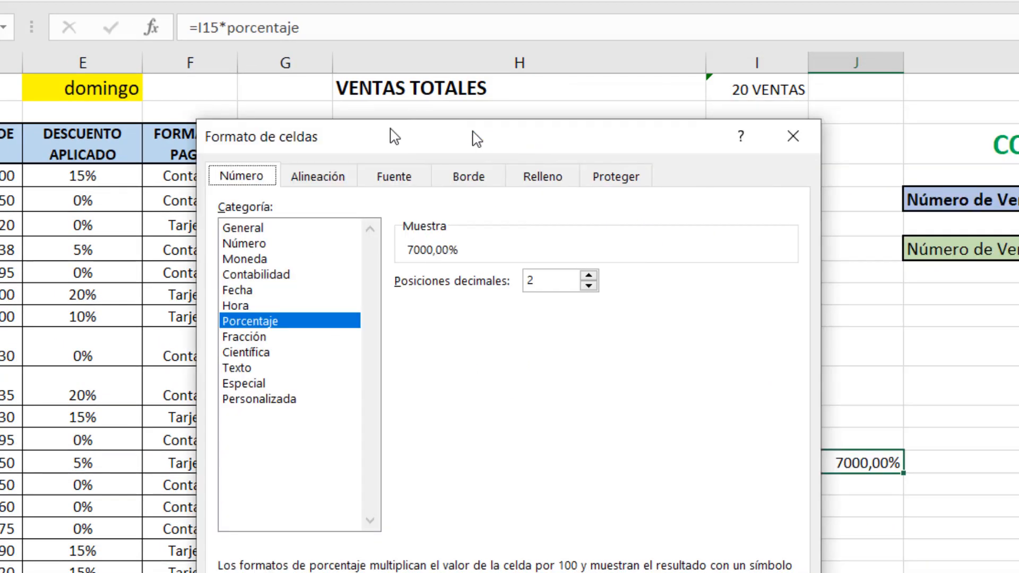
drag(476, 139, 384, 126)
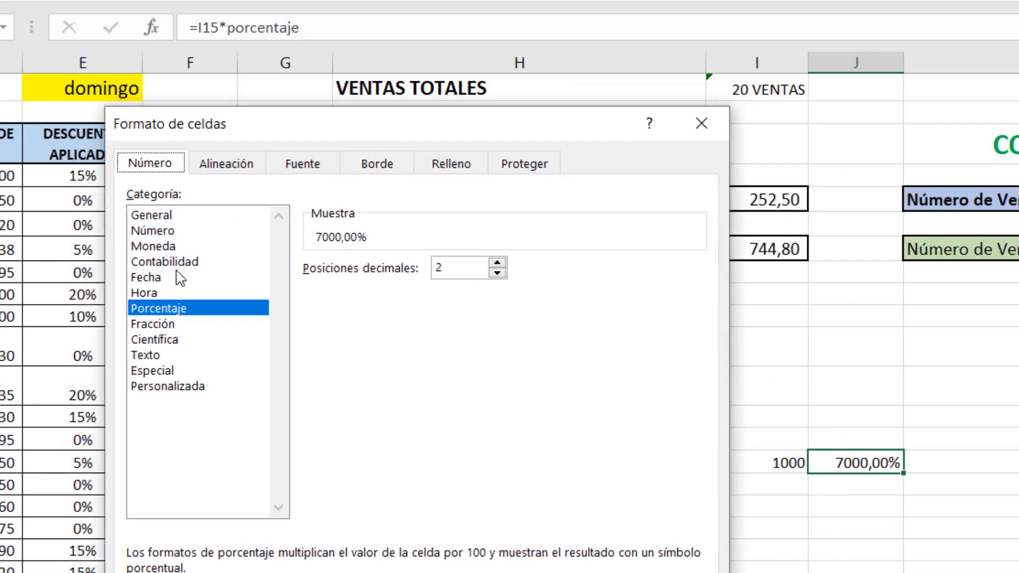
click(171, 233)
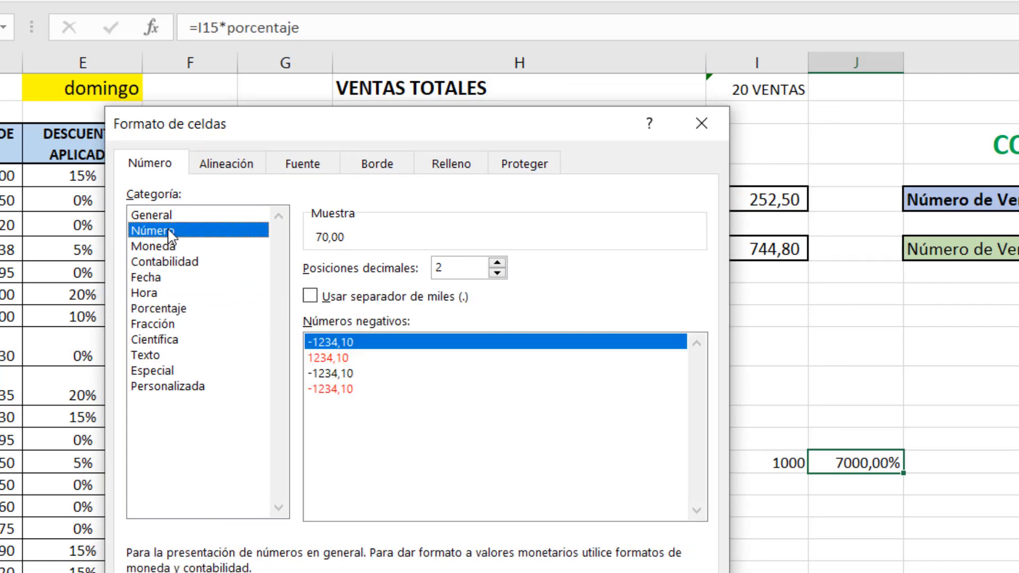
click(497, 272)
click(497, 273)
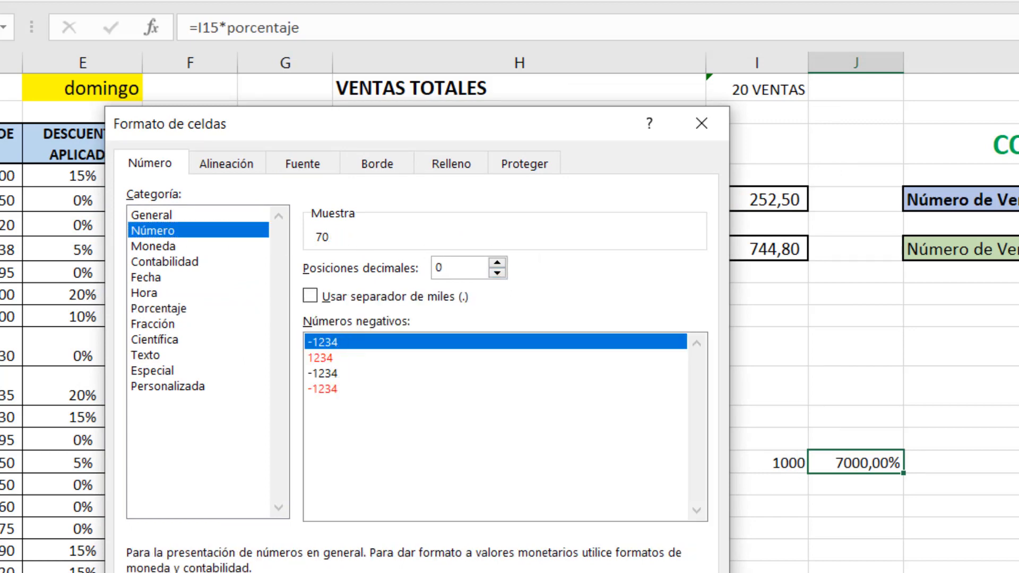
key(Return)
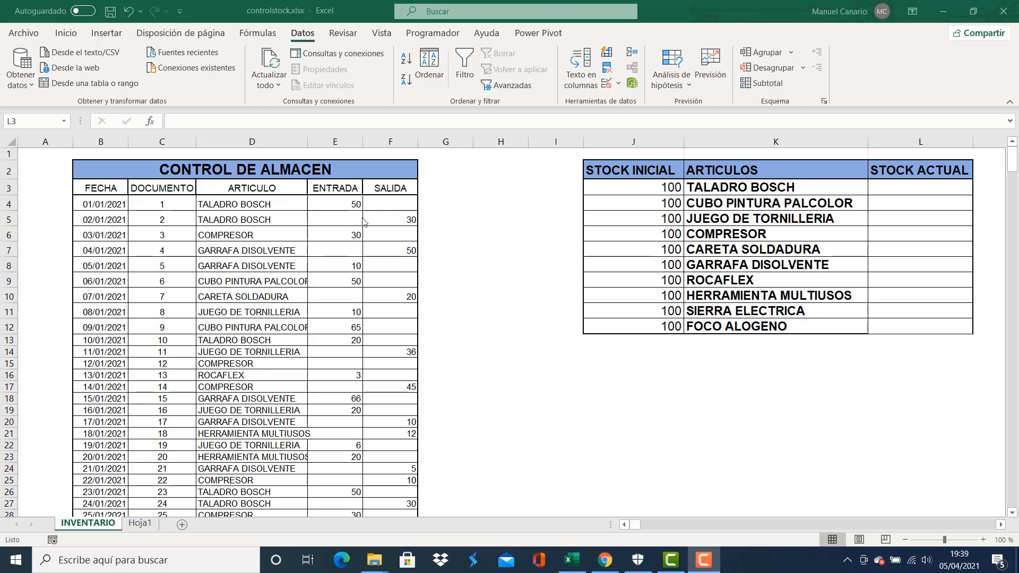
- Examine the date, document, article, ENTRADA and SALIDA entries of the CONTROL DE ALMACEN table in controlstock.xlsx
click(105, 202)
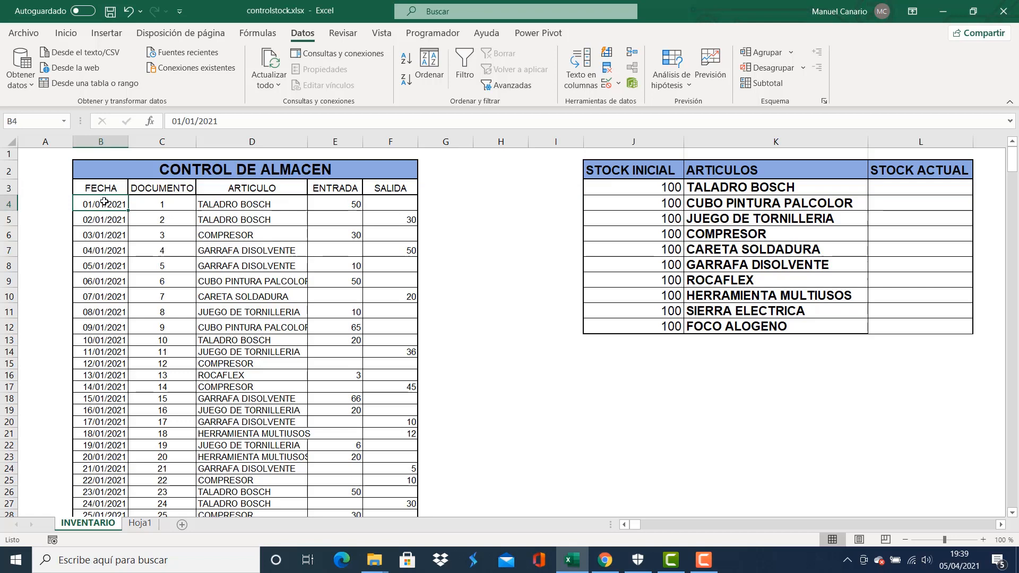
click(162, 205)
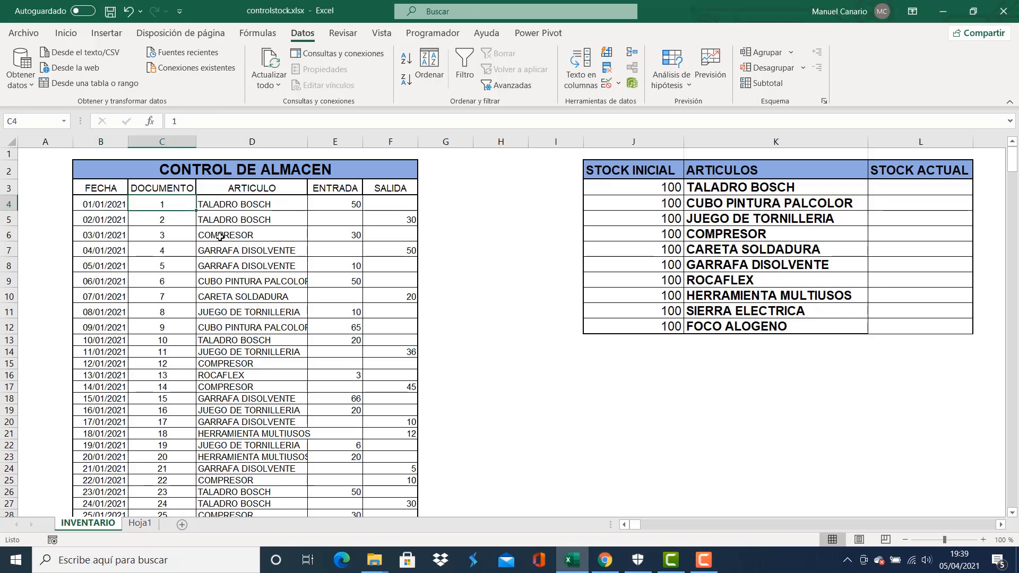
click(224, 204)
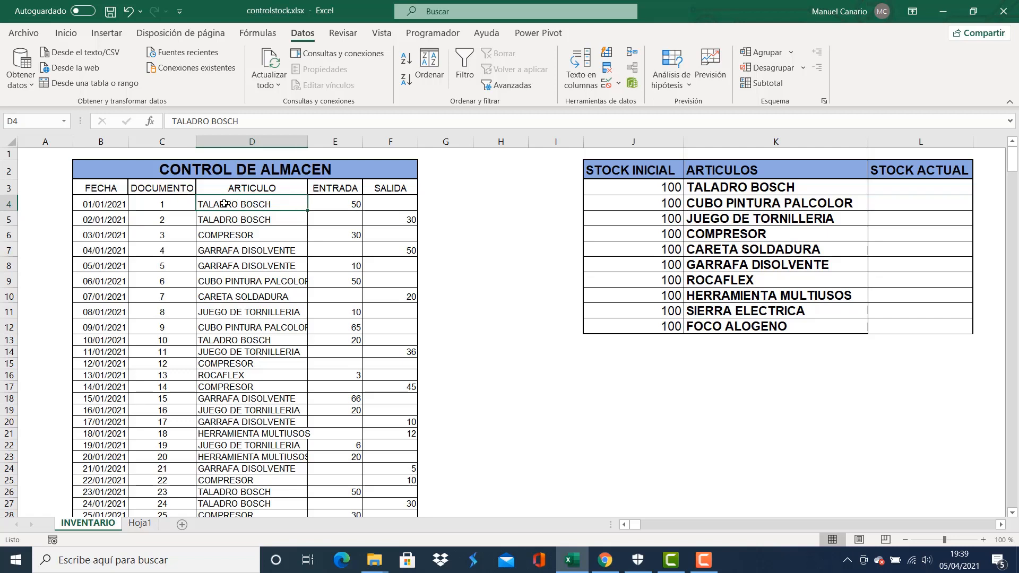
click(323, 202)
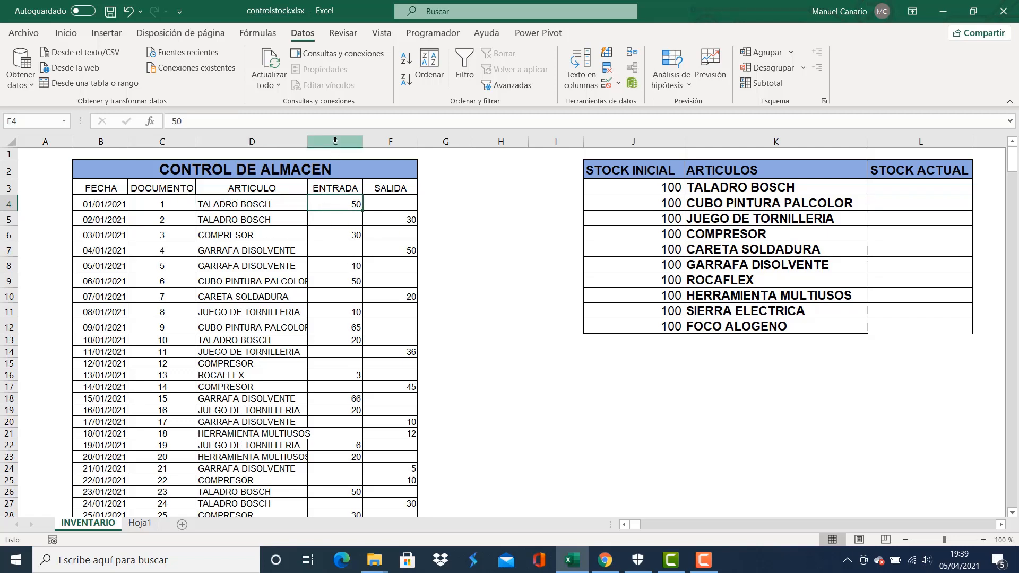
click(389, 141)
click(390, 205)
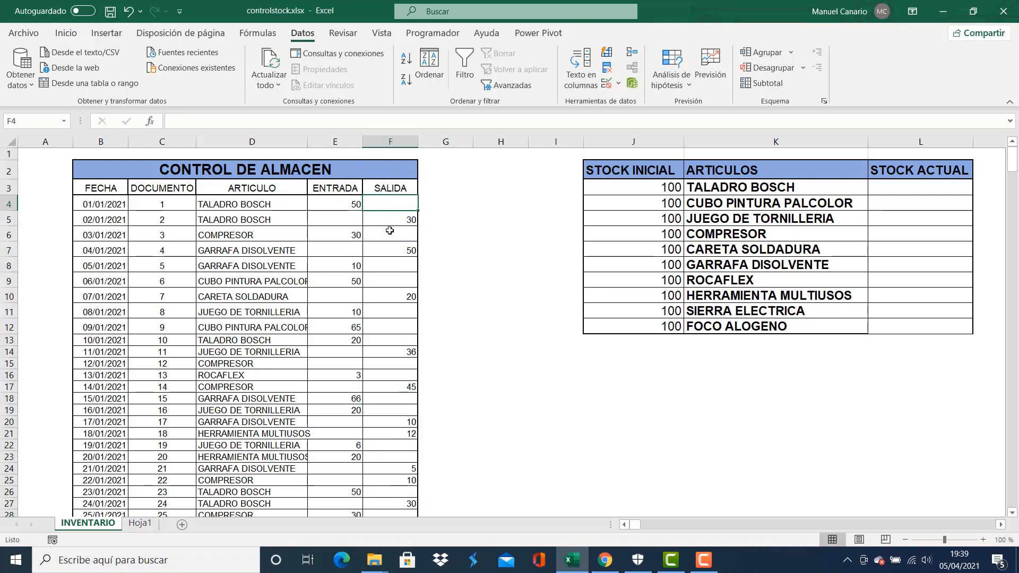
click(100, 200)
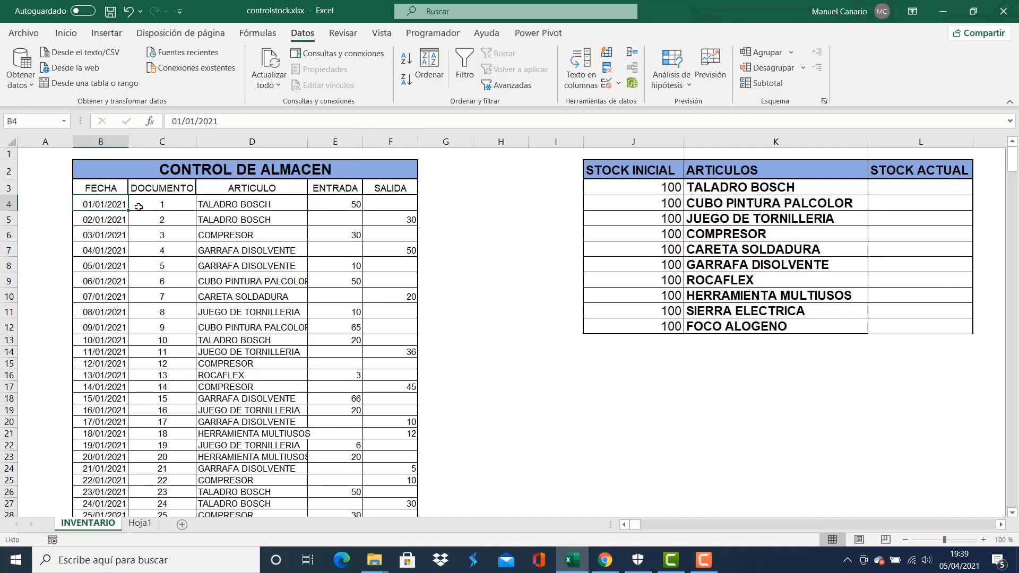
click(216, 204)
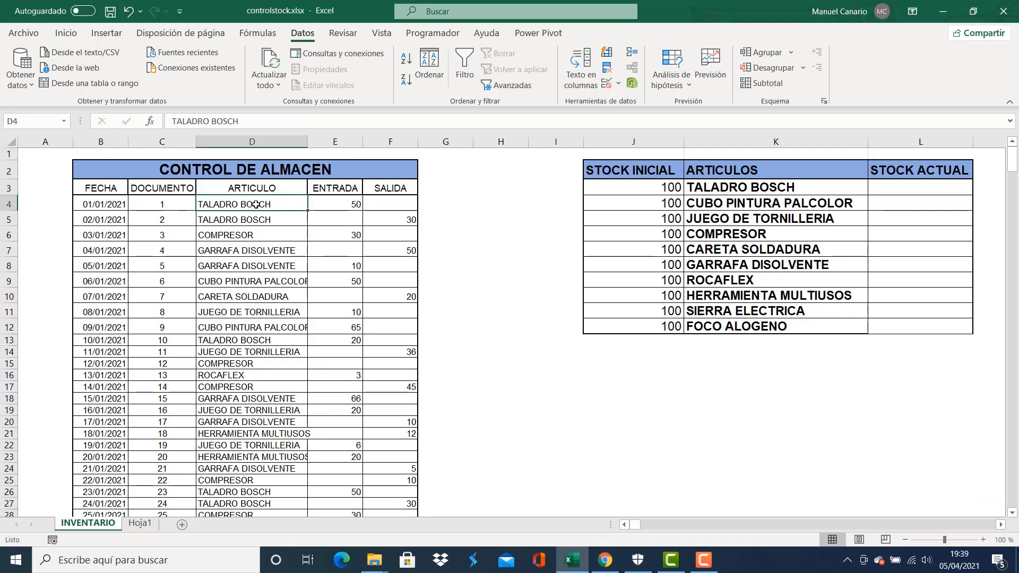
click(249, 220)
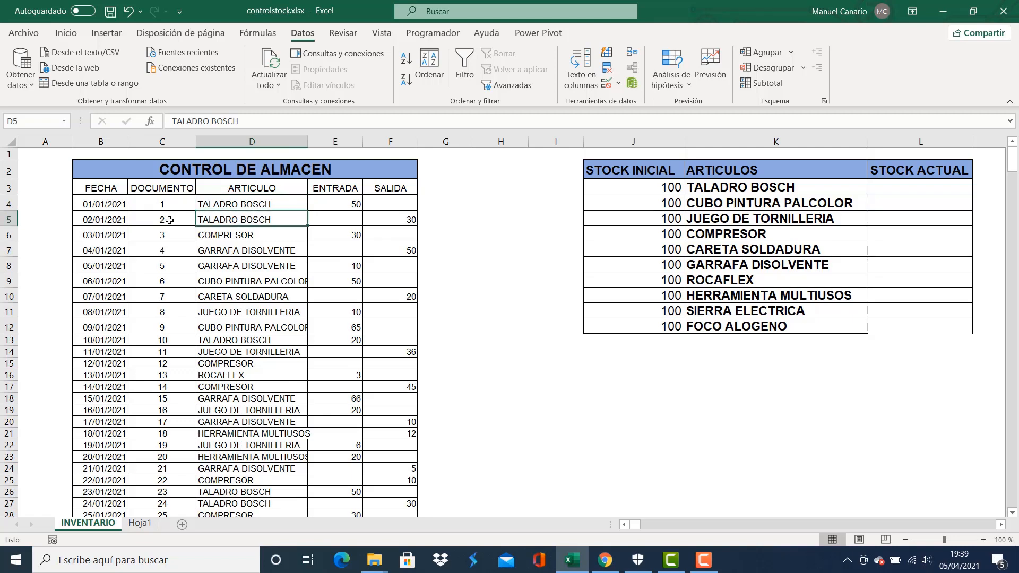
click(393, 220)
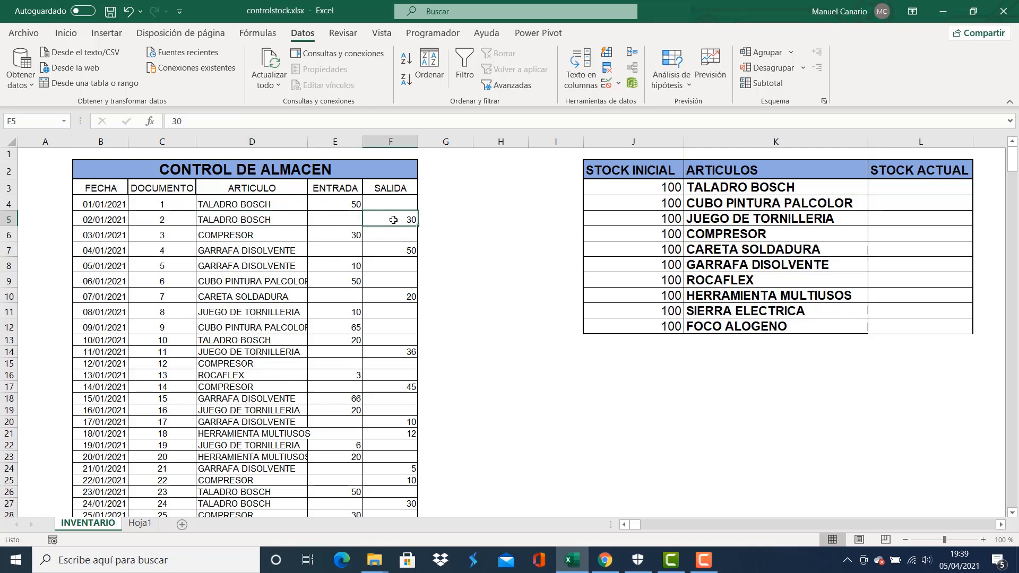
click(246, 219)
click(391, 221)
- Review the STOCK INICIAL values for the listed articles in J3:J12
click(1001, 524)
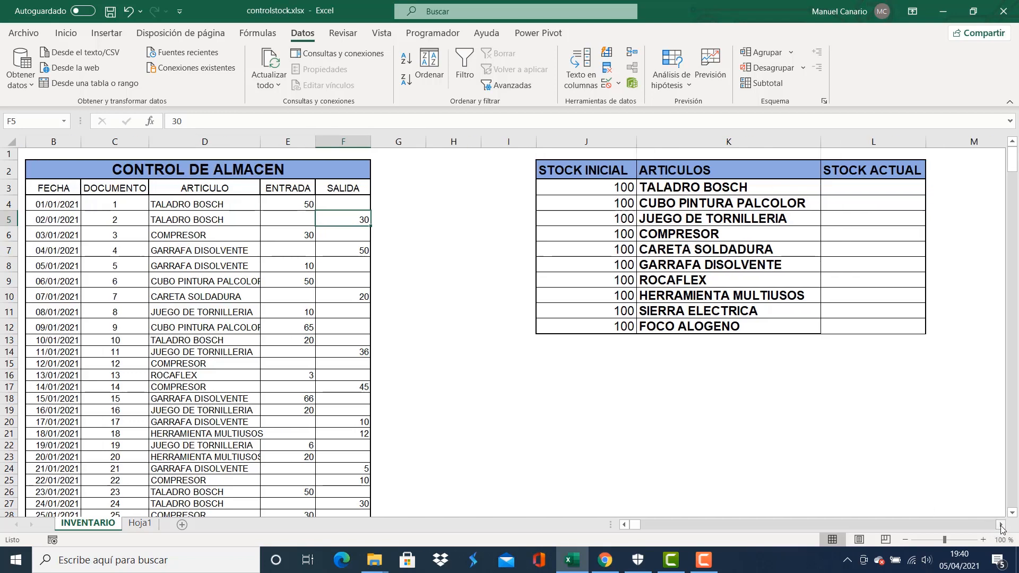
click(1001, 525)
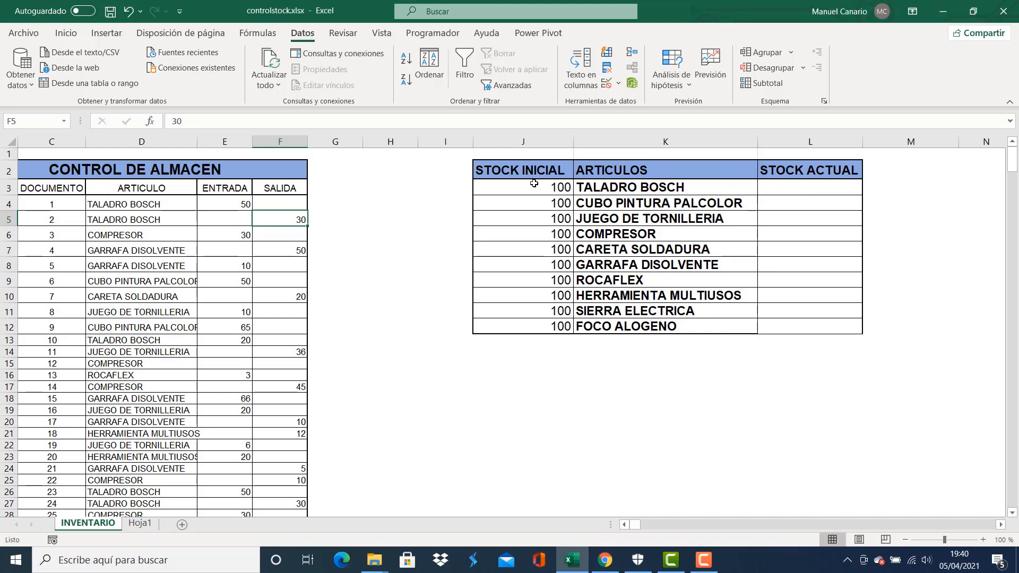
drag(532, 185, 536, 323)
click(555, 375)
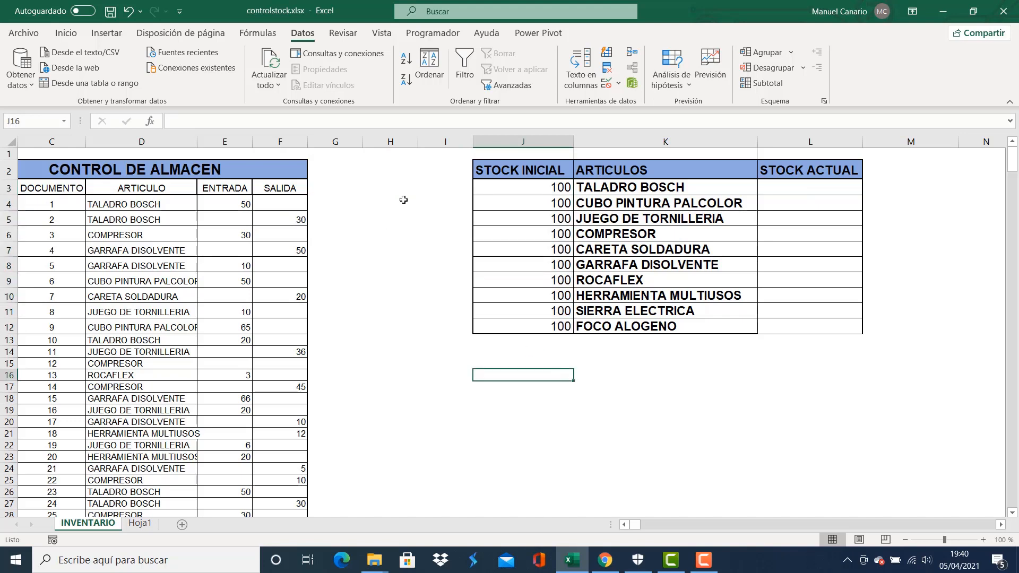
click(534, 190)
click(530, 202)
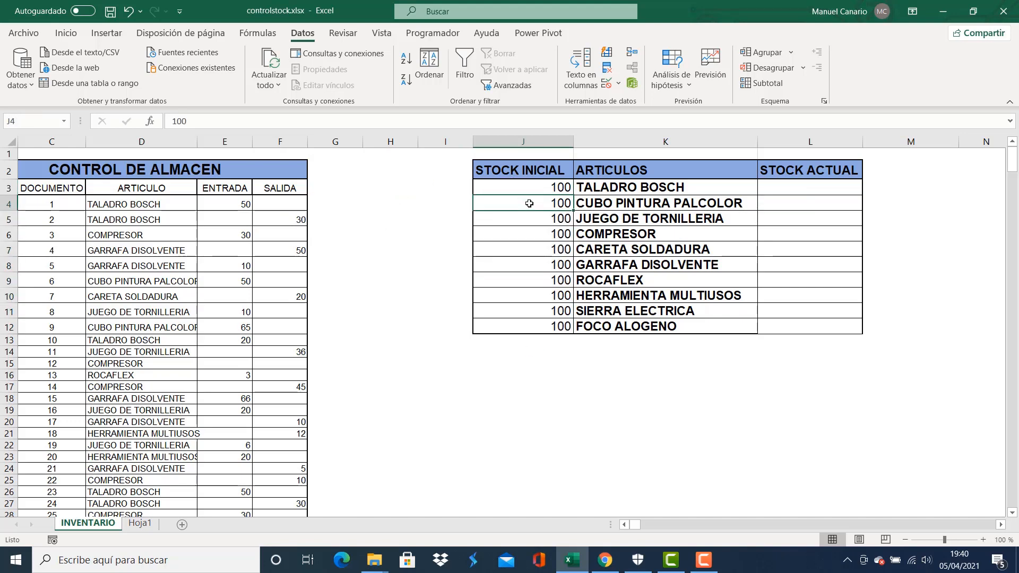
click(531, 217)
- Begin the formula in L3 with initial stock J3 plus a SUMAR.SI that uses D4:D68 as its criteria range
click(795, 189)
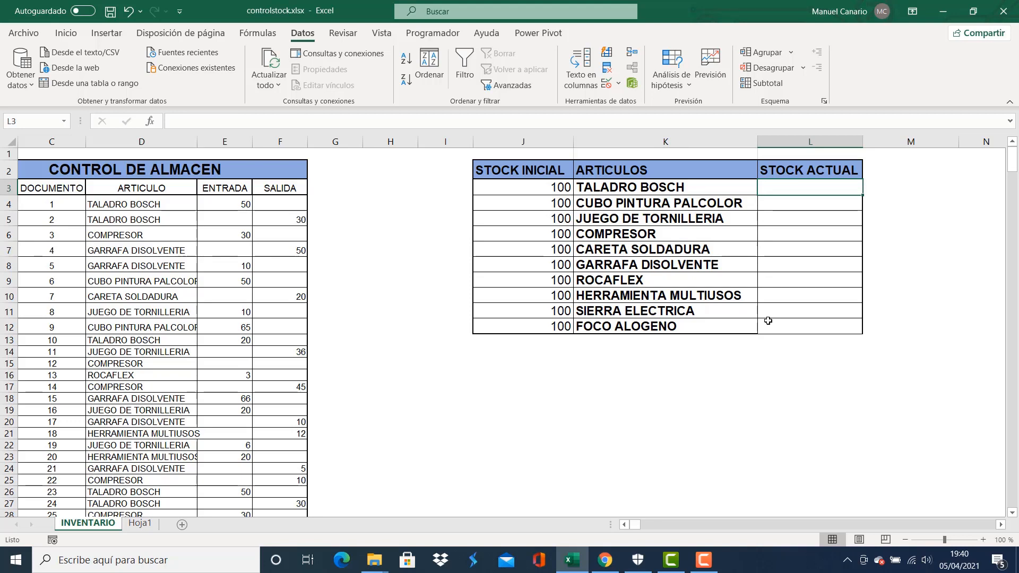
text(=)
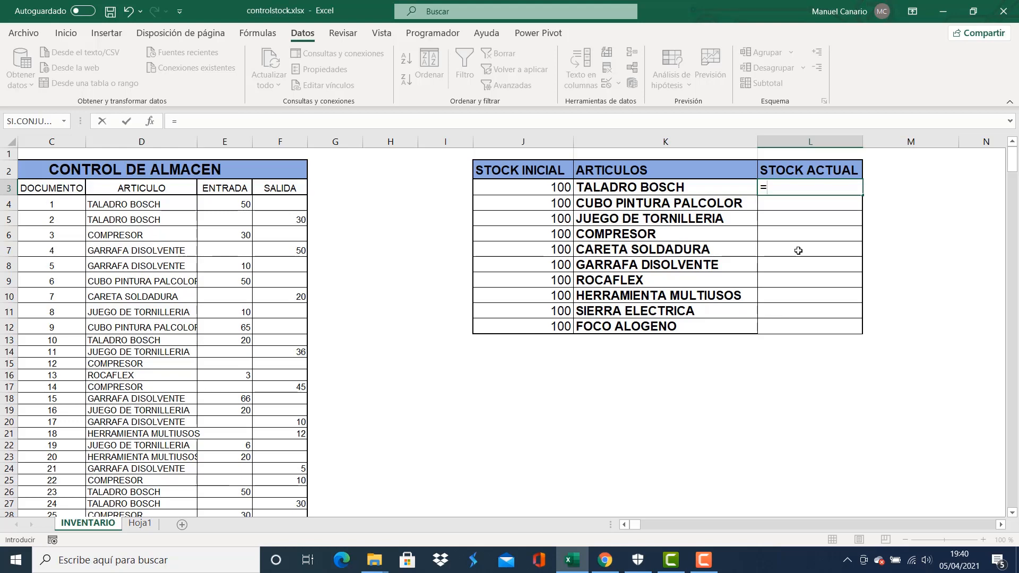
click(545, 192)
text(+)
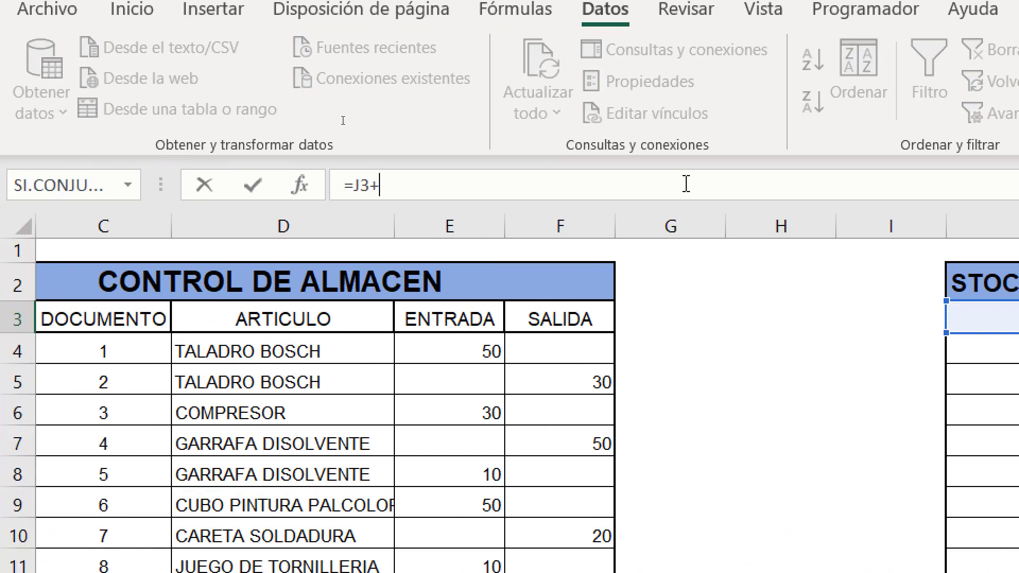
text(sumar.si)
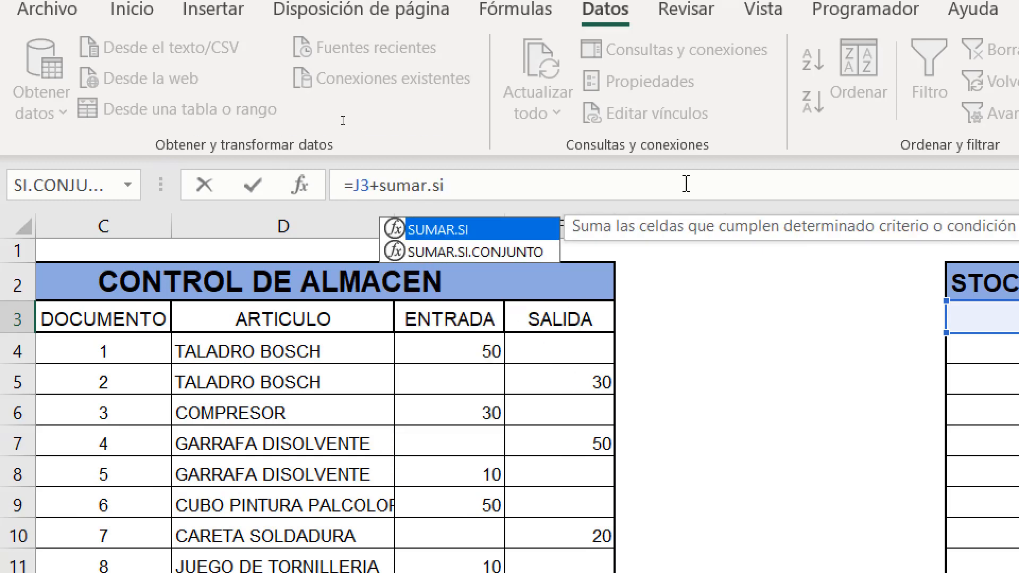
text(()
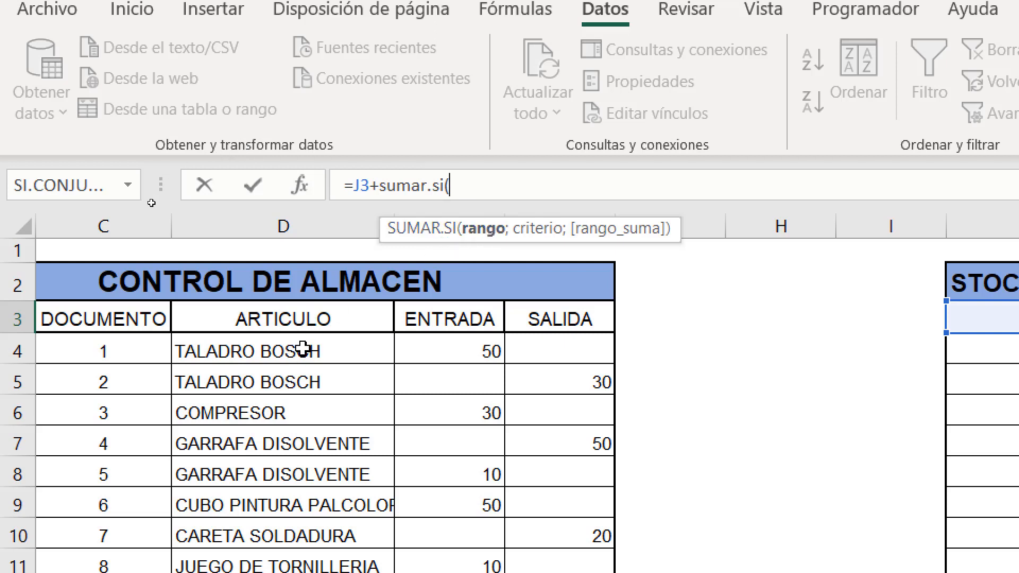
drag(302, 349, 308, 572)
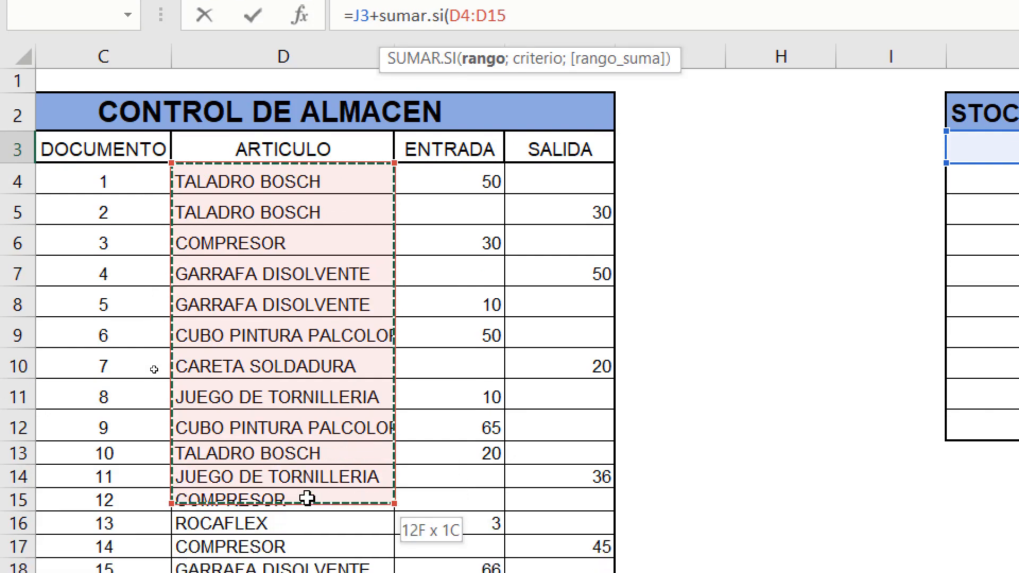
drag(308, 499, 301, 387)
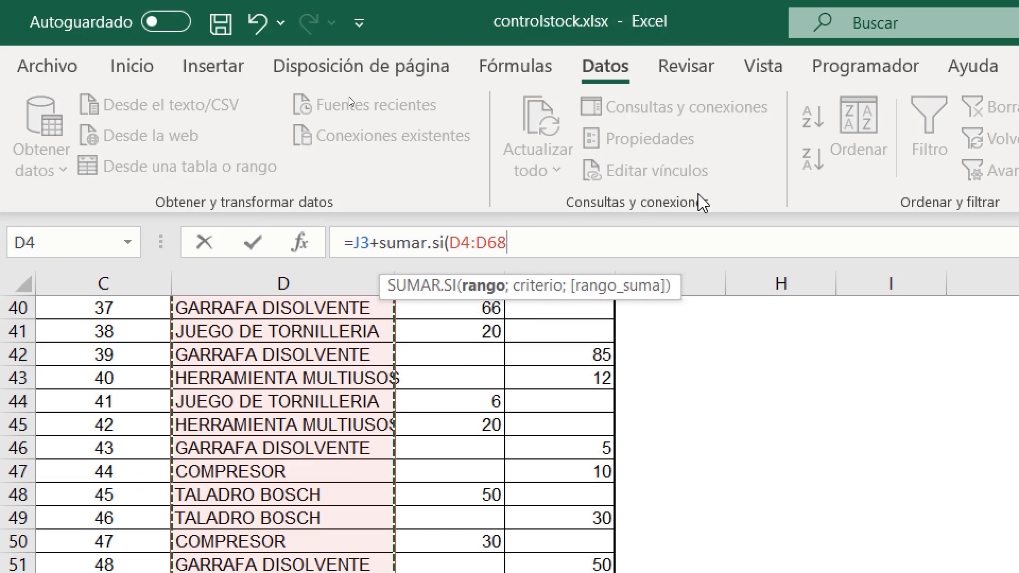
text(;)
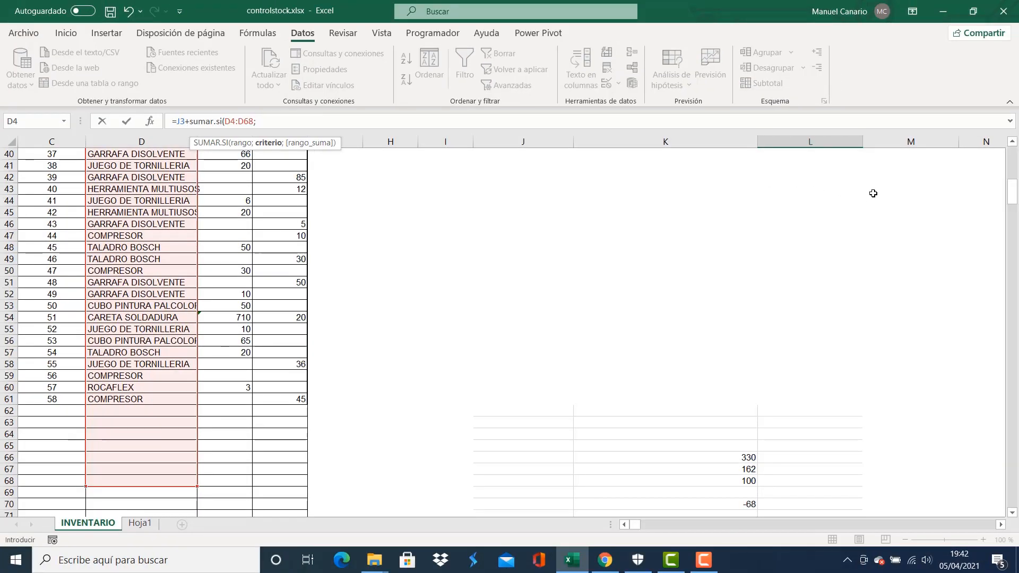
- Complete the first SUMAR.SI with K3 as the criterion and the ENTRADA cells E4:E68 as the sum range
drag(1012, 191, 1013, 142)
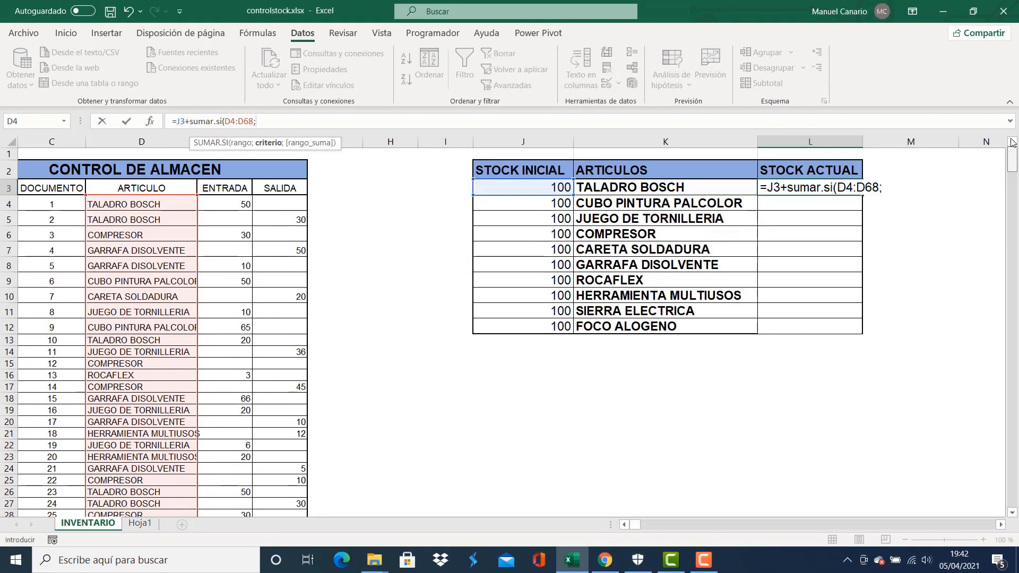
click(638, 186)
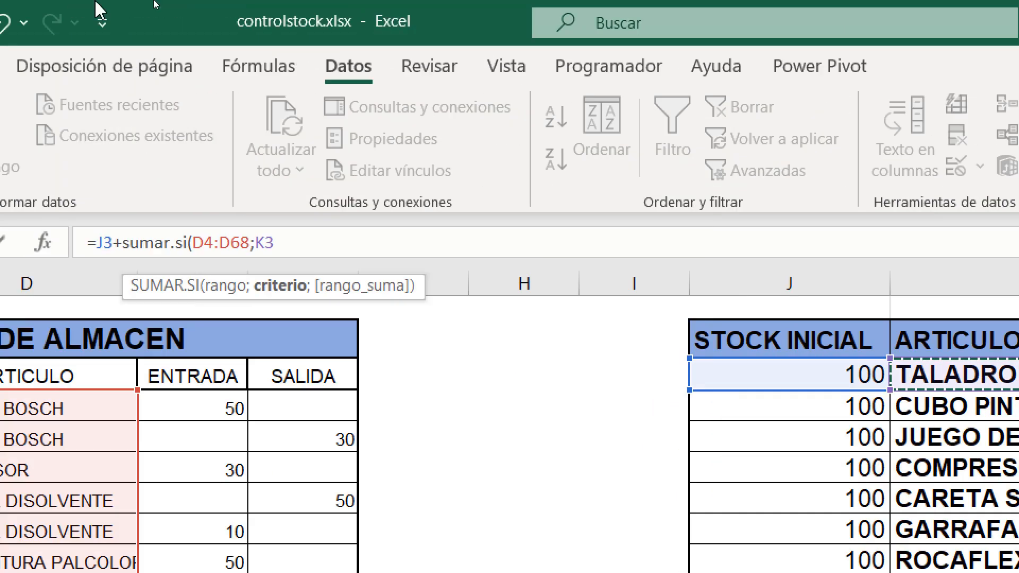
text(;)
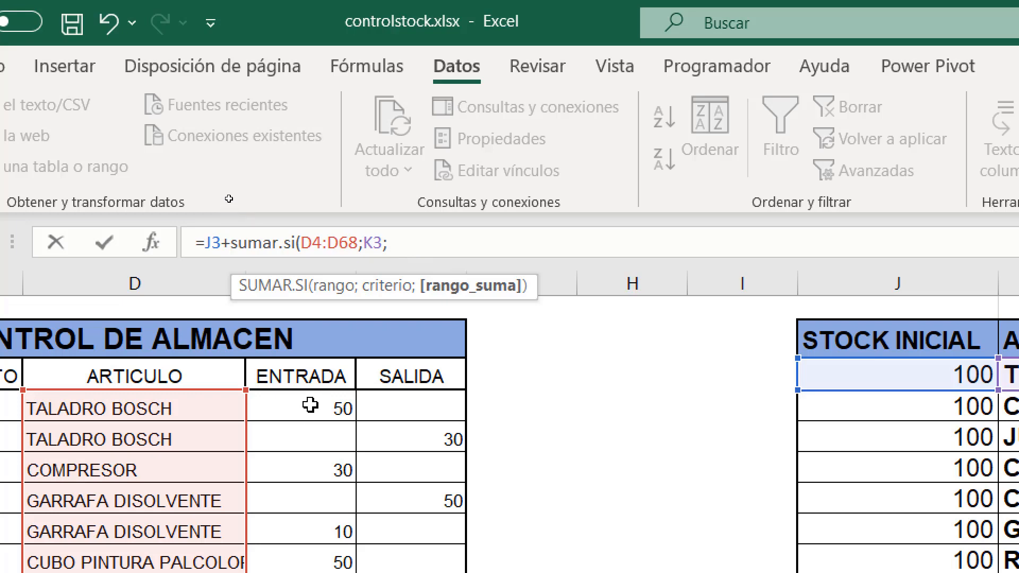
drag(310, 405, 310, 562)
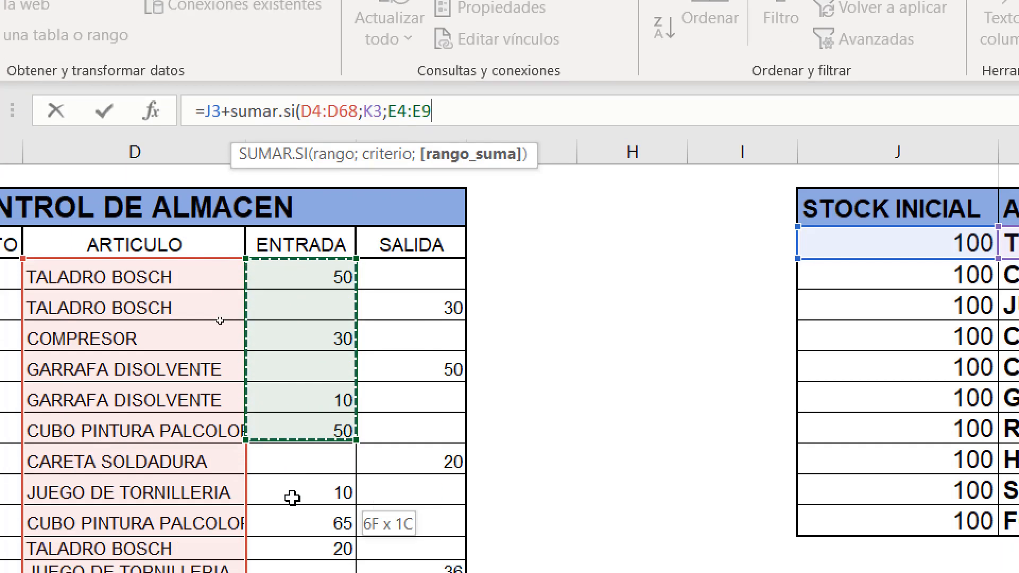
drag(292, 497, 310, 268)
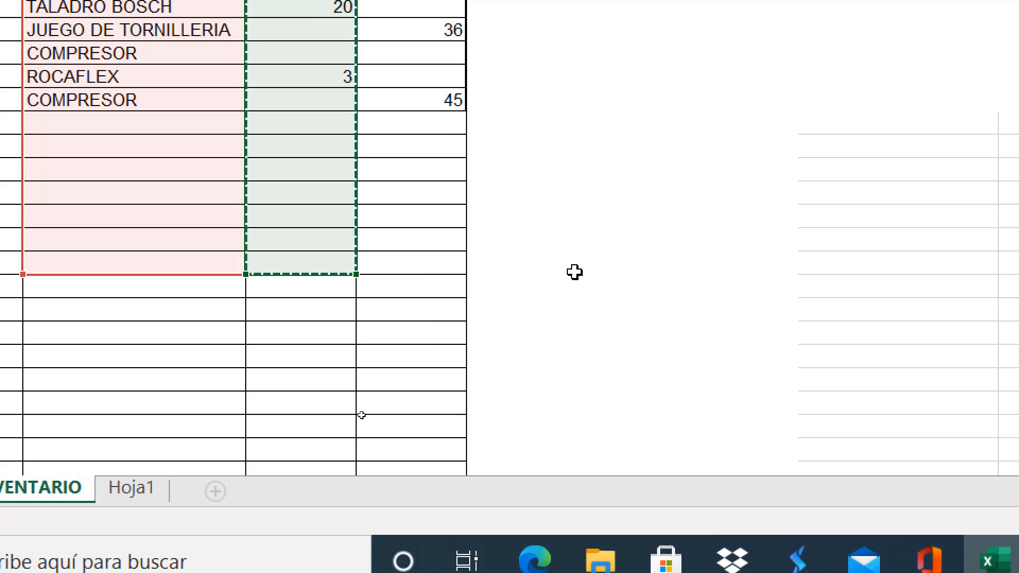
scroll(512, 71, up, 3)
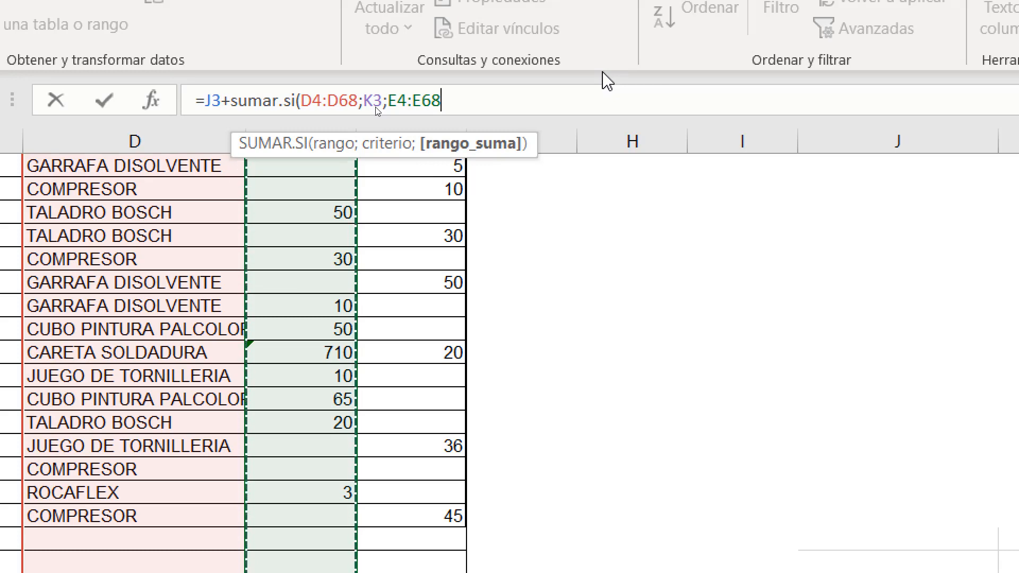
text())
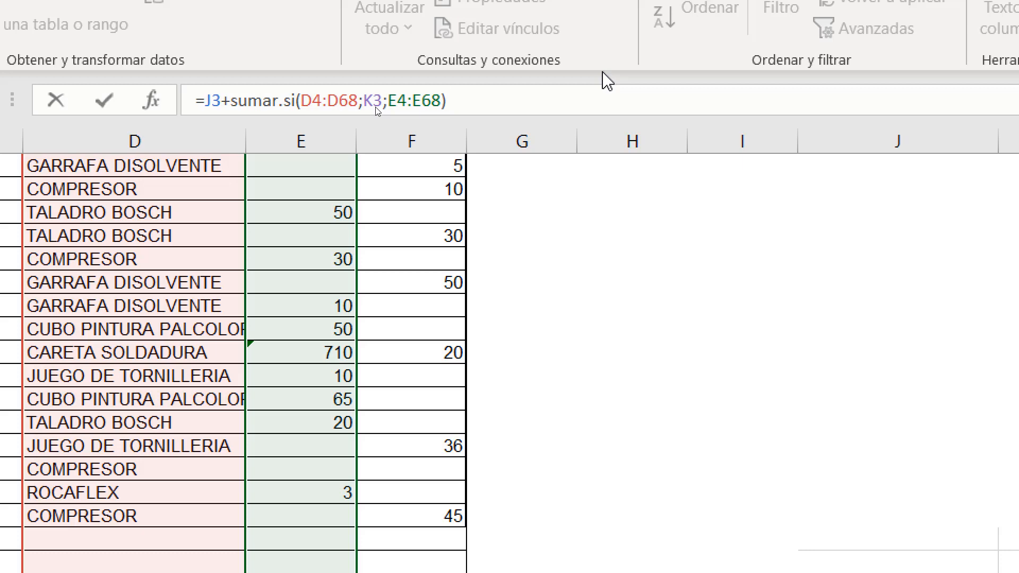
- Subtract a second SUMAR.SI in the L3 formula, using D4:D68 as its criteria range
text(-)
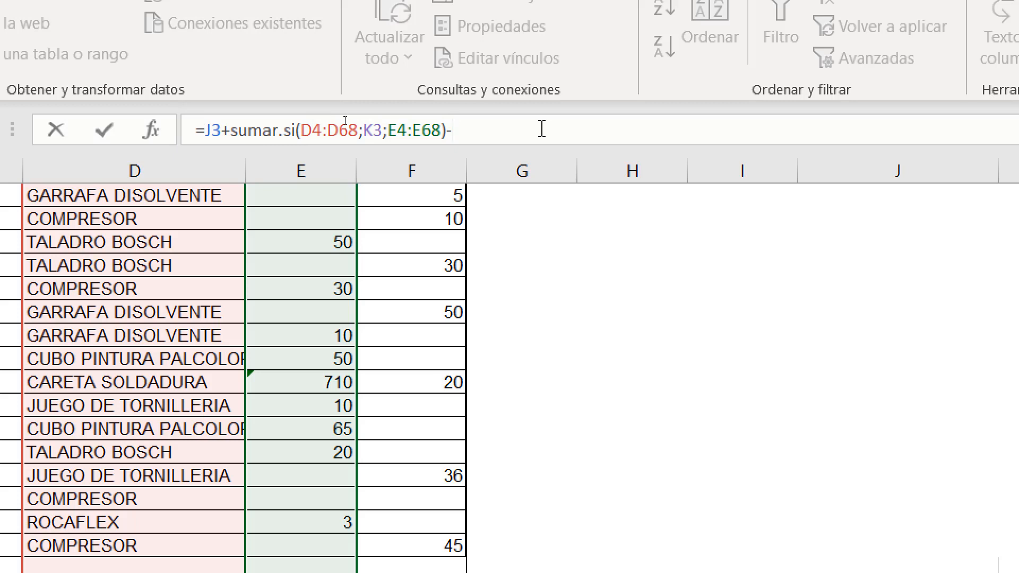
text(sumar.si)
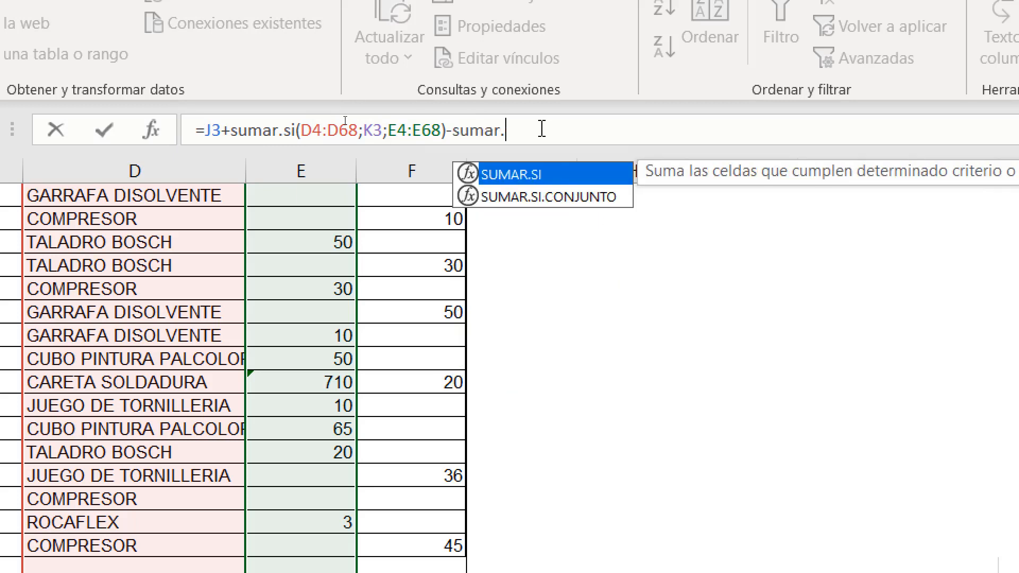
text(()
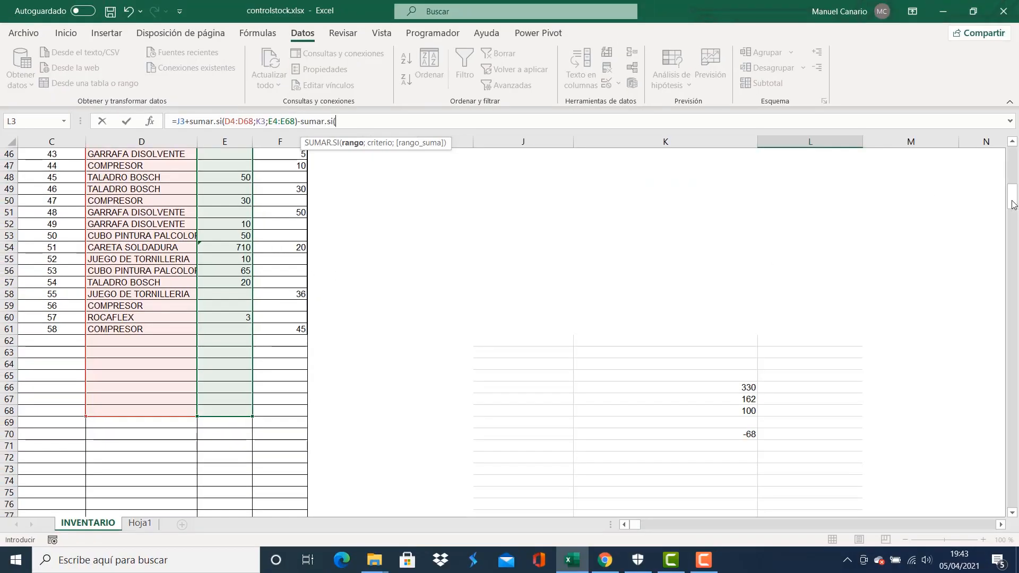
drag(1012, 197, 1012, 155)
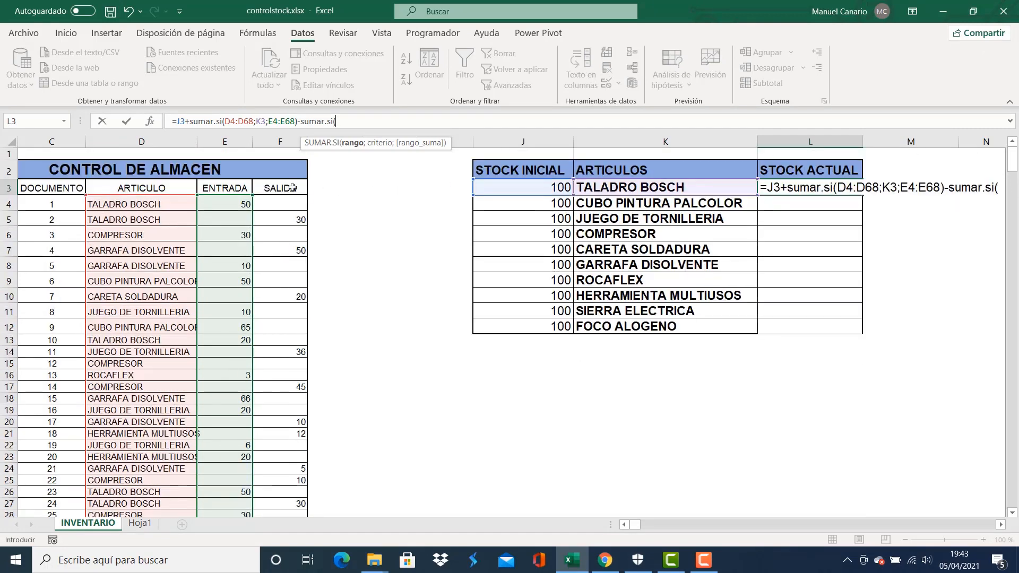
click(158, 204)
drag(158, 203, 136, 306)
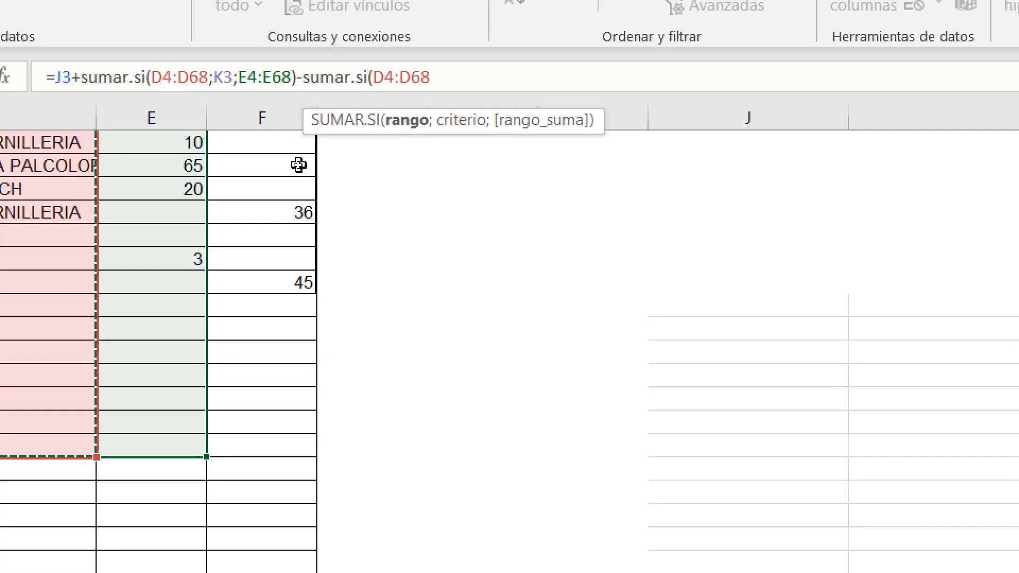
text(;)
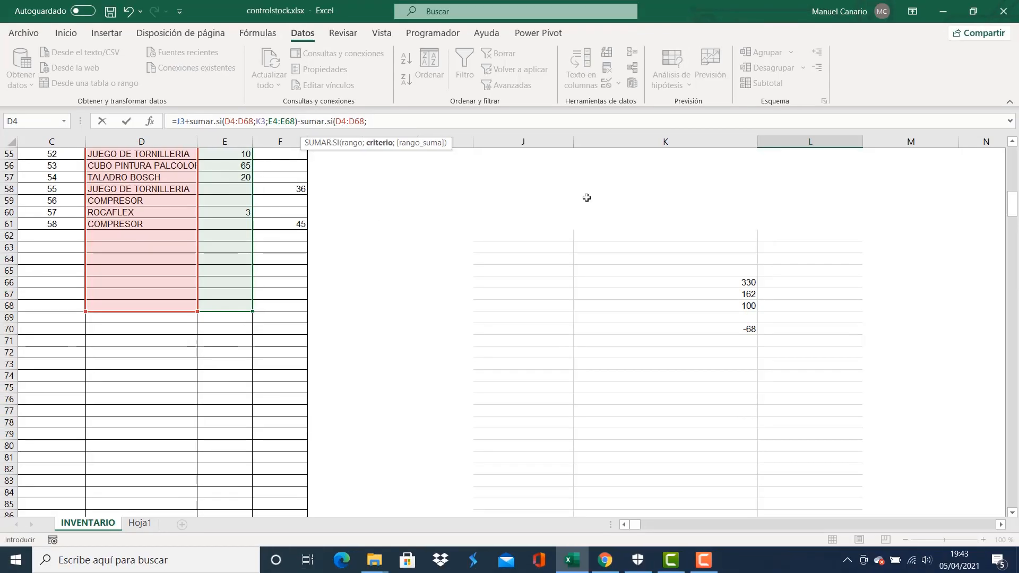
- Complete the second SUMAR.SI with K3 as the criterion and the SALIDA cells F4:F68 as the sum range
drag(1010, 210, 1010, 165)
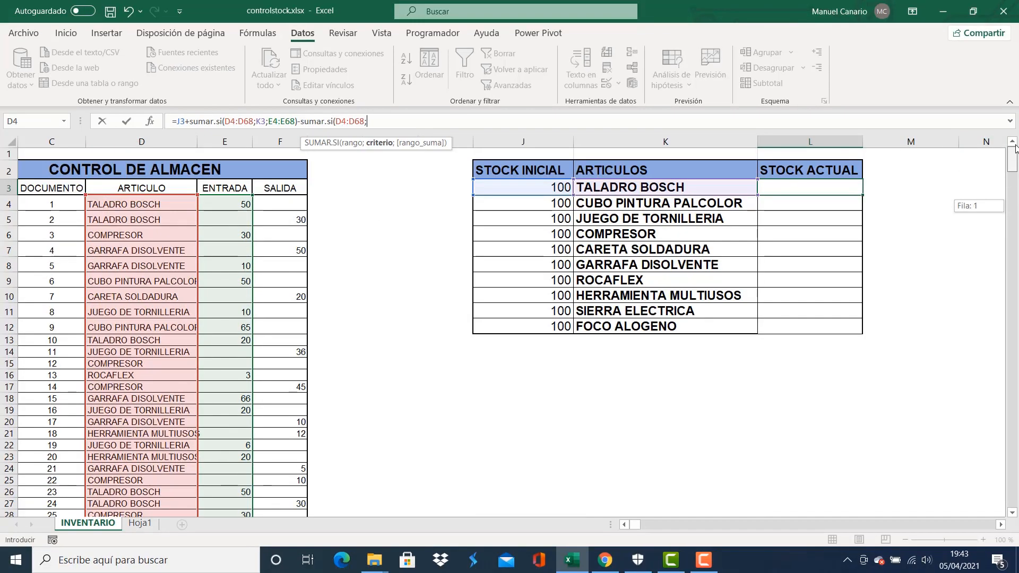
click(648, 186)
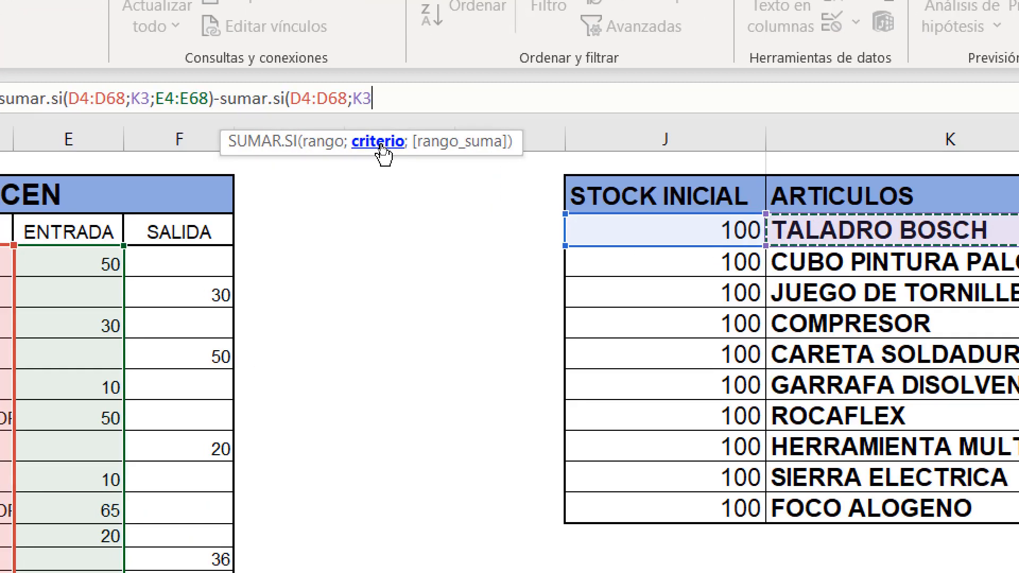
text(;)
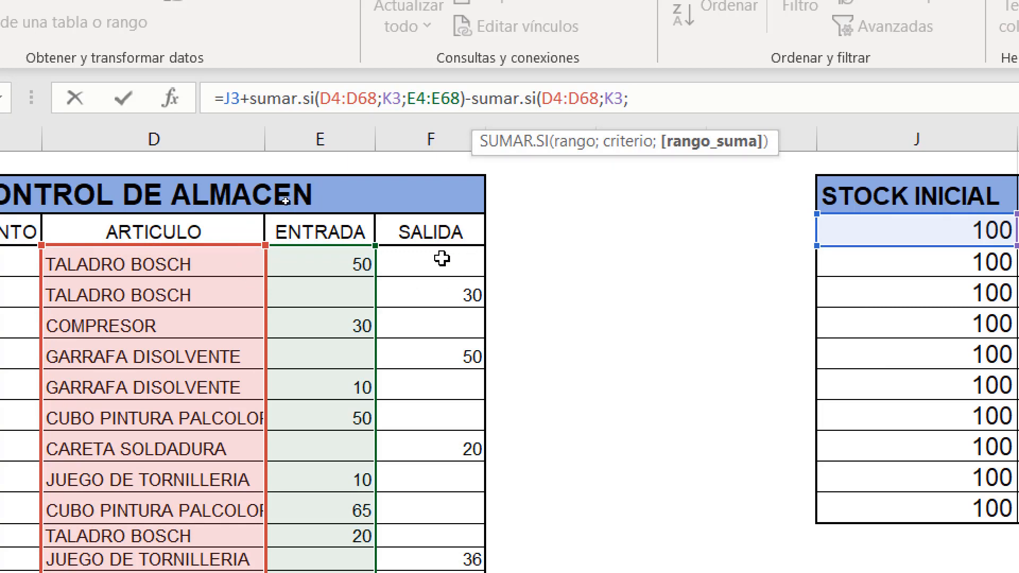
drag(441, 258, 410, 572)
drag(410, 497, 390, 270)
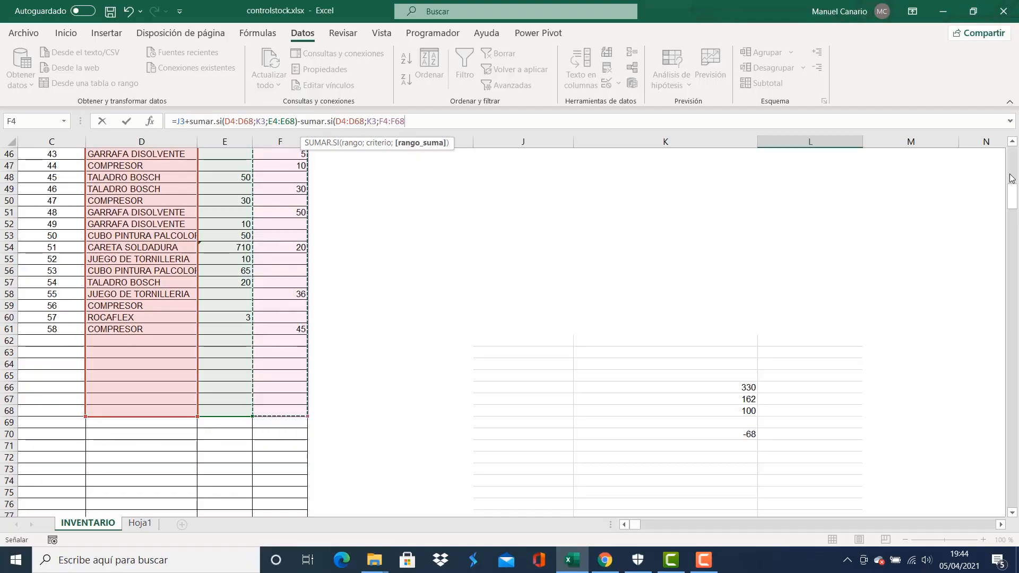
drag(1011, 179, 1011, 157)
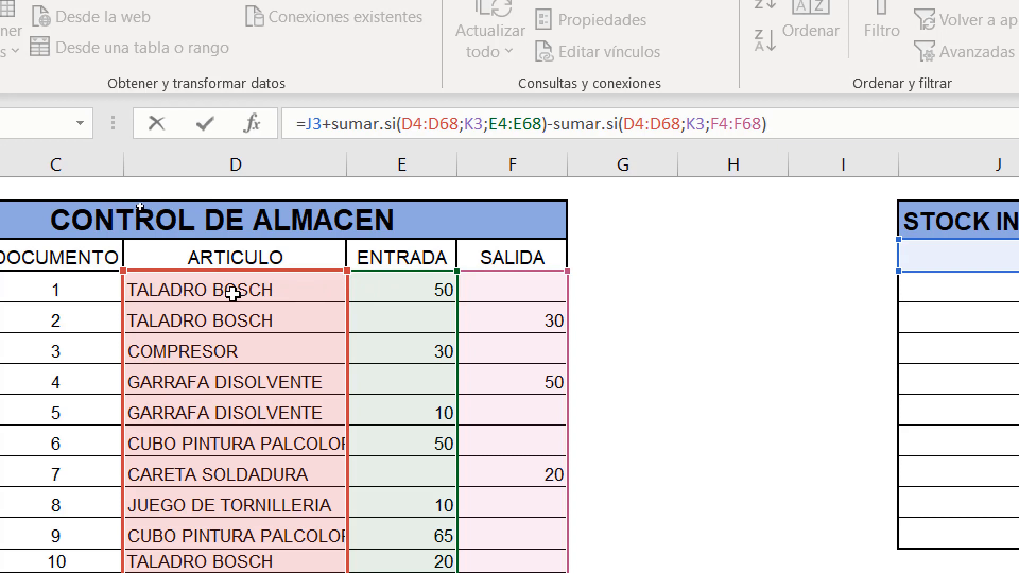
- Make the first SUMAR.SI's article range absolute as $D$4:$D$68 and enter the formula in L3
key(Home)
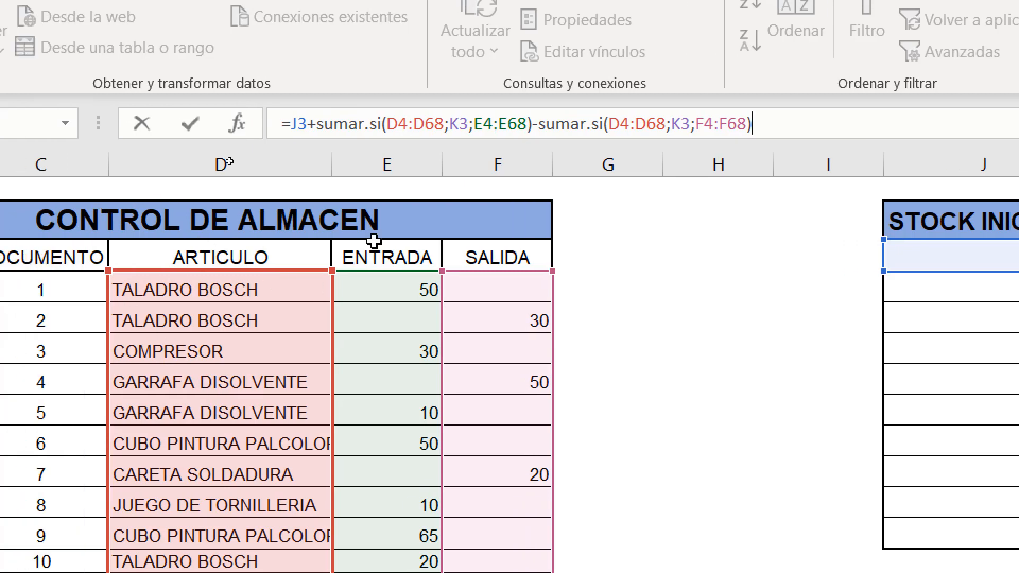
click(398, 124)
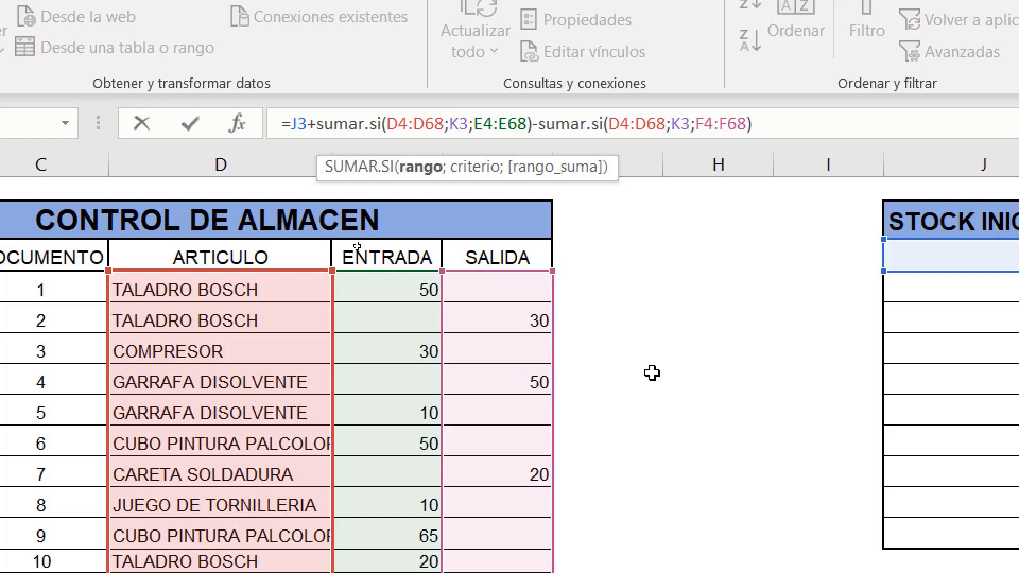
key(F4)
key(F4)
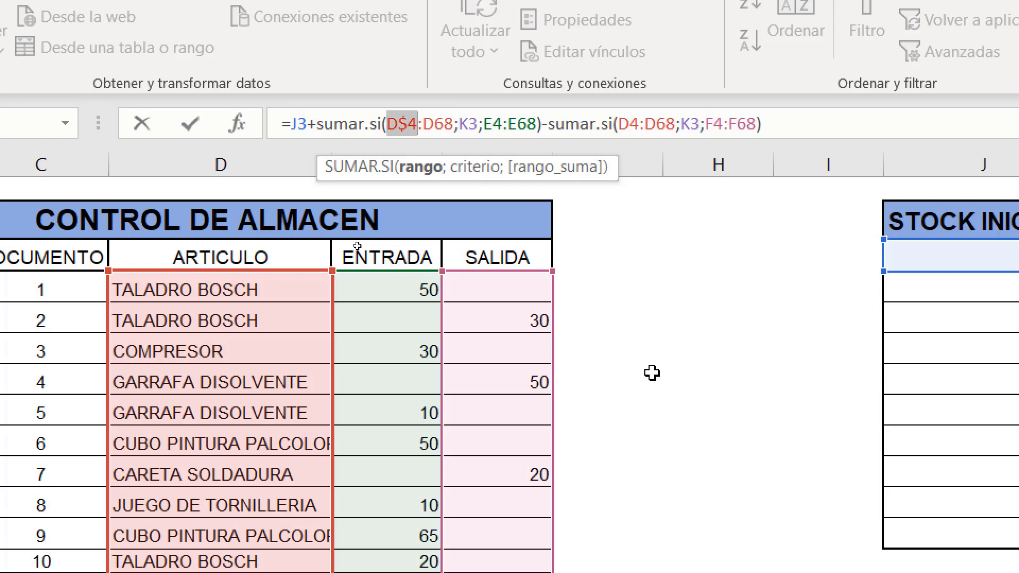
key(F4)
key(F4)
key(F4)
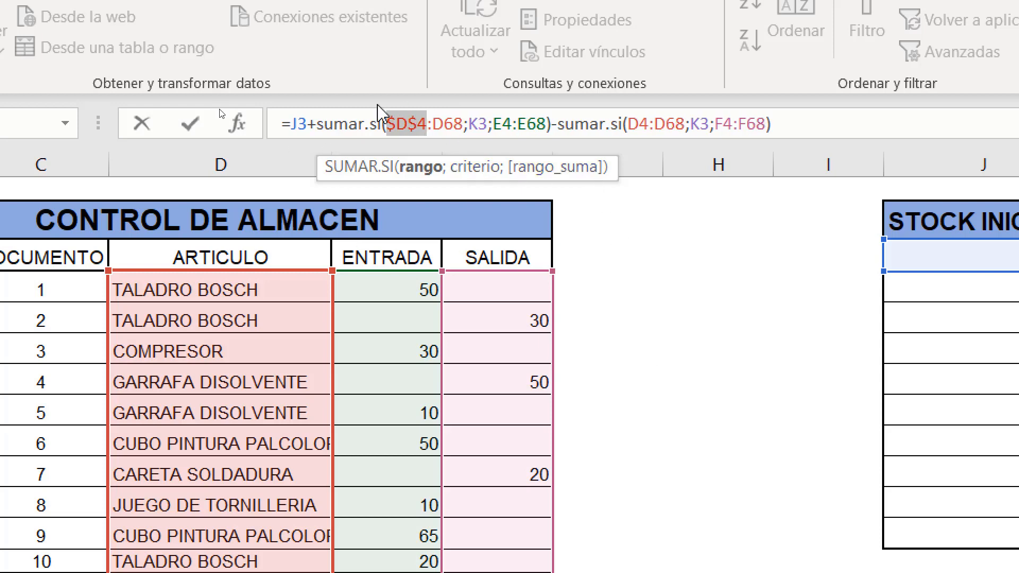
click(444, 121)
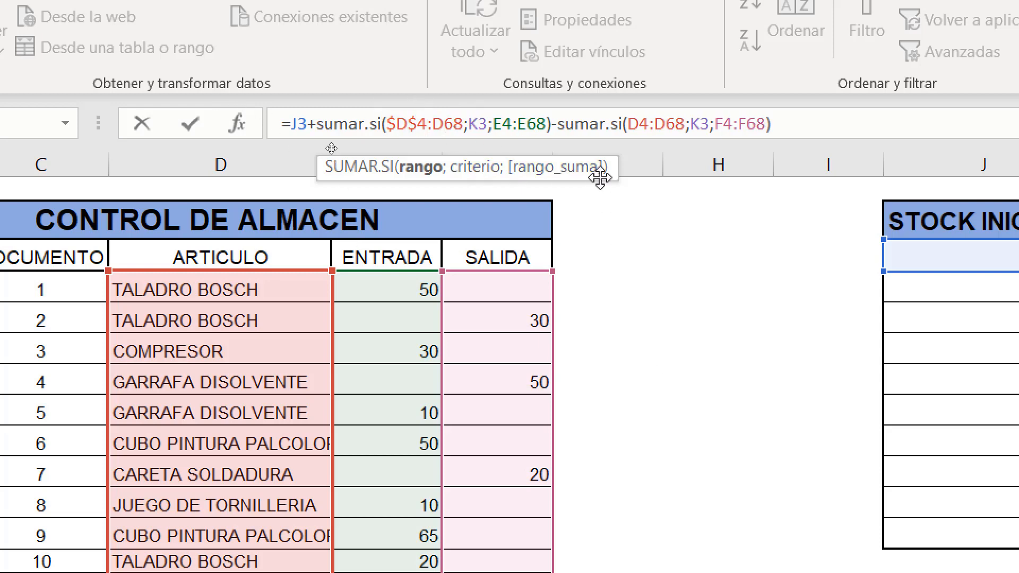
key(F4)
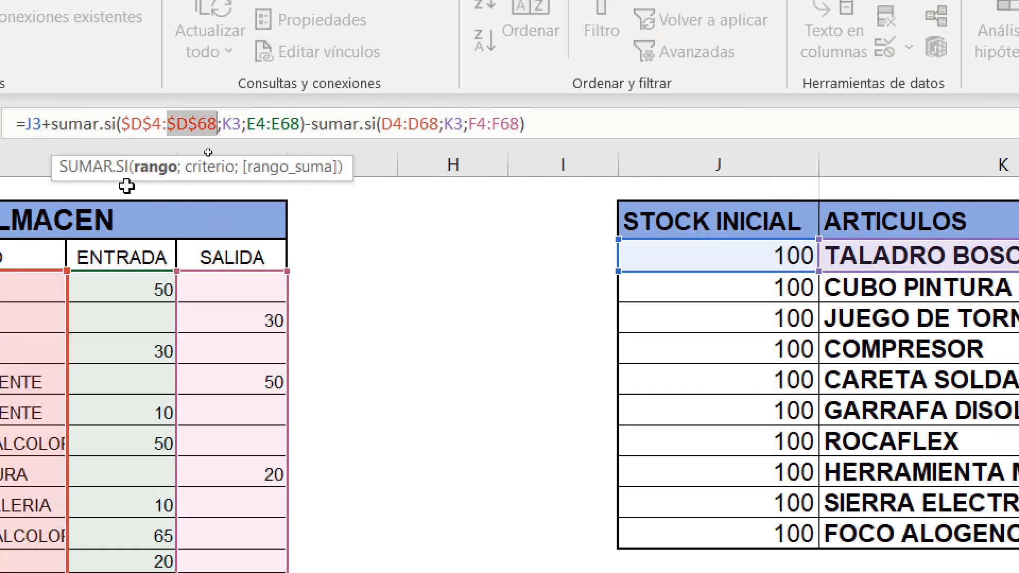
click(256, 124)
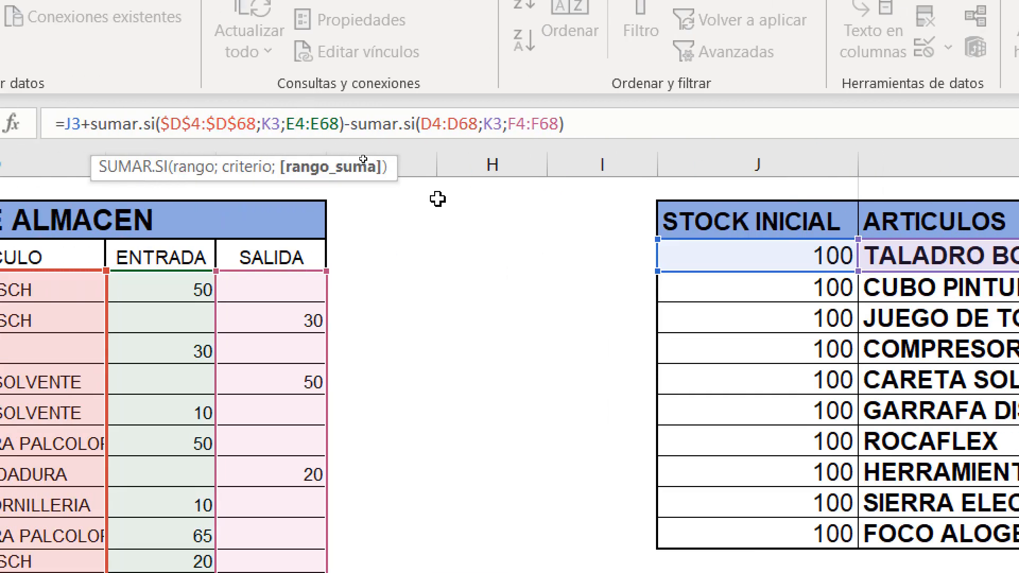
key(ctrl+Return)
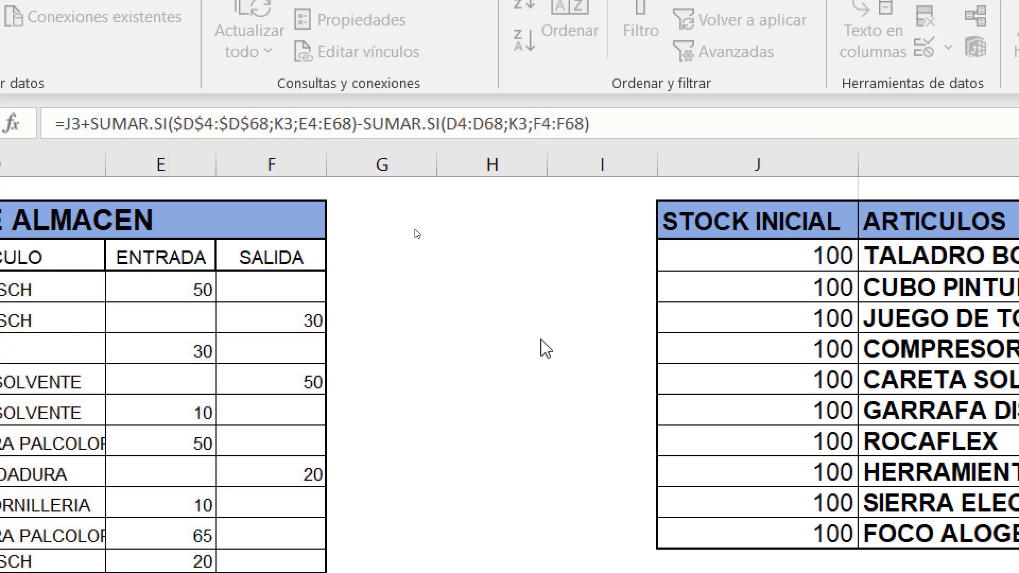
- Make the first SUMAR.SI's ENTRADA sum range absolute as $E$4:$E$68 in the L3 formula
click(314, 130)
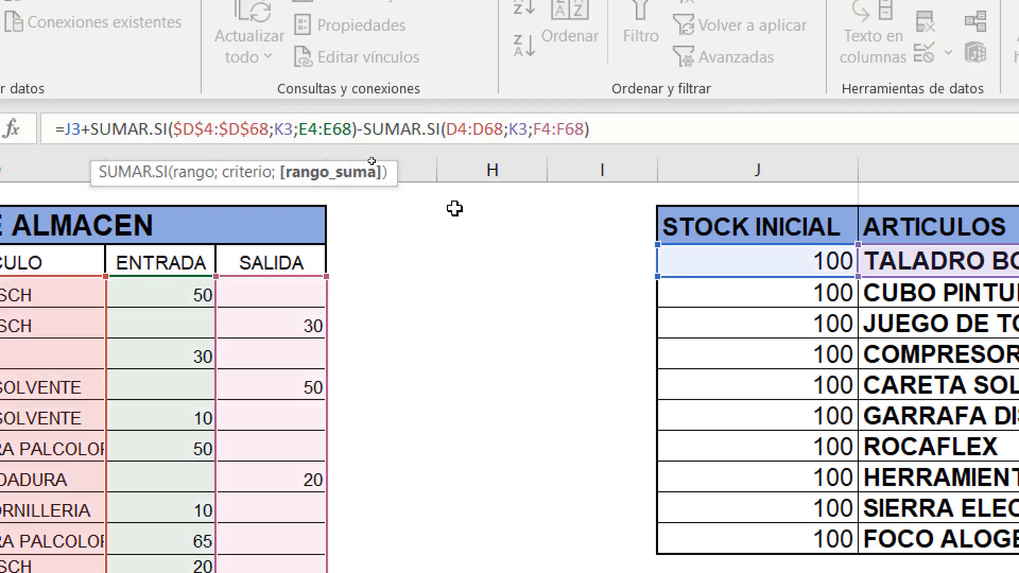
key(F4)
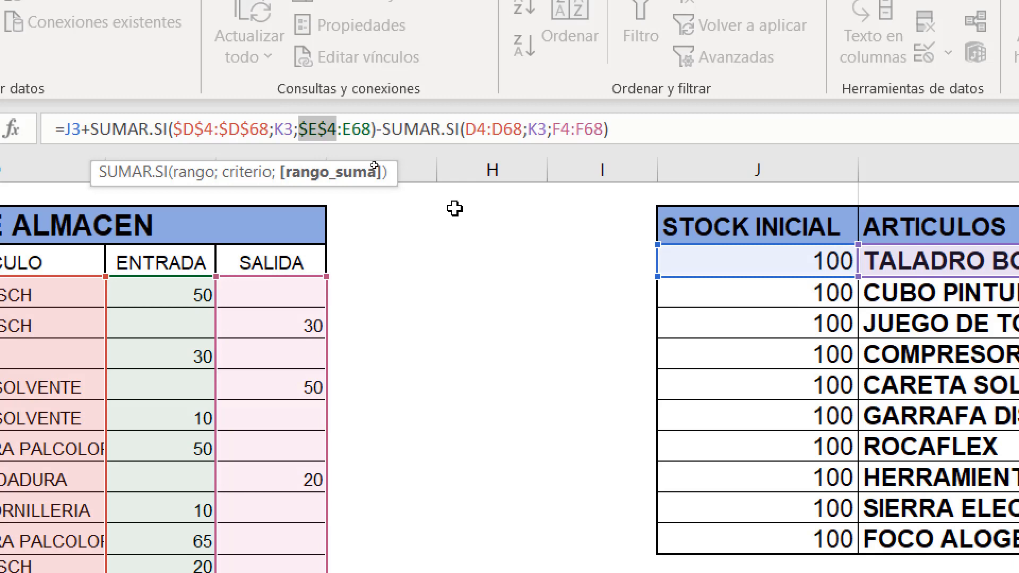
click(342, 129)
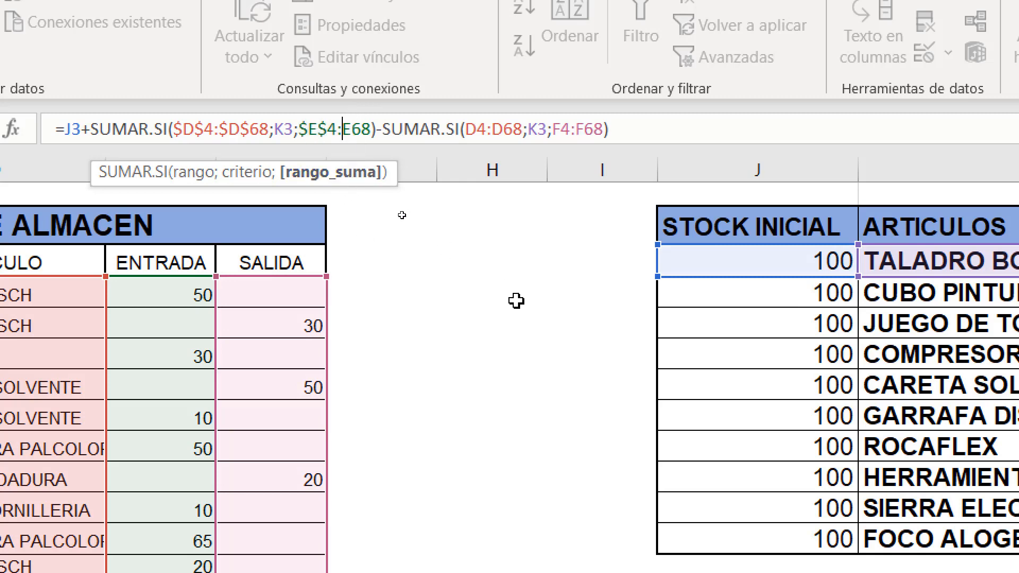
key(F4)
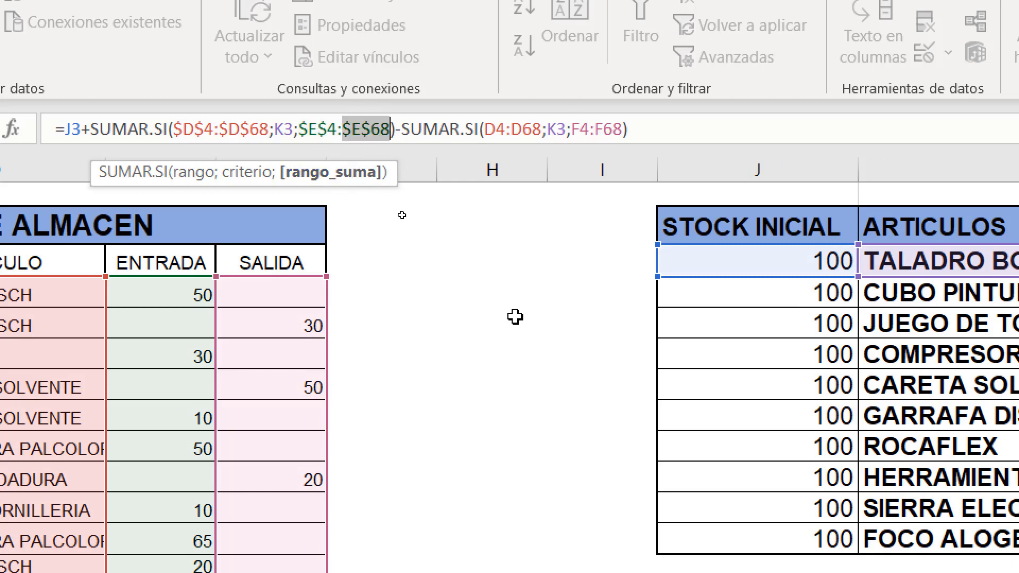
- Make the second SUMAR.SI's article criteria range absolute as $D$4:$D$68
click(496, 137)
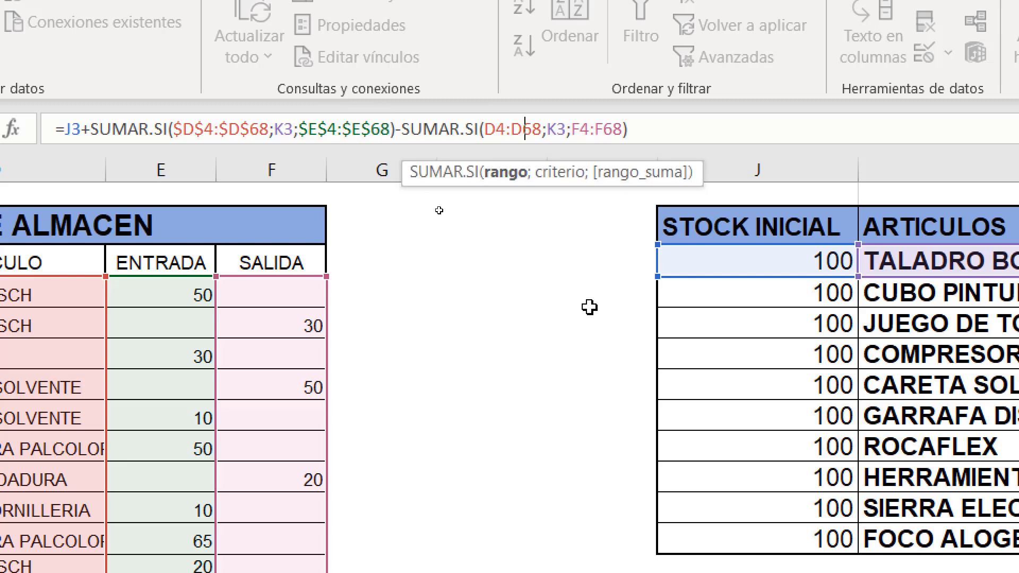
key(F4)
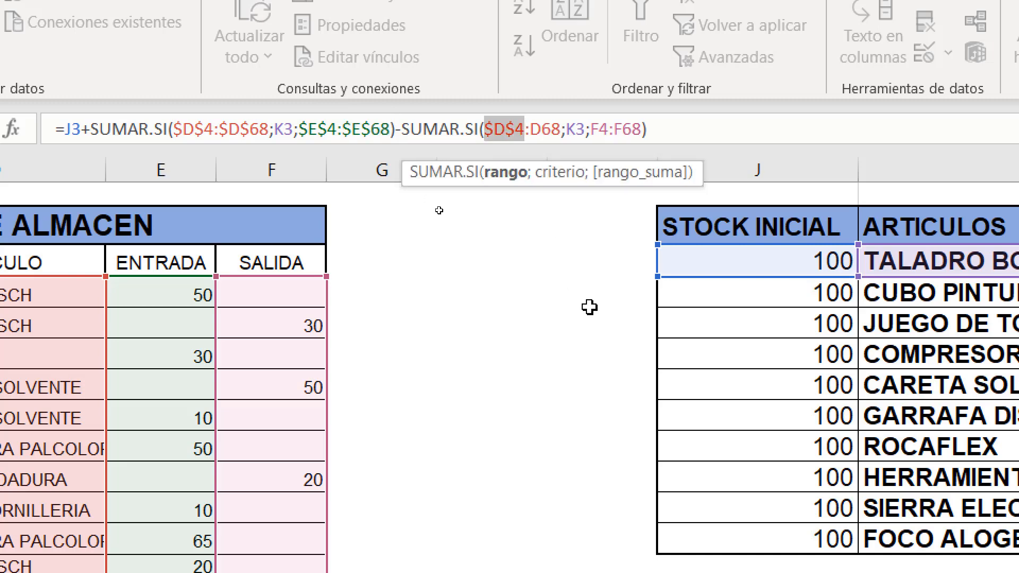
click(545, 133)
key(F4)
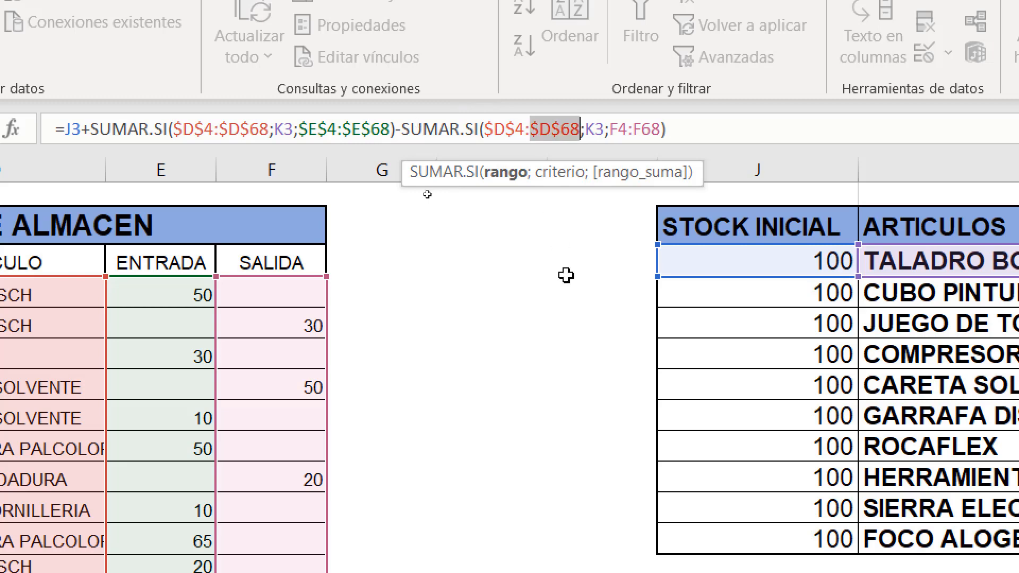
- Make the second SUMAR.SI's SALIDA sum range absolute as $F$4:$F$68 and enter the formula in L3
click(618, 129)
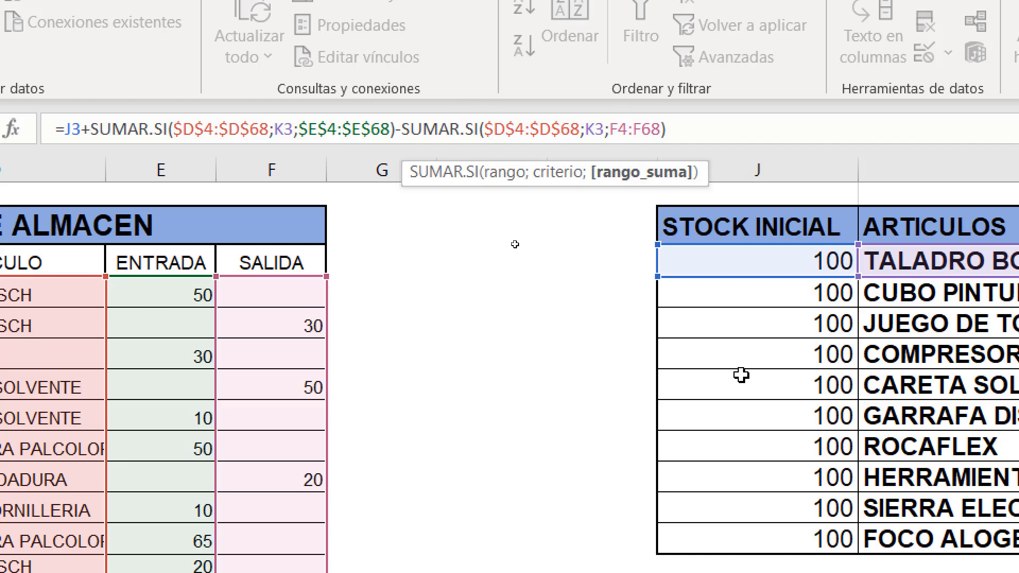
key(F4)
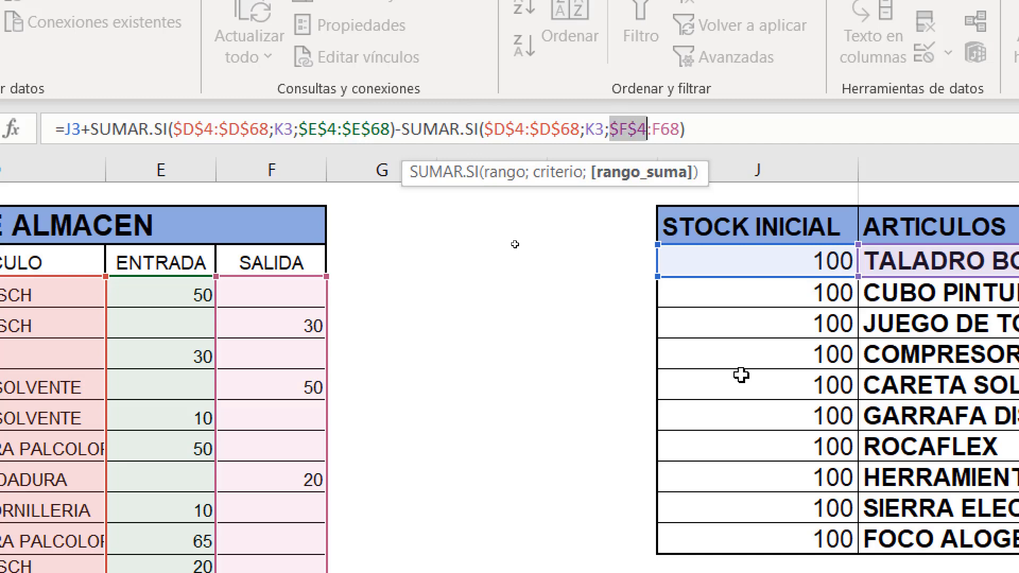
click(660, 131)
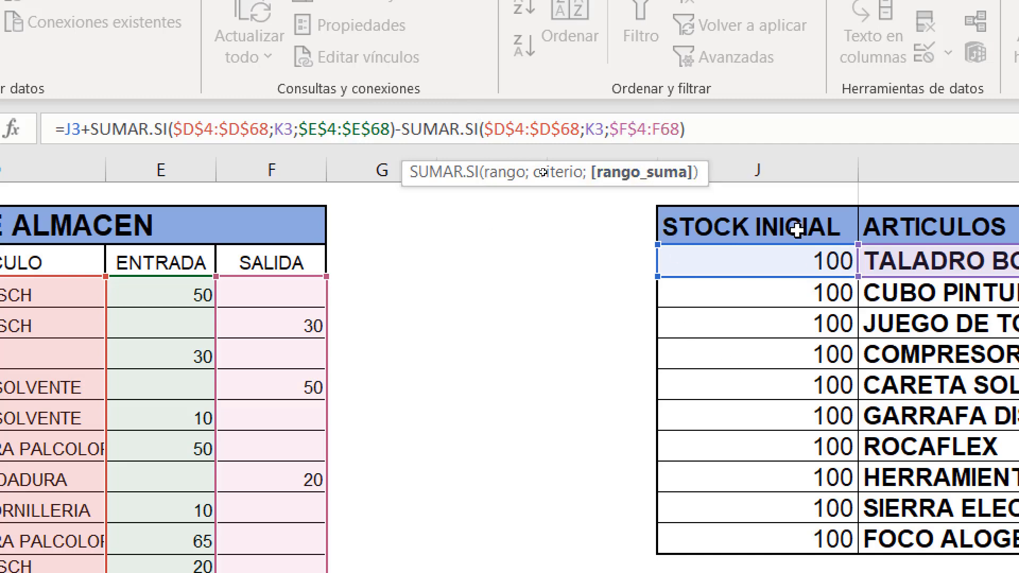
key(F4)
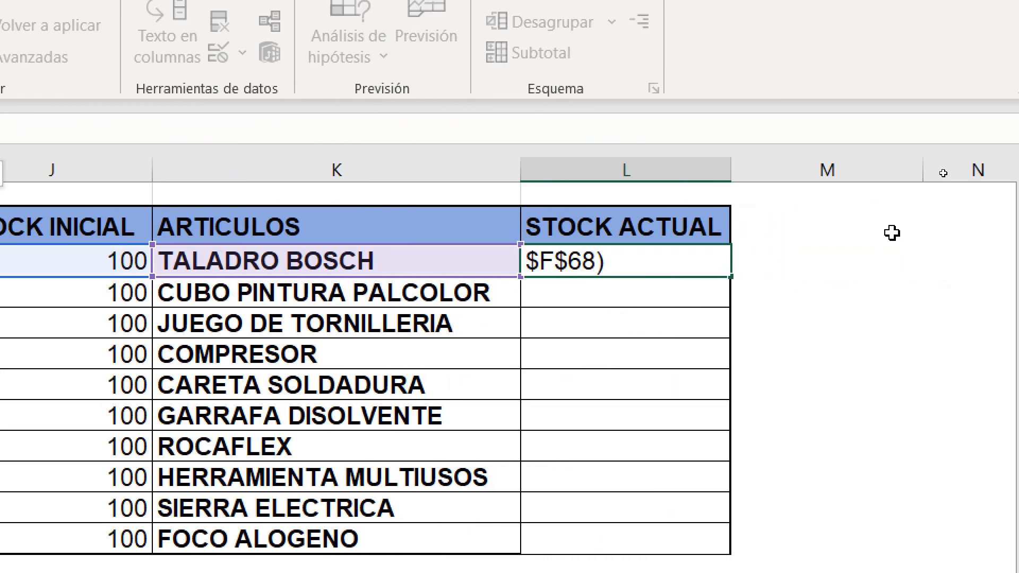
key(Return)
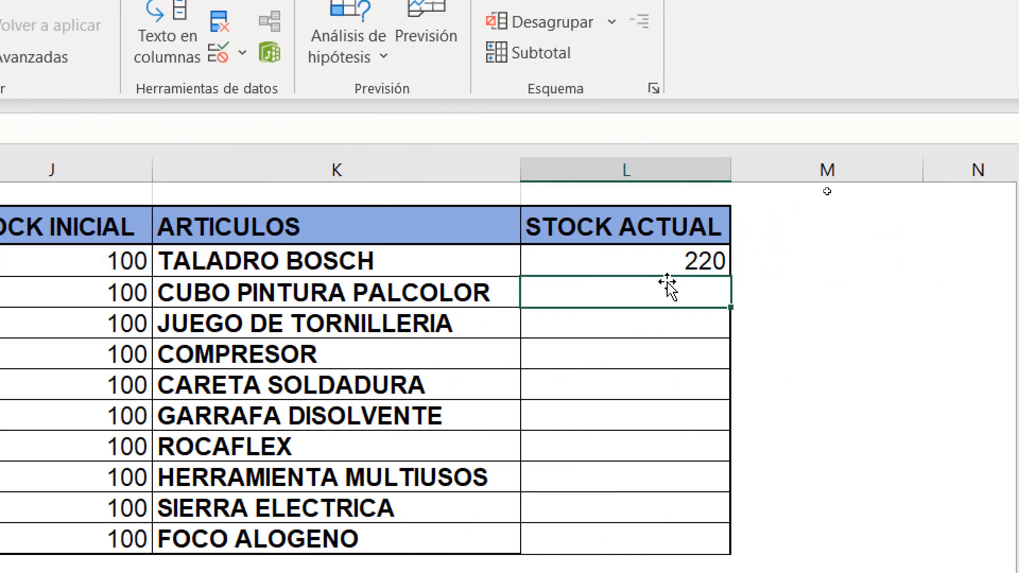
- Fill the L3 stock formula down the STOCK ACTUAL column through FOCO ALOGENO in row 12
click(648, 260)
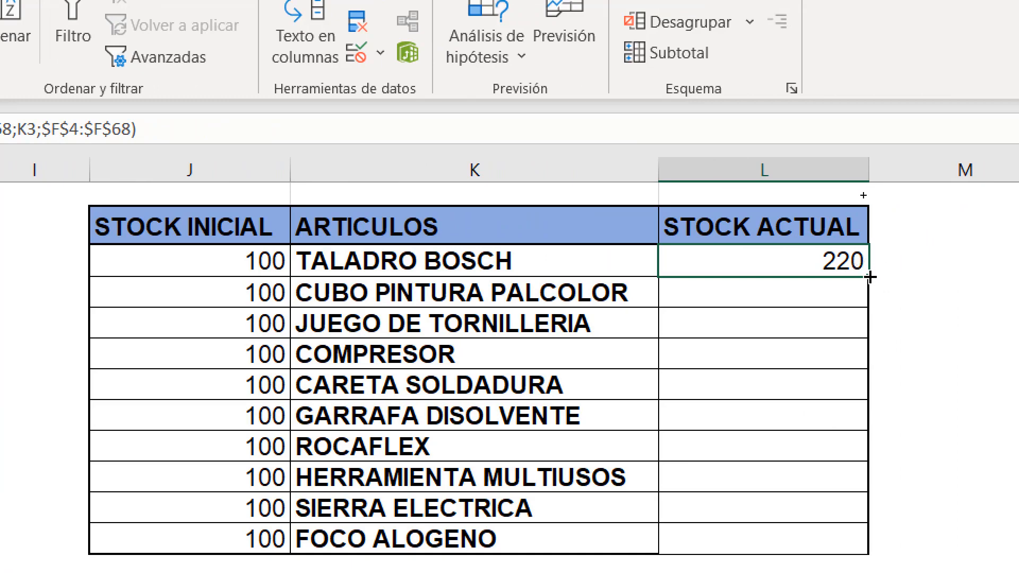
drag(870, 276, 859, 547)
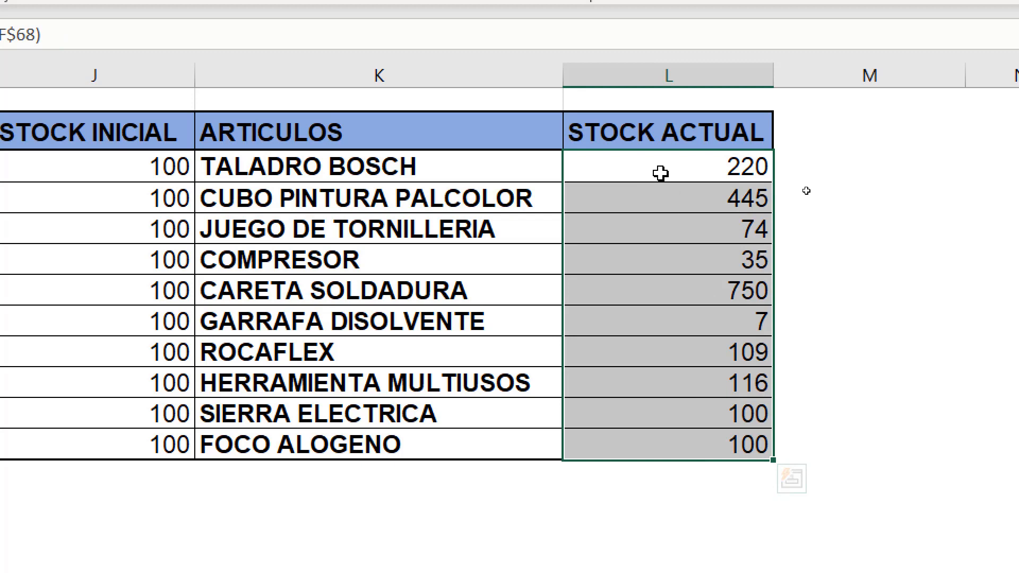
- Review the STOCK ACTUAL results from CUBO PINTURA PALCOLOR to ROCAFLEX and inspect the copied formula's references
click(674, 199)
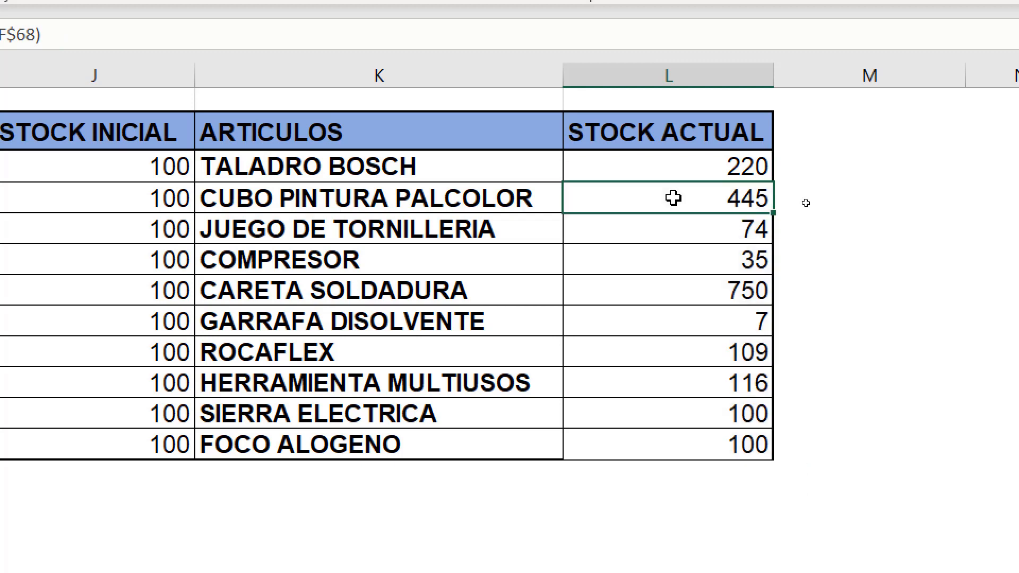
click(243, 198)
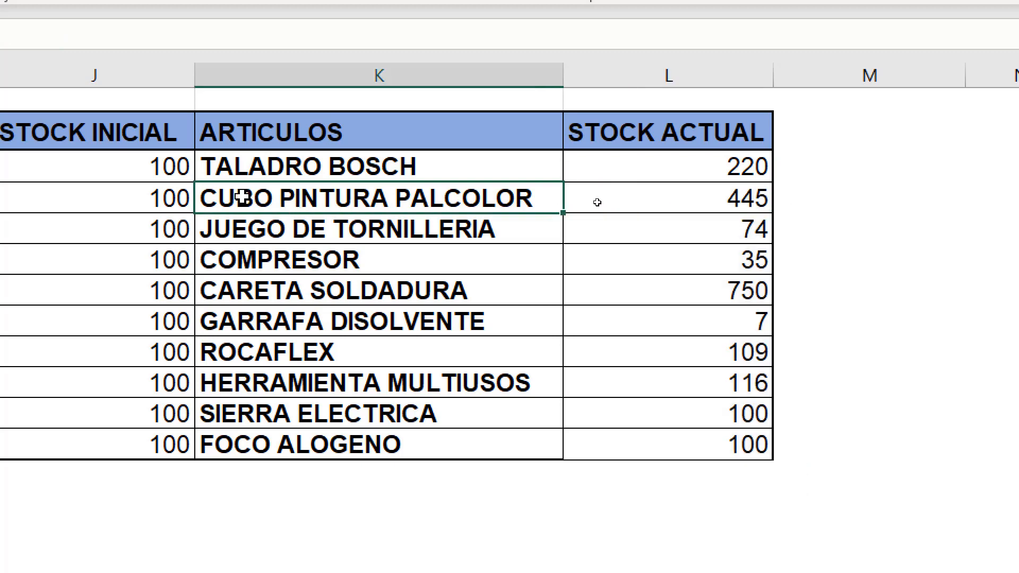
click(680, 237)
click(684, 258)
click(695, 291)
click(703, 325)
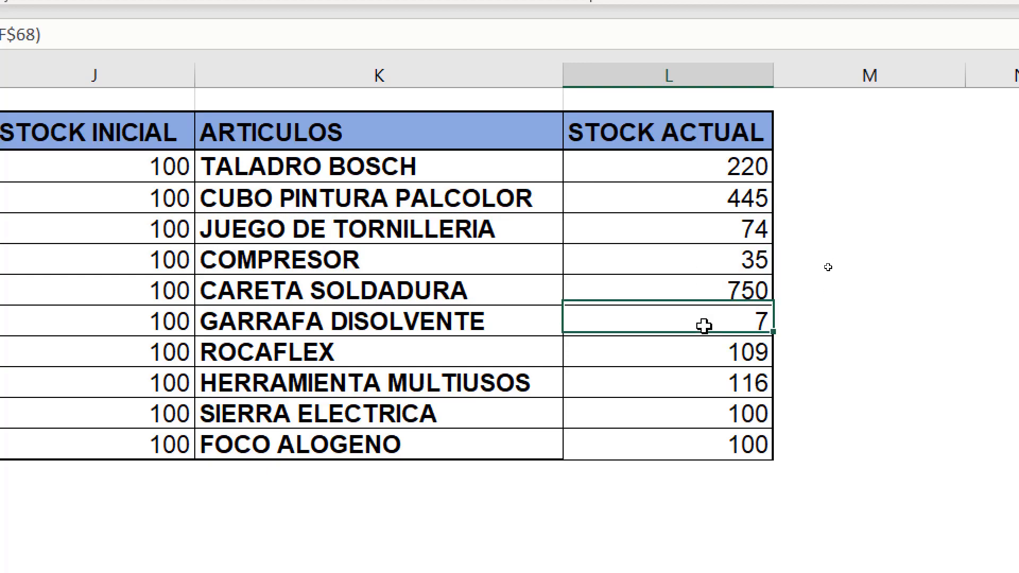
click(710, 371)
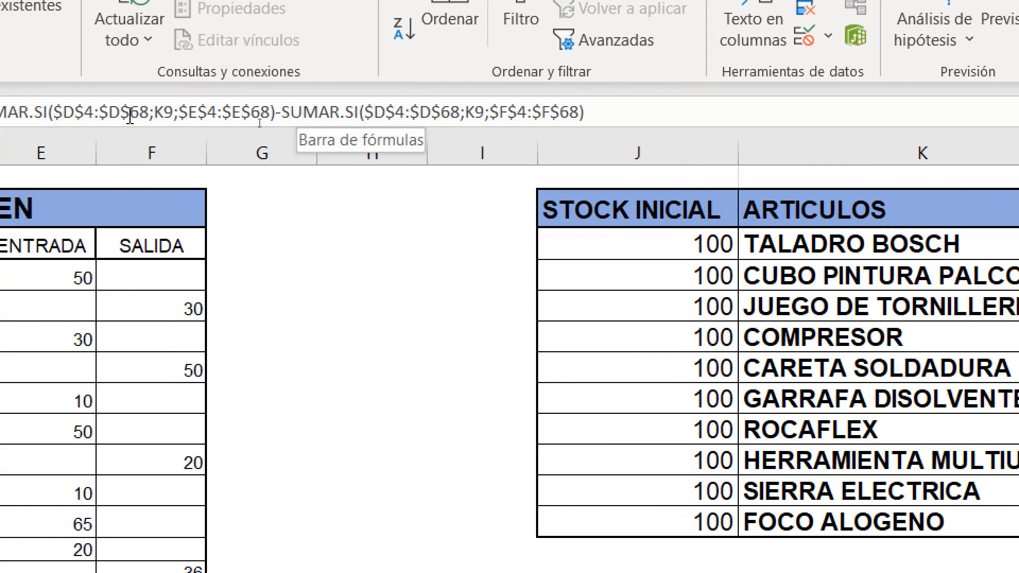
- Change the first SUMAR.SI's article range in the L3 formula back to the relative range D4:D68
click(617, 246)
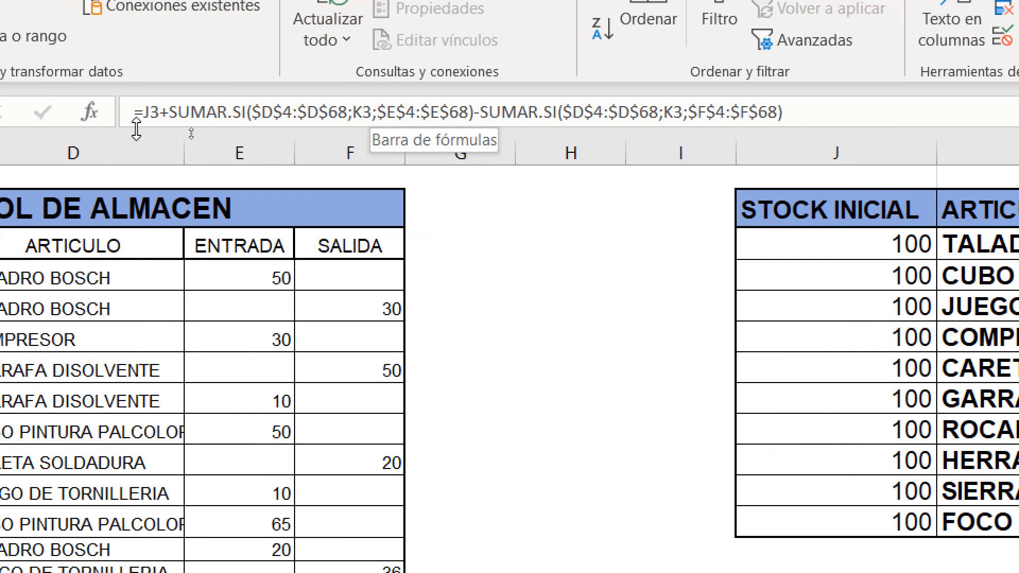
click(273, 111)
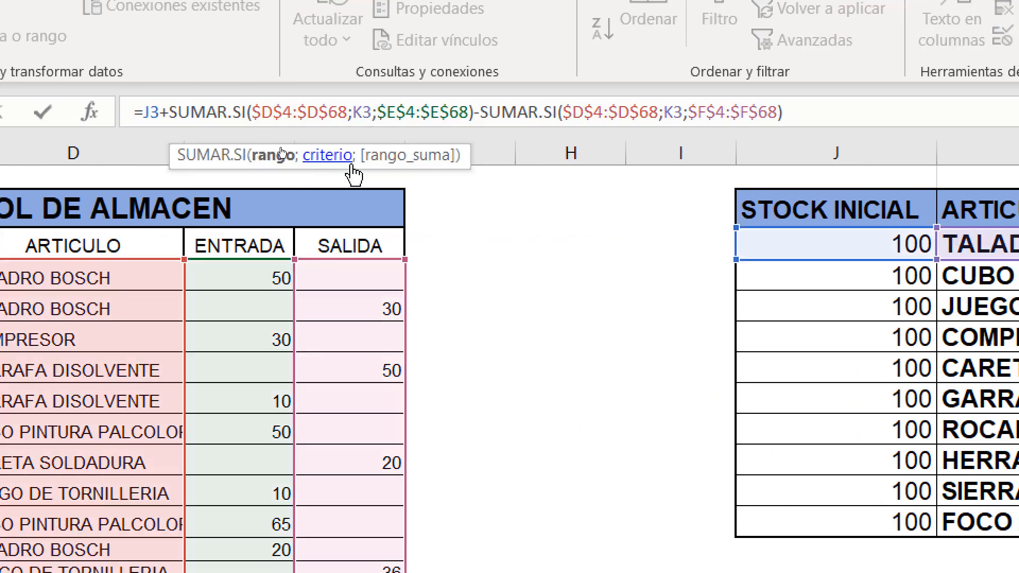
key(F4)
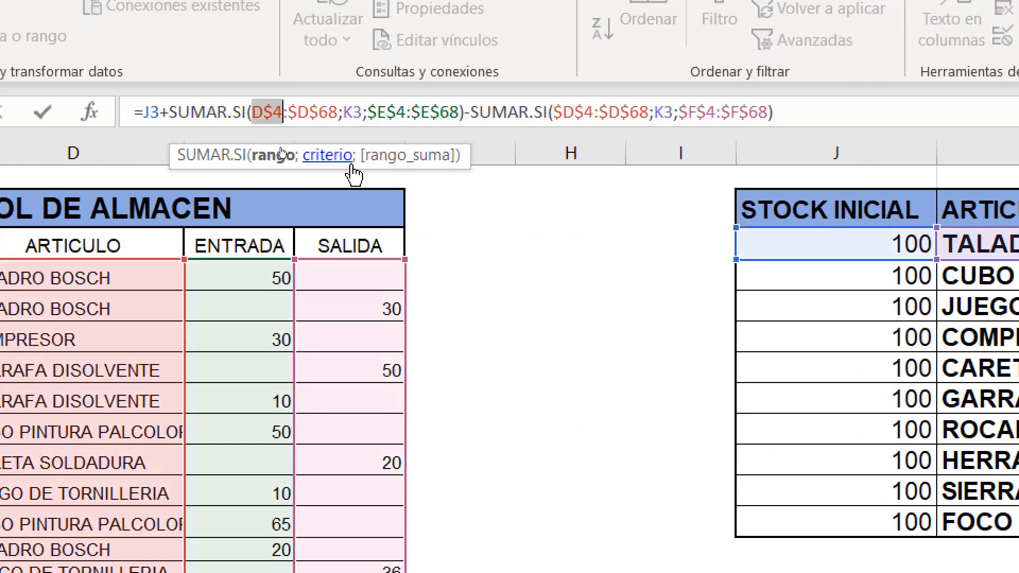
key(F4)
key(F4)
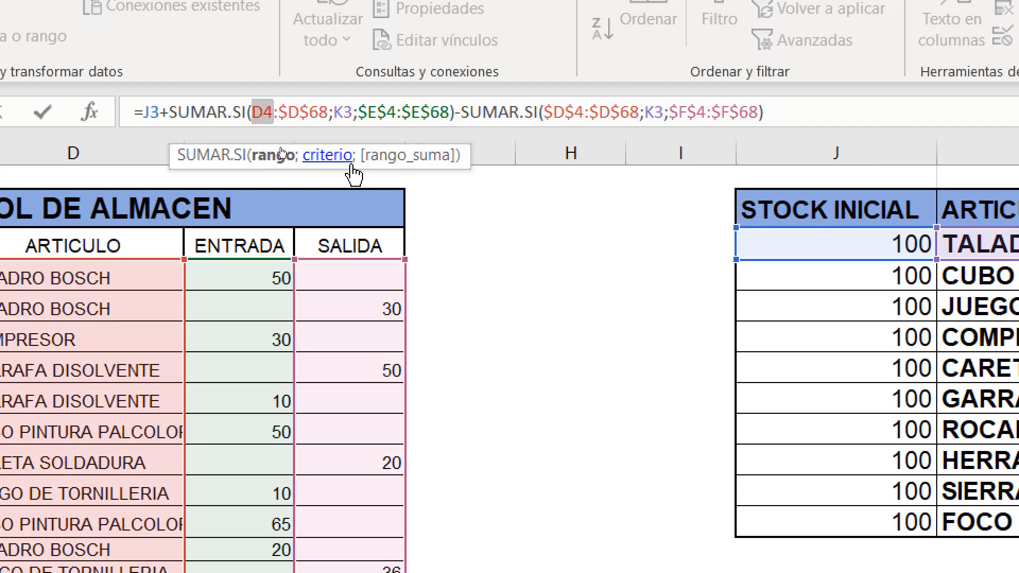
click(301, 111)
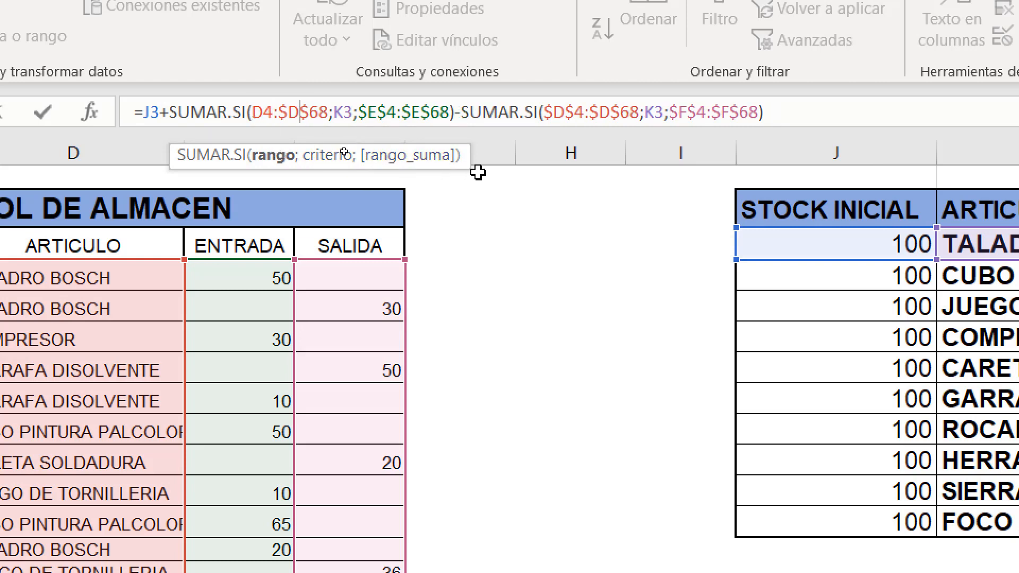
key(F4)
key(F4)
key(F4)
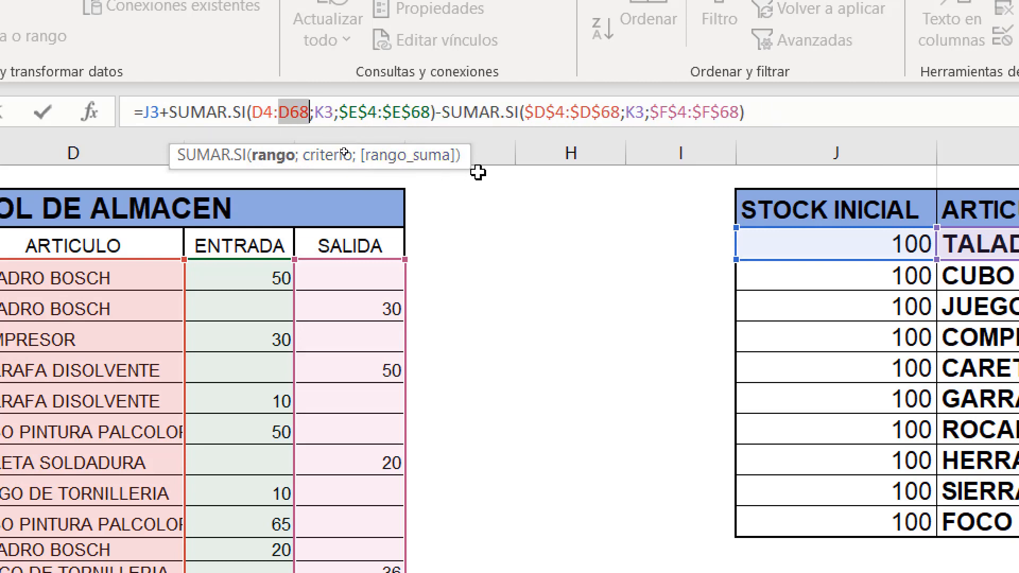
- Change the first SUMAR.SI's ENTRADA sum range in L3 back to the relative range E4:E68
click(359, 112)
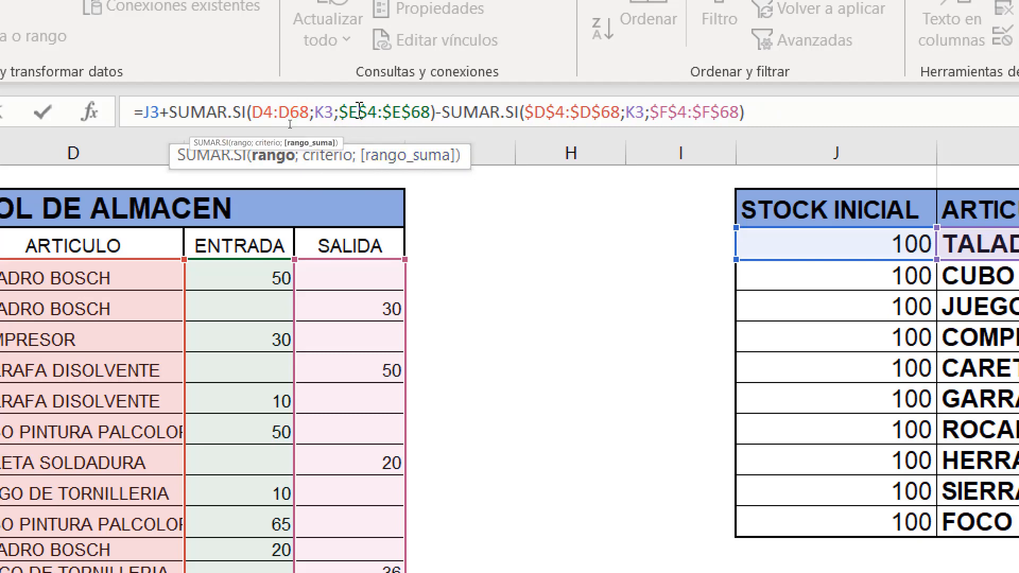
key(F4)
key(F4)
key(F4)
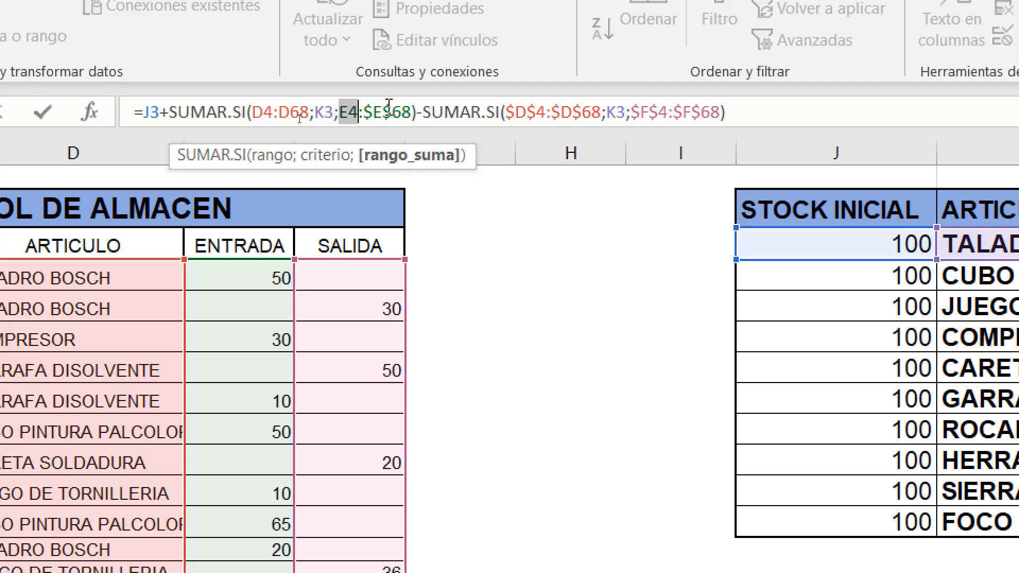
click(381, 107)
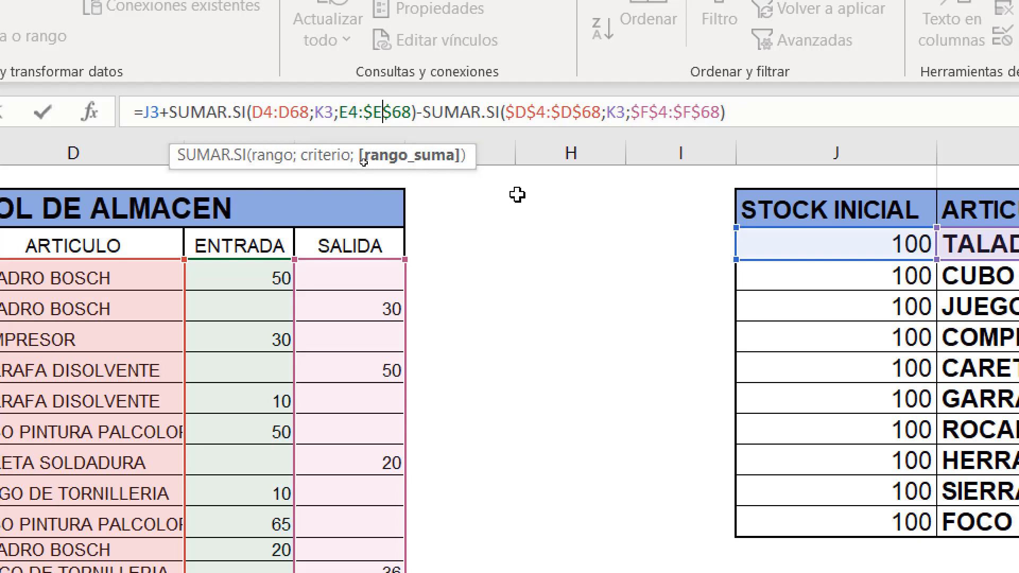
key(Return)
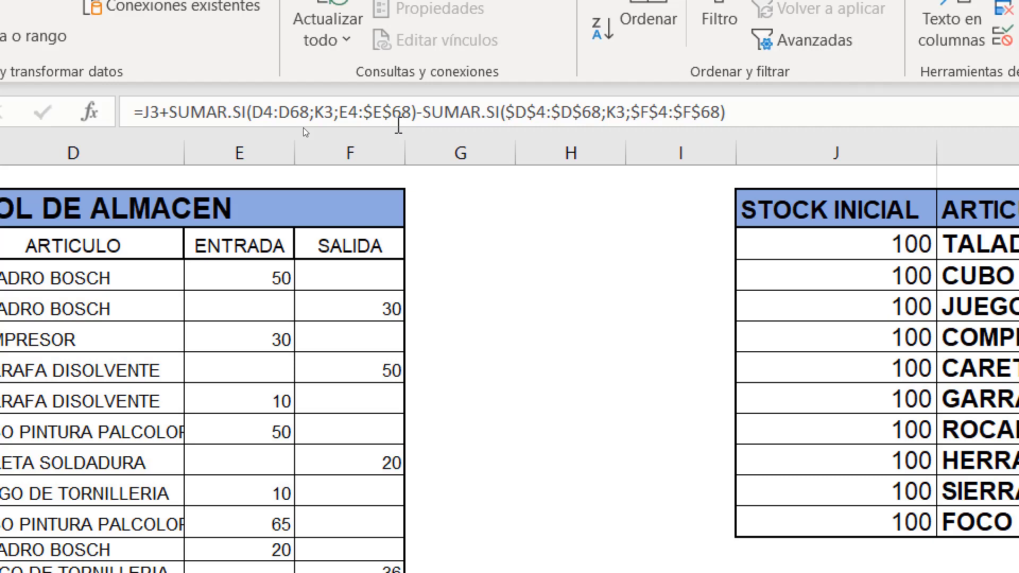
click(382, 112)
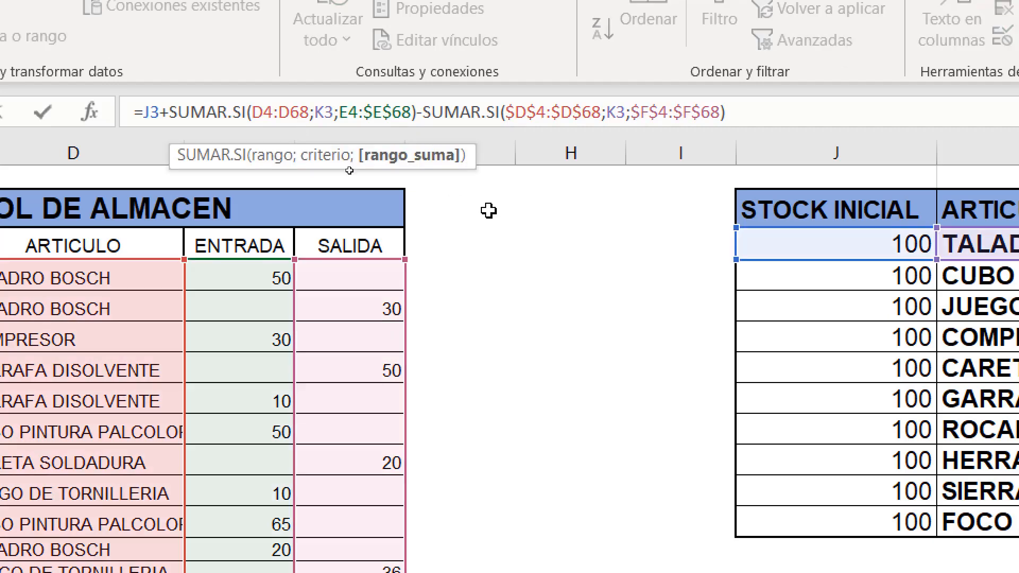
key(F4)
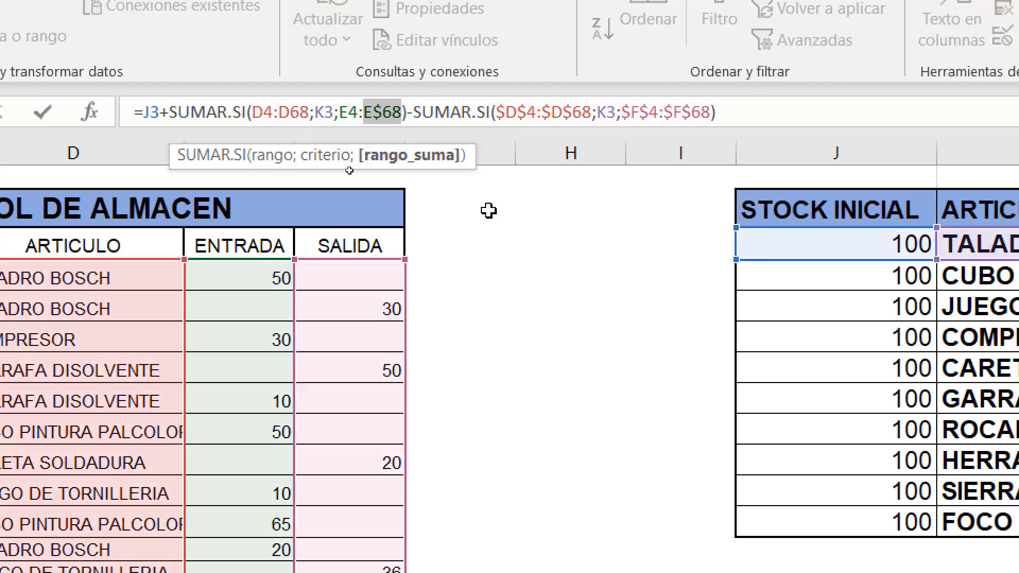
key(F4)
key(F4)
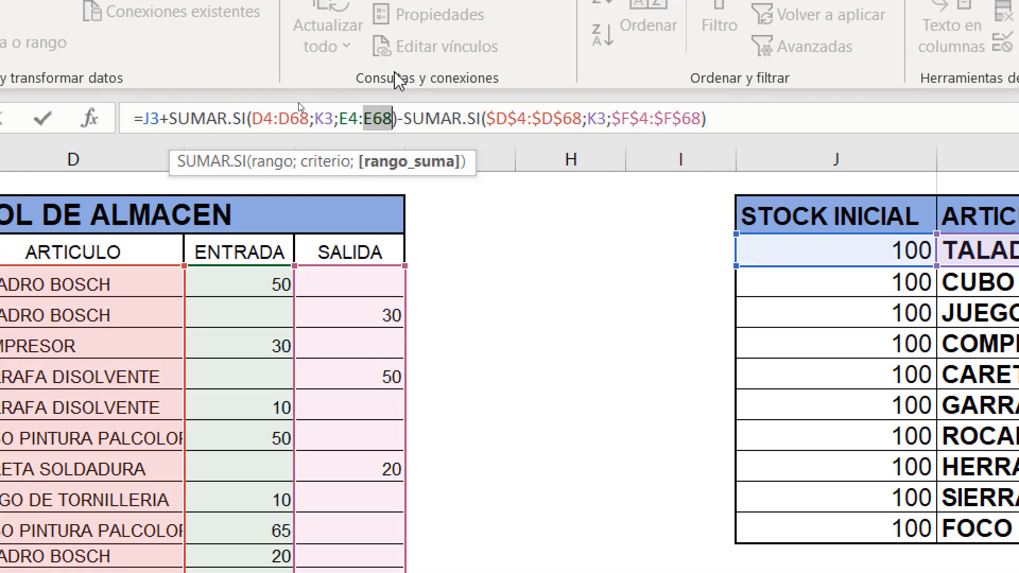
- Change the second SUMAR.SI's article criteria range in L3 back to the relative range D4:D68
click(510, 112)
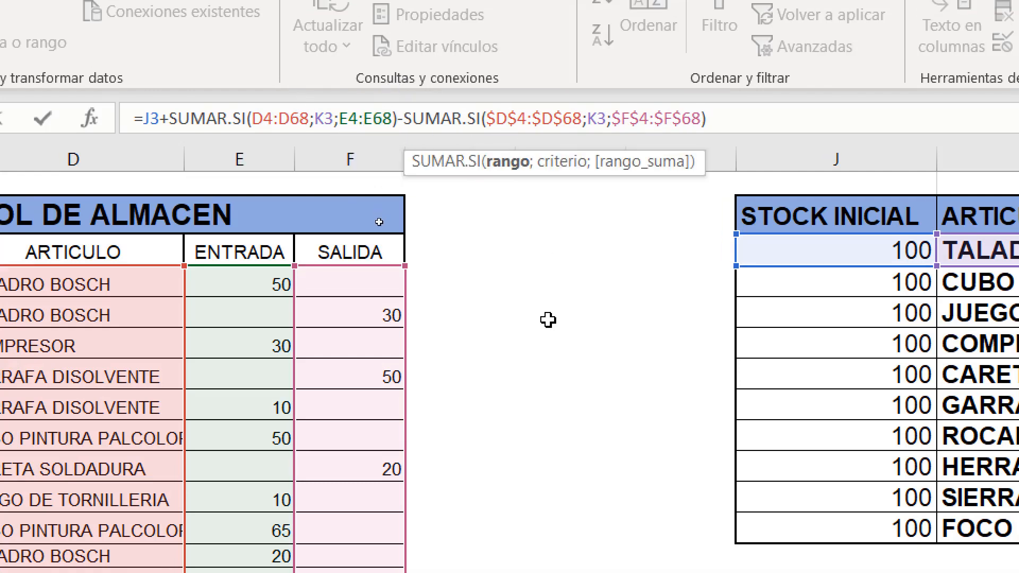
key(F4)
key(F4)
key(F4)
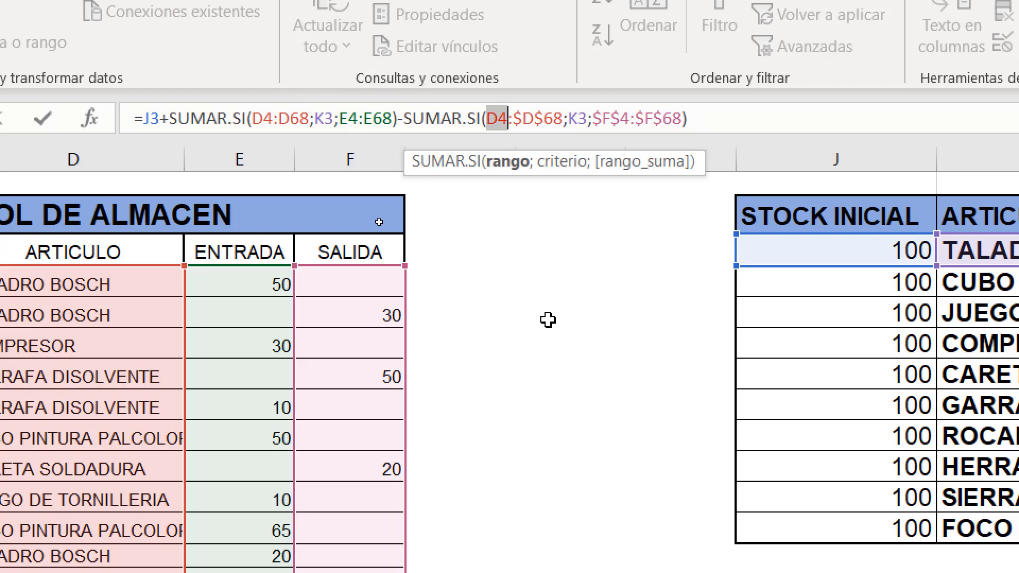
click(538, 115)
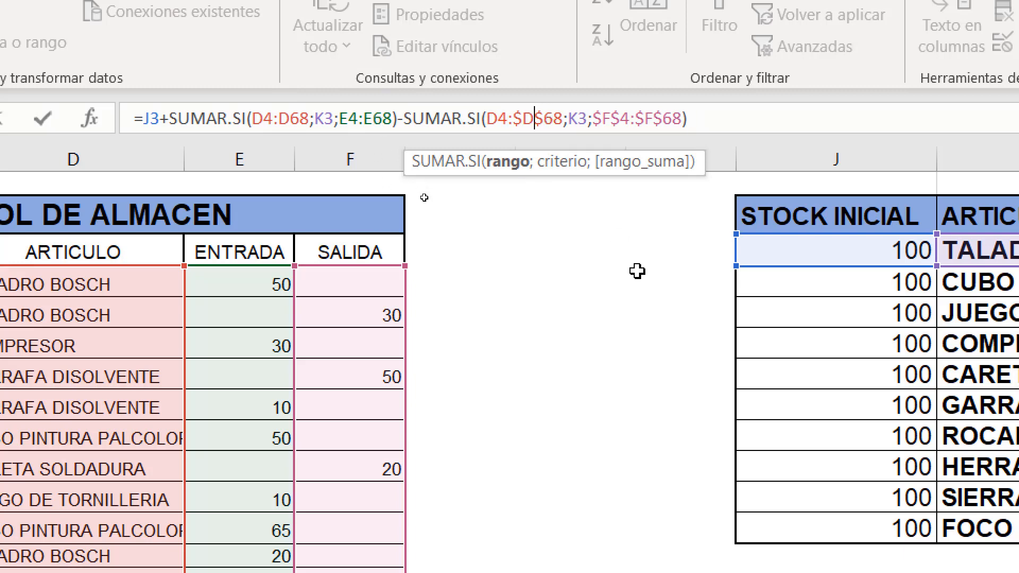
key(F4)
key(F4)
key(F4)
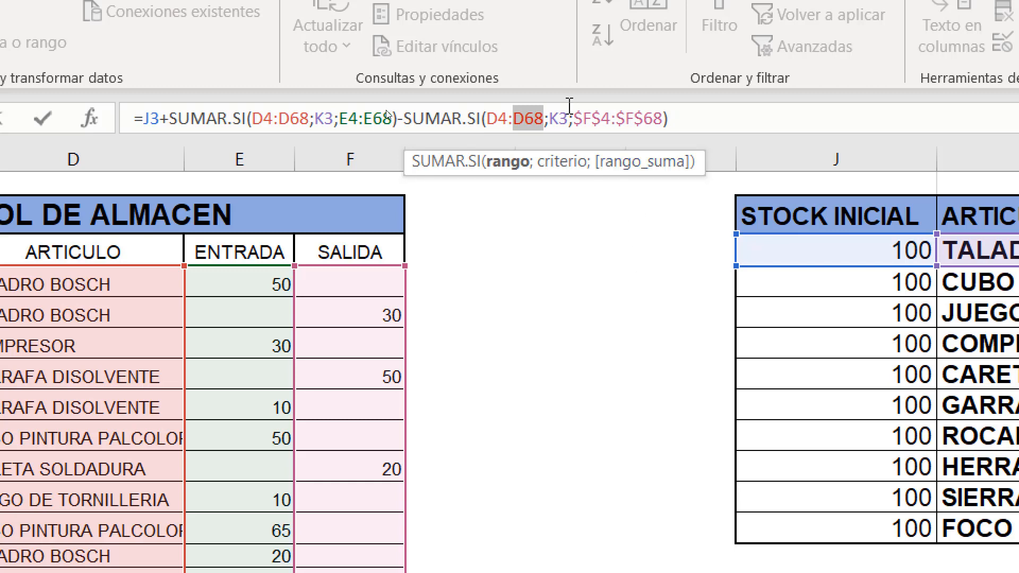
- Change the second SUMAR.SI's SALIDA sum range in L3 back to the relative range F4:F68 and commit the formula
click(592, 117)
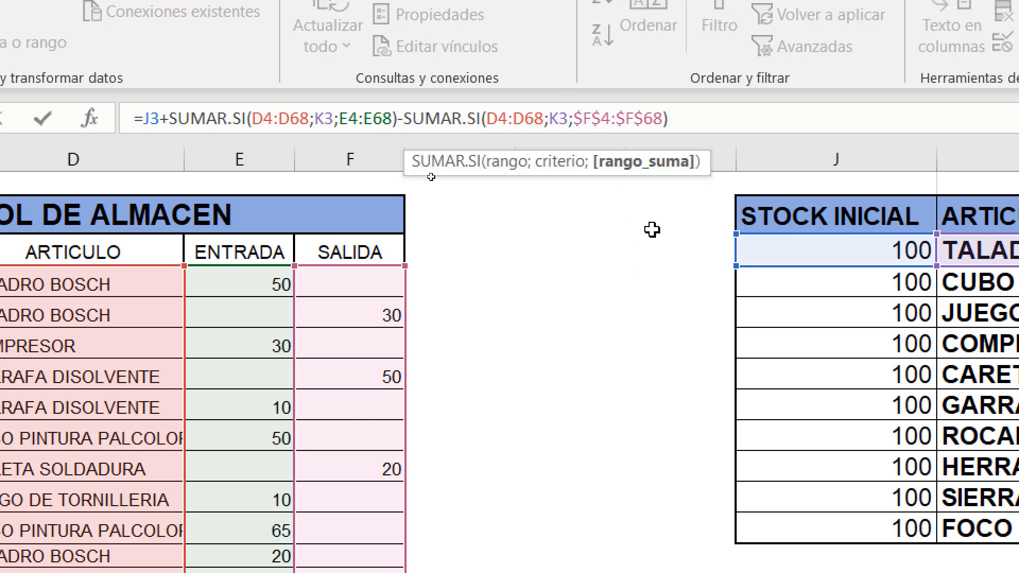
key(F4)
key(F4)
key(F4)
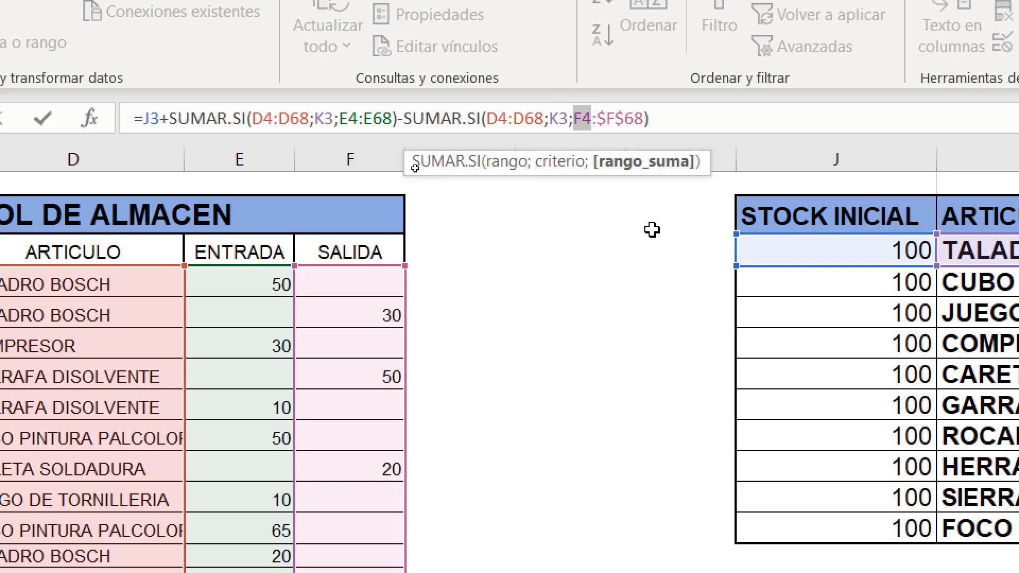
click(612, 118)
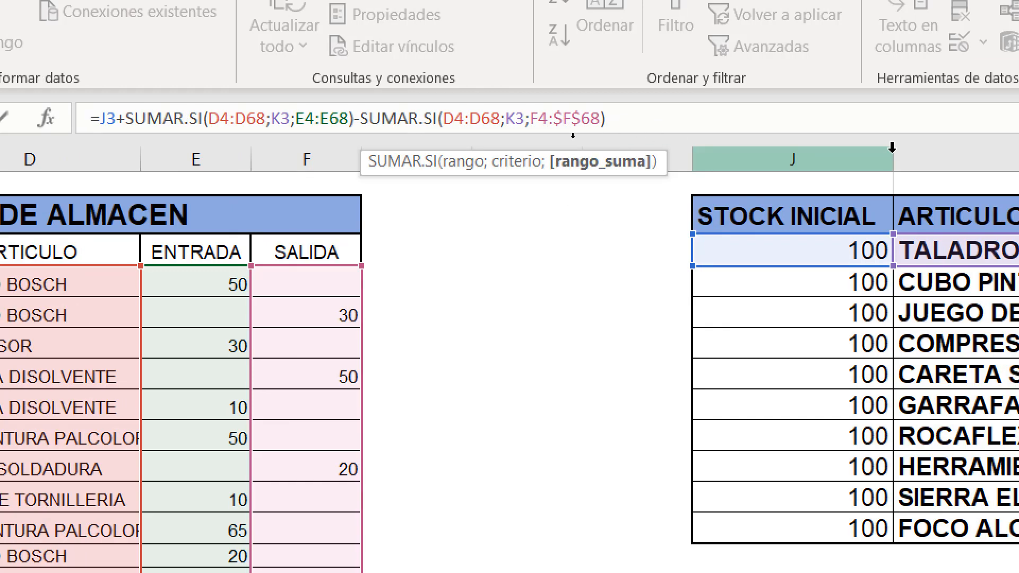
key(F4)
key(F4)
key(F4)
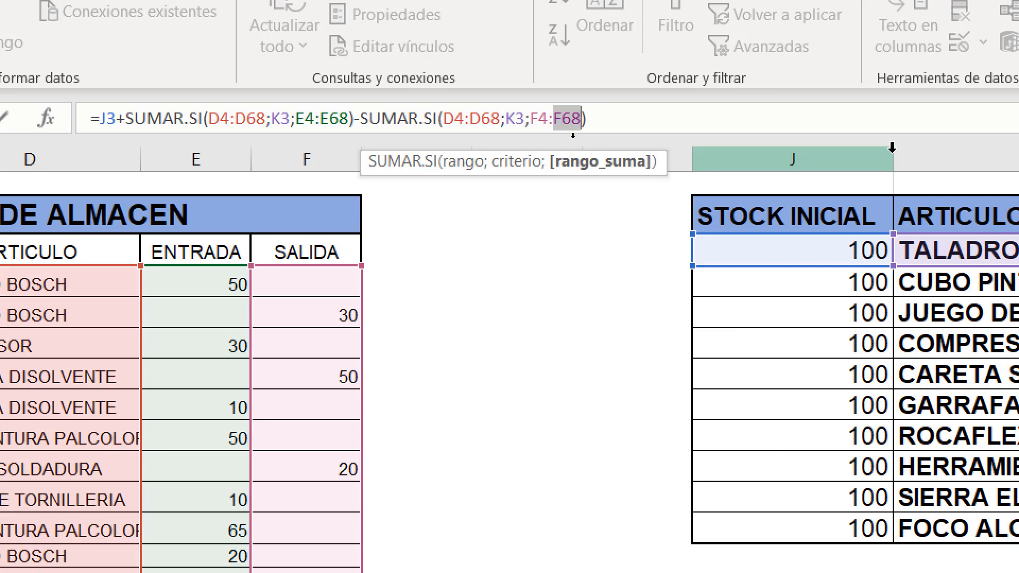
key(Return)
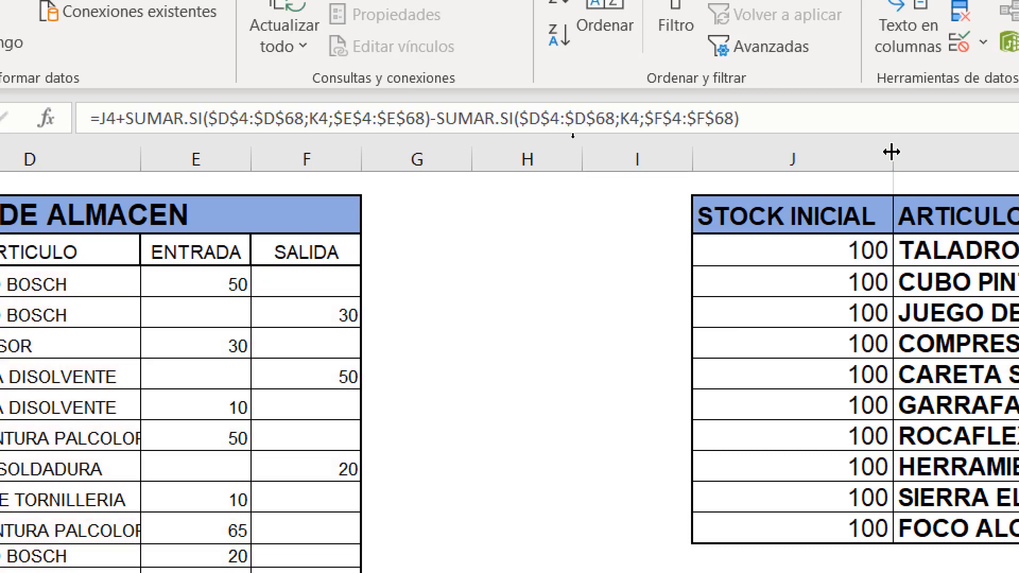
- Fill the relative-range formula from L3 down the STOCK ACTUAL column to the FOCO ALOGENO row
click(892, 250)
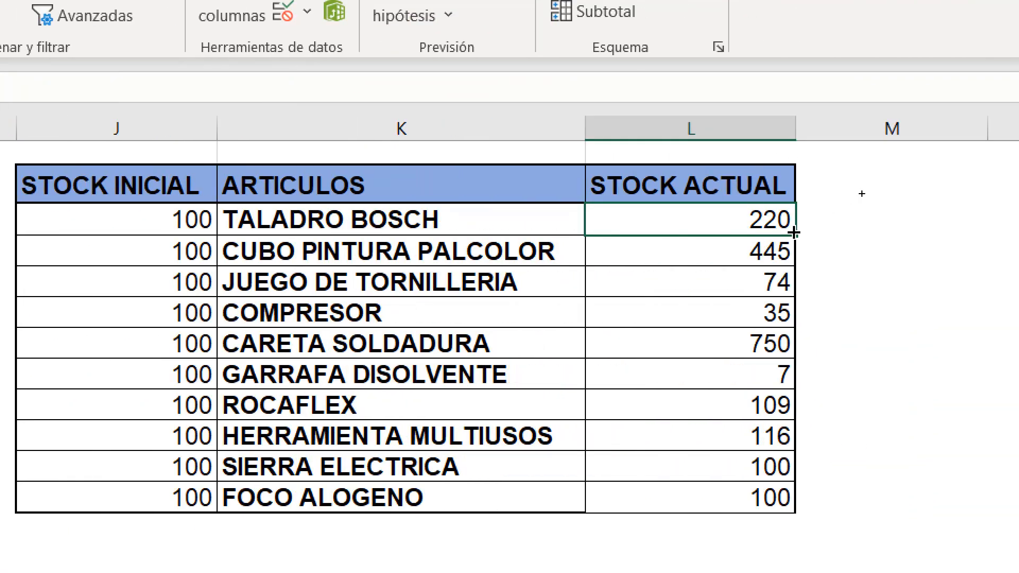
drag(794, 233, 789, 509)
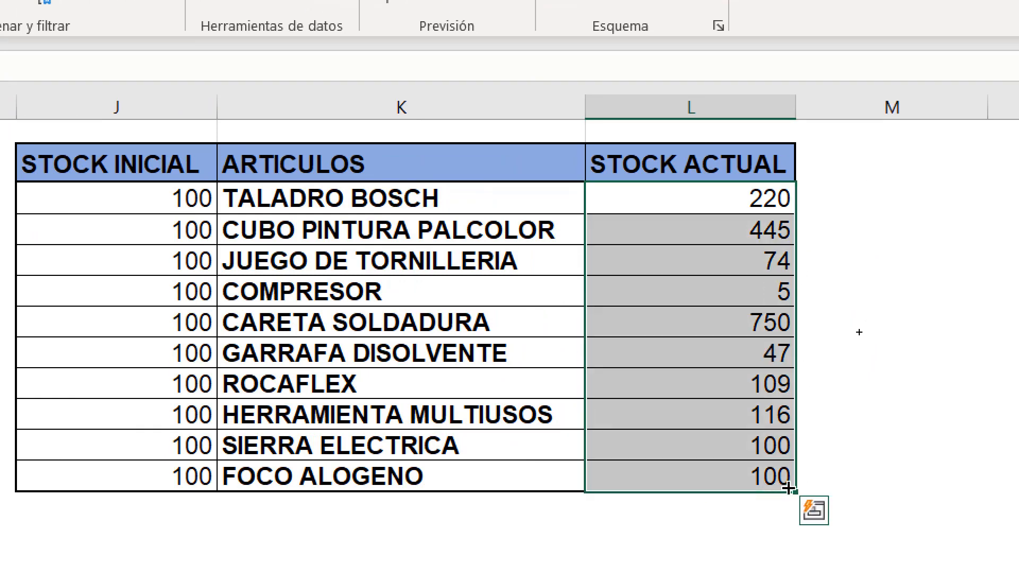
- Compare the range references in the STOCK ACTUAL formulas of TALADRO BOSCH in L3 and CUBO PINTURA PALCOLOR in L4
click(748, 222)
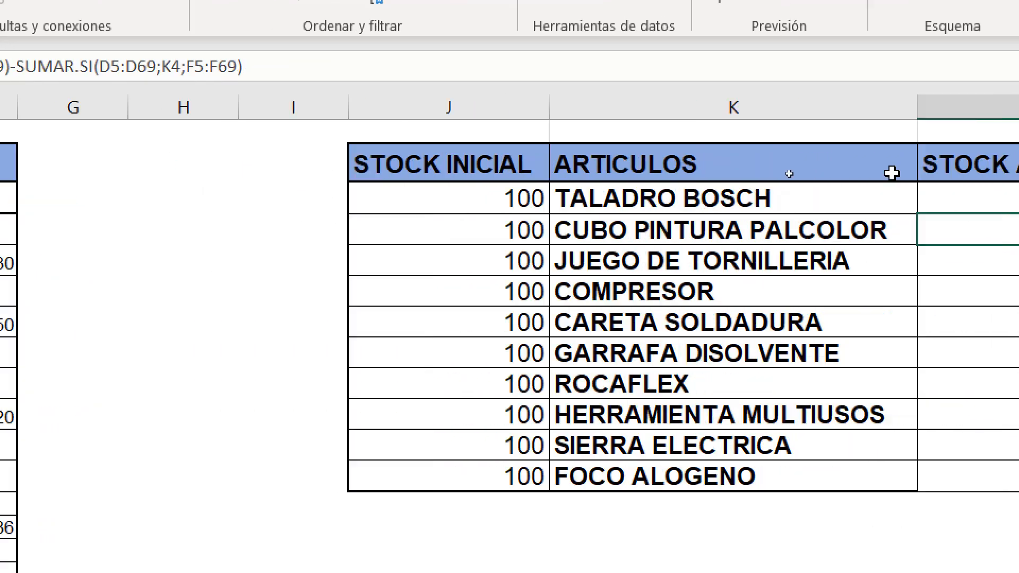
click(870, 194)
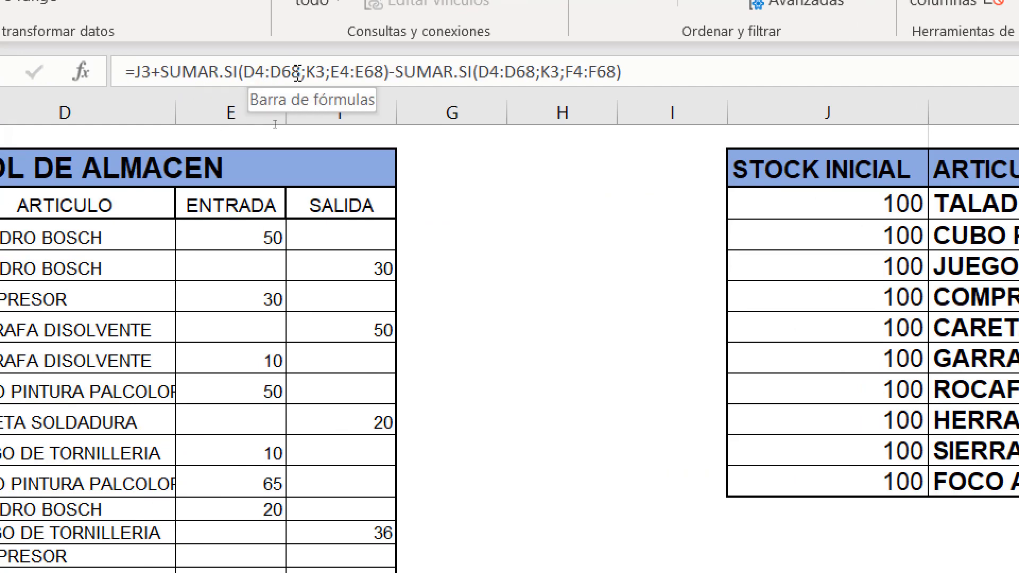
click(800, 233)
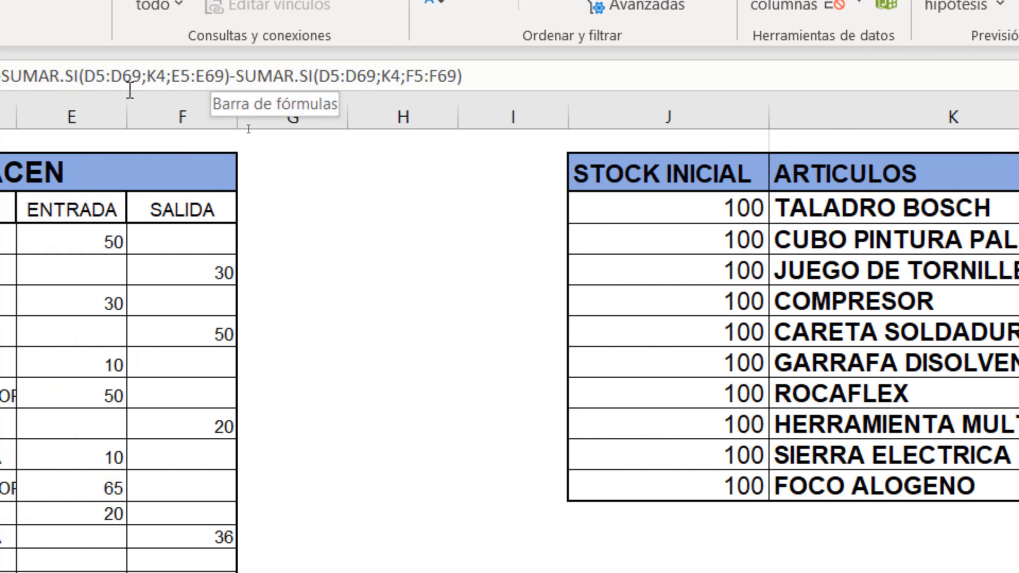
click(208, 77)
click(442, 76)
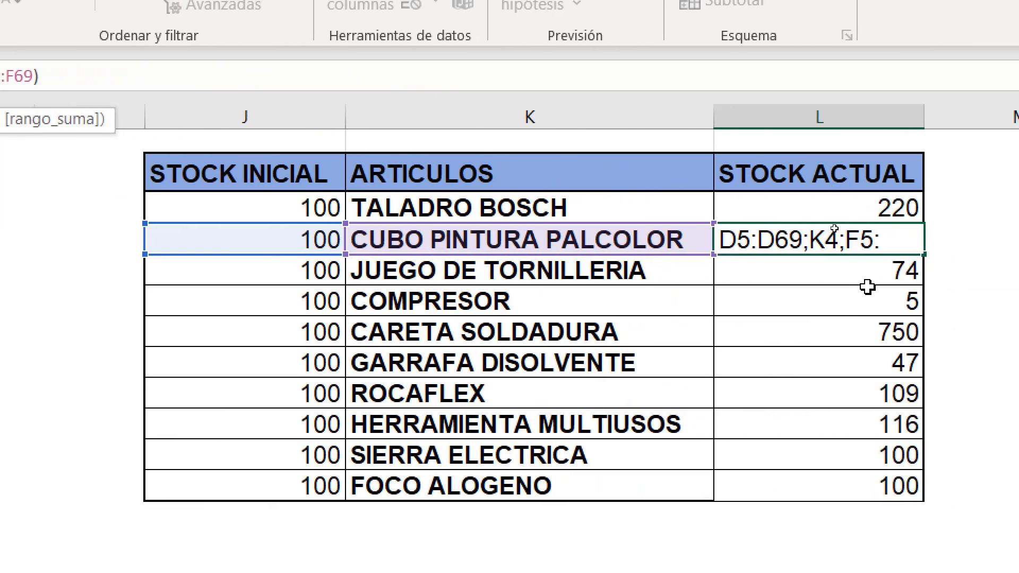
key(ctrl+Return)
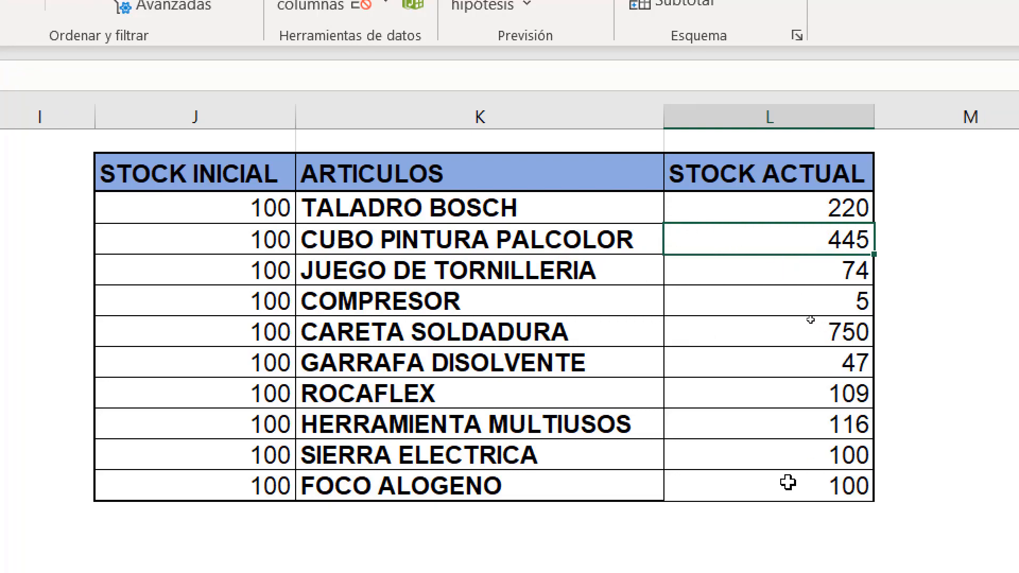
scroll(512, 360, down, 3)
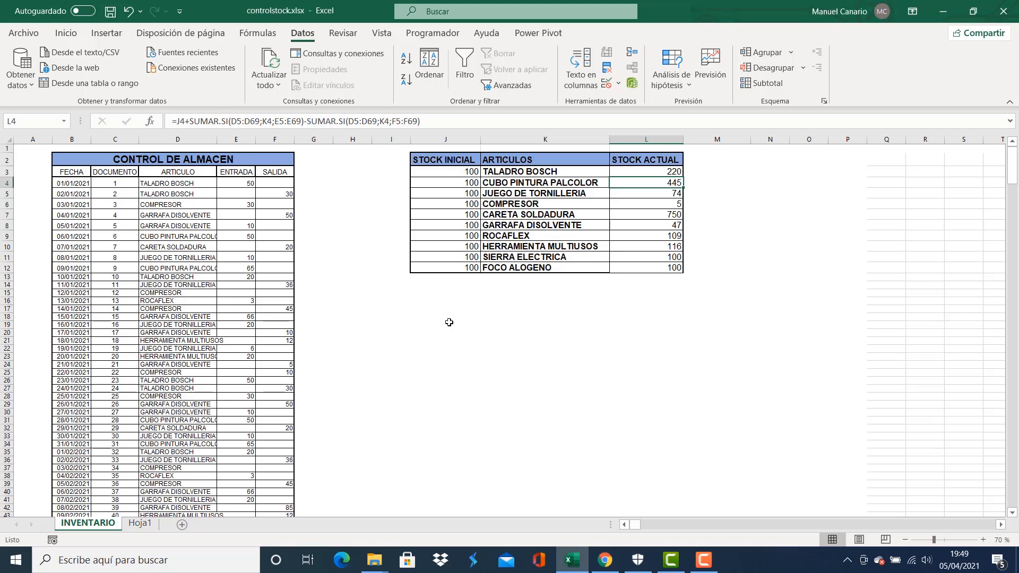
click(704, 560)
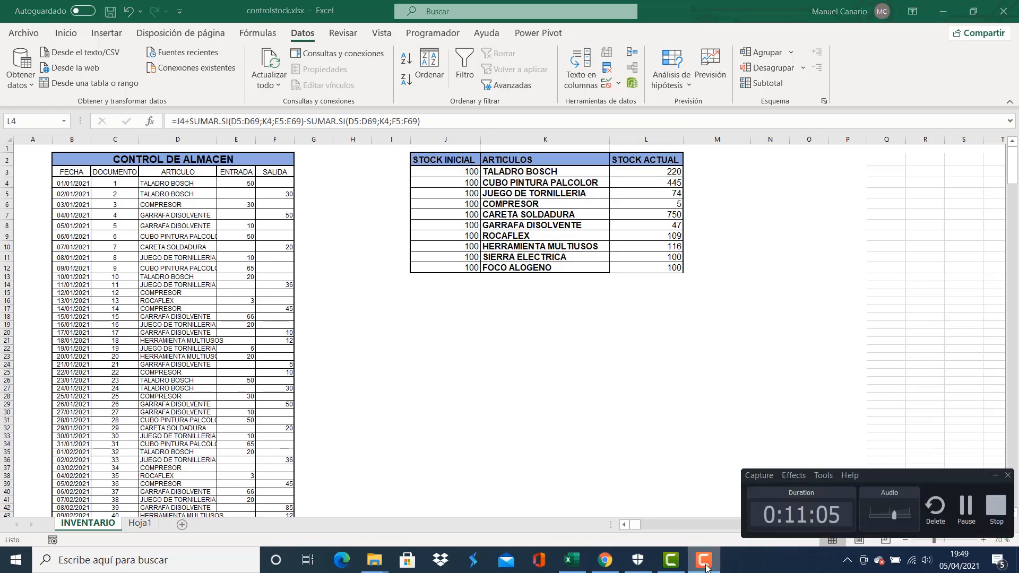